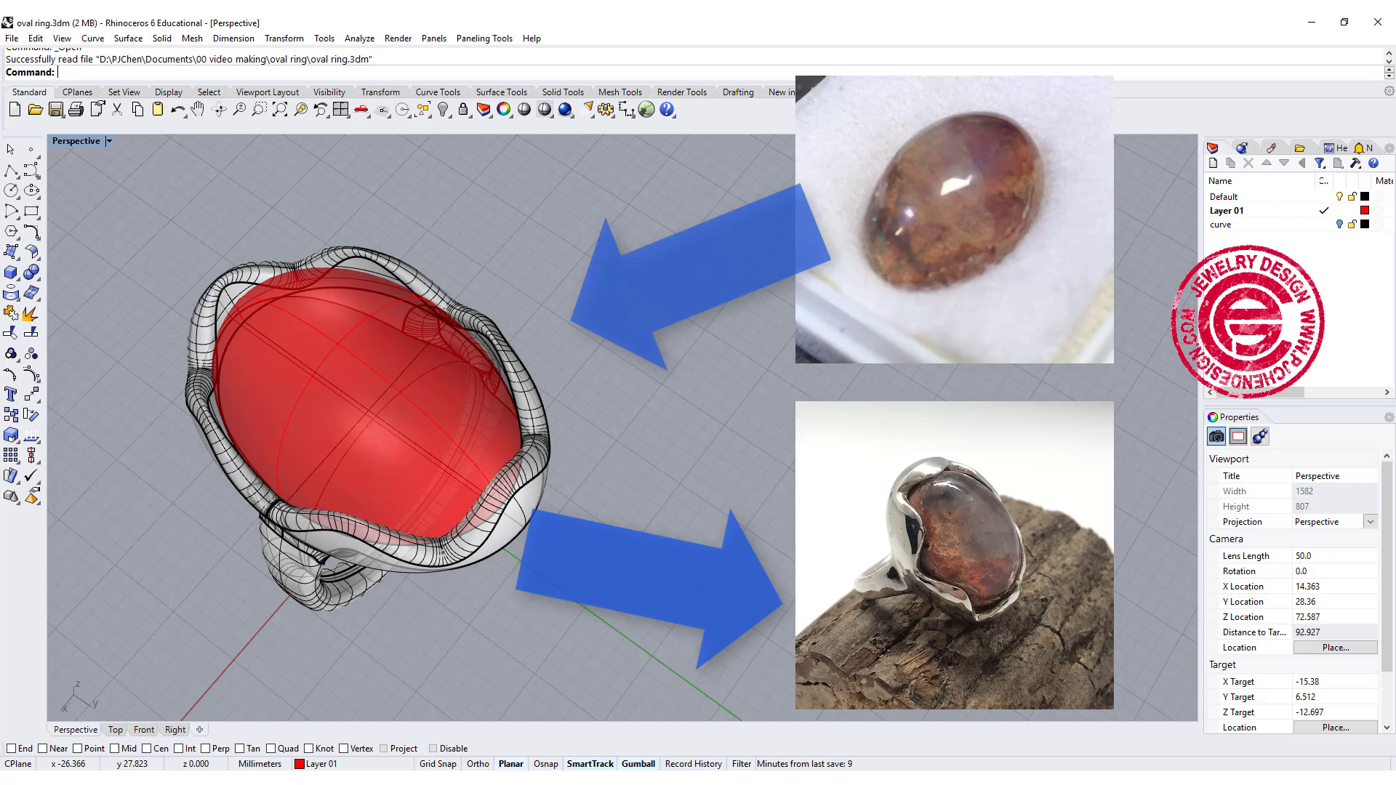
Step: Orbit the view around the finished oval ring sample
right_drag(967, 387, 977, 397)
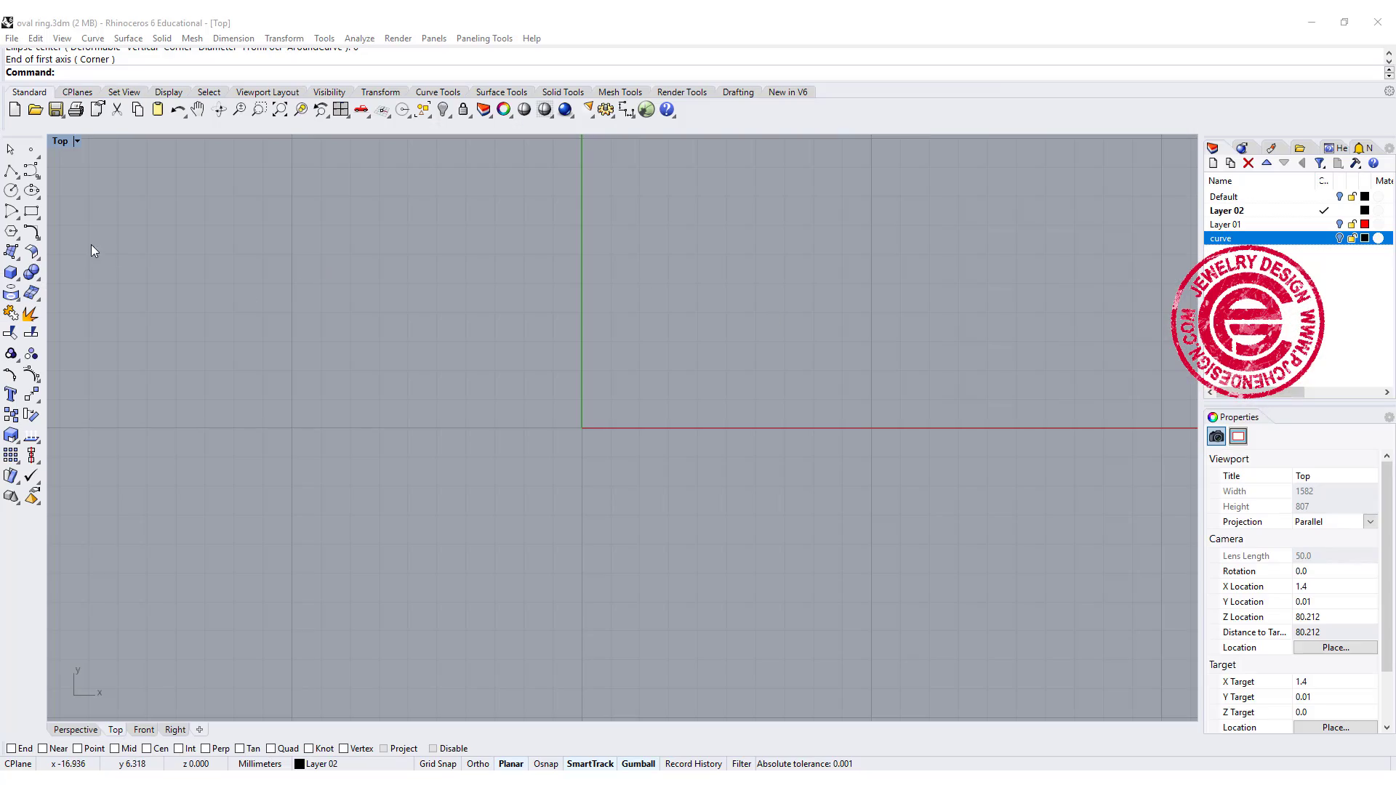
Step: Draw an ellipse centred at 0 with half-axes 13.29/2 and 18.33/2
click(35, 194)
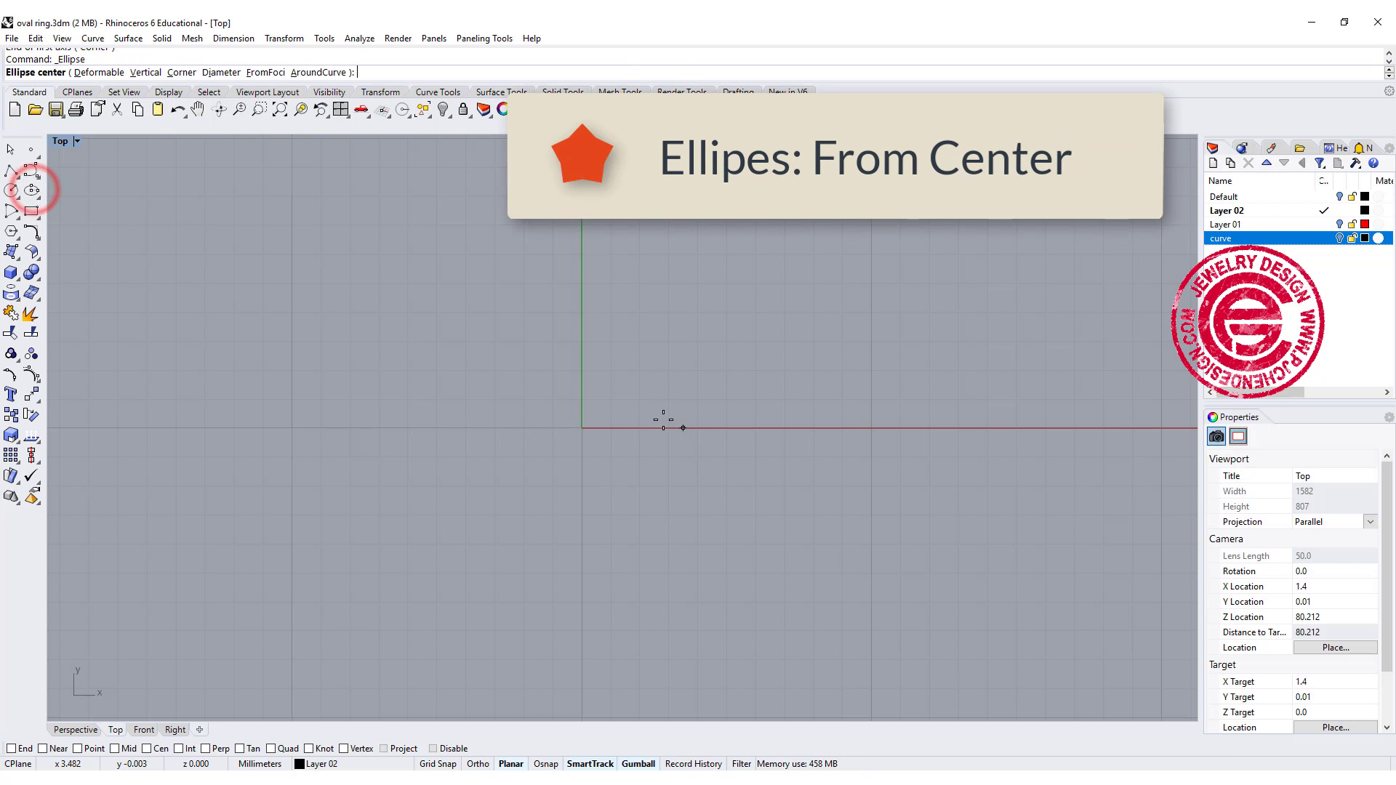
text(0)
key(Return)
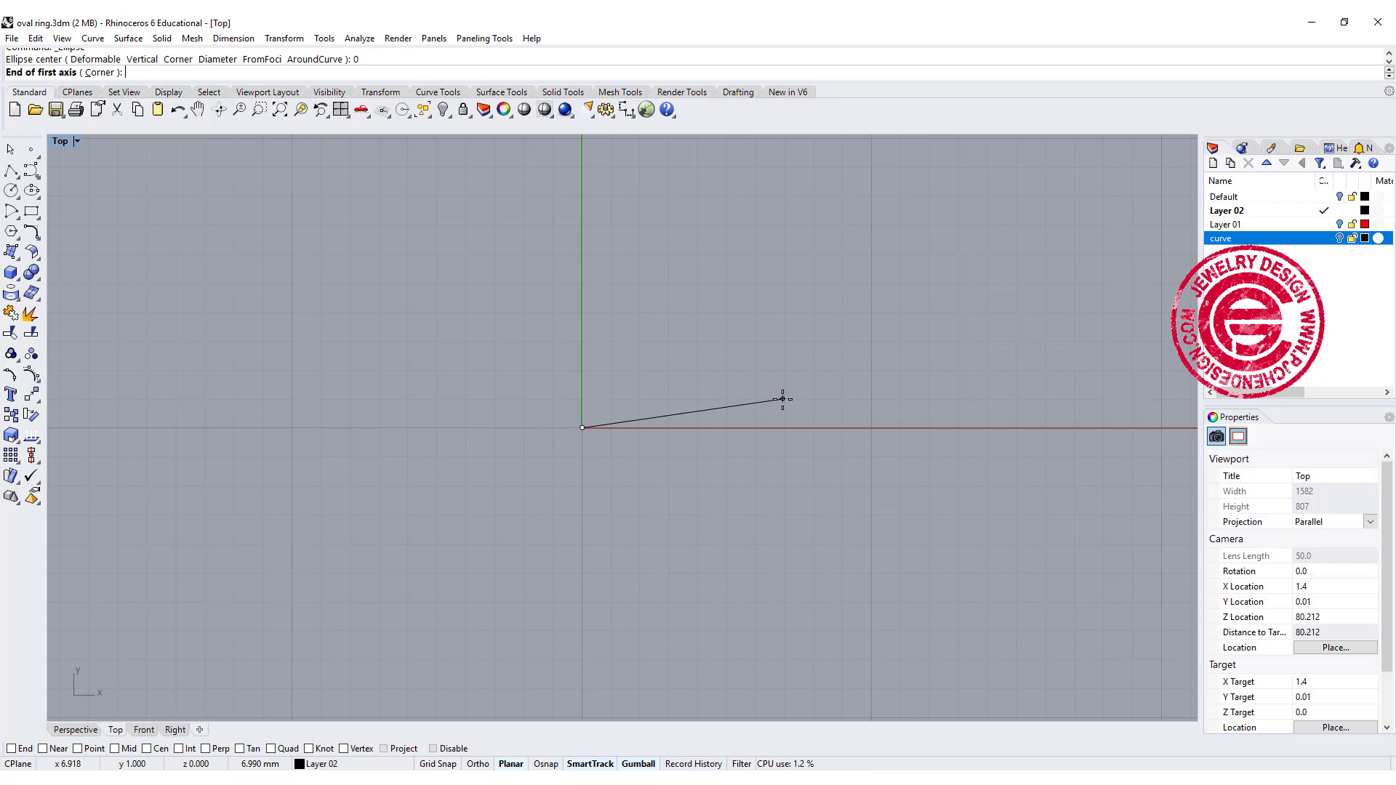
text(13.)
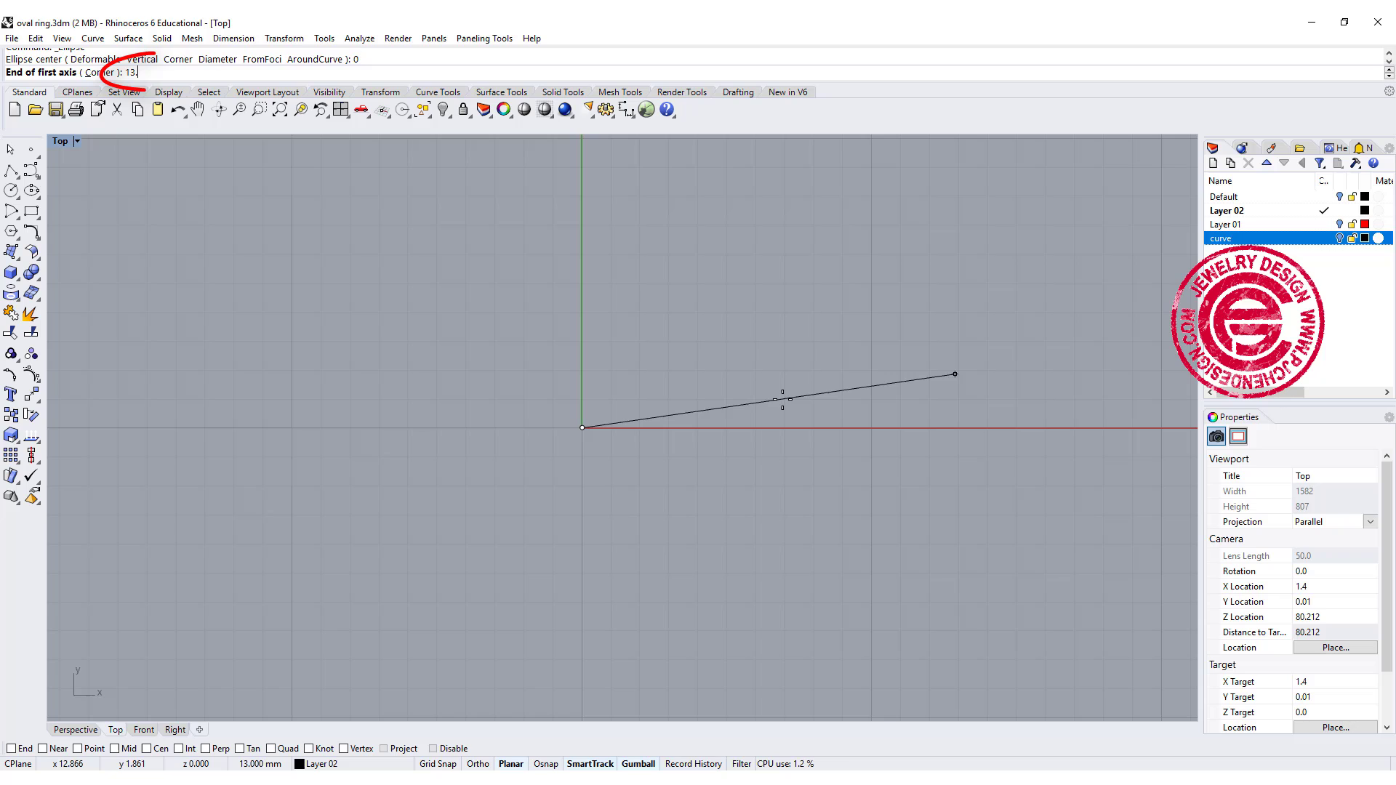
text(29)
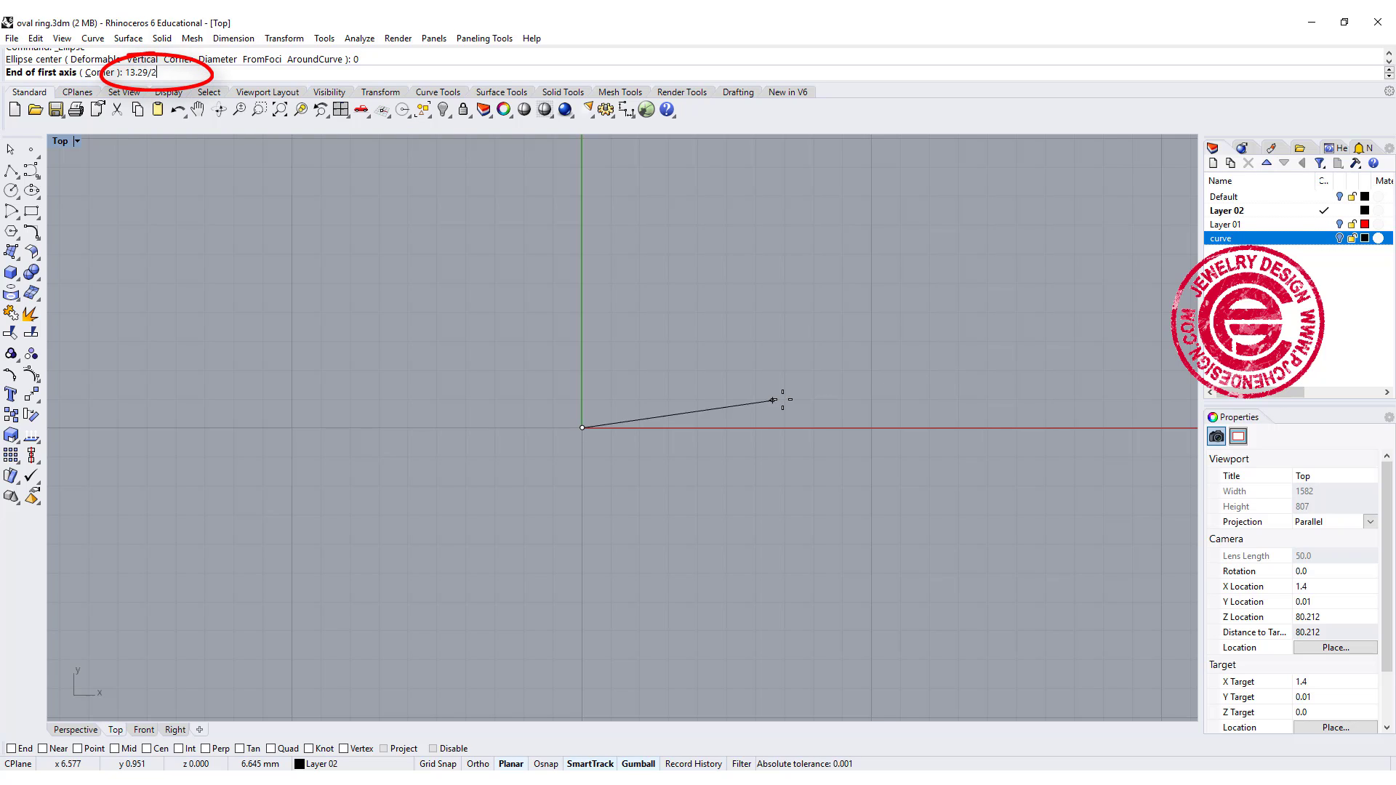
text(/2)
key(Return)
click(777, 408)
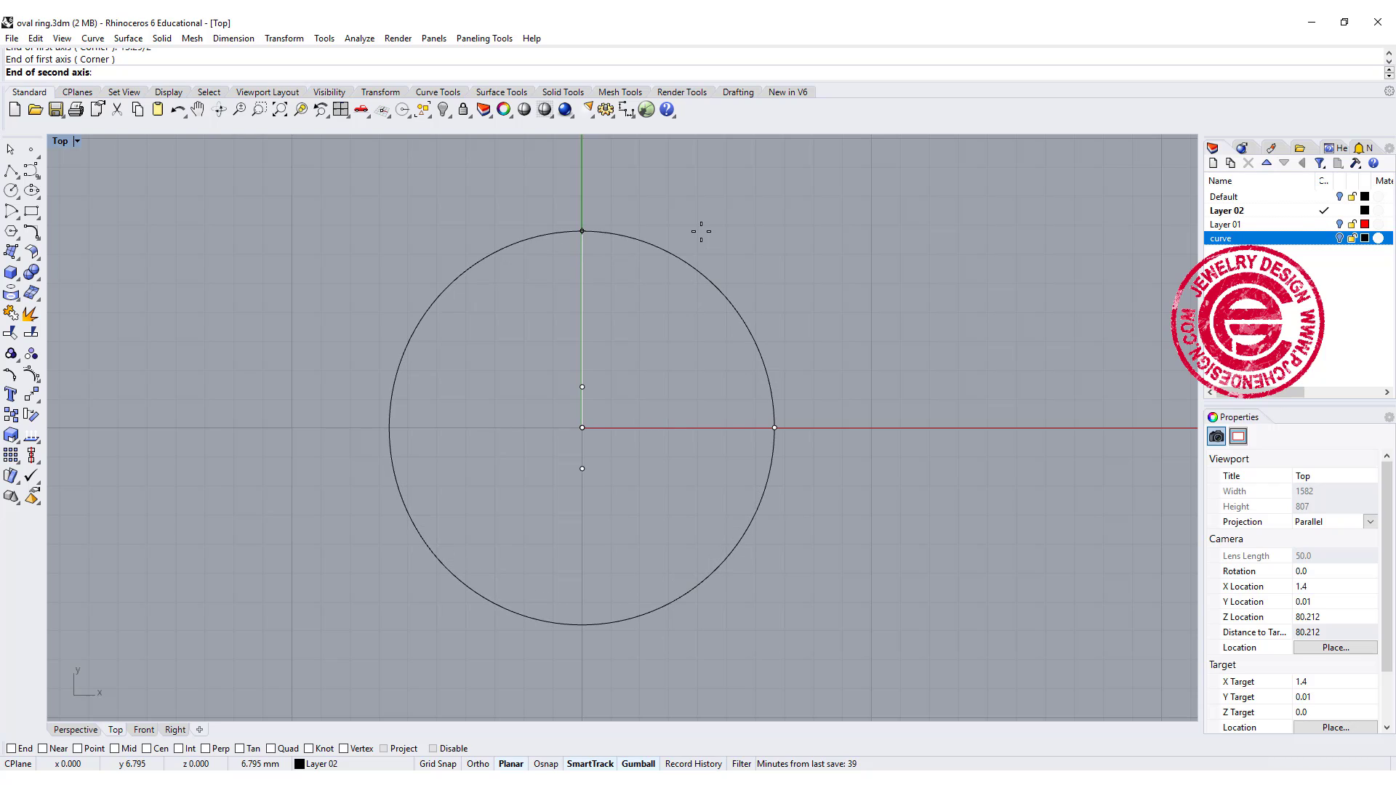
text(18)
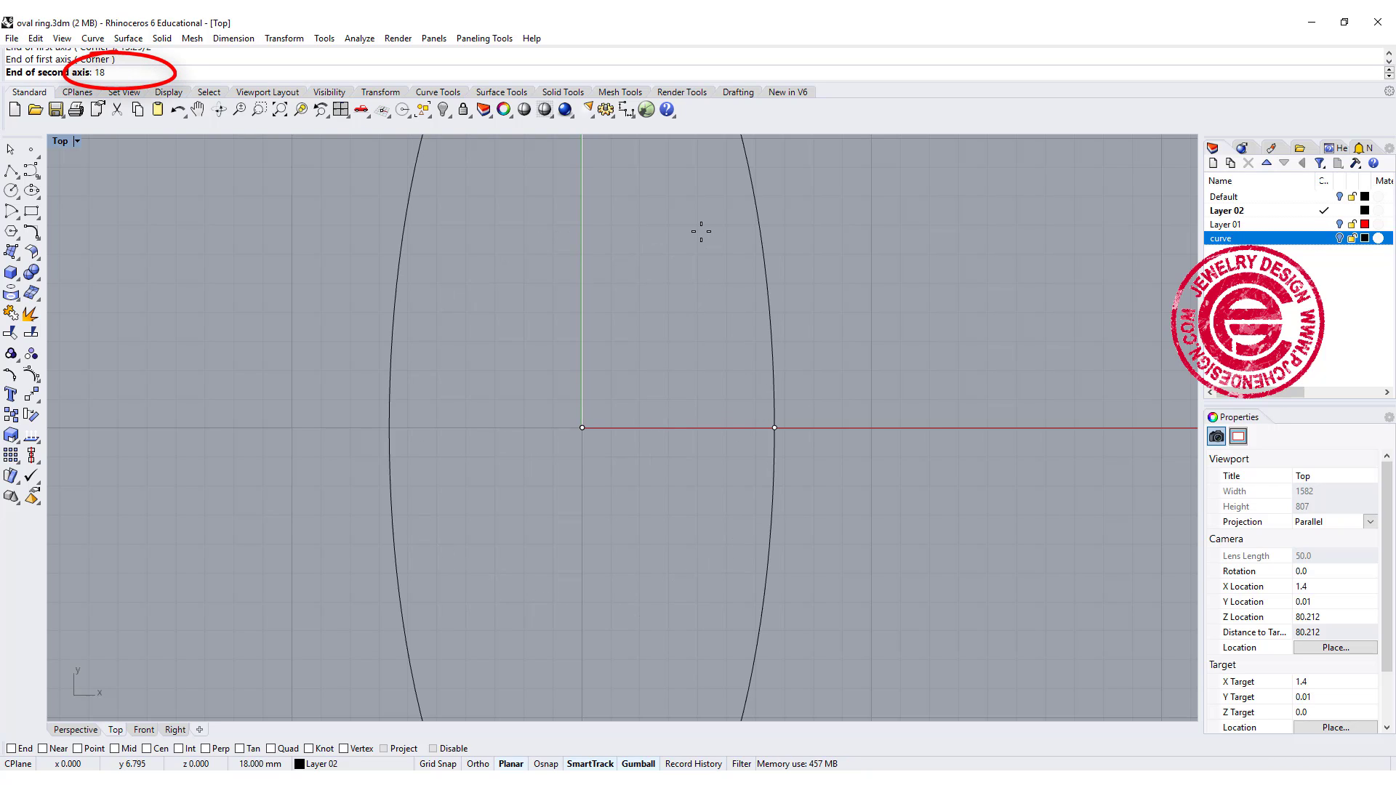
text(.33/2)
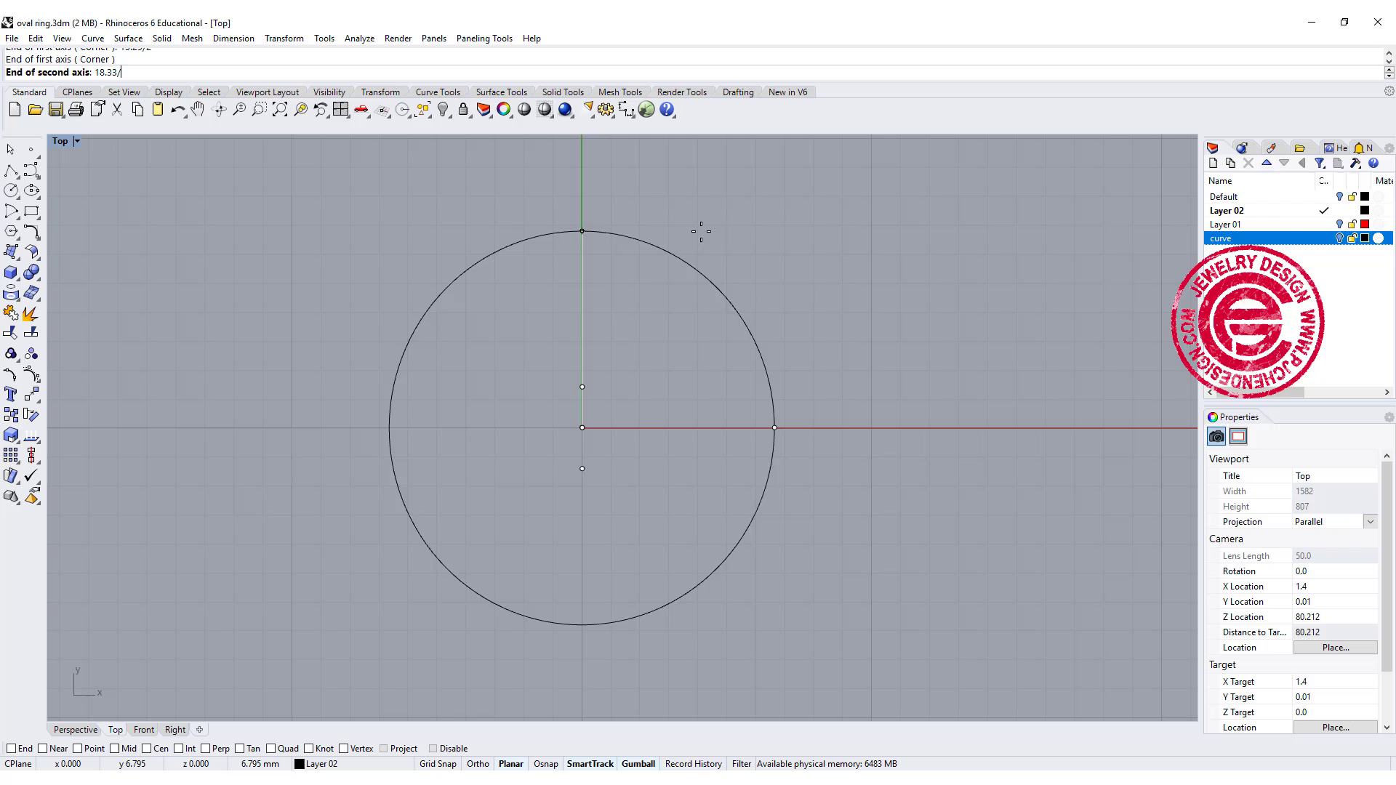
key(Return)
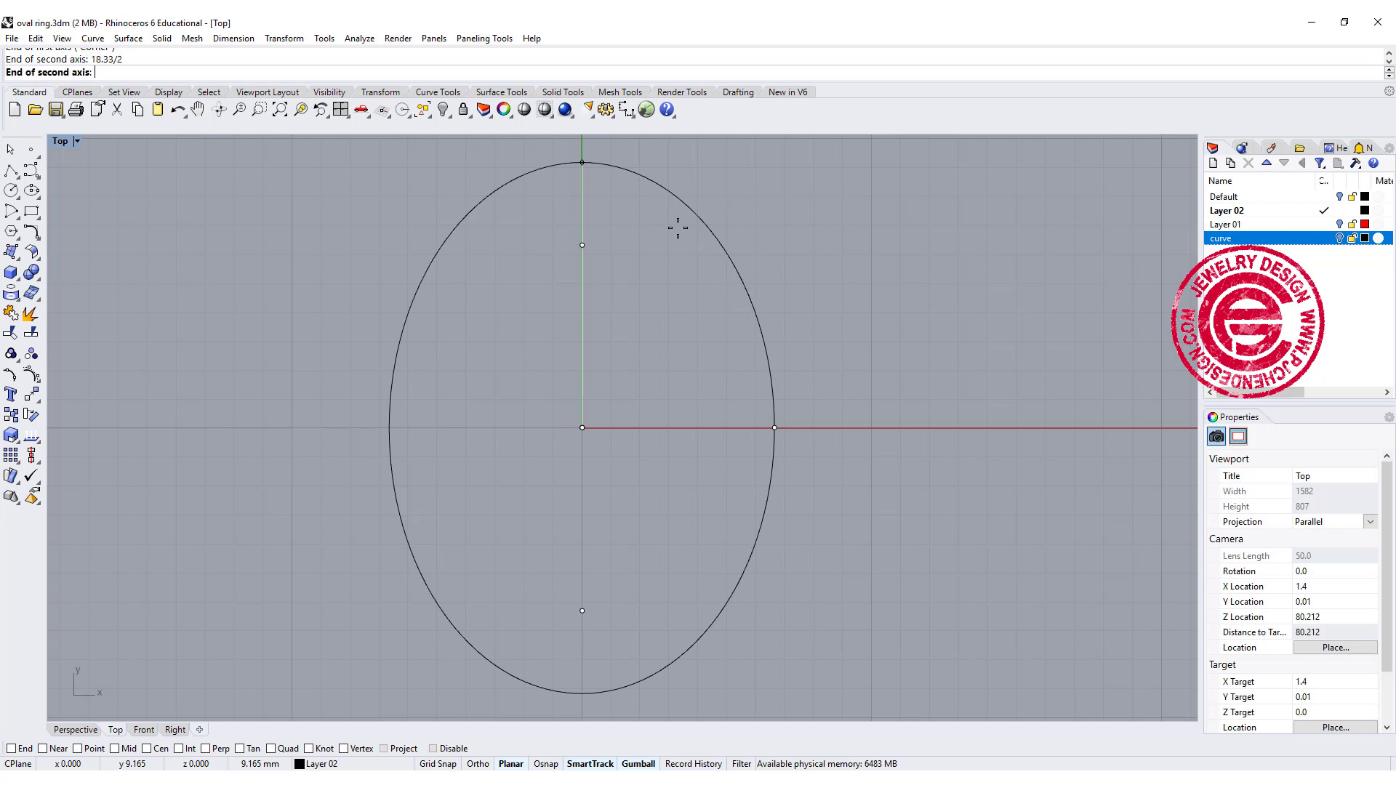
click(678, 228)
scroll(757, 377, down, 2)
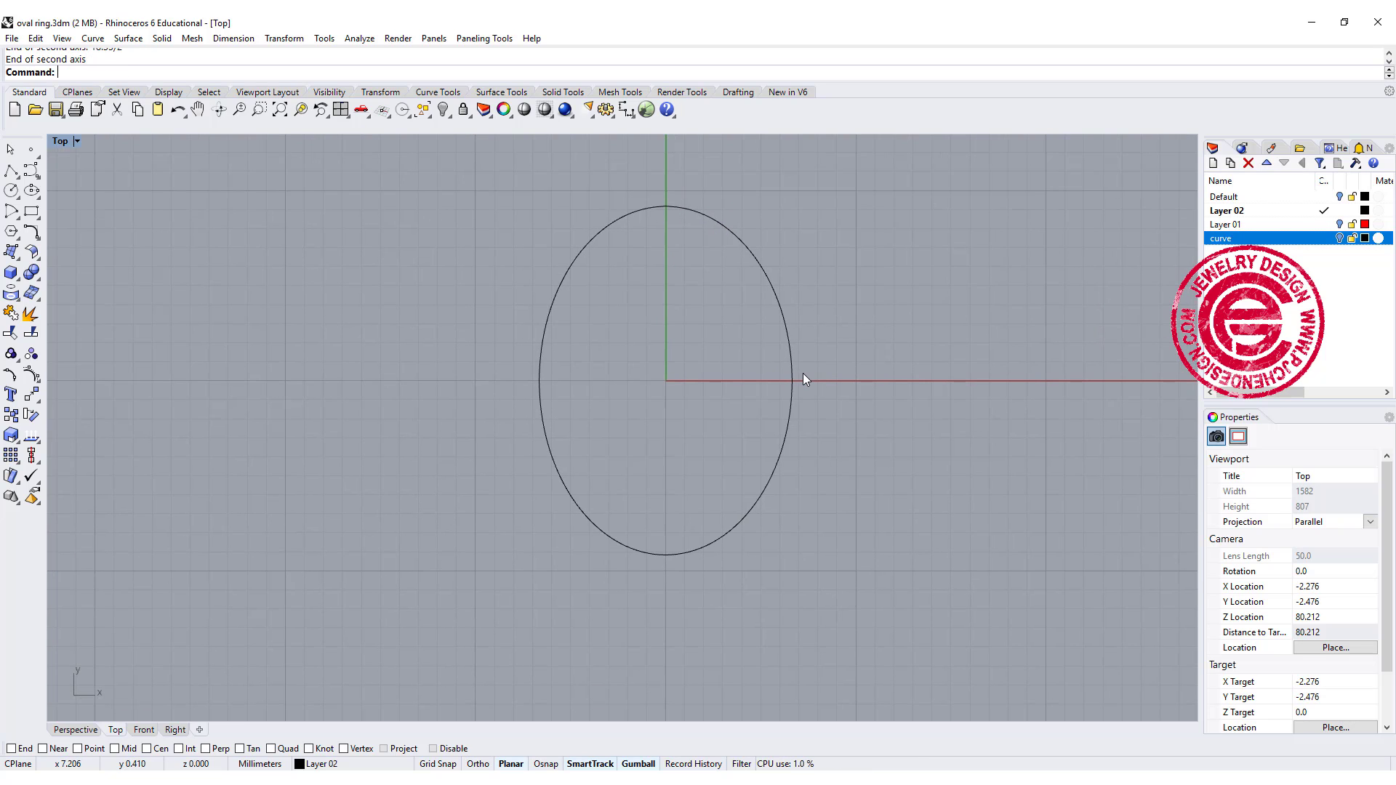
Step: Restore the four-viewport layout and shift the Front view contents upward
click(803, 369)
click(833, 442)
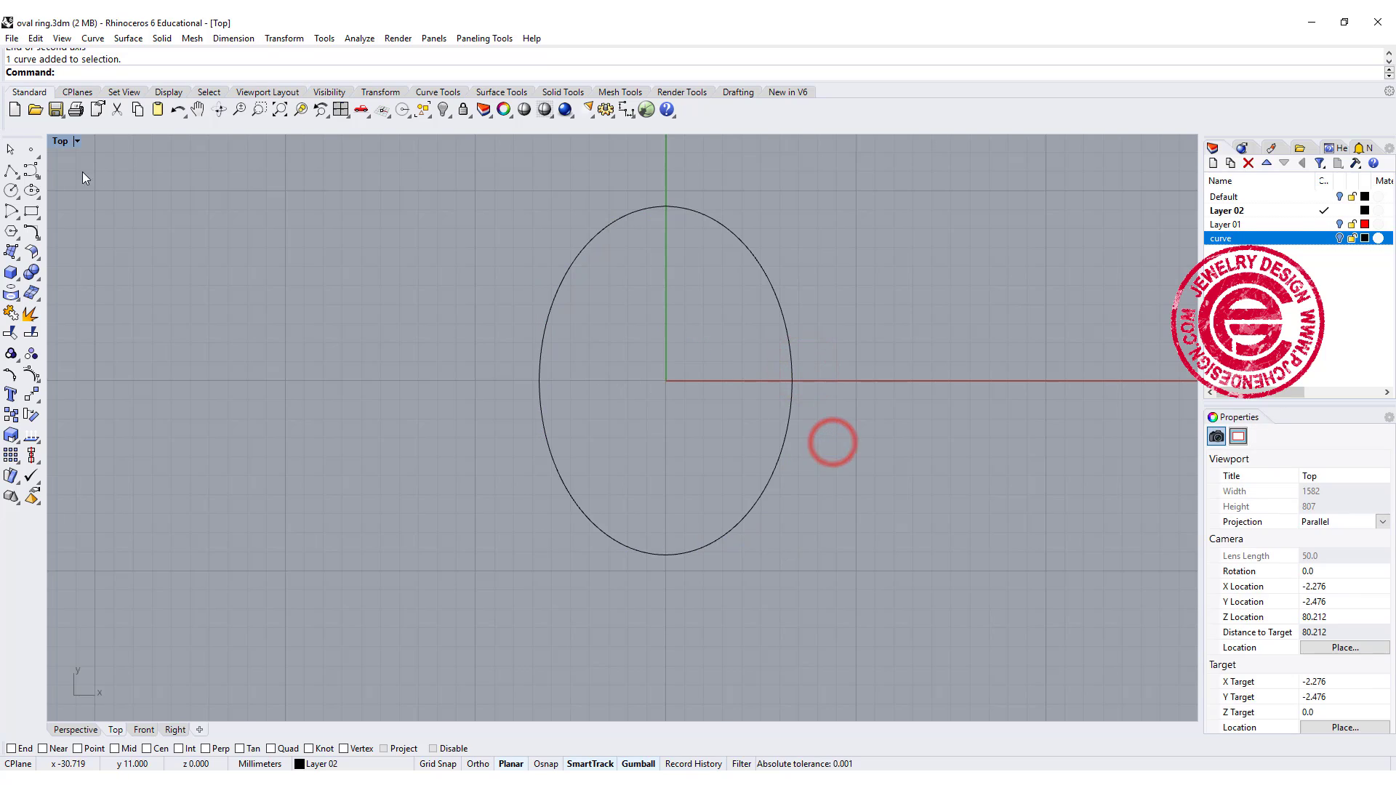
double_click(60, 141)
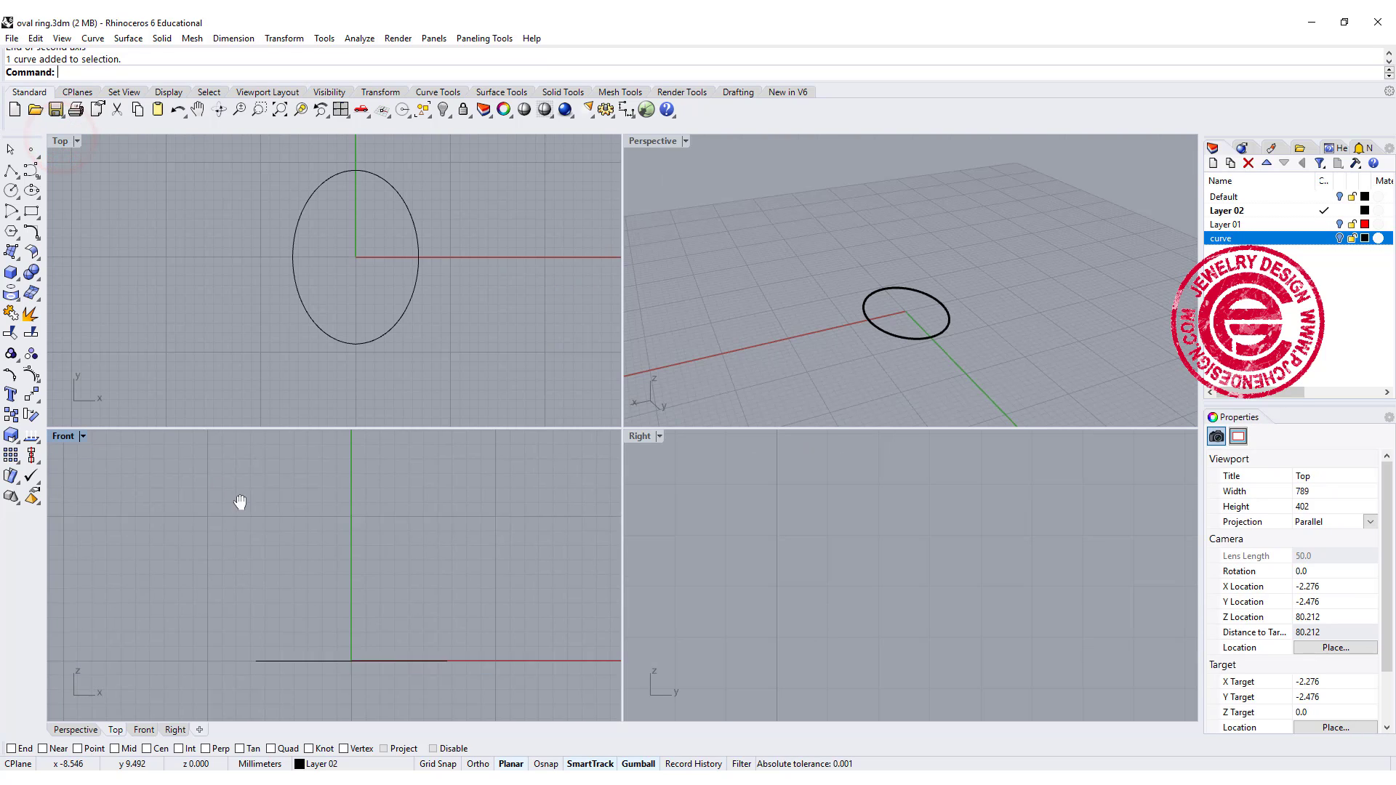
right_drag(240, 502, 244, 463)
Step: Draw a 7.79 mm vertical polyline rising from the origin
click(11, 173)
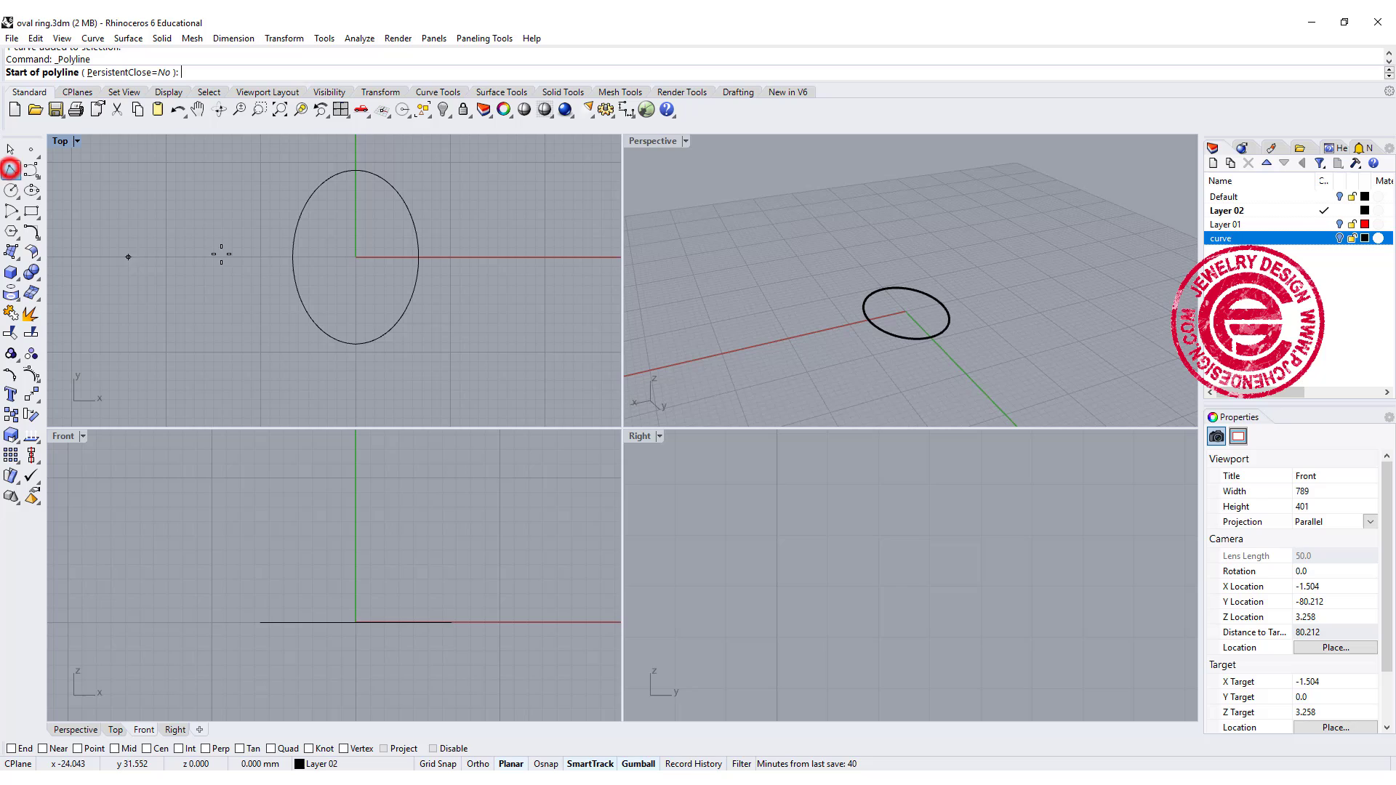
text(0)
key(Return)
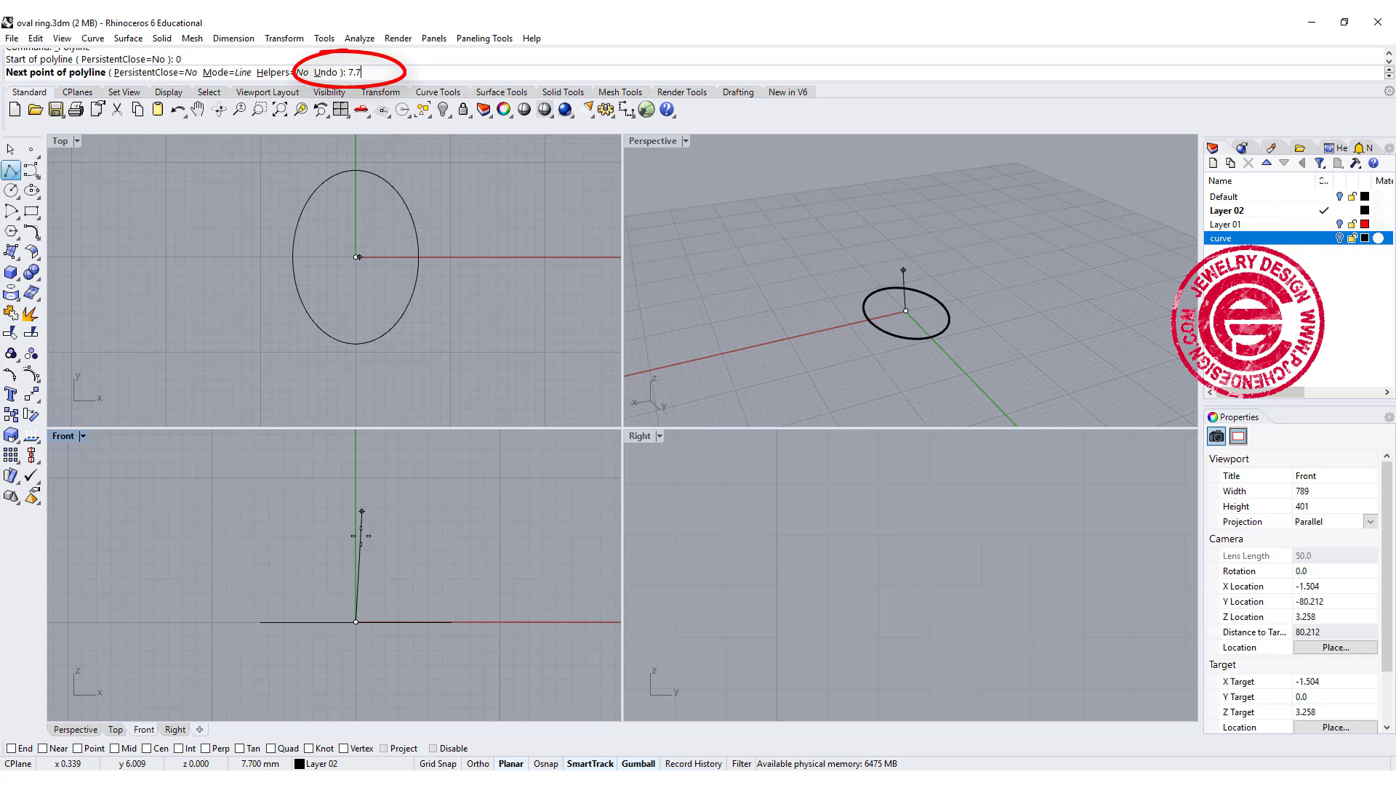
text(7.79)
key(Return)
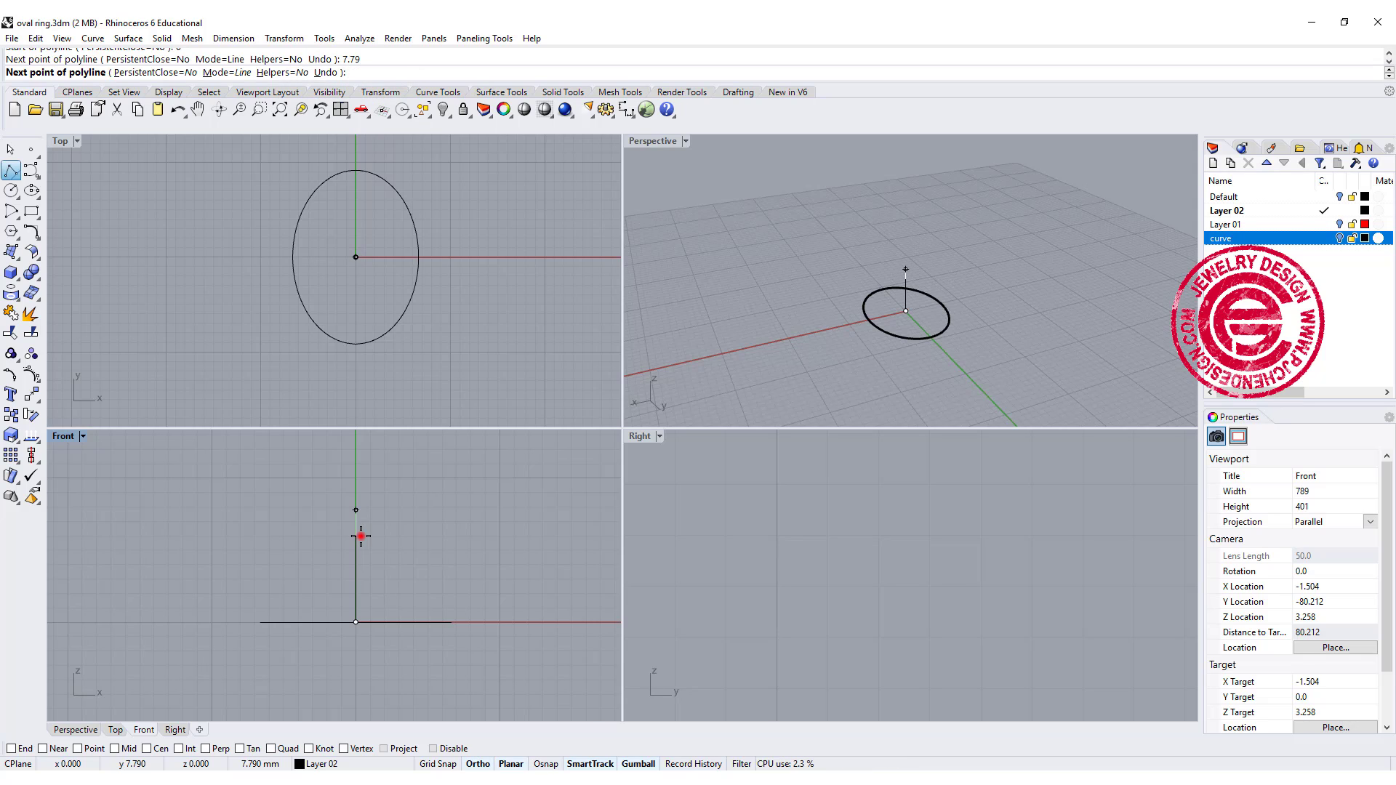
key(Return)
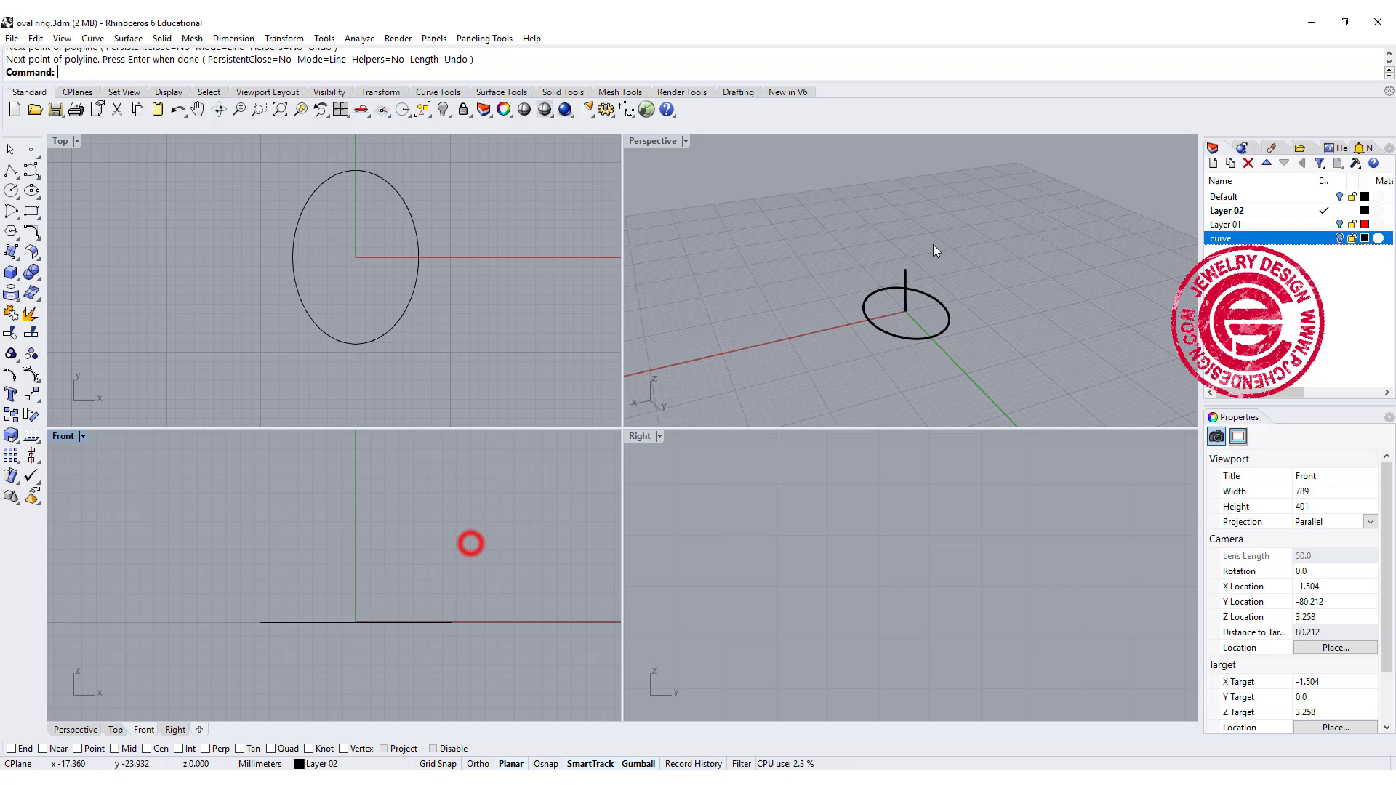
right_drag(935, 250, 829, 284)
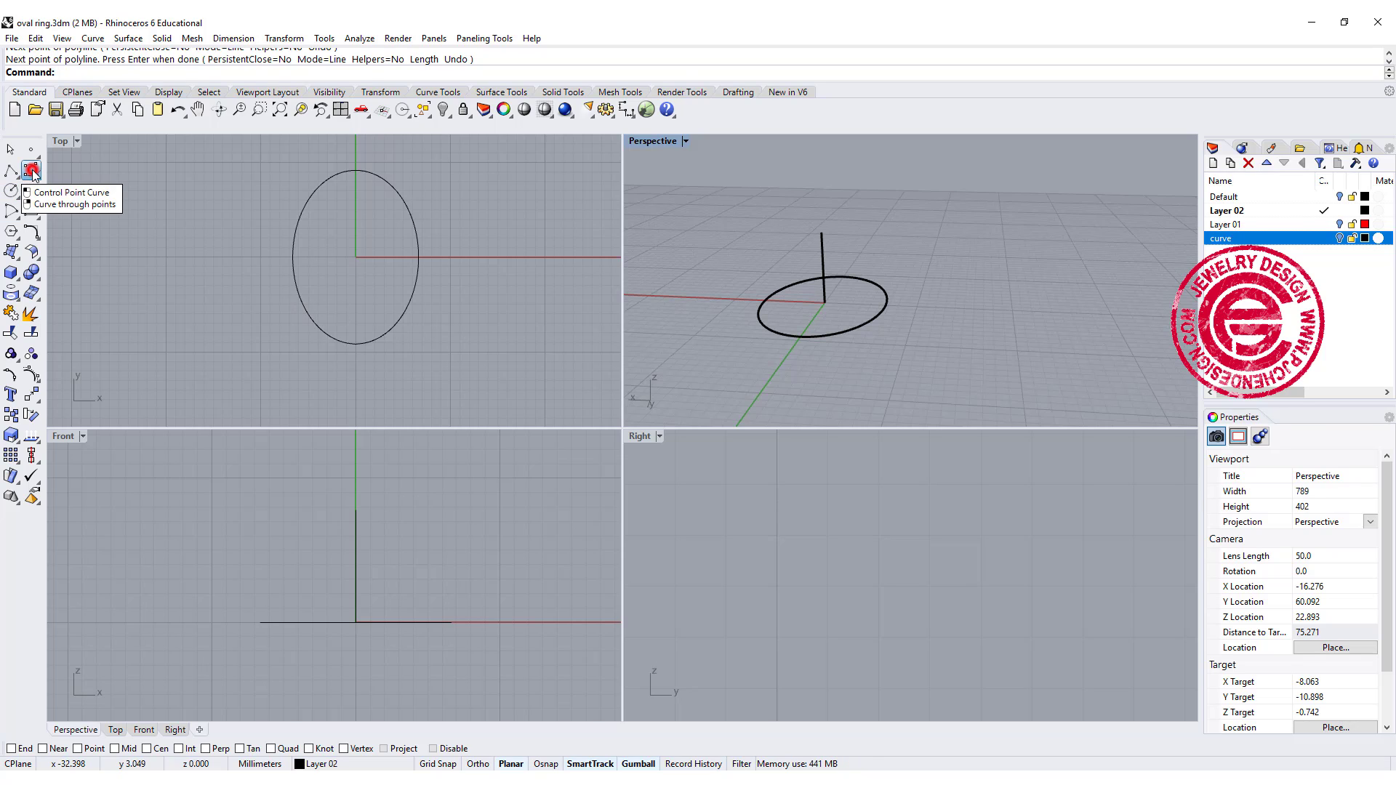
Step: Start a control-point curve in a maximized Front view with Tan and Quad osnaps on
click(32, 171)
click(63, 437)
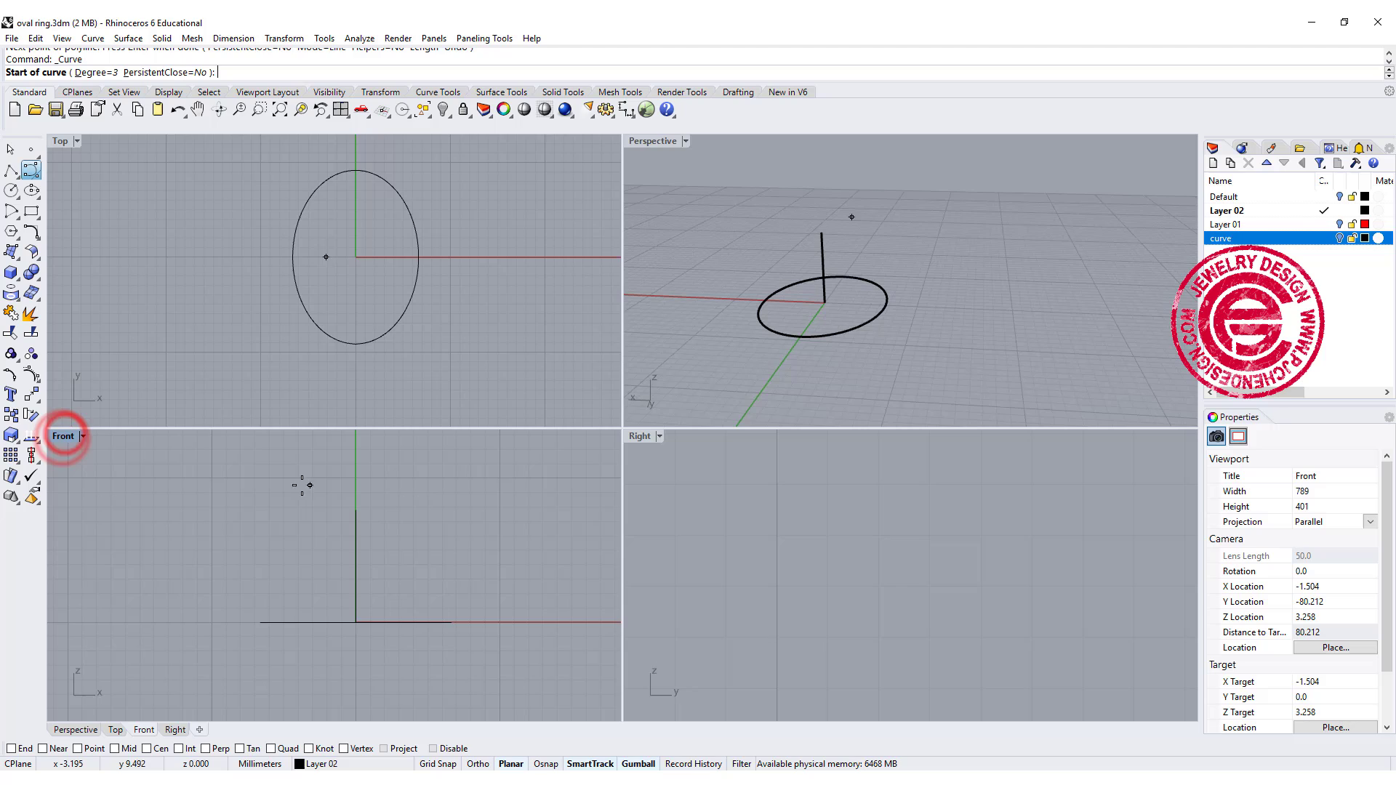
double_click(63, 437)
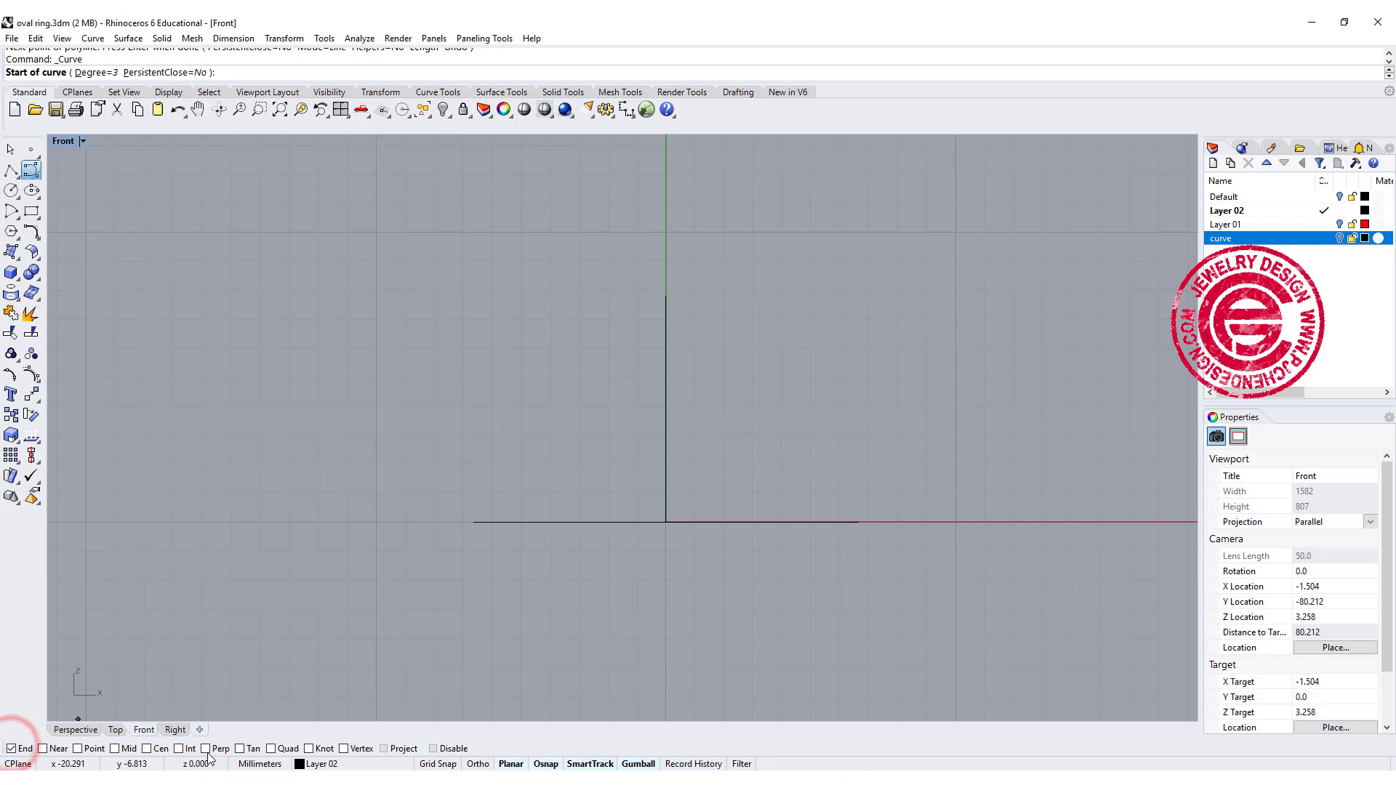
click(269, 749)
click(240, 749)
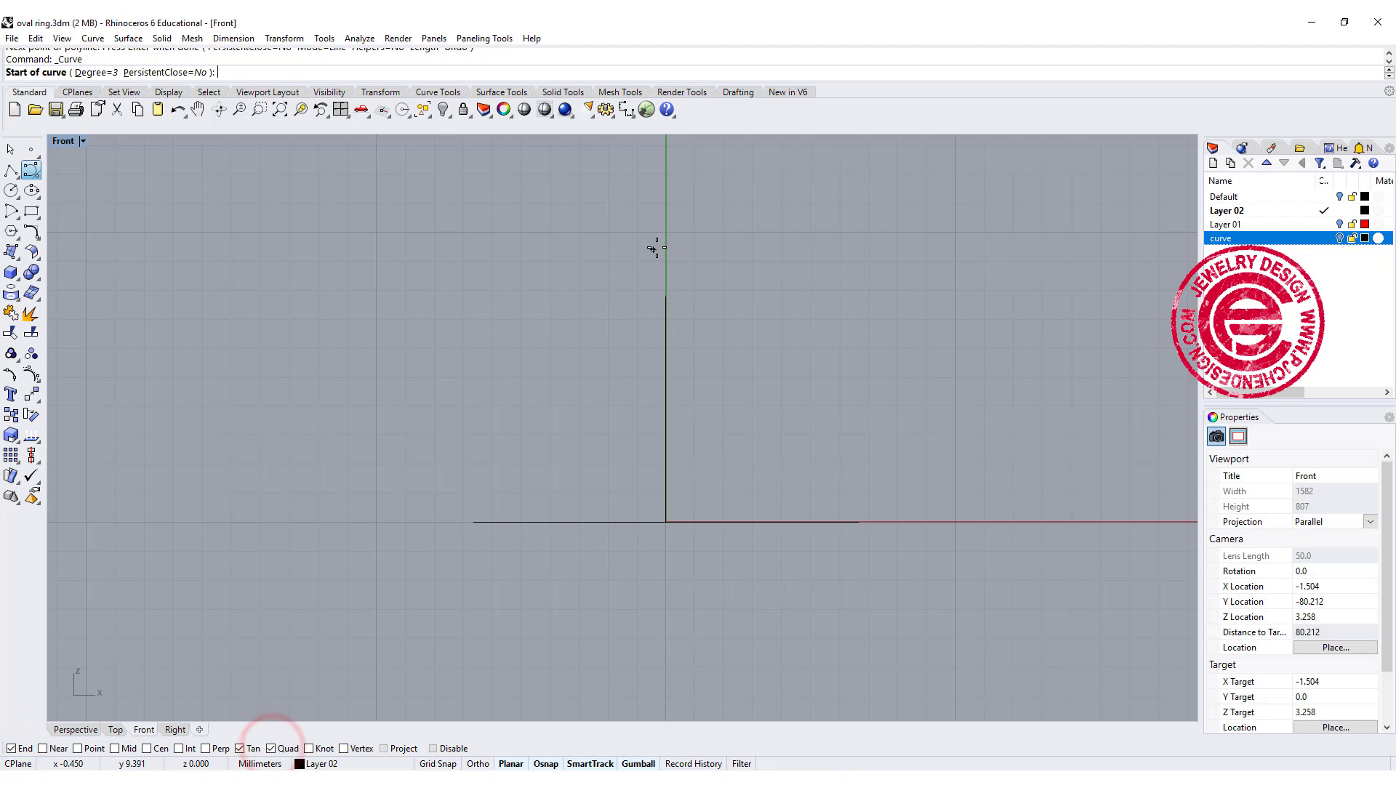
Step: Draw the profile curve from the line's top, arching down to the oval's quadrant
click(667, 296)
click(710, 296)
click(776, 296)
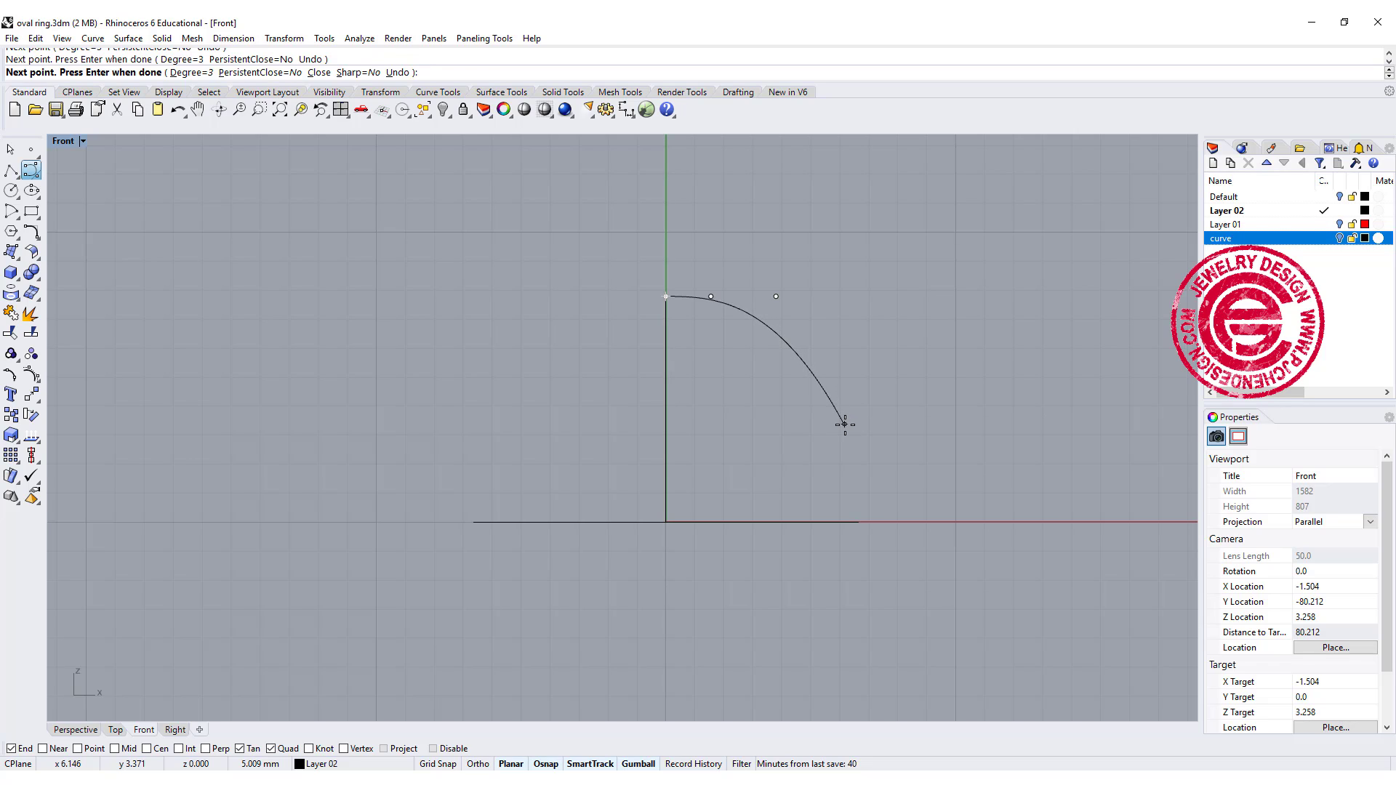
click(845, 424)
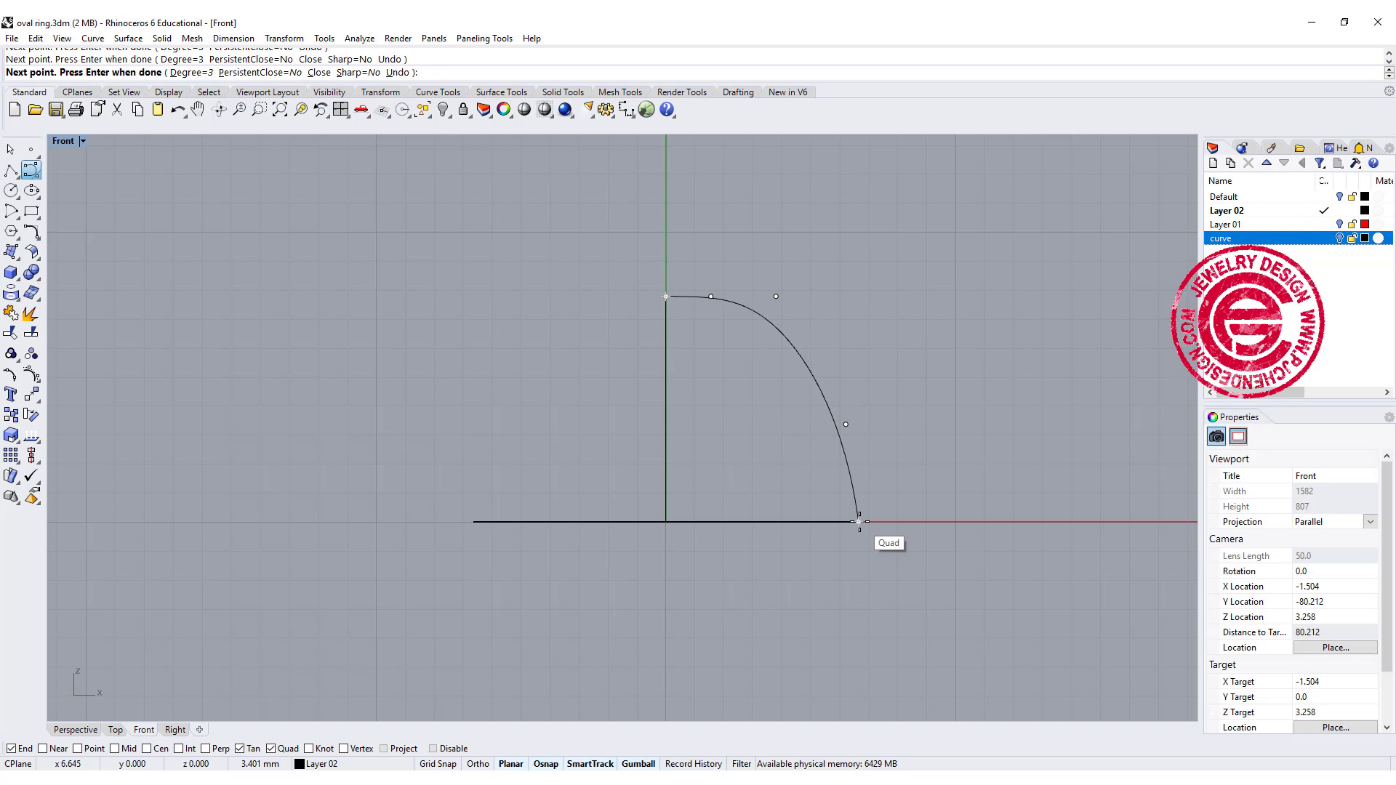
click(859, 469)
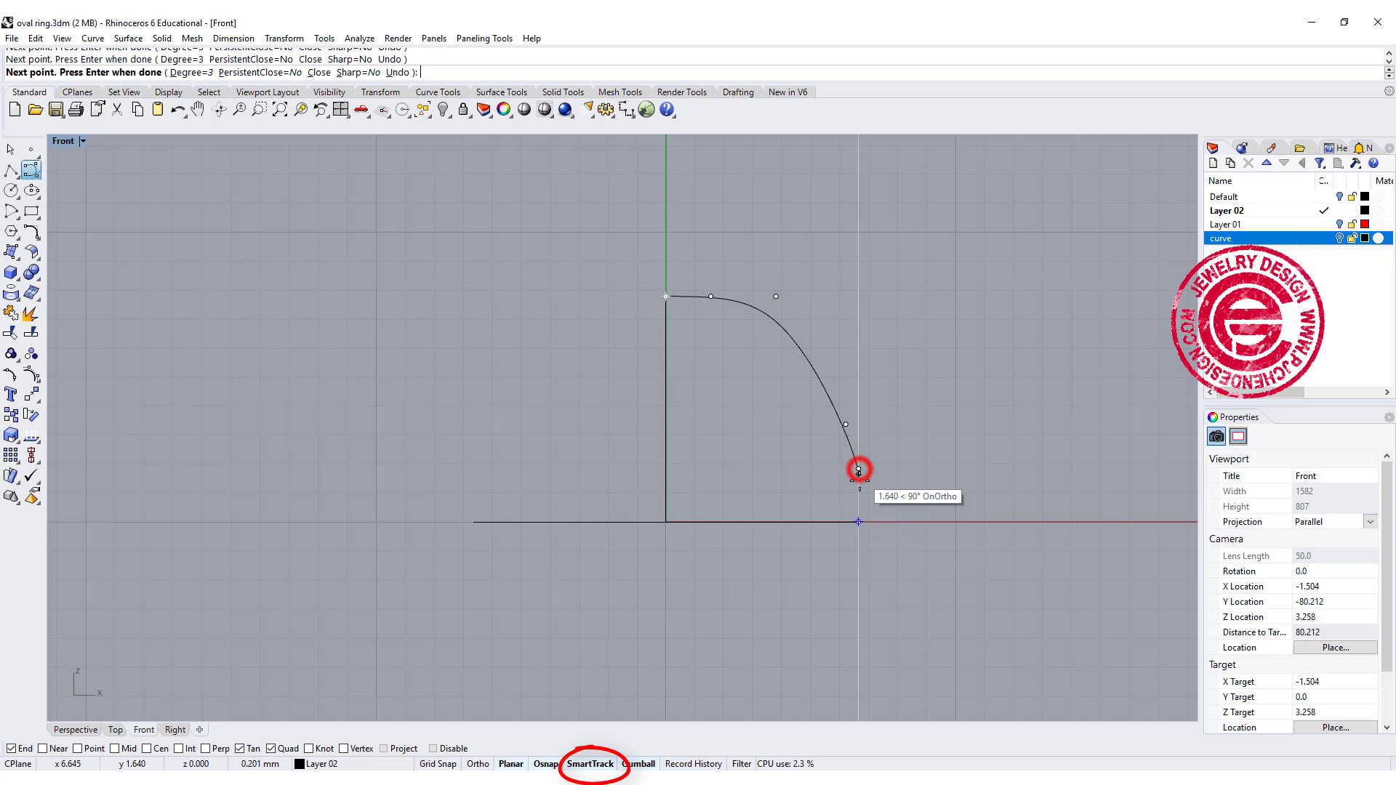
click(858, 518)
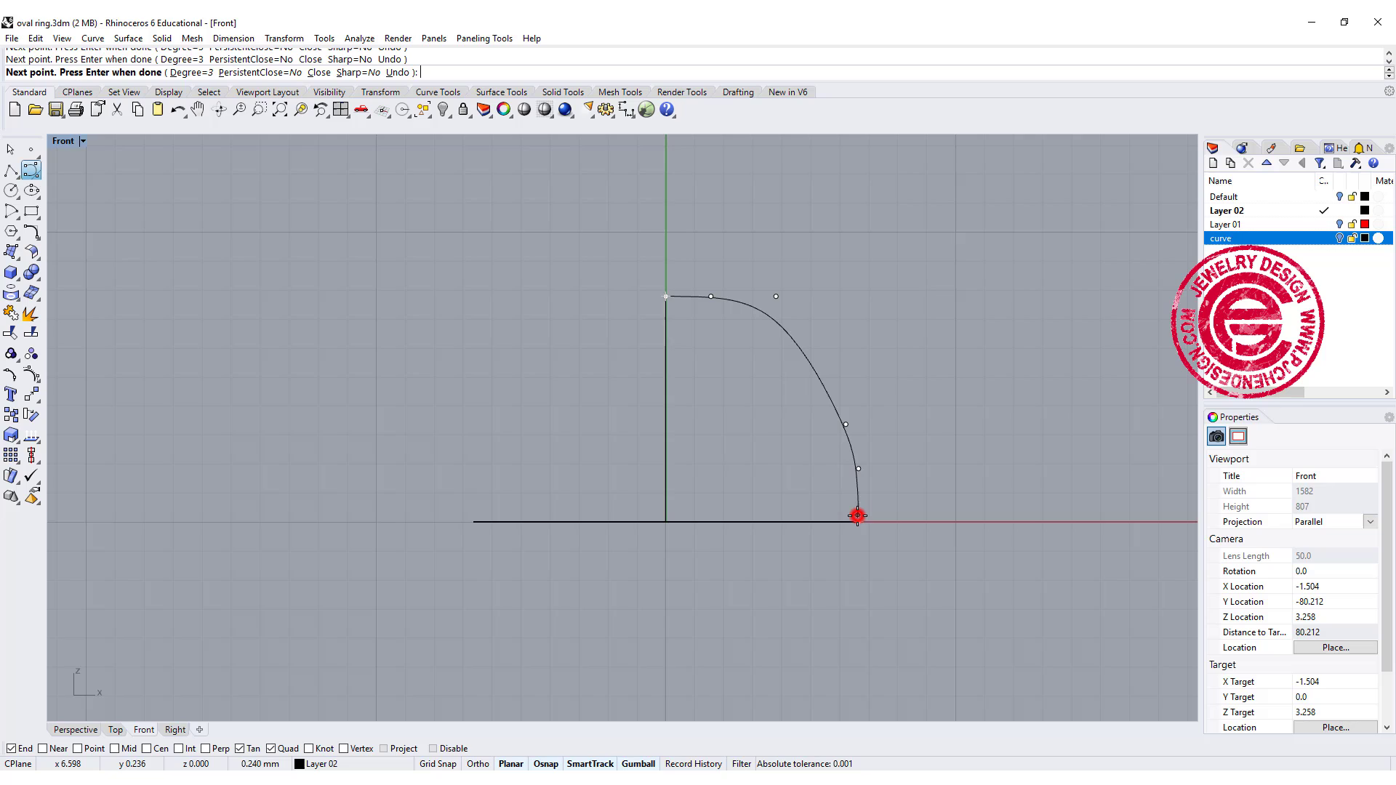
key(Return)
right_drag(901, 304, 718, 336)
Step: Delete the arched profile and draw short horizontal and vertical helper lines at its ends
click(764, 405)
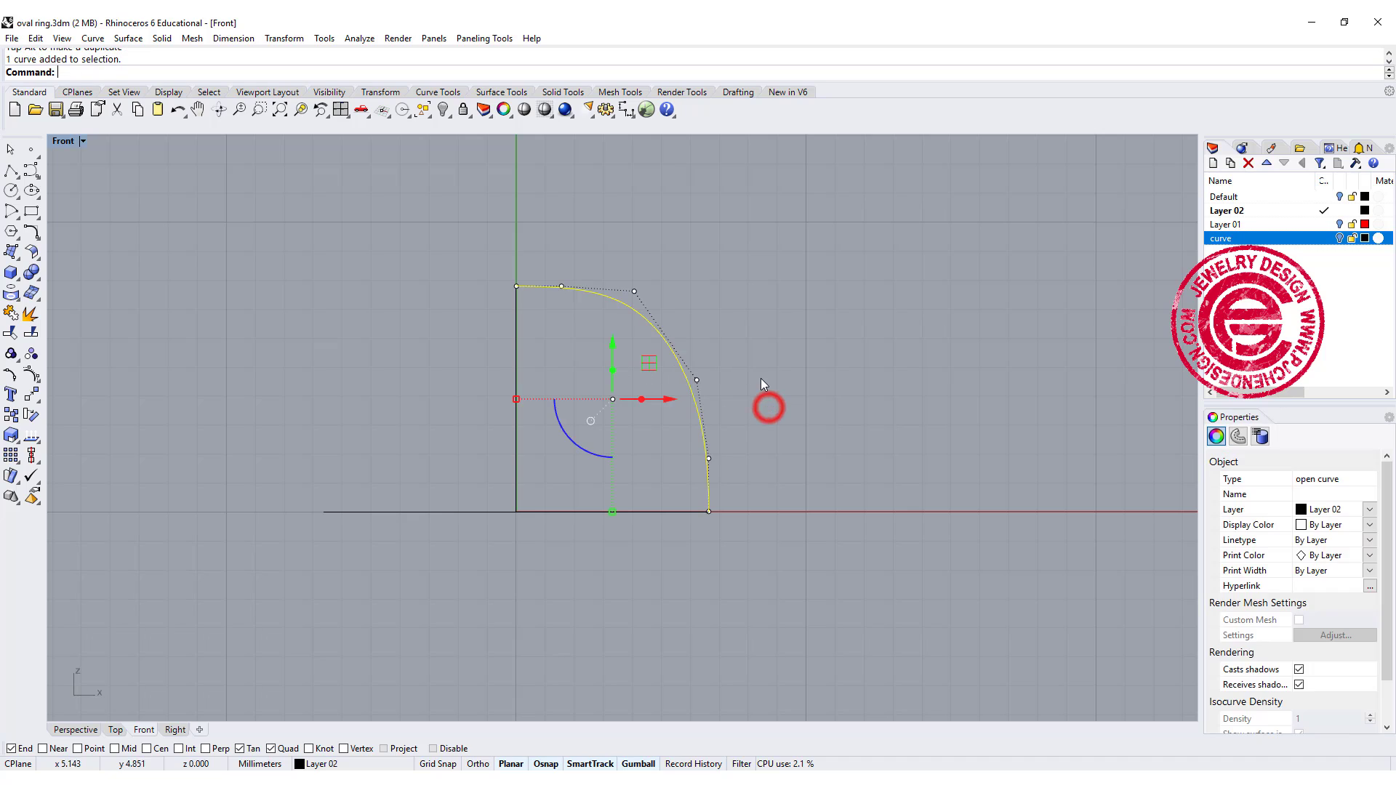
key(Delete)
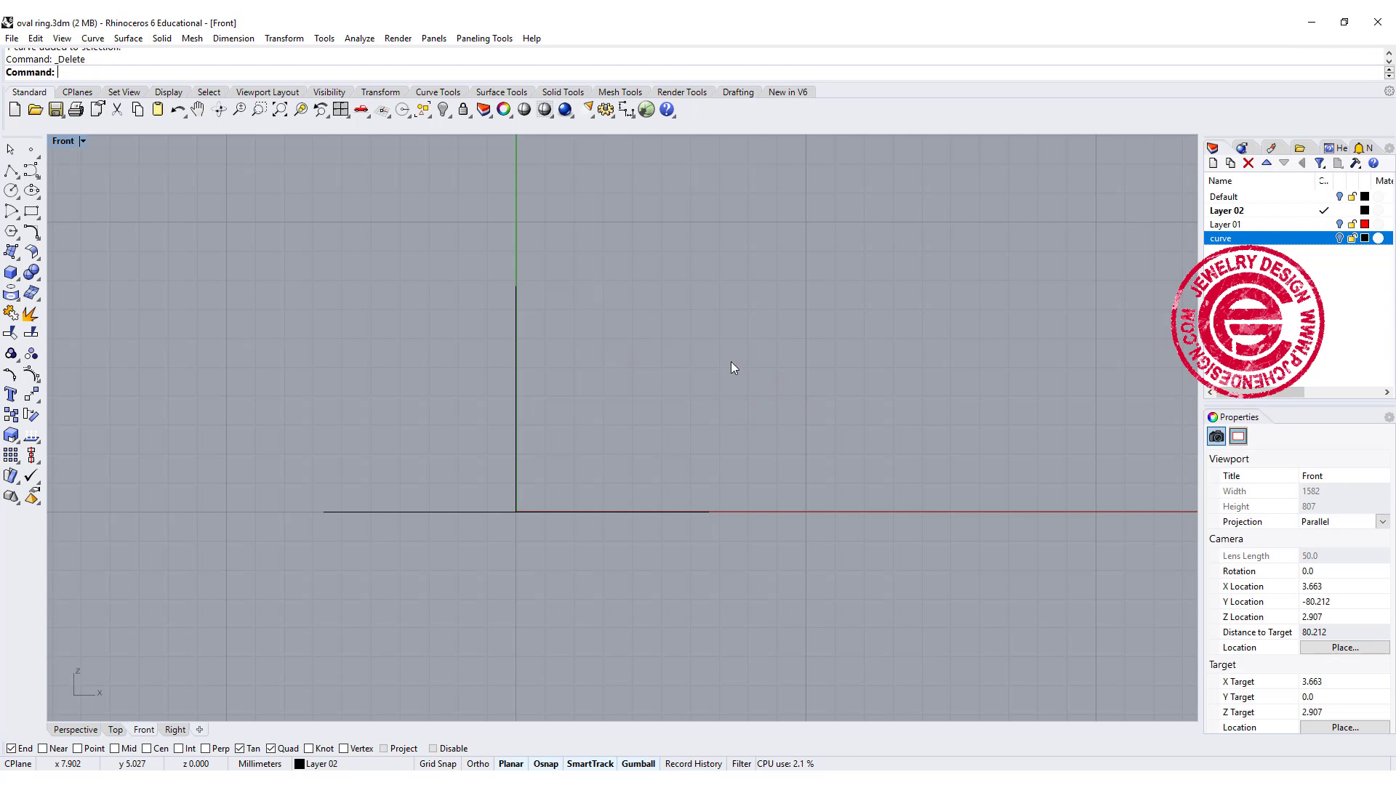
click(11, 172)
click(516, 285)
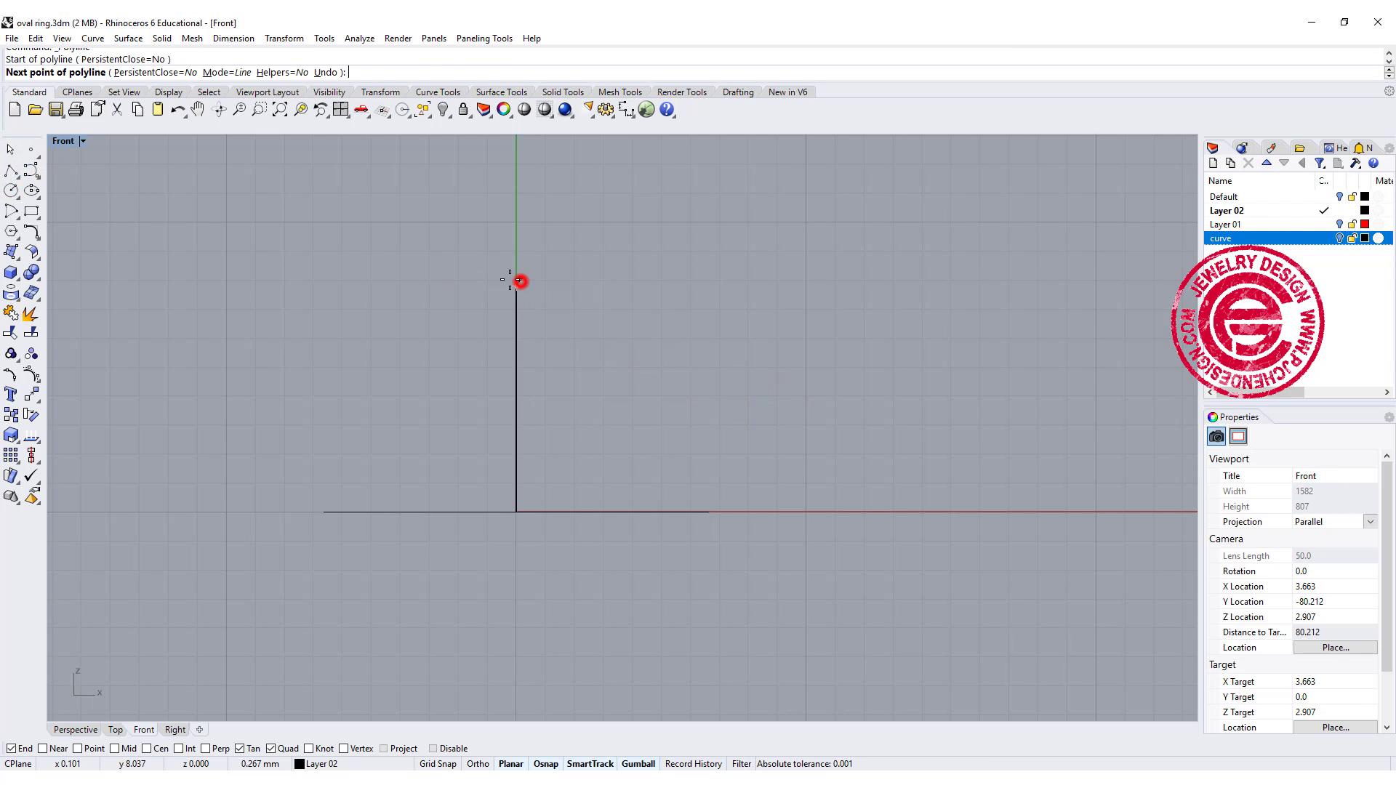
shift+click(447, 285)
key(Return)
key(Return)
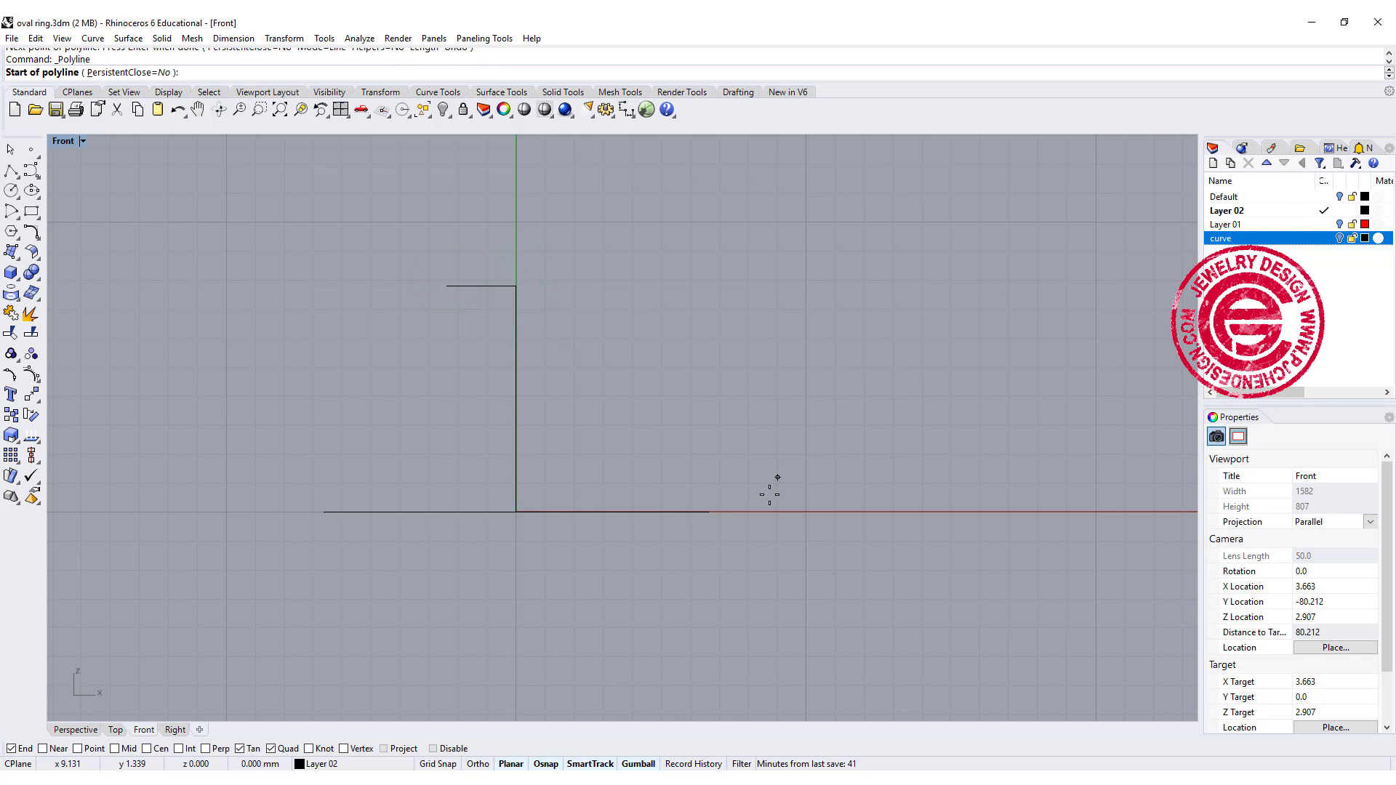
click(706, 511)
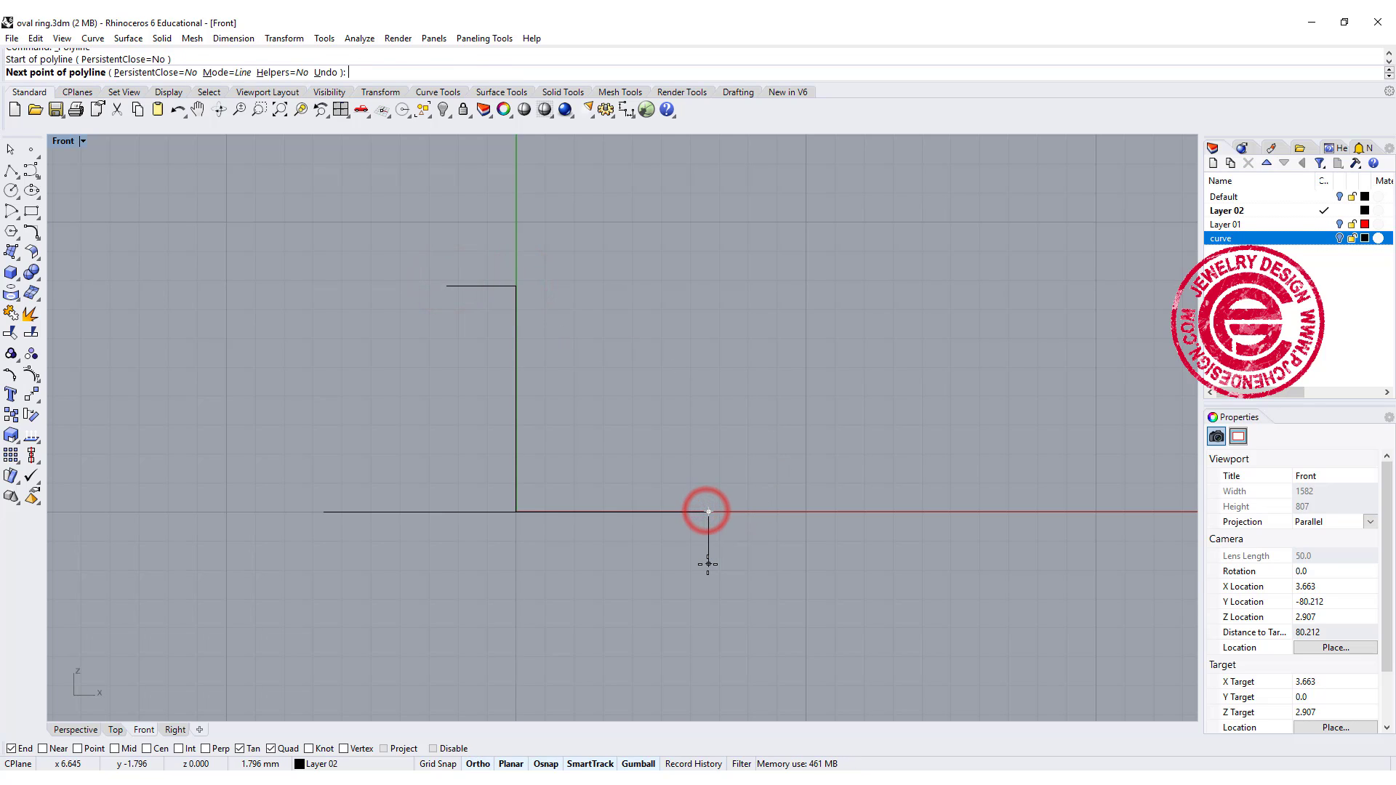
click(709, 563)
key(Return)
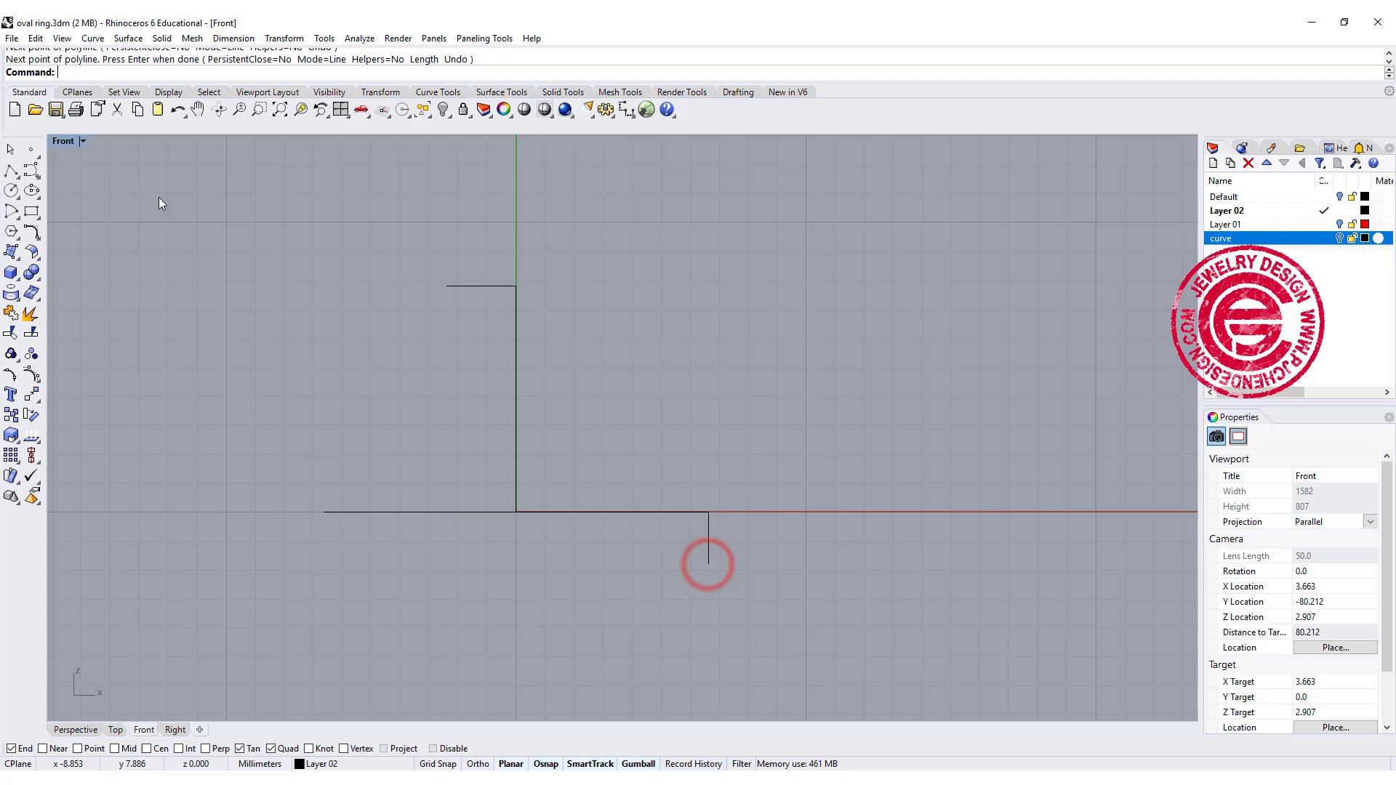
Step: Blend the top helper line's end to the base line's end with a quarter arc
click(32, 232)
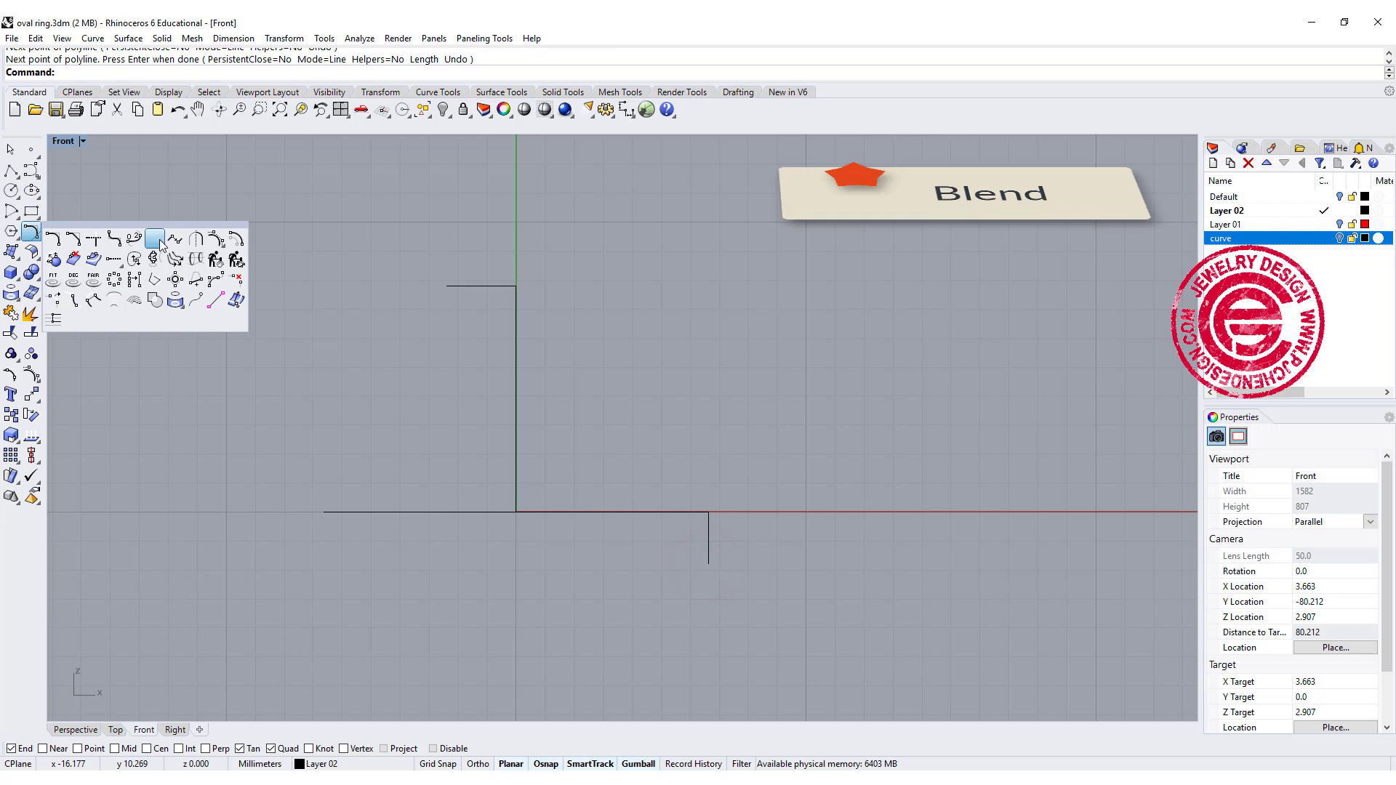
click(135, 238)
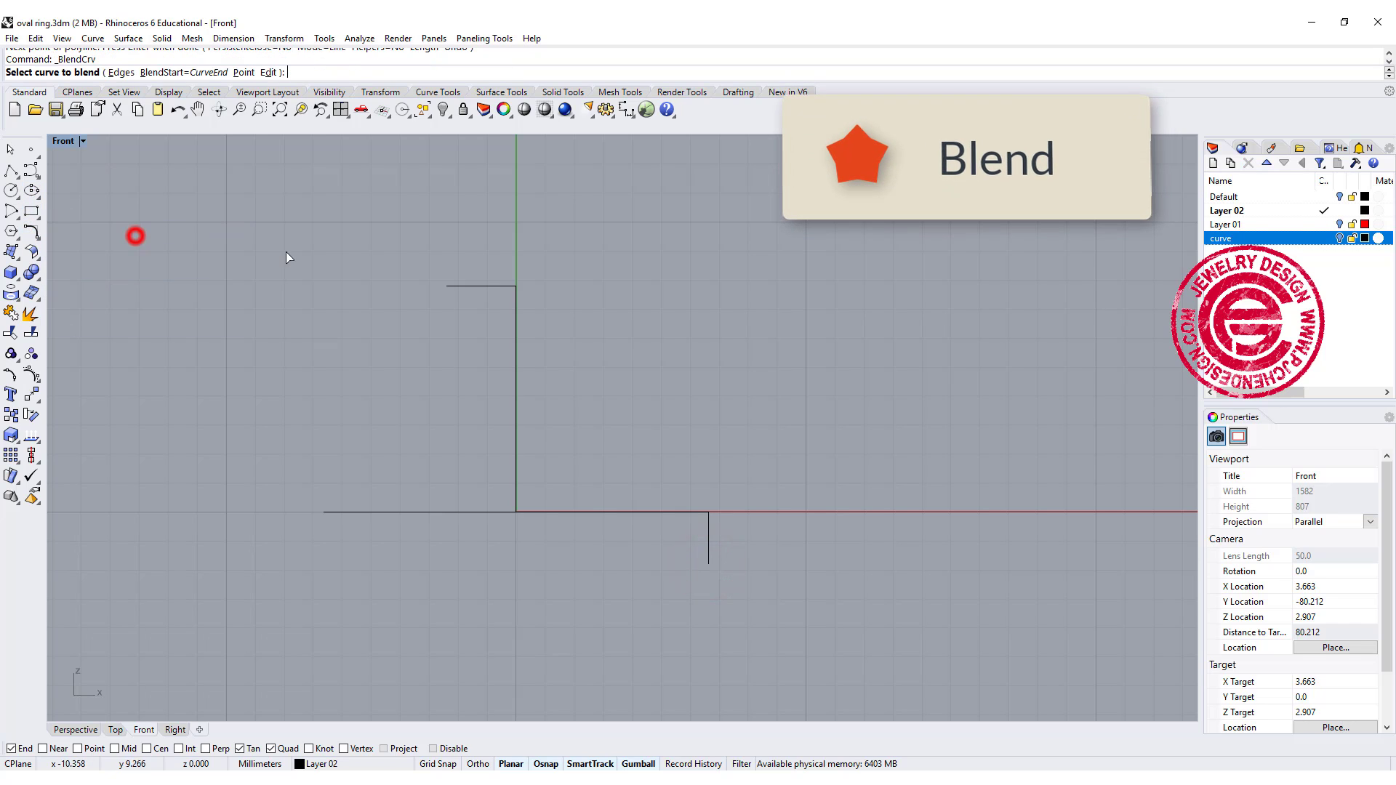
click(508, 284)
click(709, 524)
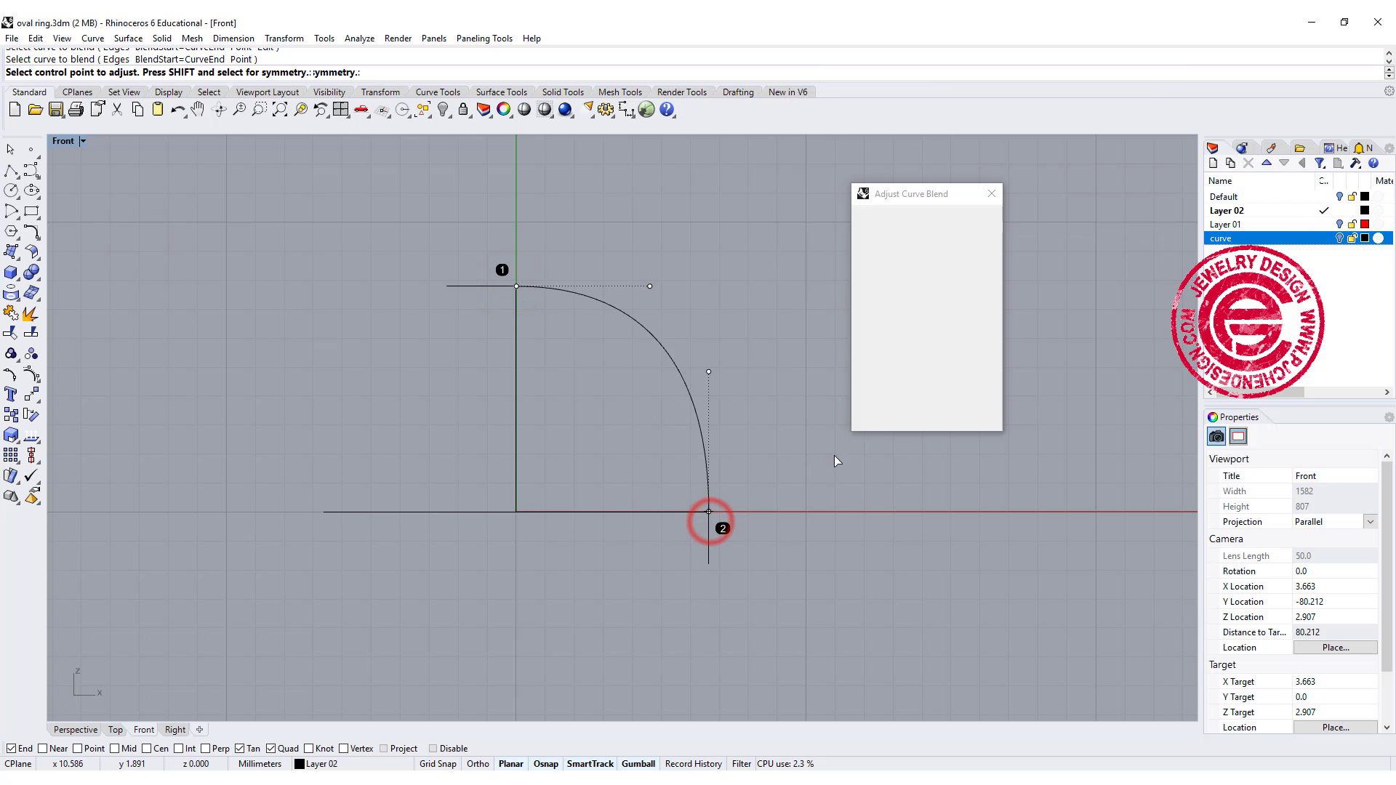
click(883, 418)
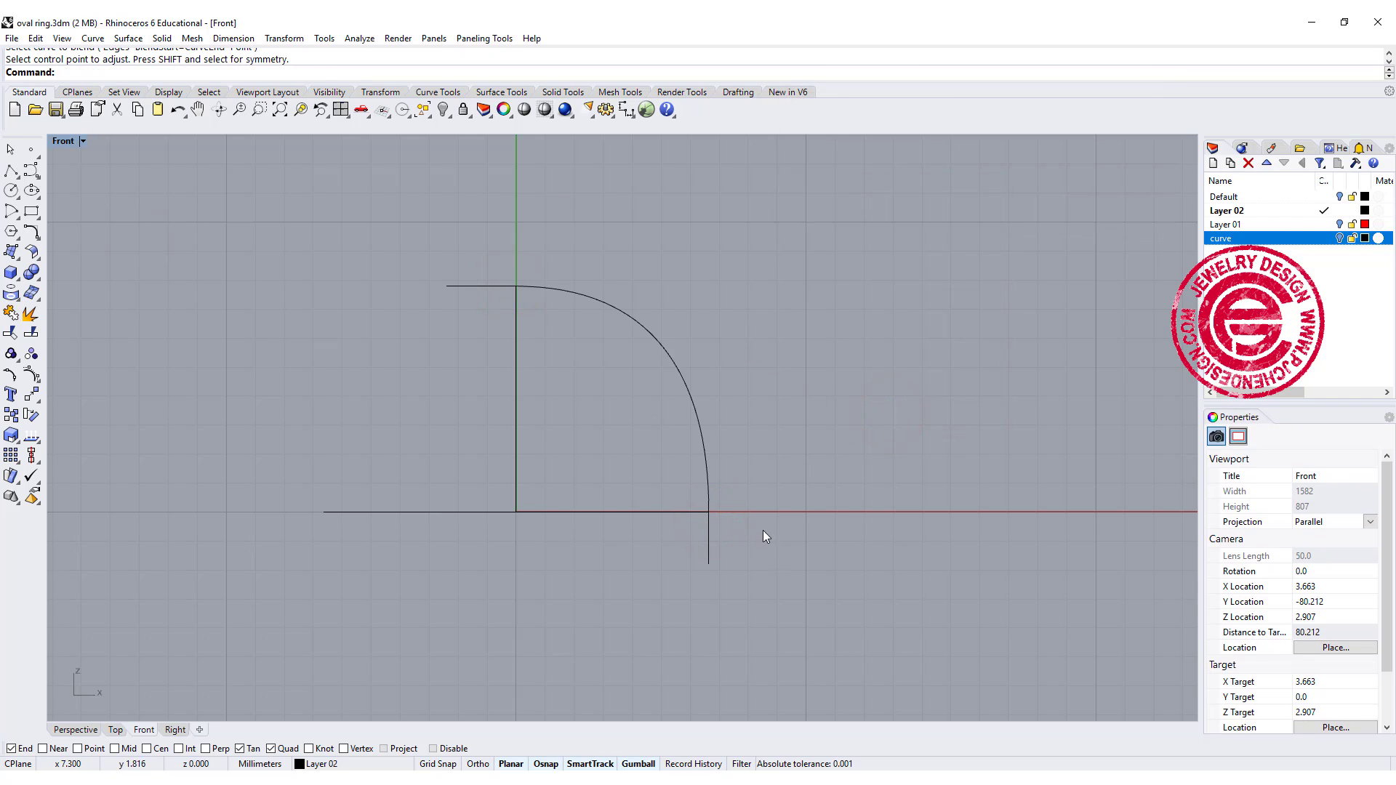
Step: Delete the short vertical and horizontal helper stubs
drag(773, 560, 674, 545)
key(Delete)
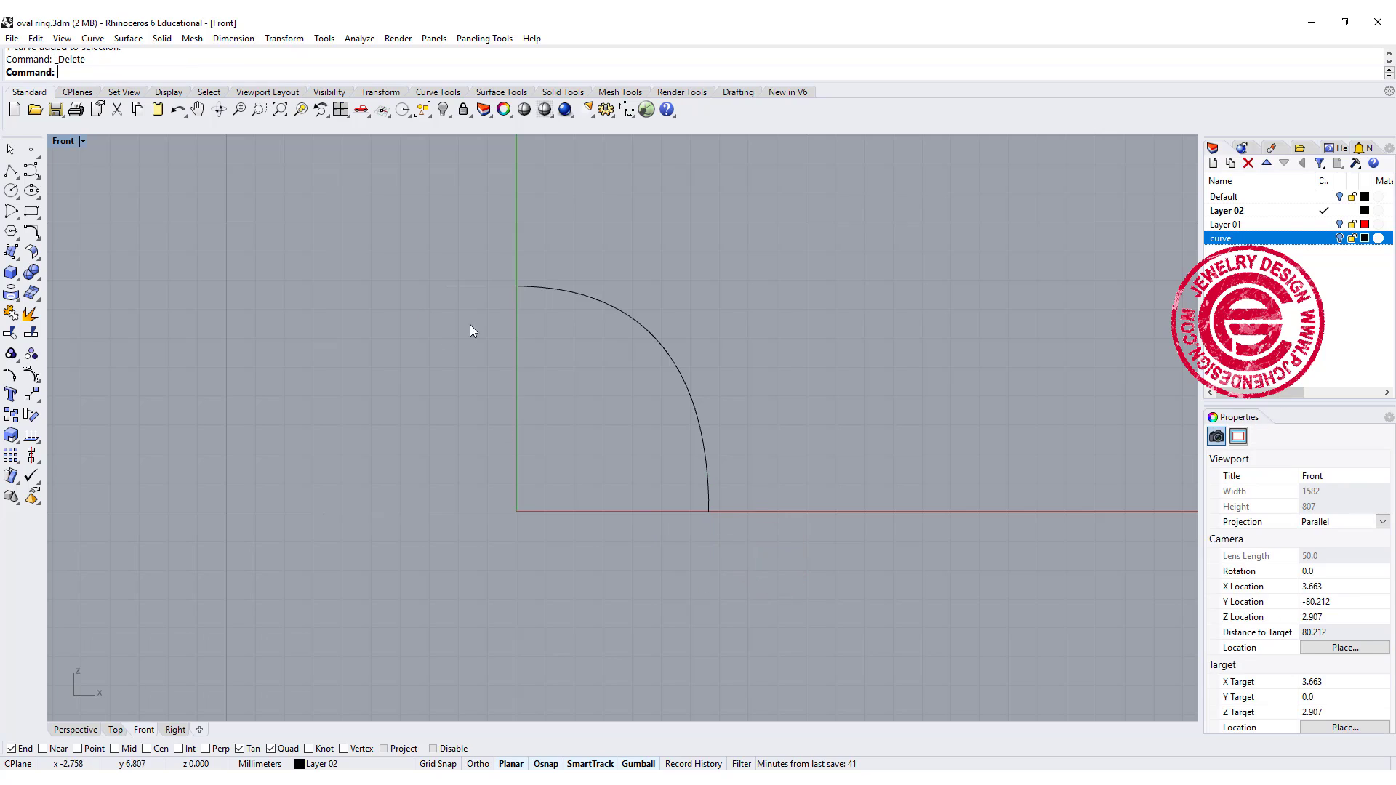
drag(422, 249, 421, 248)
key(Delete)
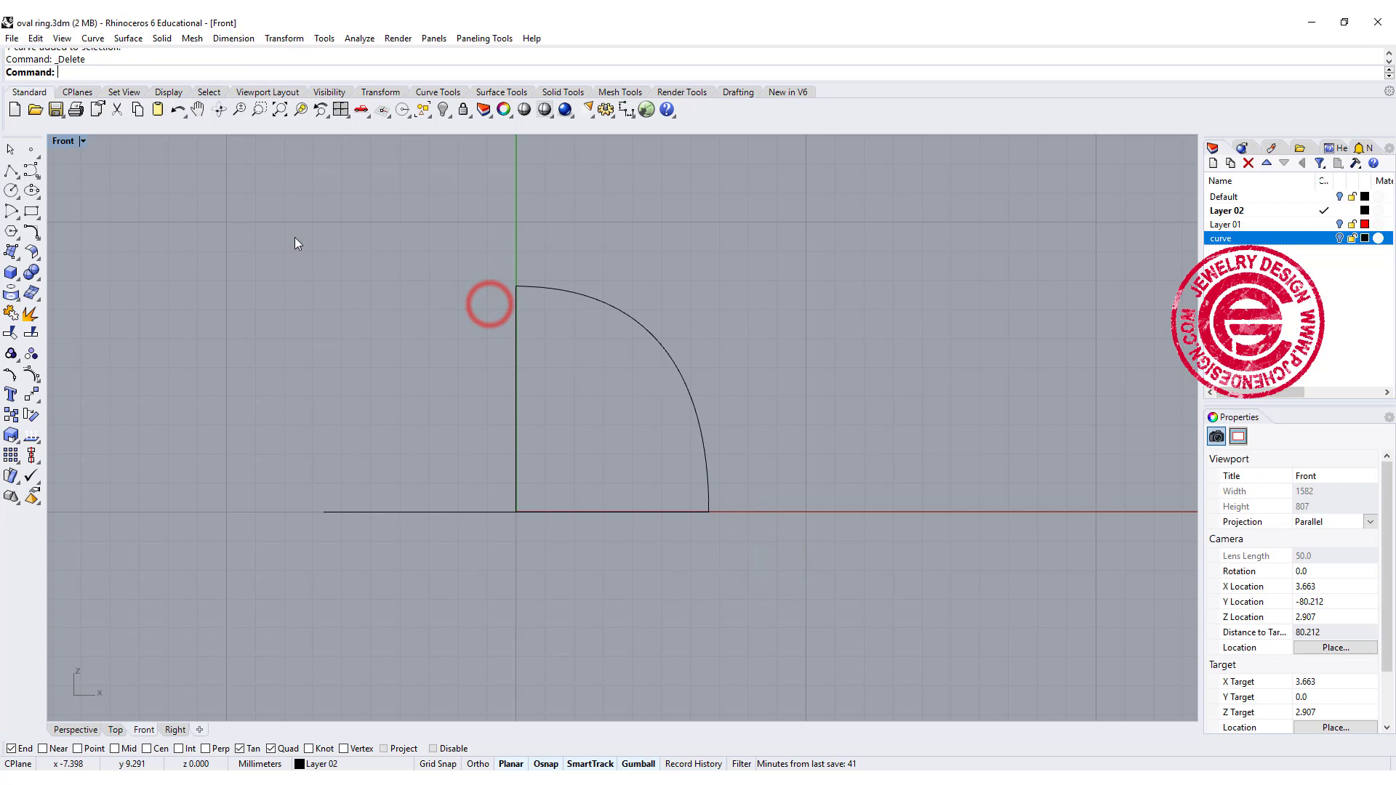
Step: Start a Rail Revolve in four views, picking the quarter-arc profile and the oval rail
click(63, 141)
click(62, 141)
mouse_move(870, 290)
right_down()
mouse_move(893, 310)
mouse_move(876, 311)
right_up()
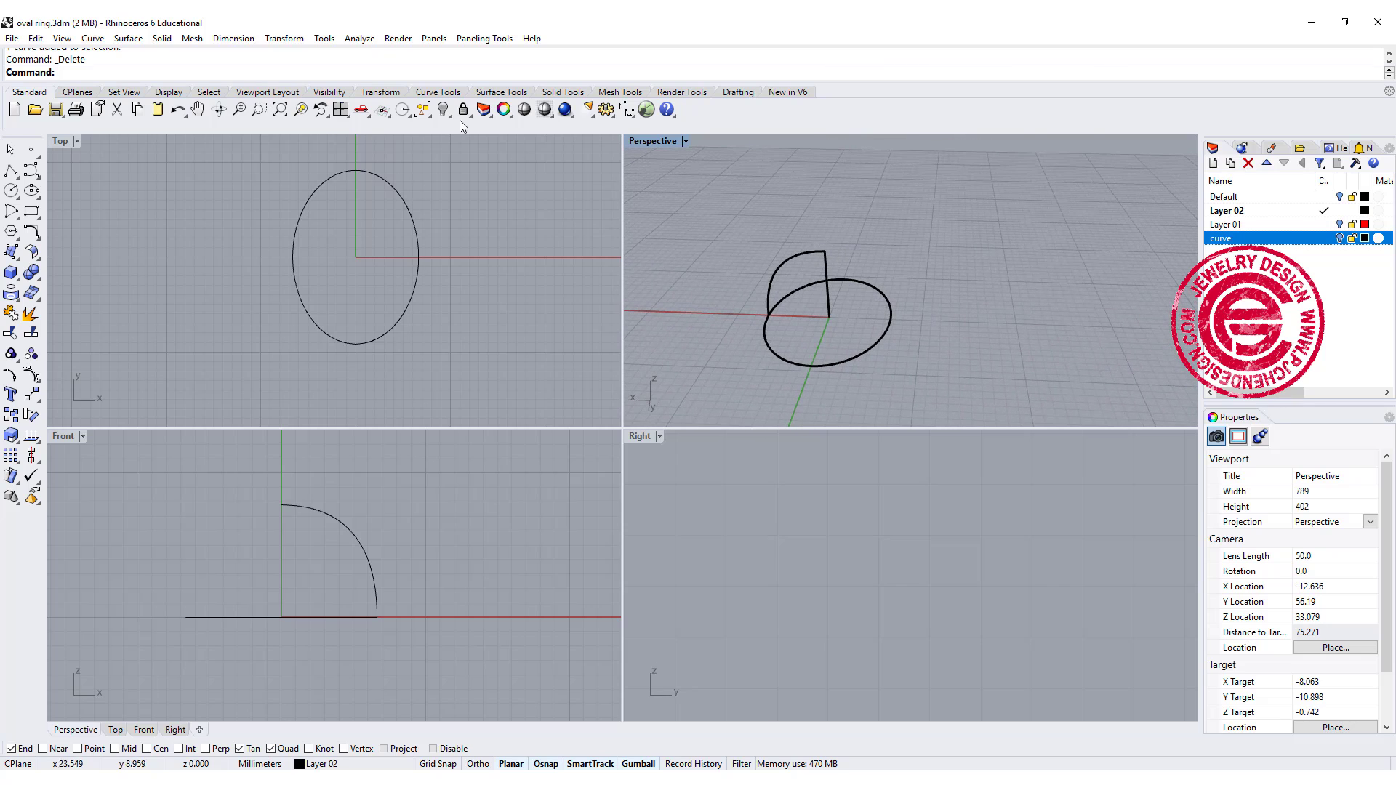
click(162, 38)
click(182, 135)
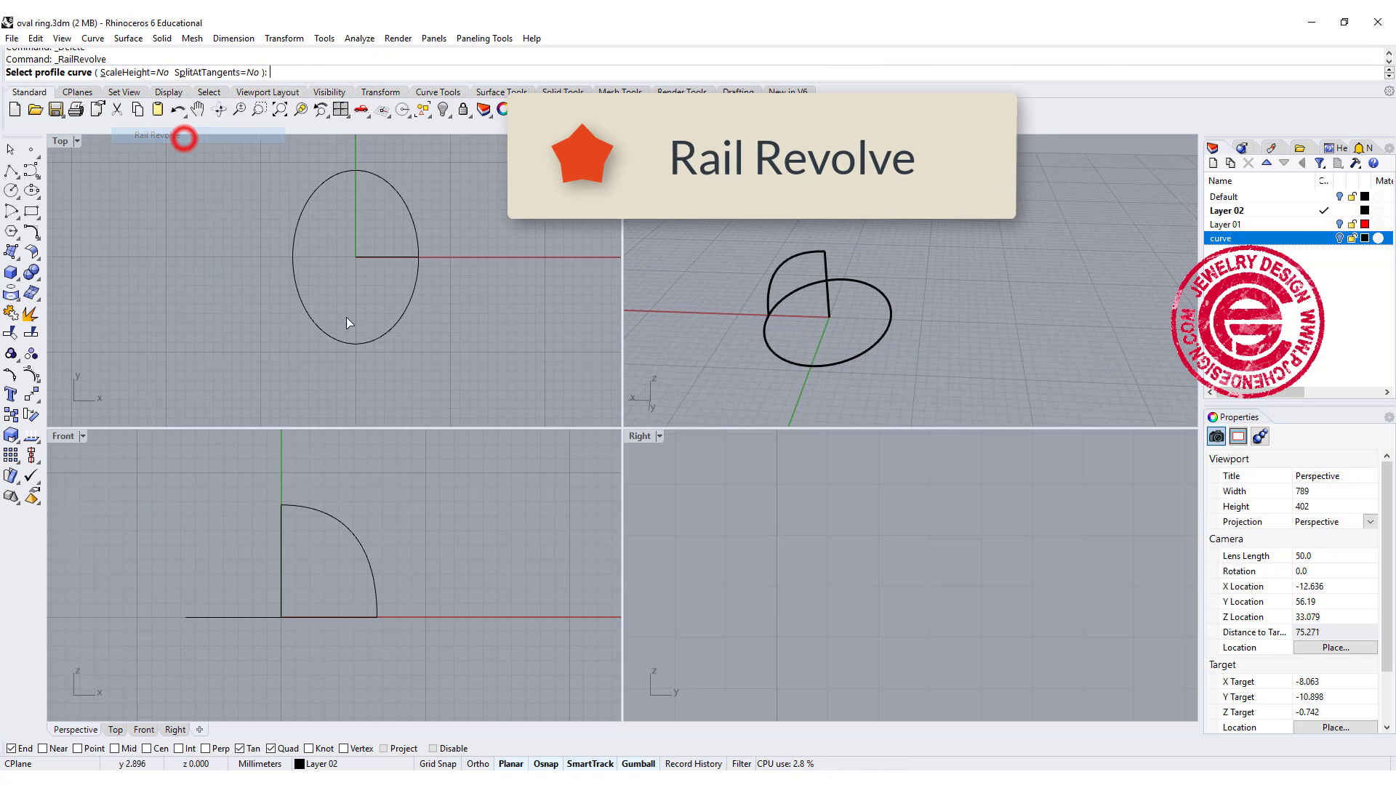
click(410, 305)
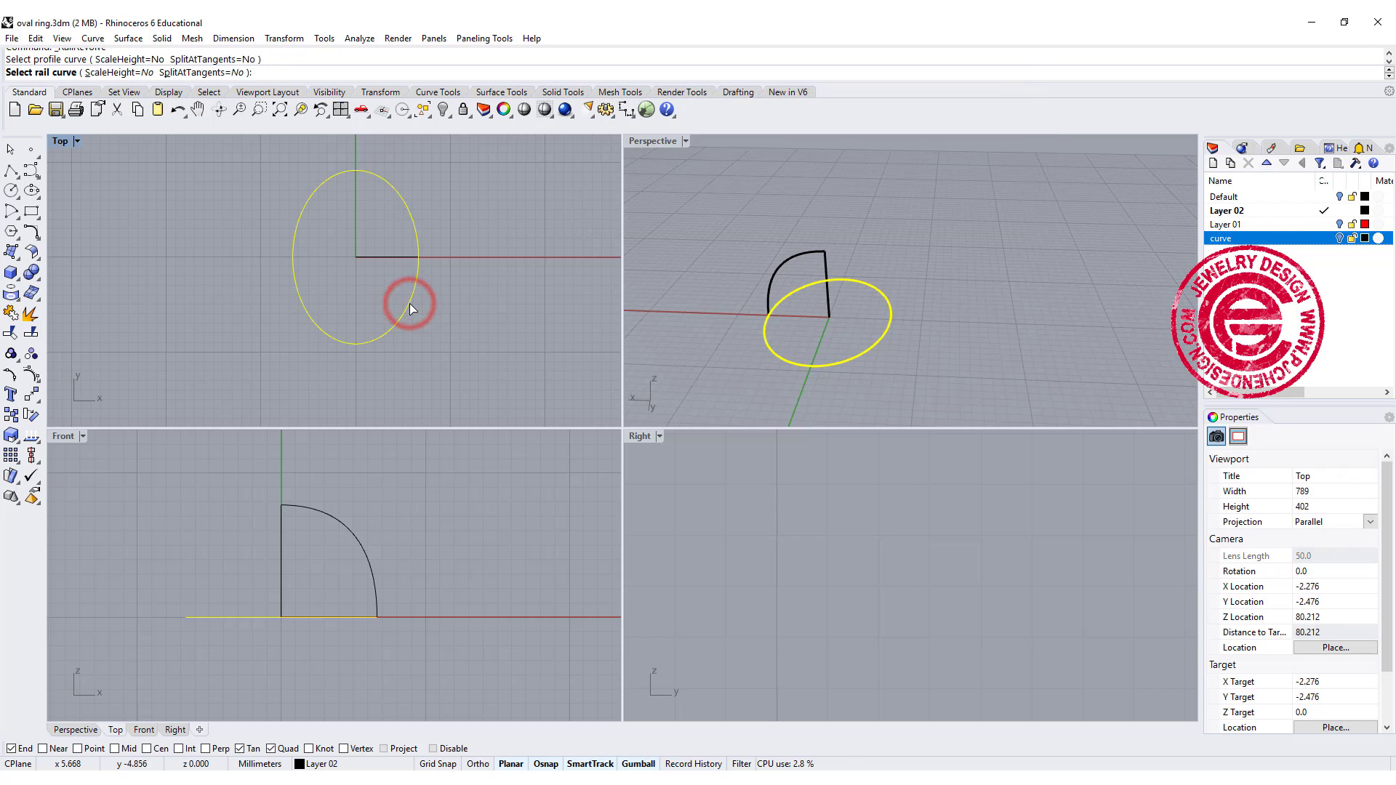
click(390, 258)
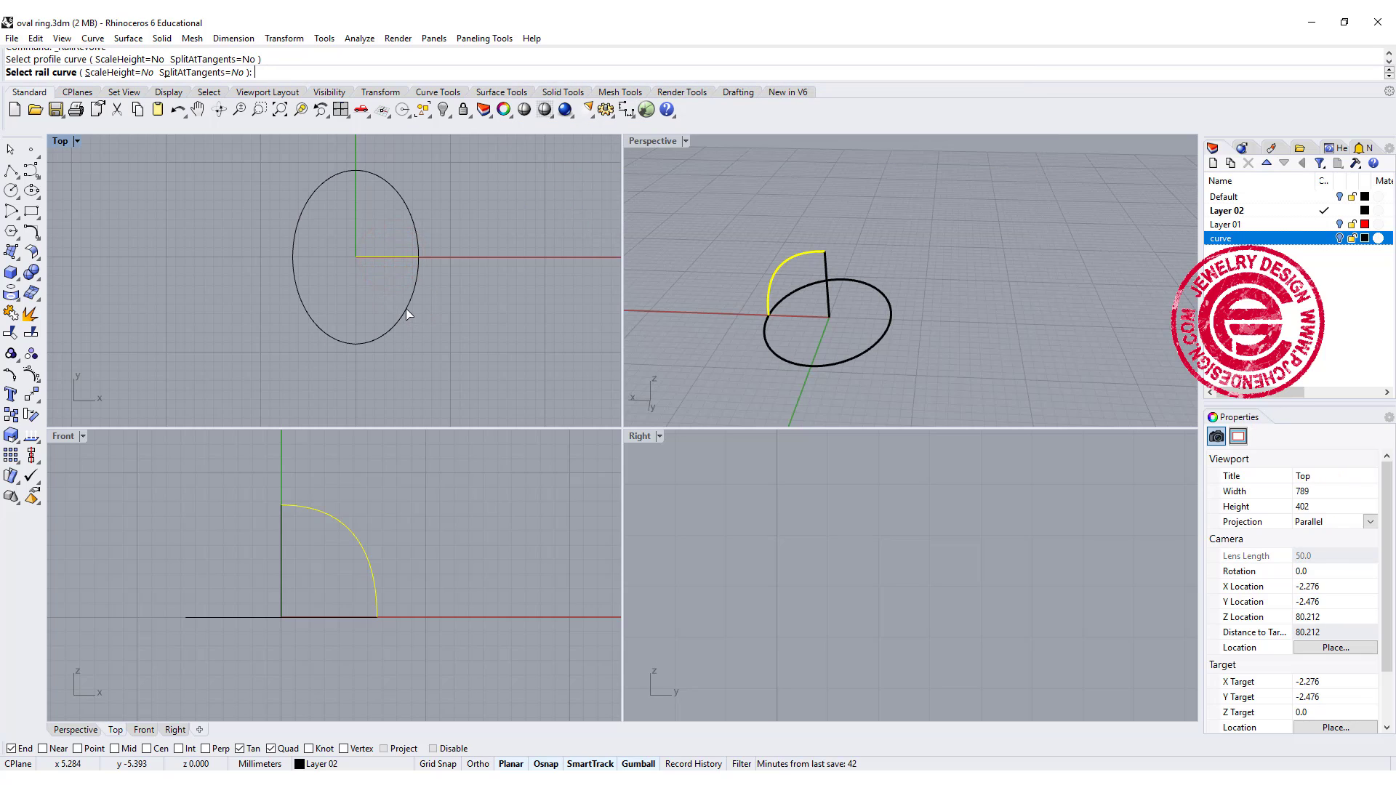
click(406, 310)
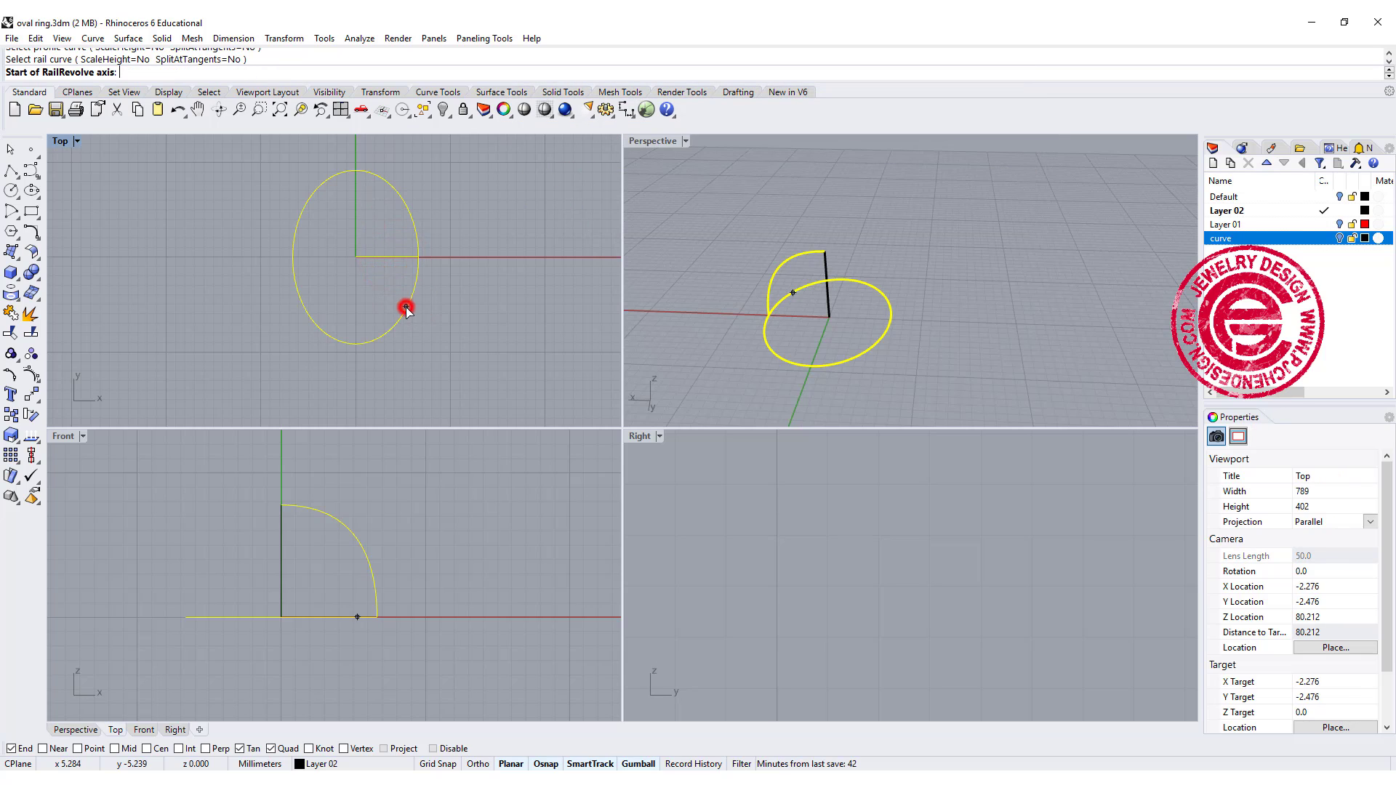
Step: Set the revolve axis from the arc's top end and Cap the dome's open base
click(285, 503)
click(280, 575)
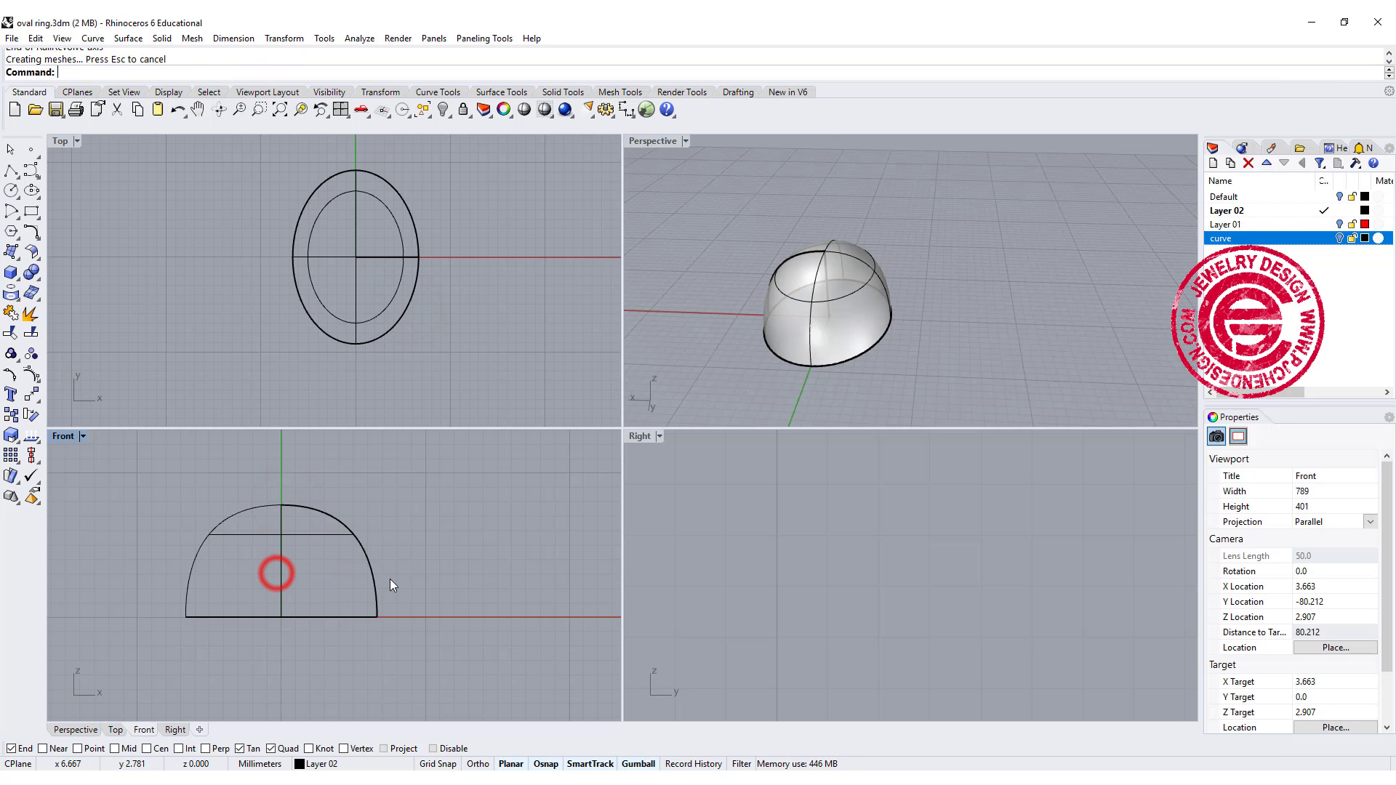
right_drag(905, 374, 976, 289)
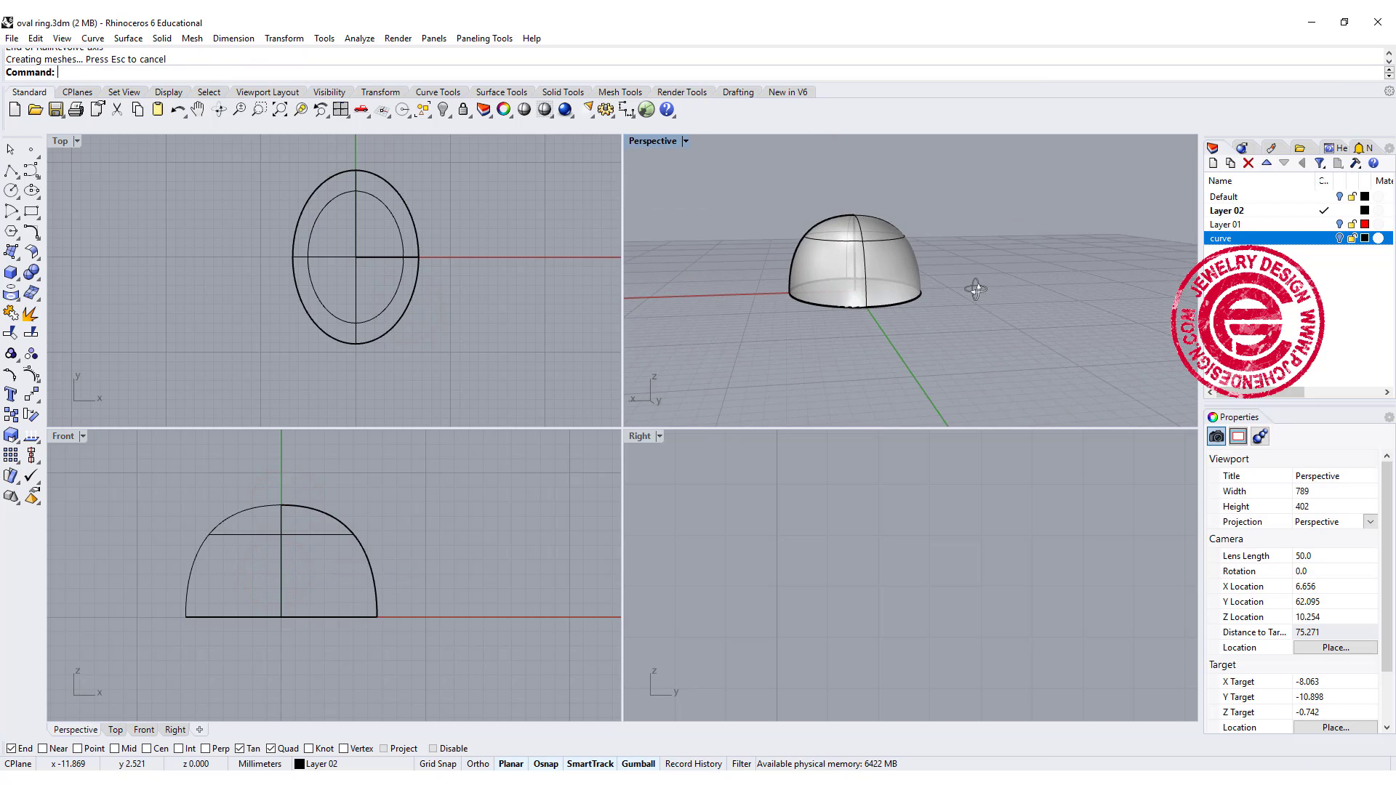
scroll(833, 265, up, 2)
click(845, 256)
text(Cap)
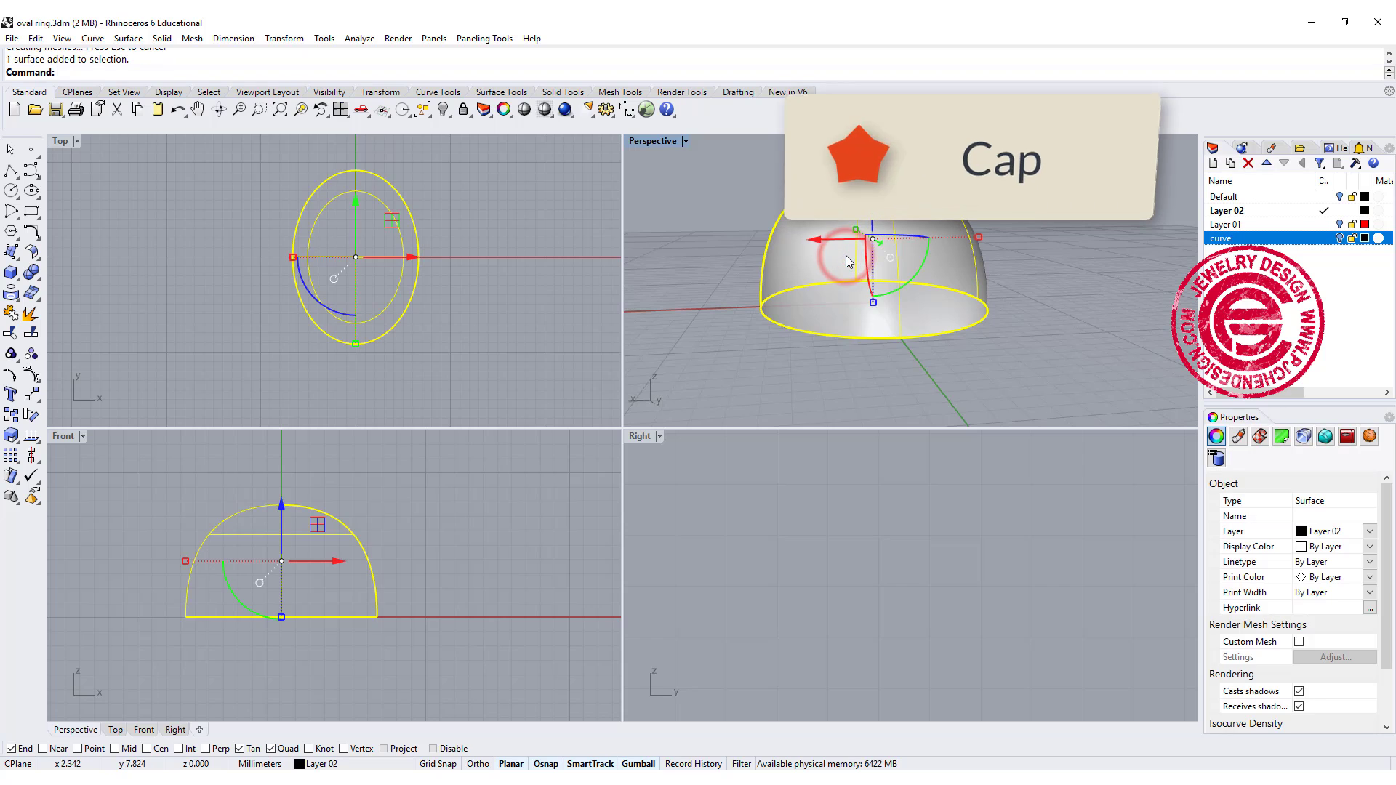
key(Return)
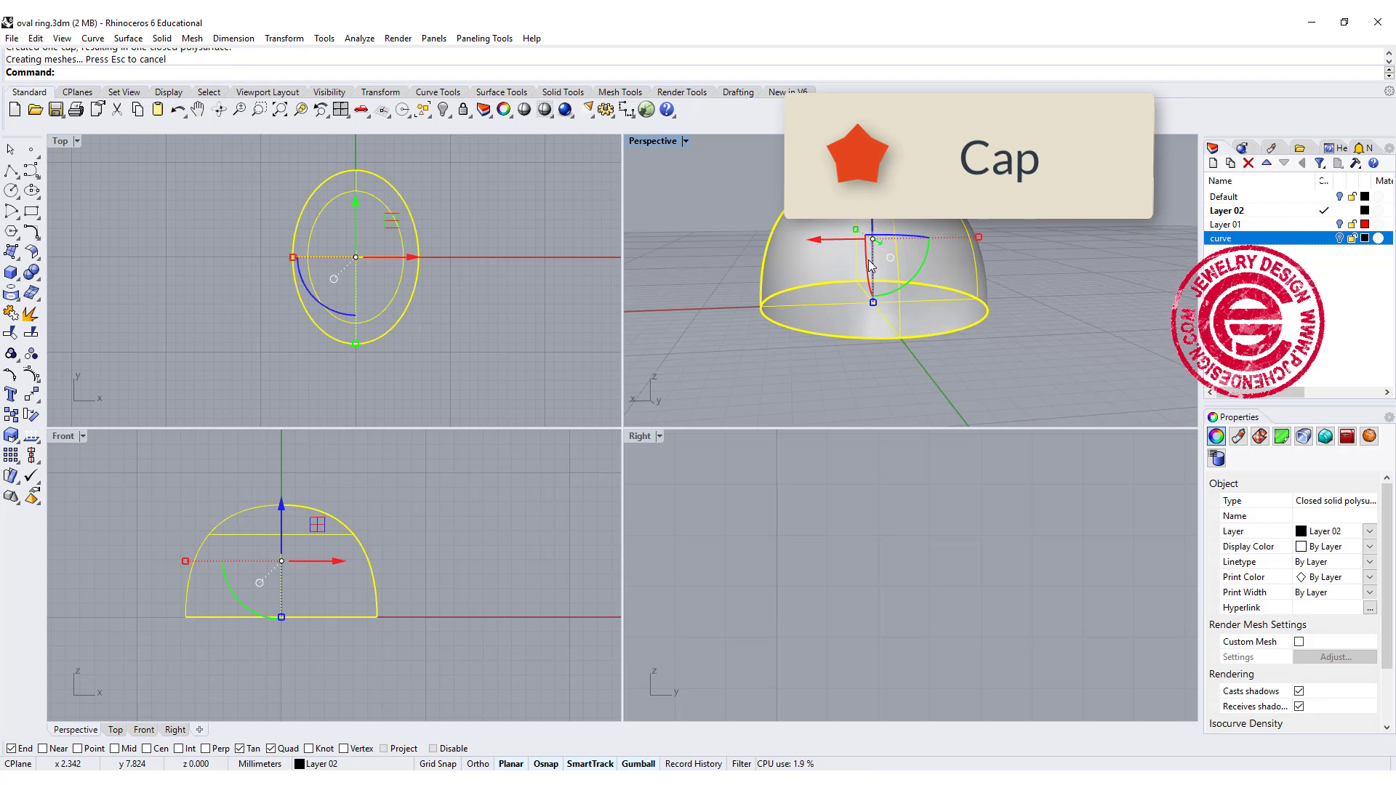
Step: Orbit around the dome and select its loose base curve rather than the solid
click(1037, 294)
right_drag(1032, 299, 1111, 251)
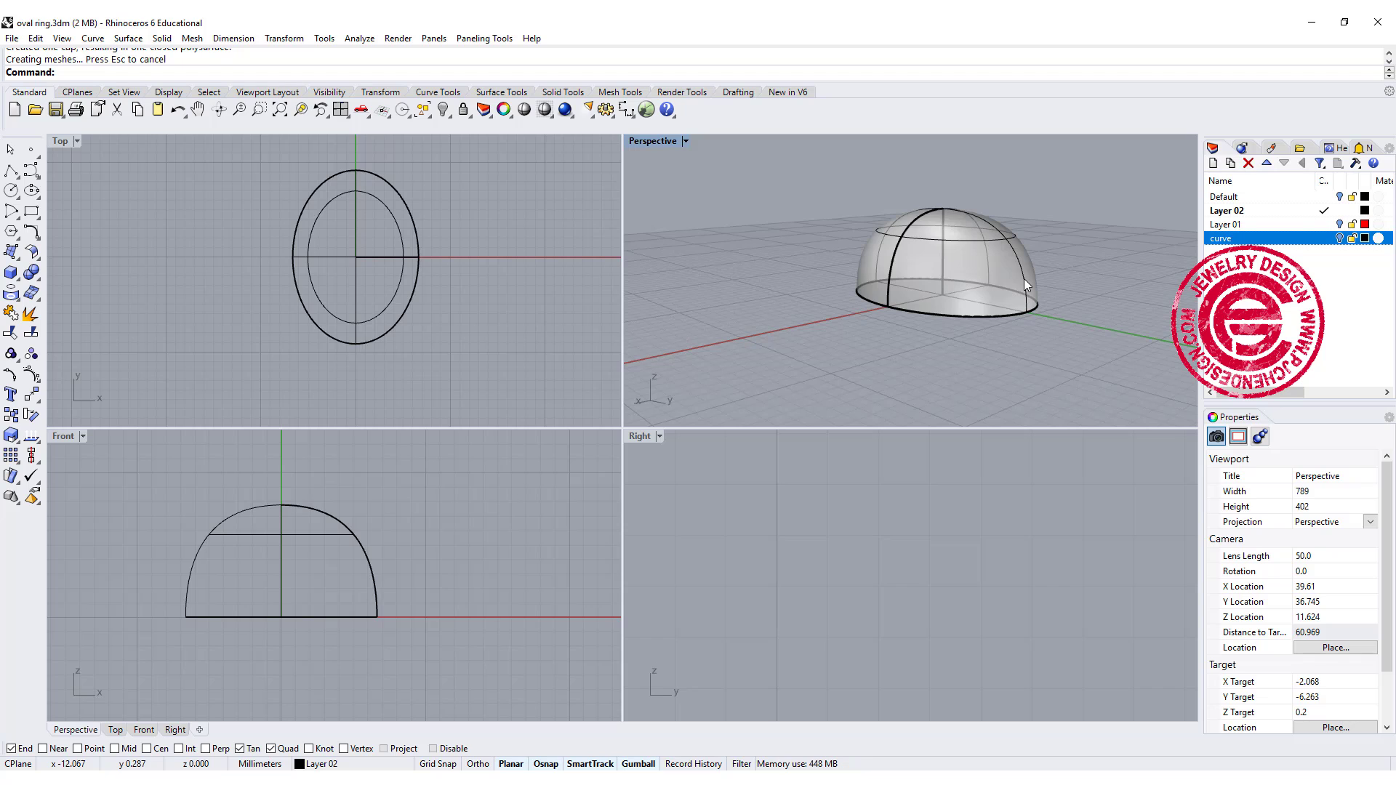
right_drag(1013, 249, 905, 299)
scroll(908, 312, up, 2)
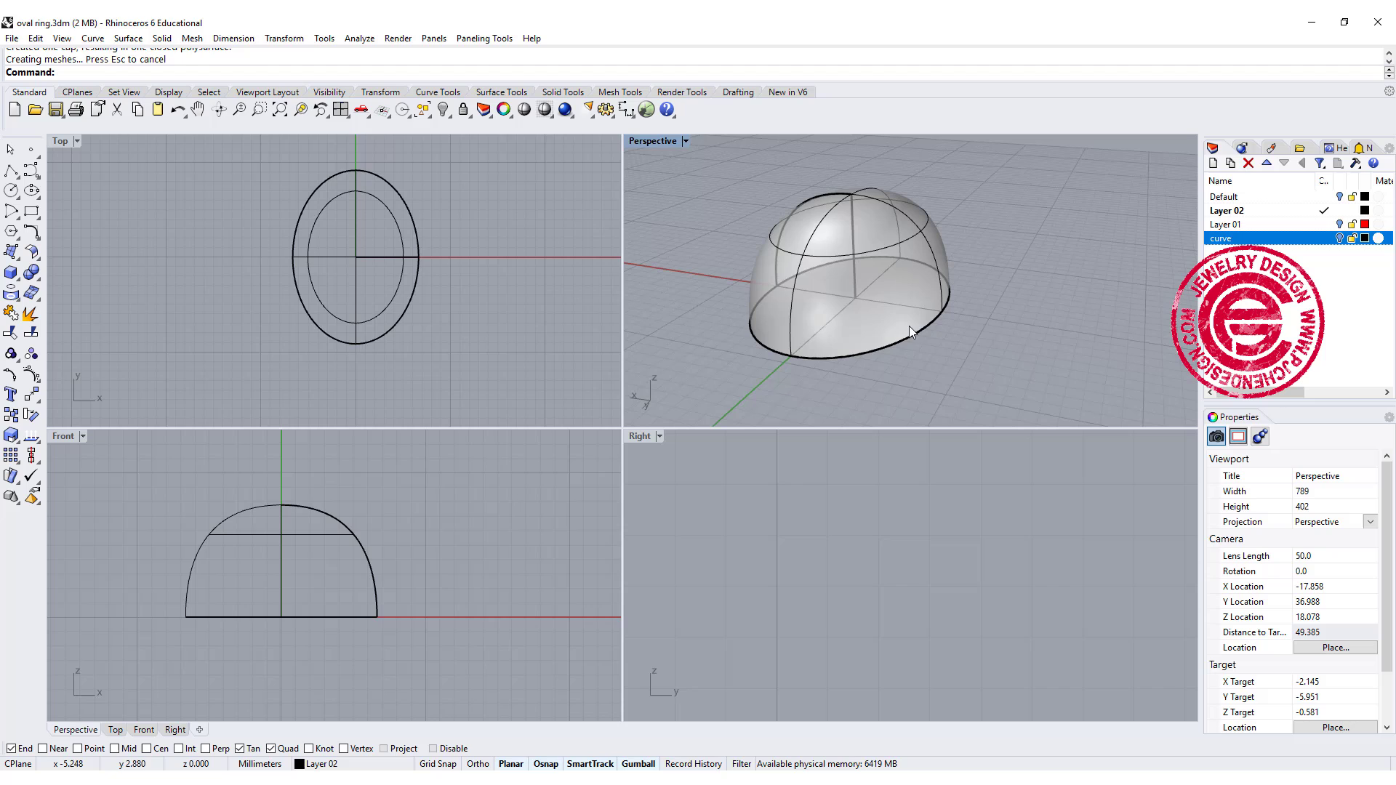
click(921, 332)
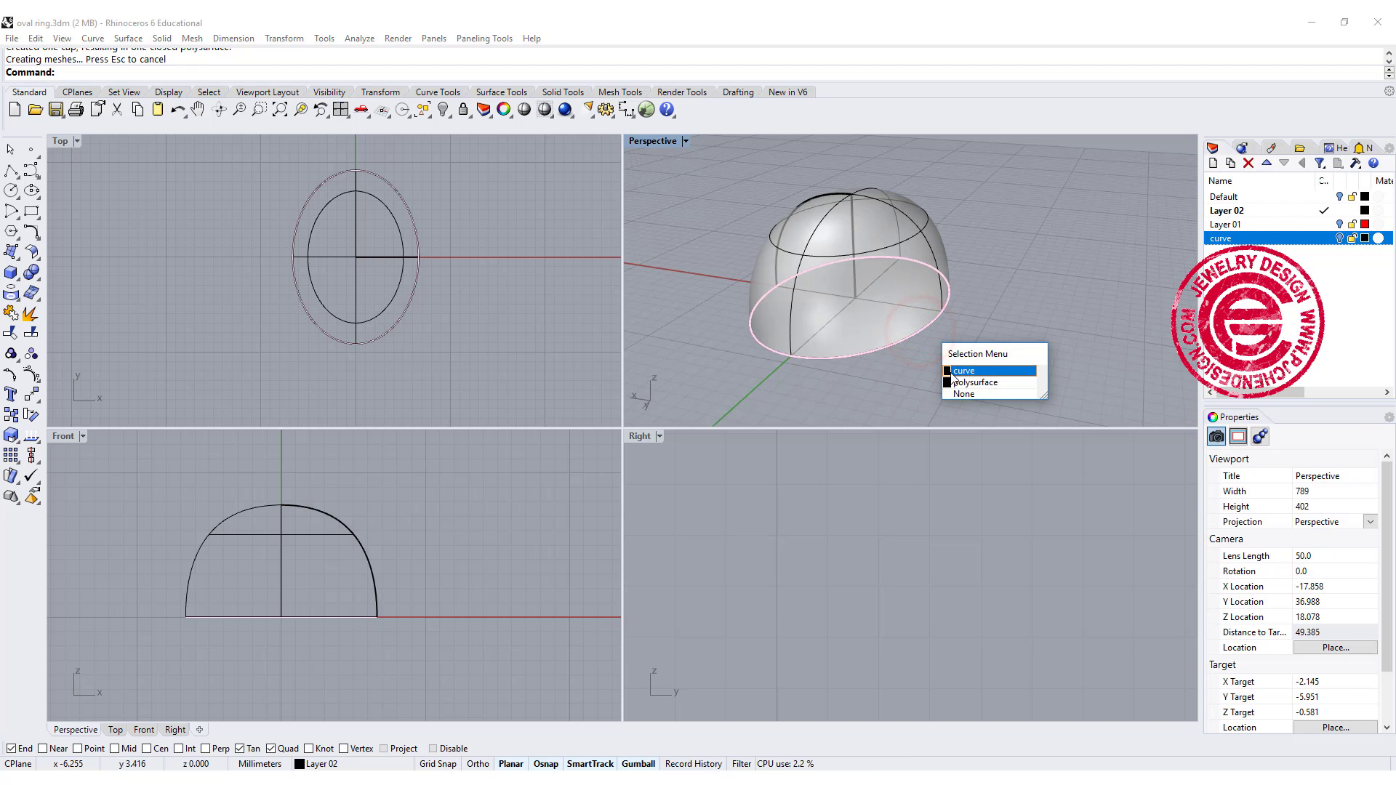
click(951, 372)
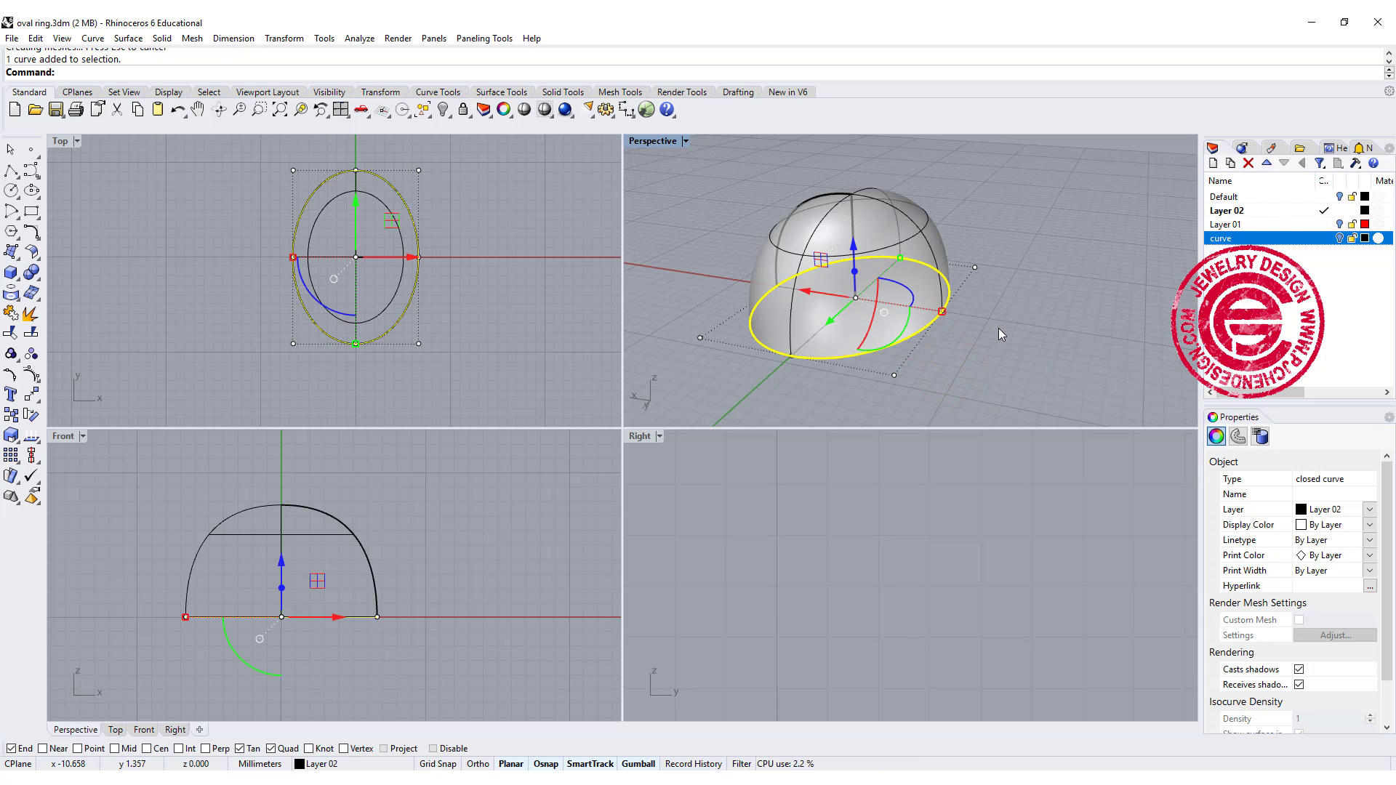
right_drag(998, 329, 1015, 357)
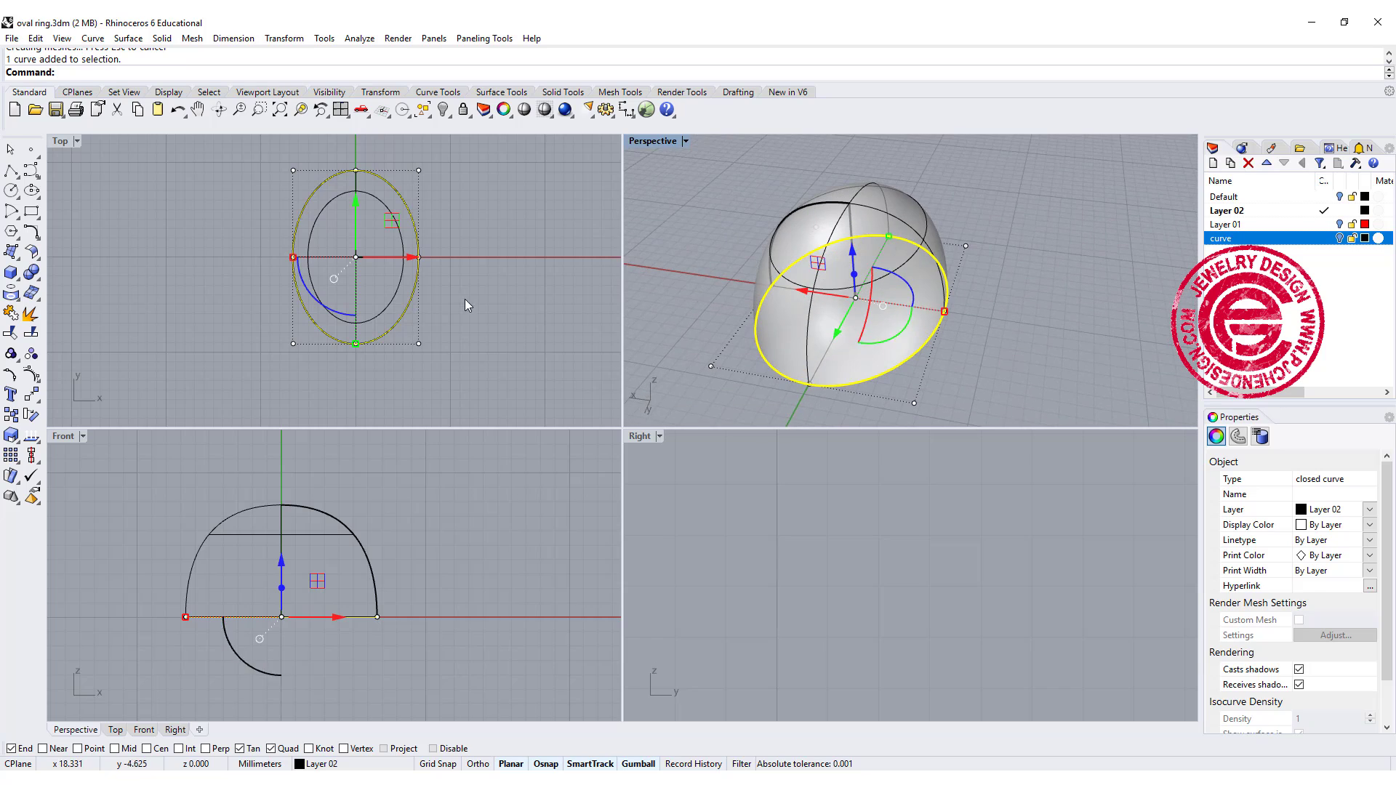
Step: Delete the loose base curve and draw a 16 mm circle centred at the origin
key(Delete)
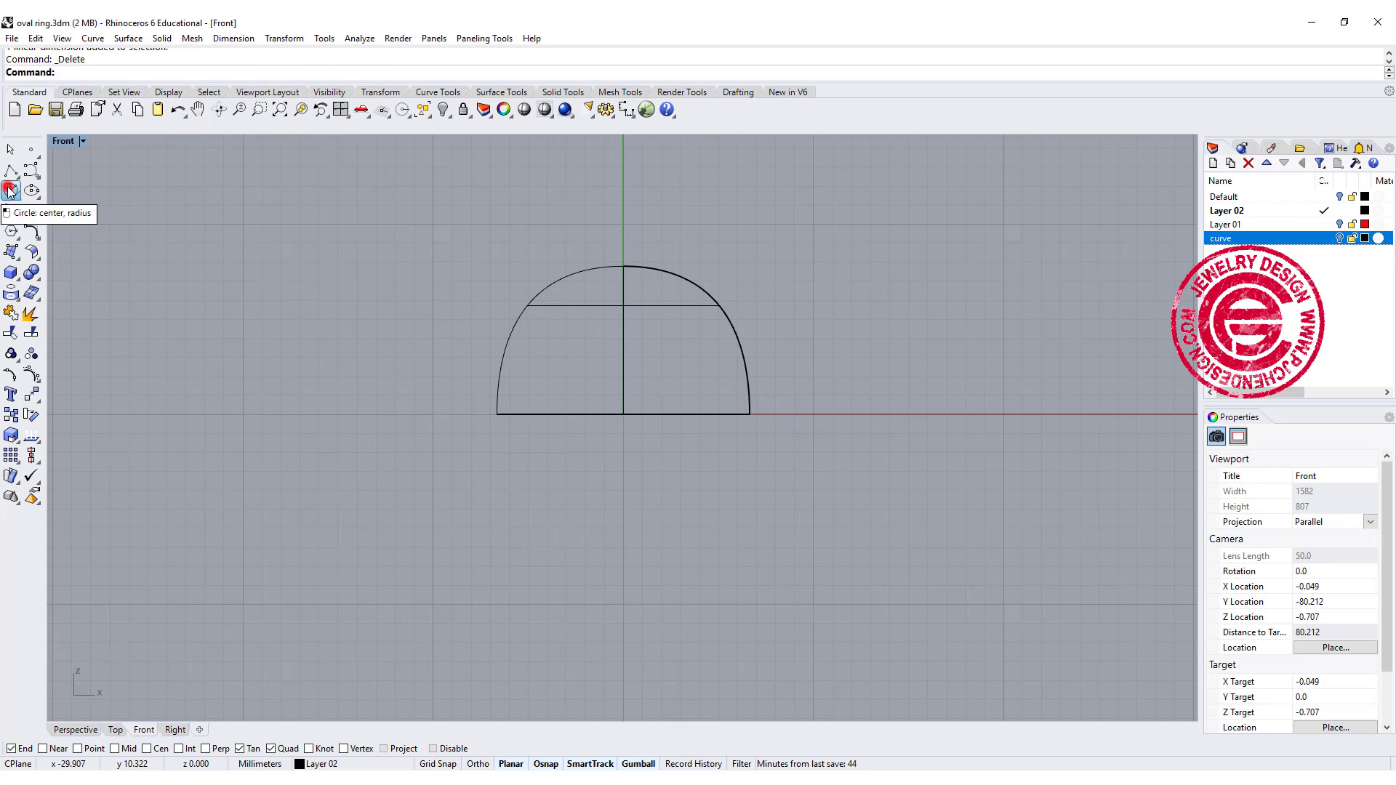
click(11, 191)
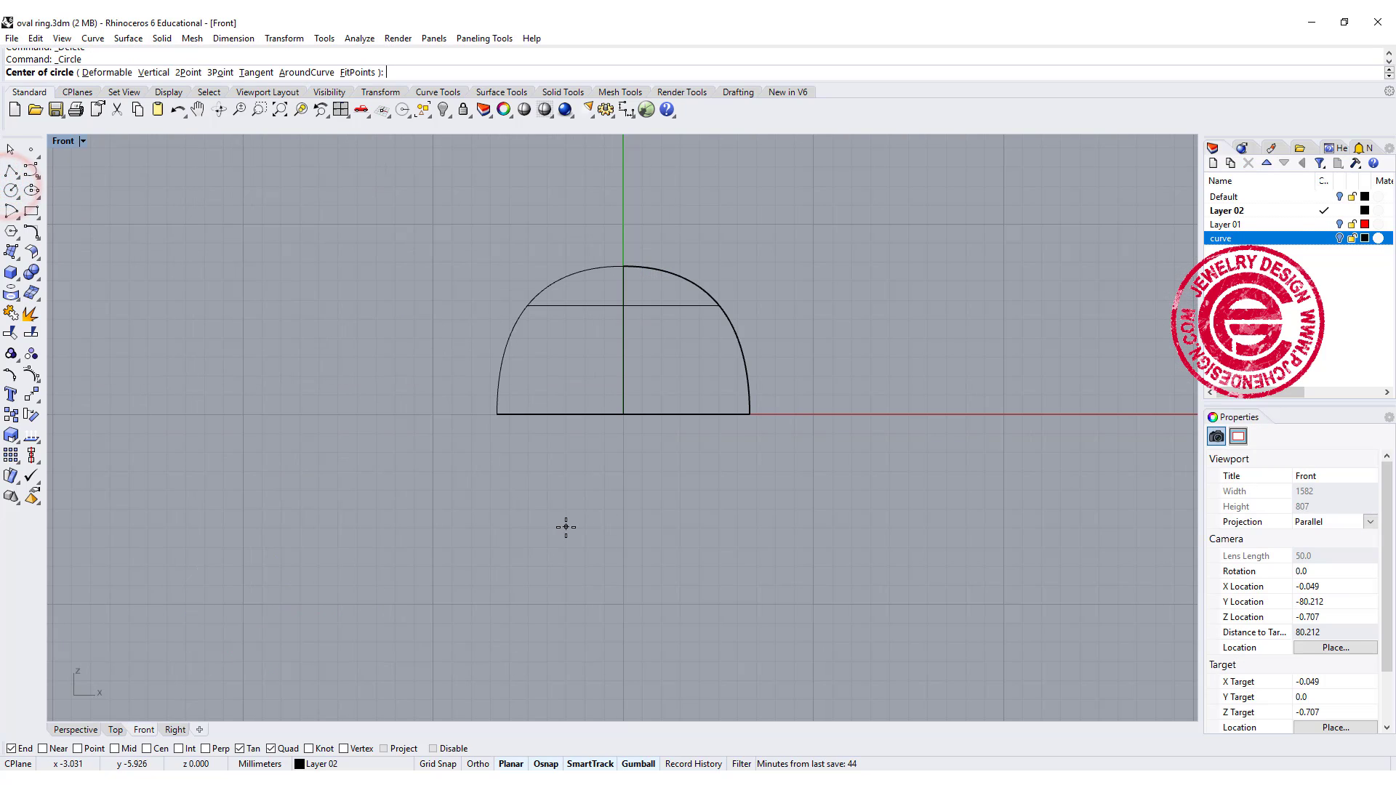
click(623, 414)
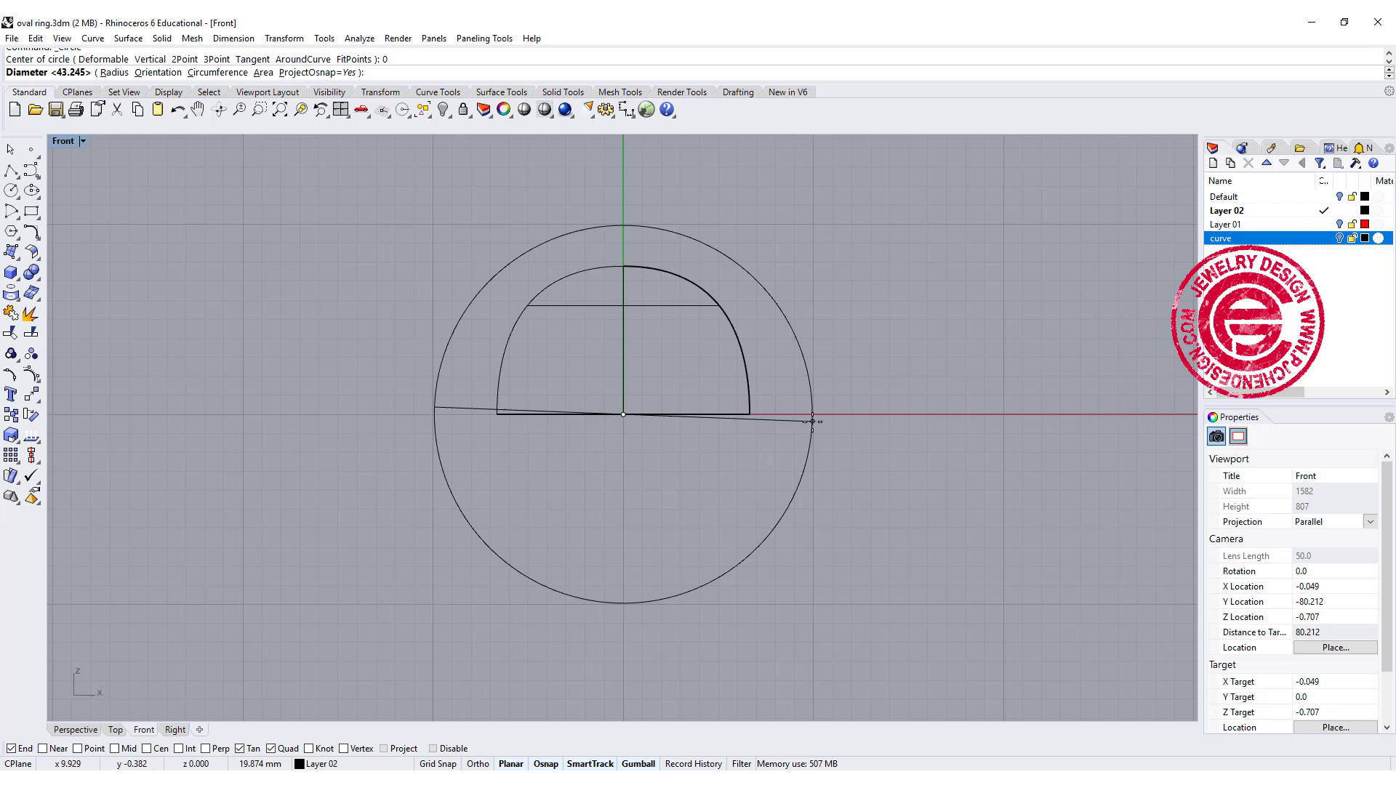
text(1)
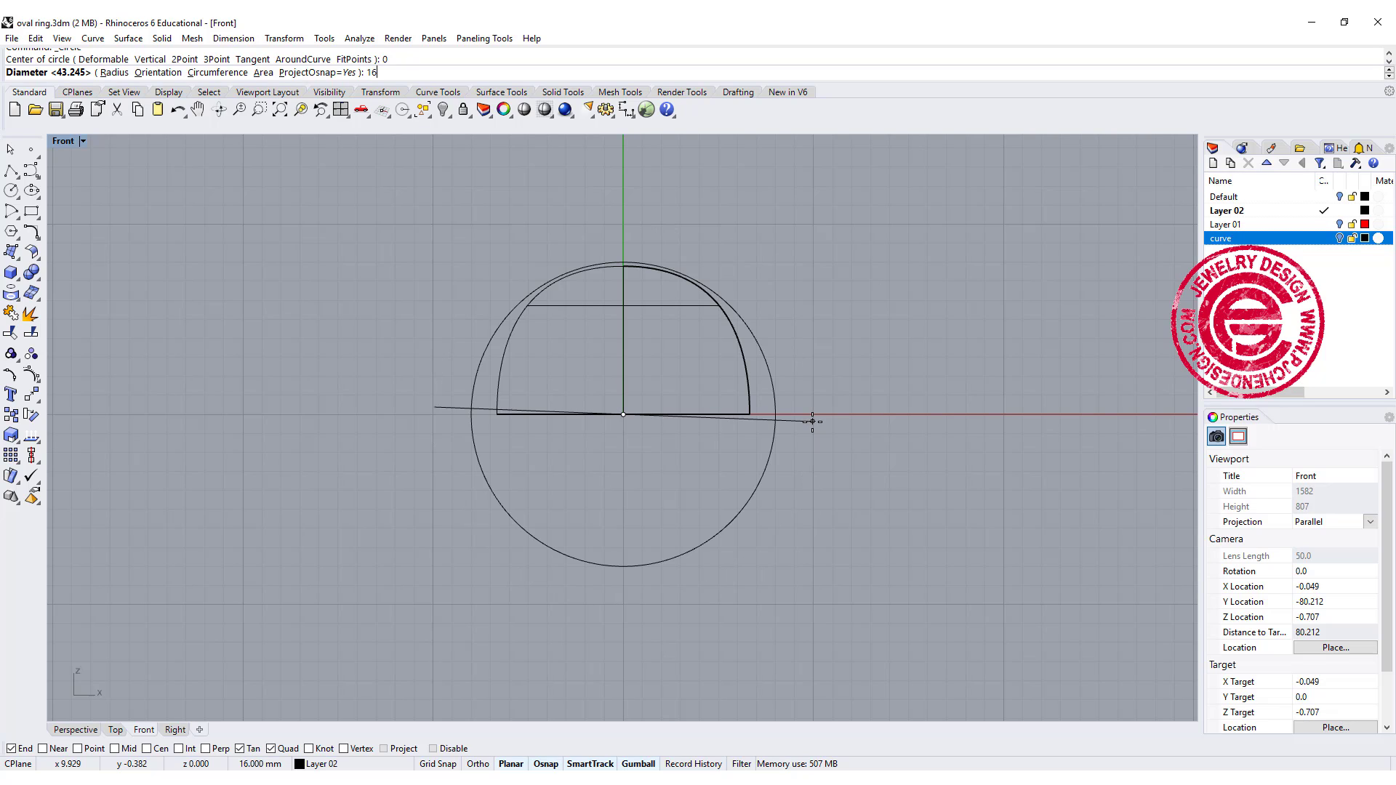
text(6)
key(Return)
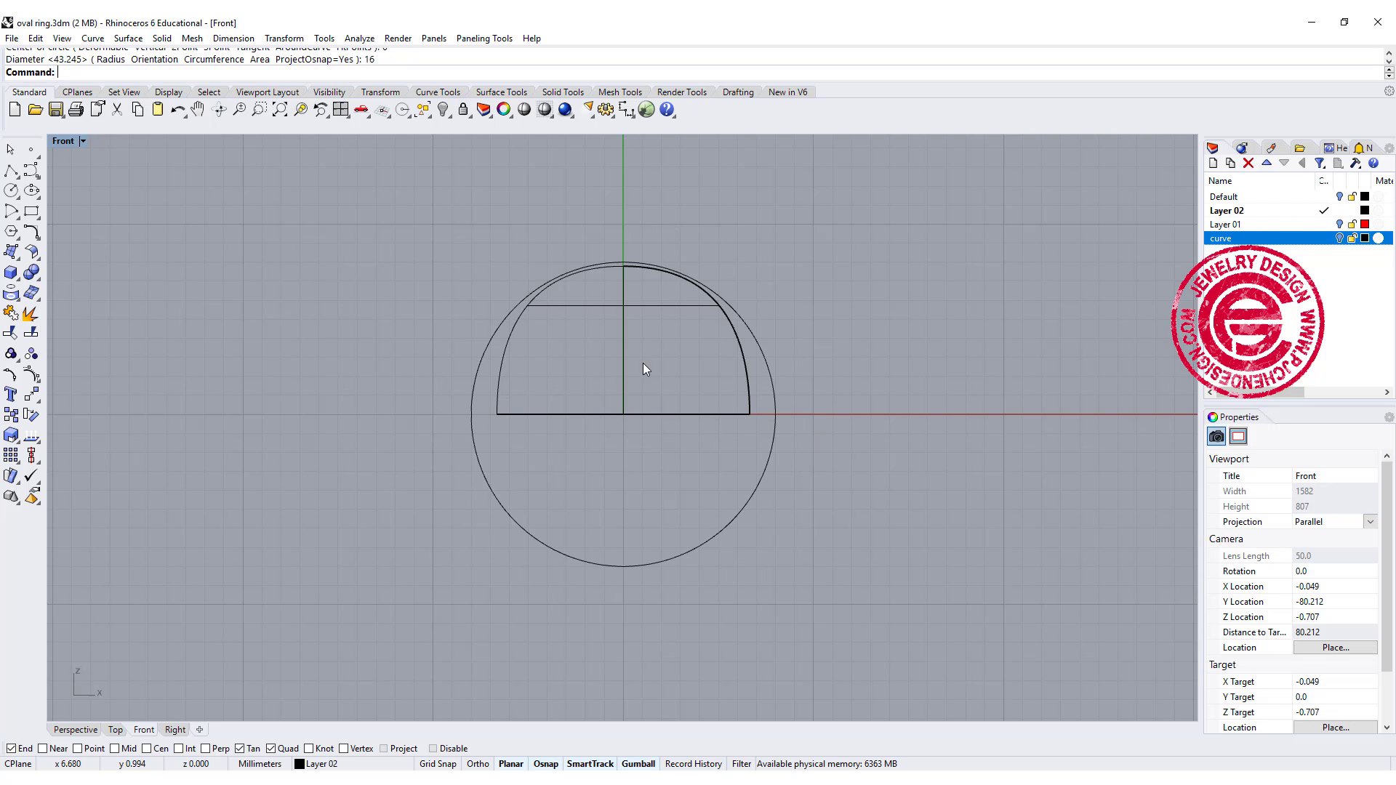
Step: Lift the dome and its profile curves upward above the circle
drag(783, 408, 800, 416)
right_drag(800, 418, 805, 494)
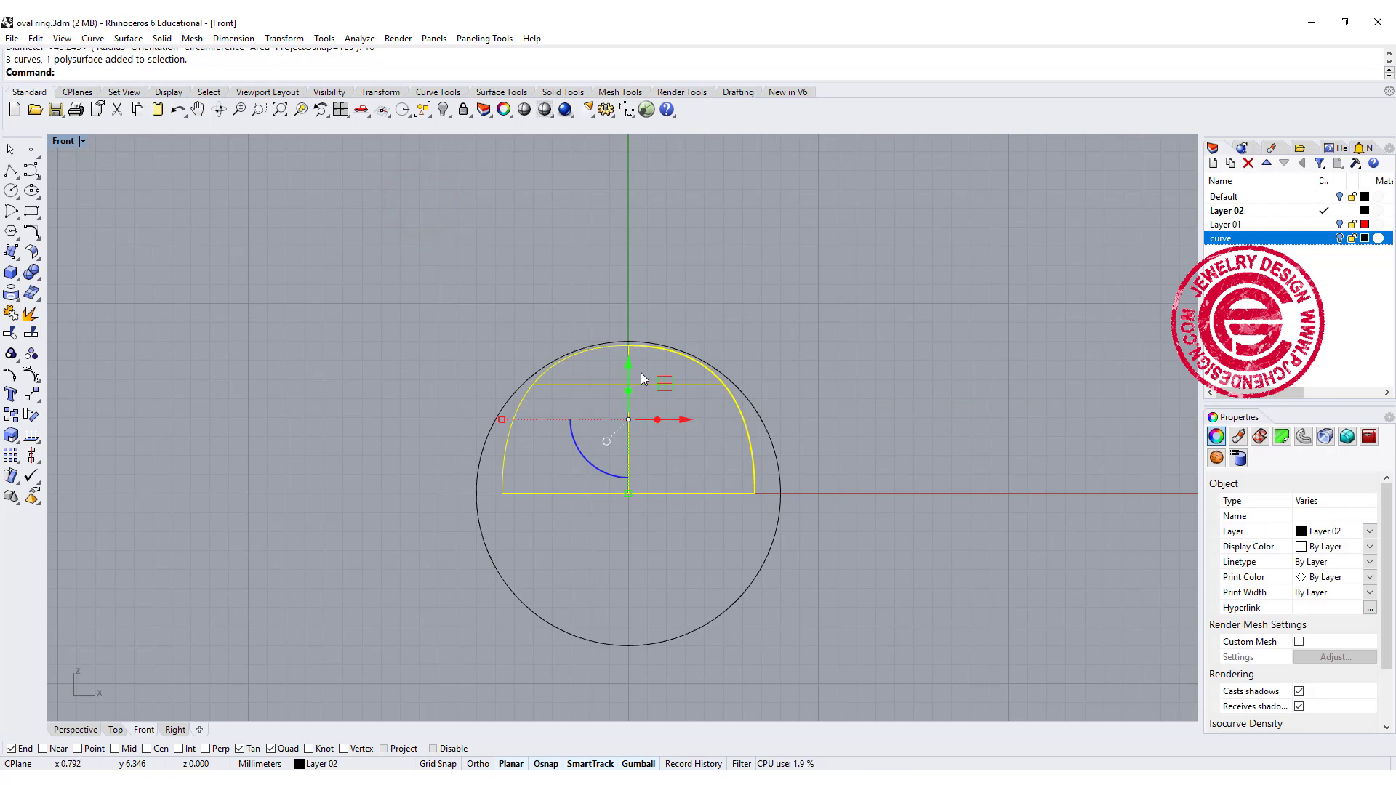
click(626, 367)
drag(625, 367, 628, 234)
right_drag(627, 234, 643, 321)
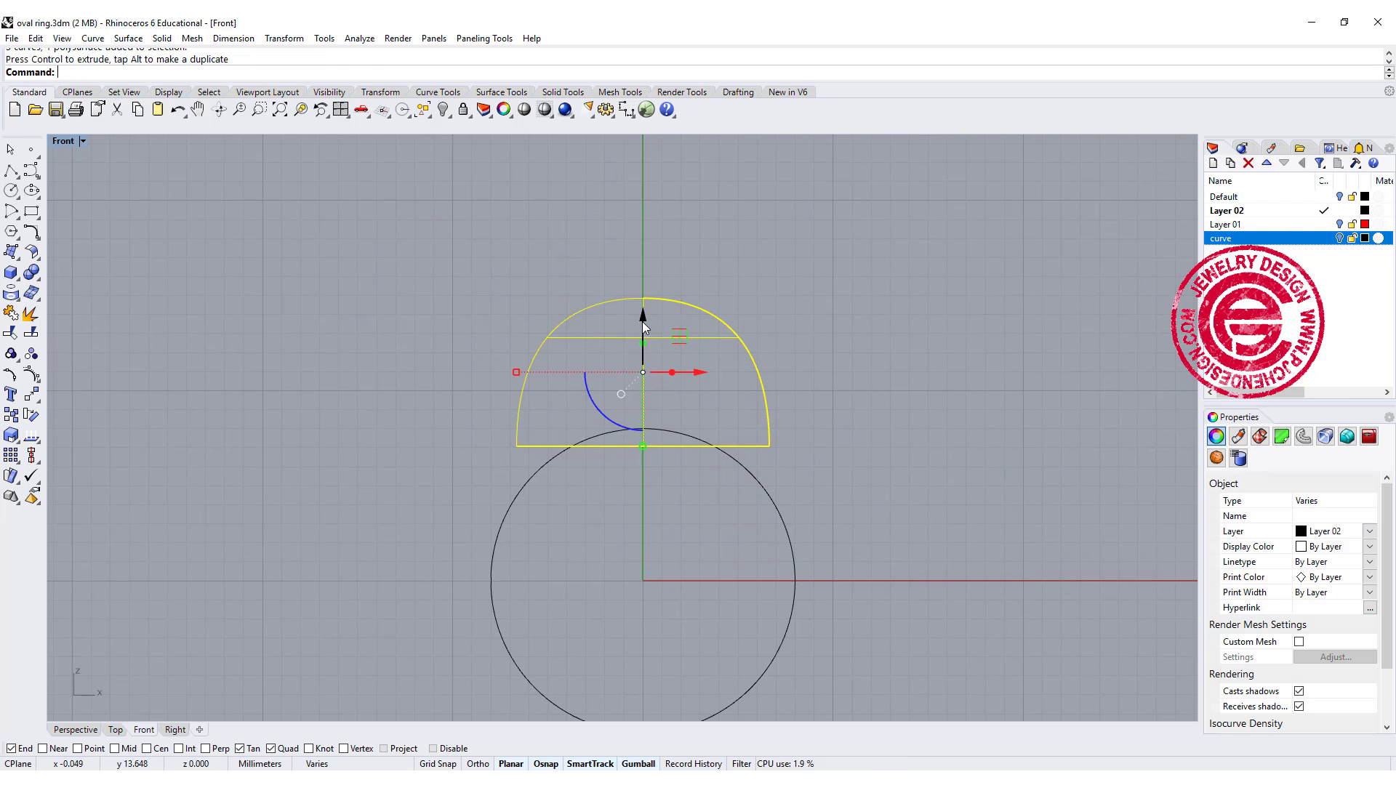
drag(643, 320, 648, 277)
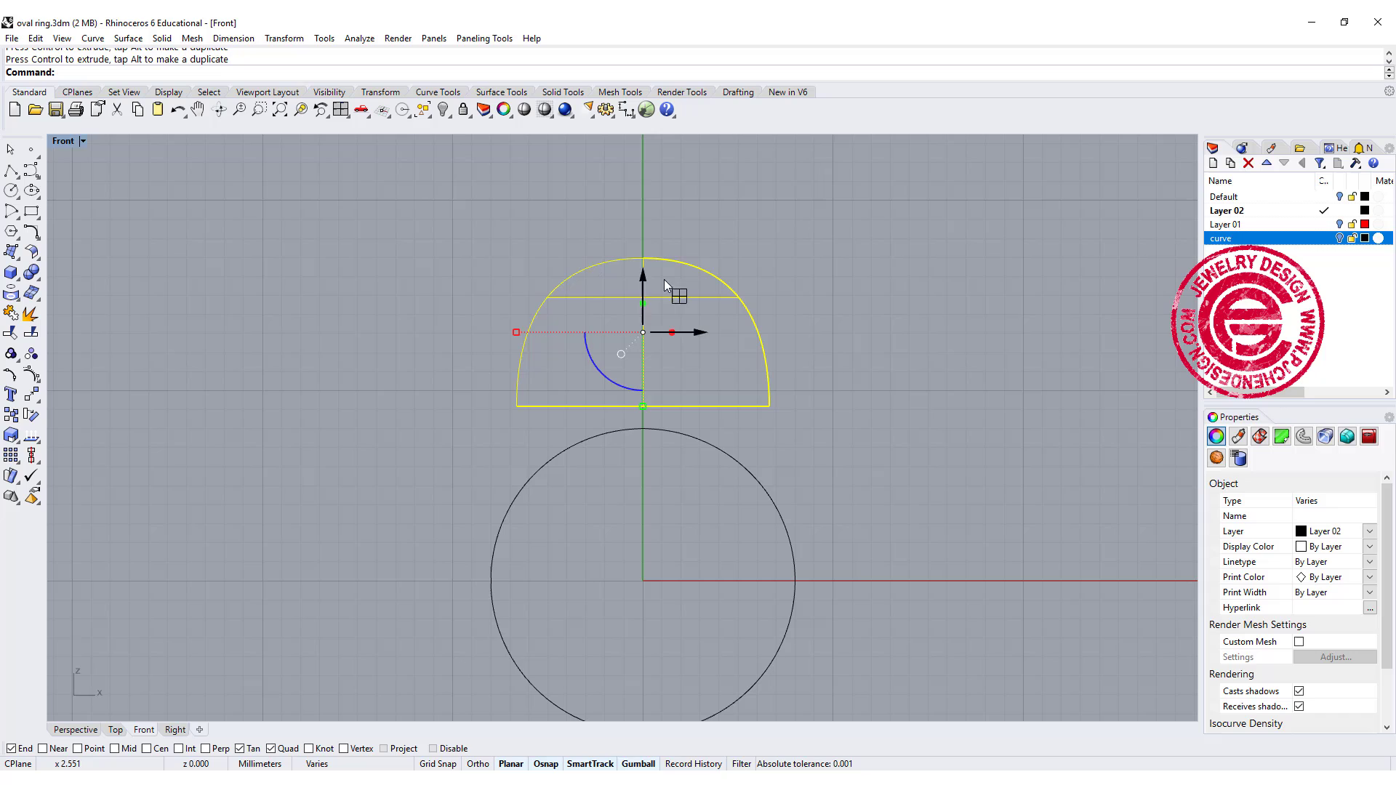
scroll(643, 426, up, 5)
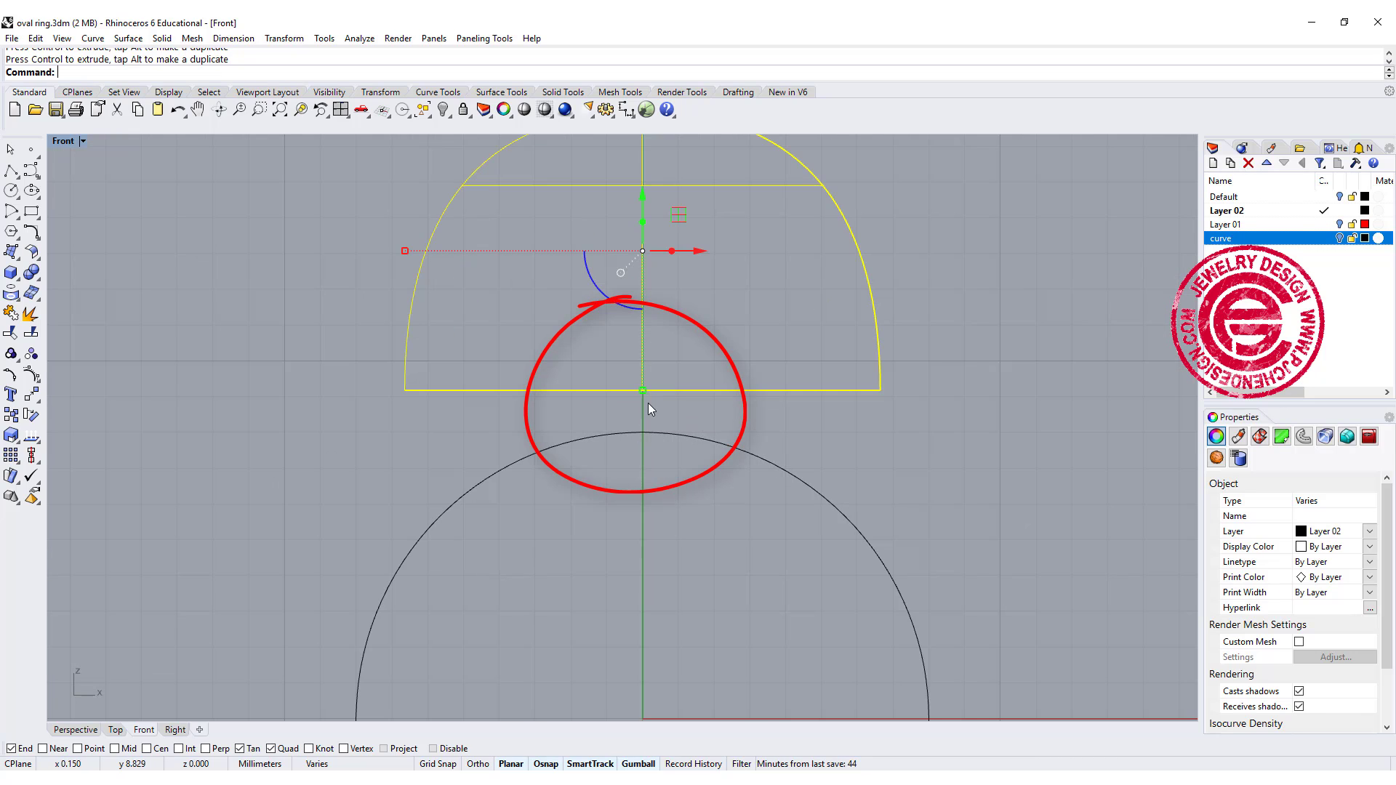
right_drag(644, 429, 640, 499)
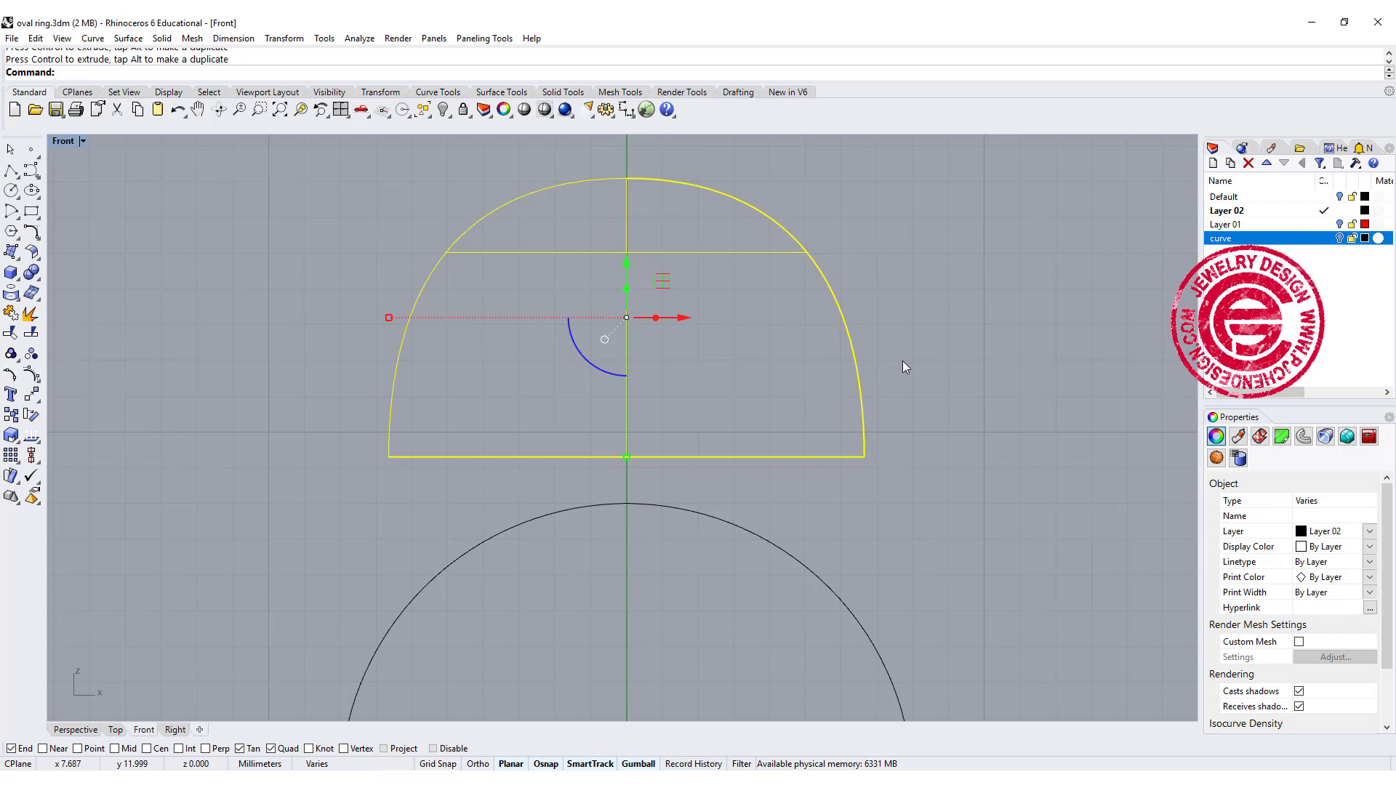
scroll(814, 336, down, 3)
double_click(62, 142)
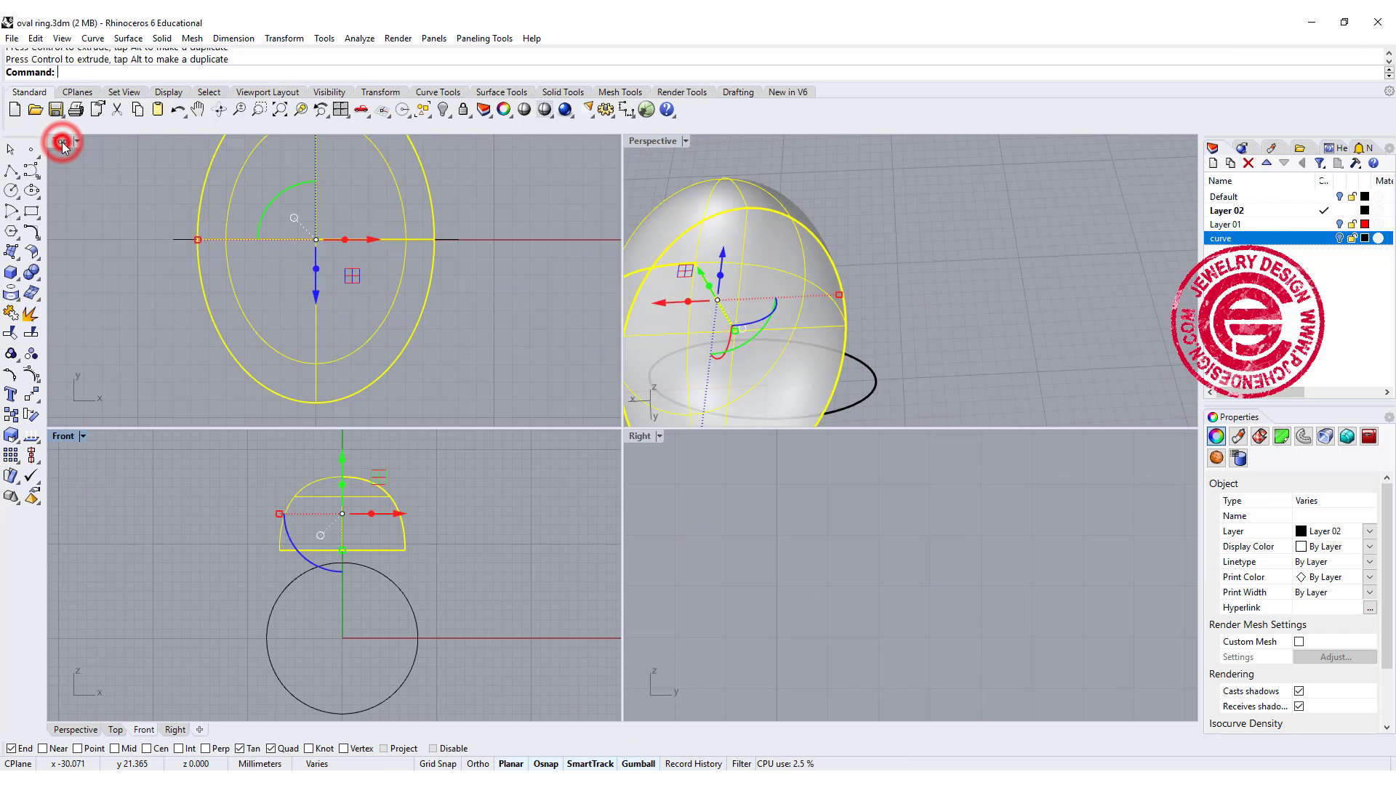
Step: Offset the oval curve 0.2 mm outward in a maximized Top view
click(555, 286)
click(433, 275)
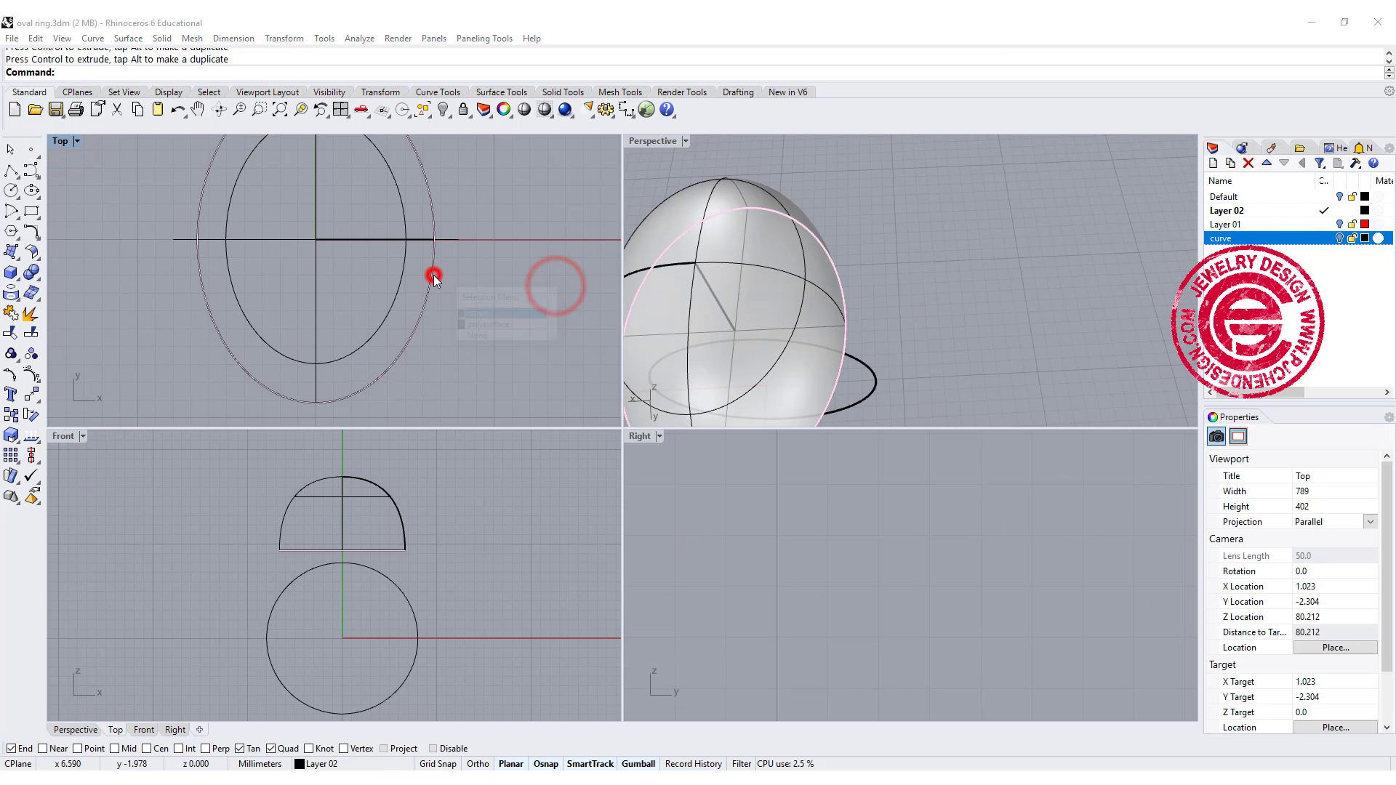
click(469, 314)
double_click(62, 143)
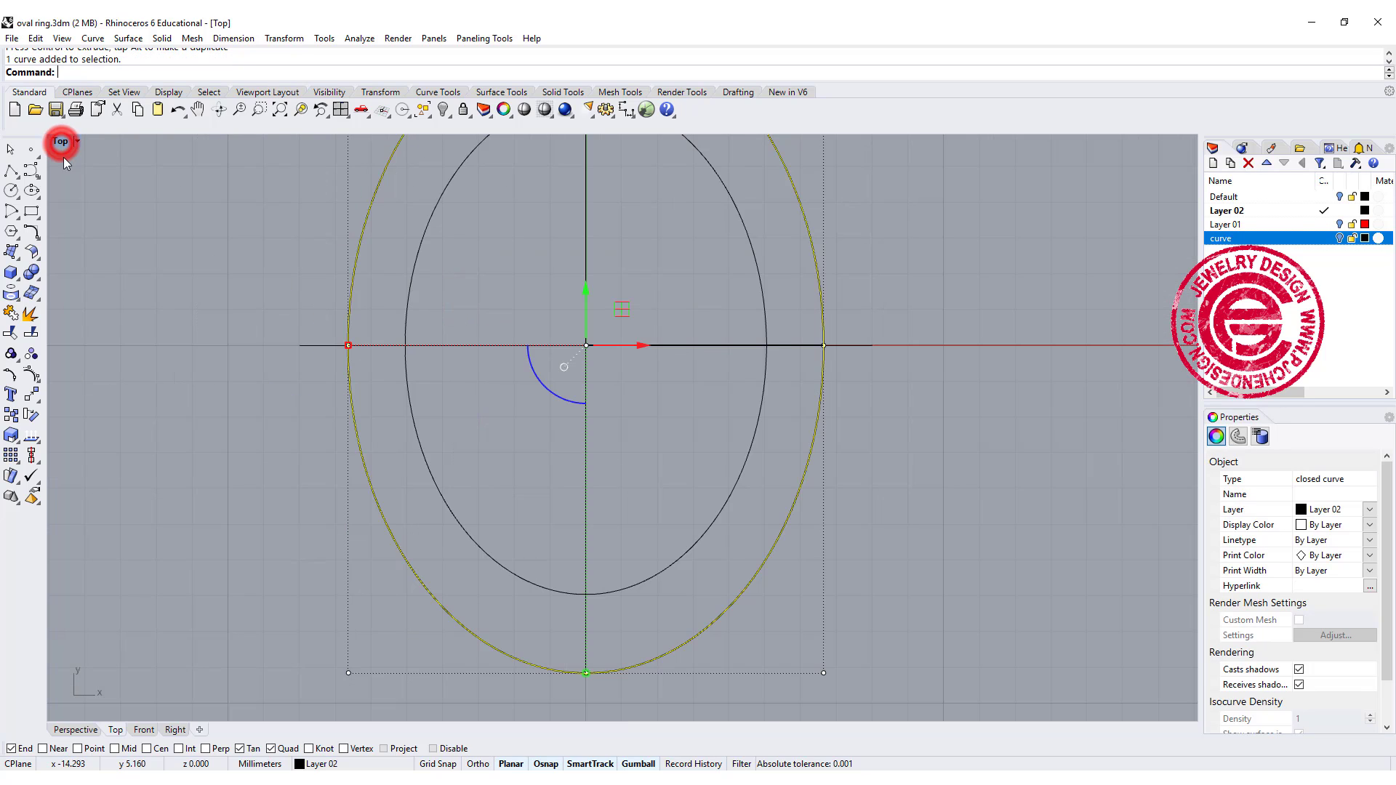
click(34, 238)
click(221, 242)
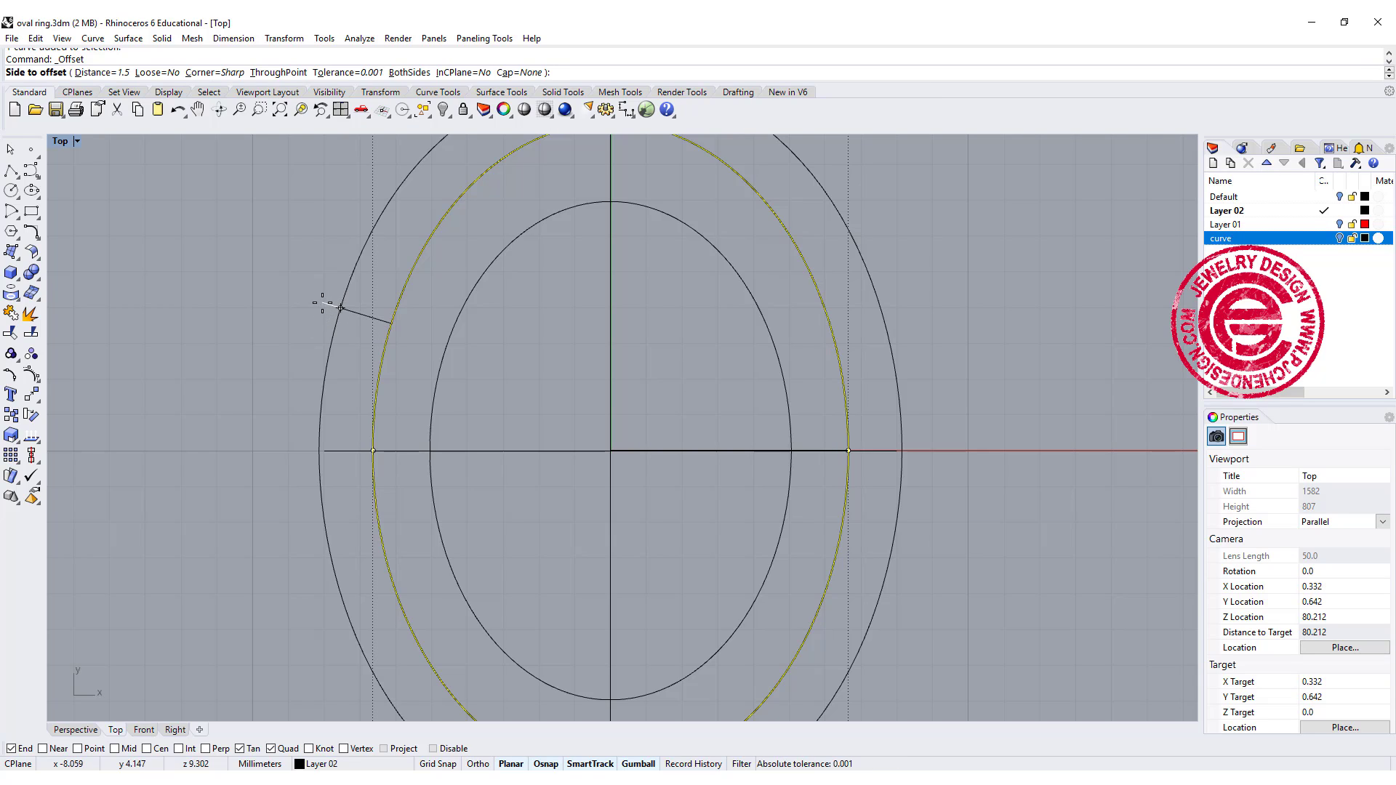
text(0.2)
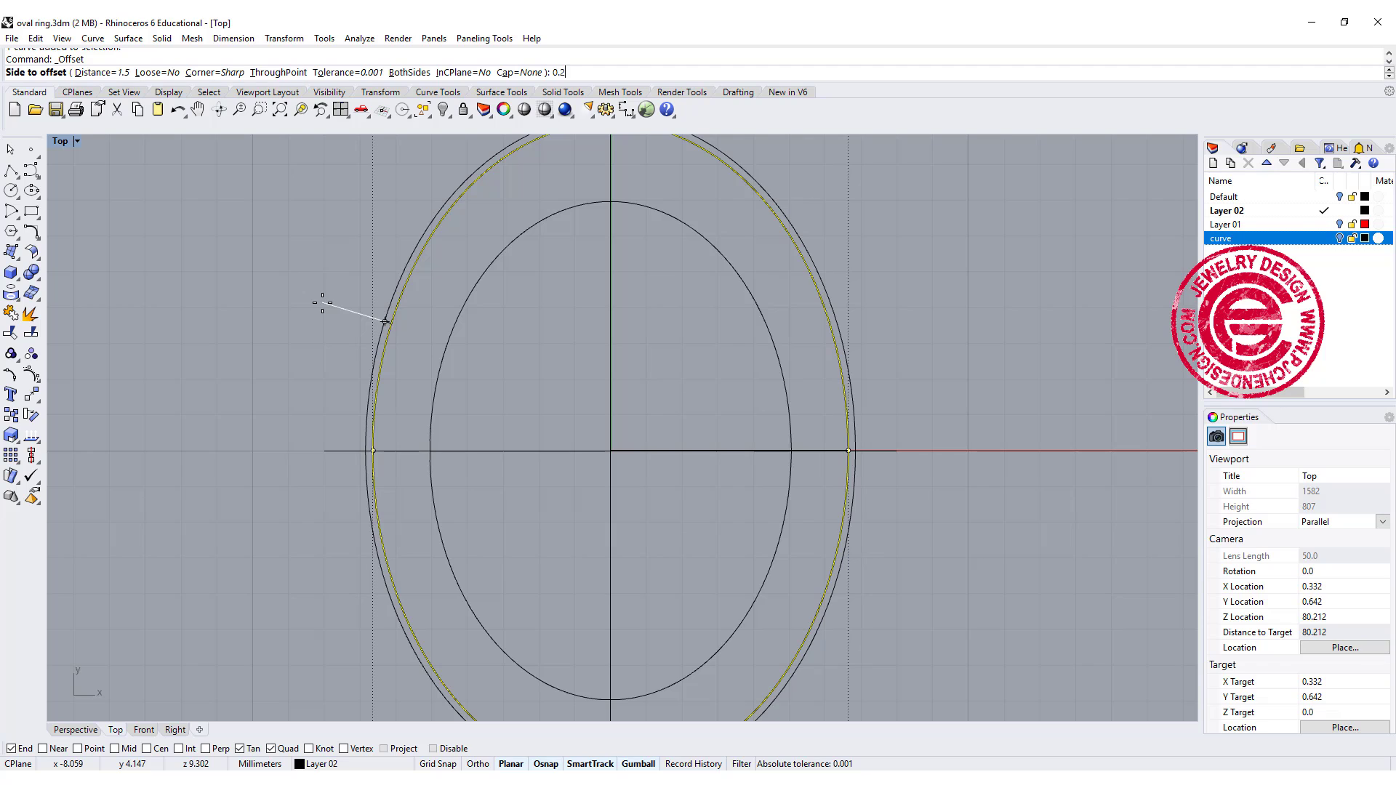
key(Return)
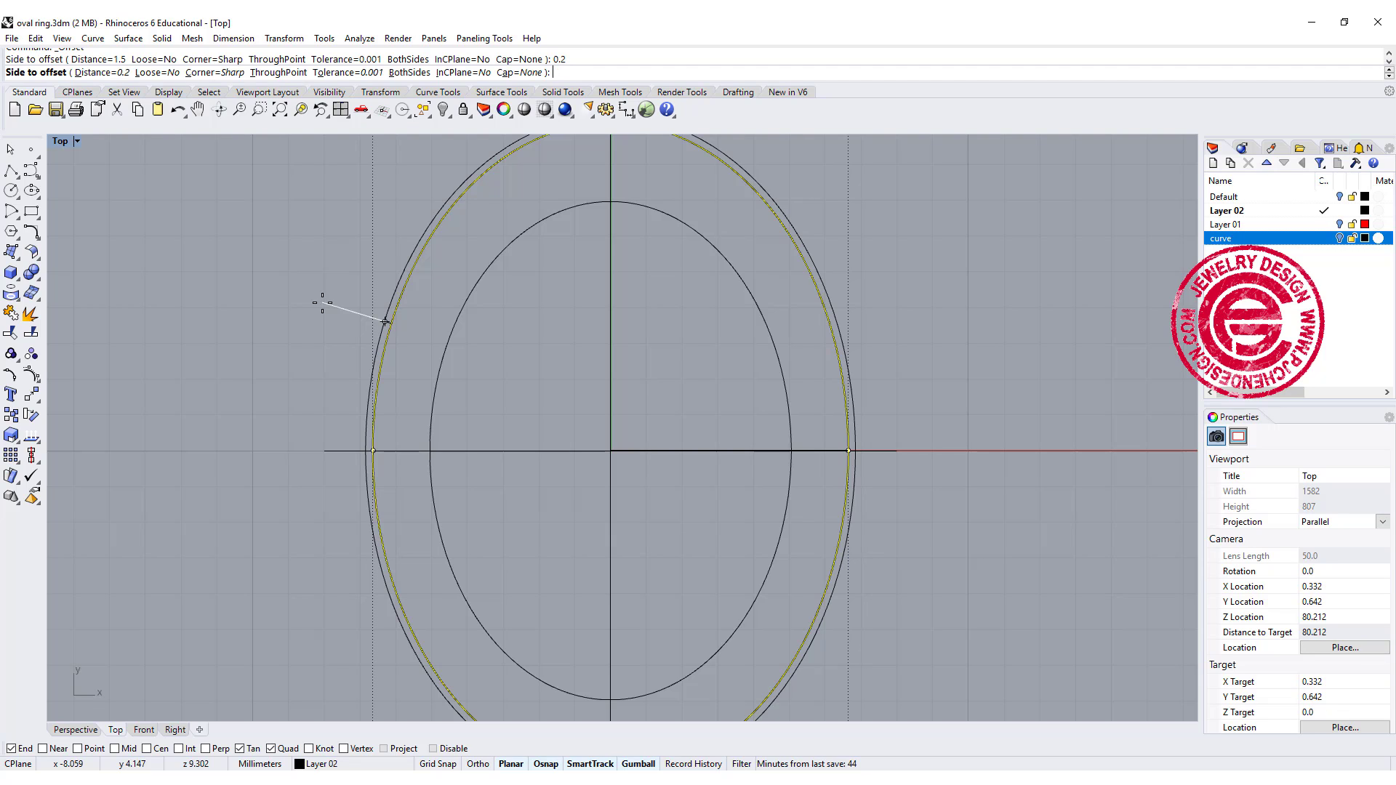
click(935, 390)
Step: Offset the new outer curve a further 1 mm outward and select the result
right_drag(909, 494, 895, 461)
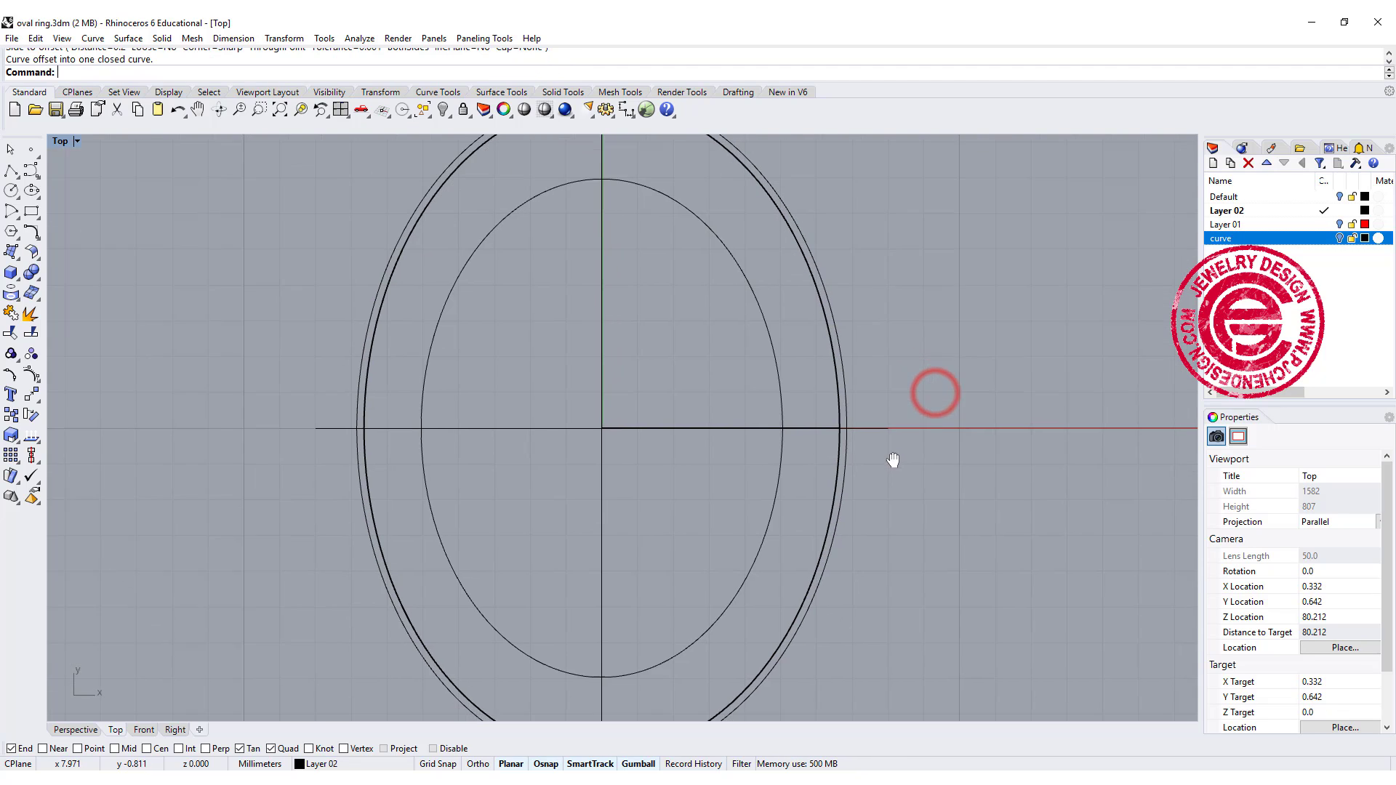
click(842, 438)
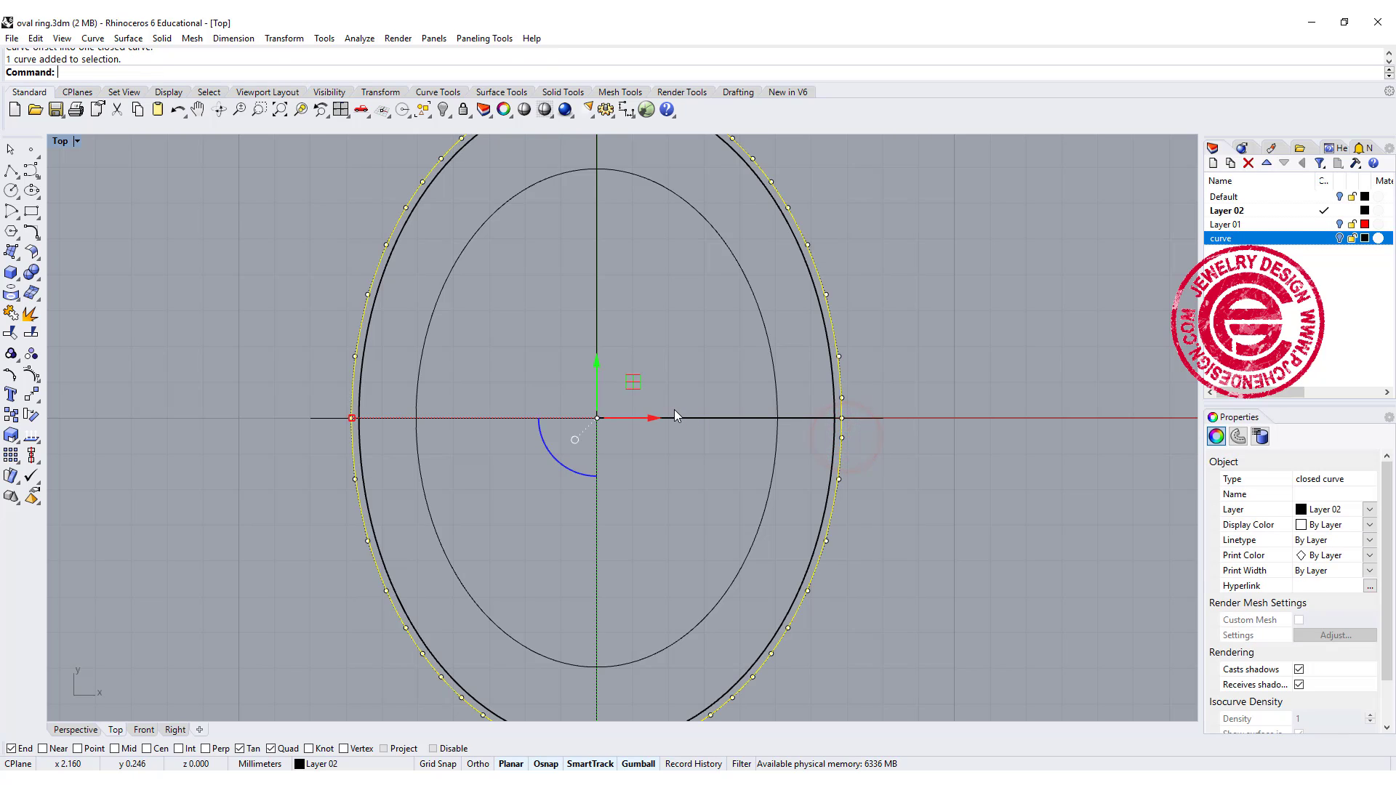
click(229, 325)
key(ctrl+shift+e)
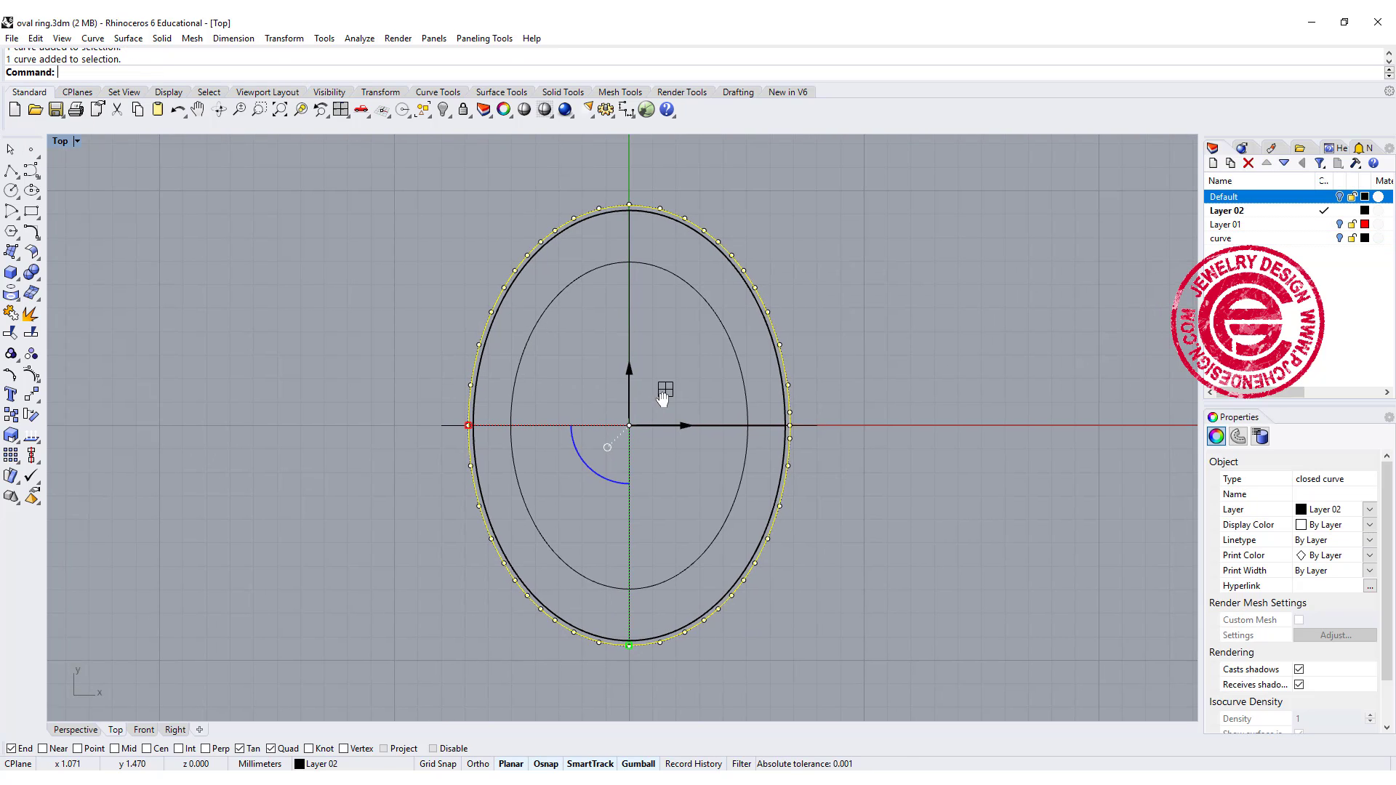
right_click(233, 240)
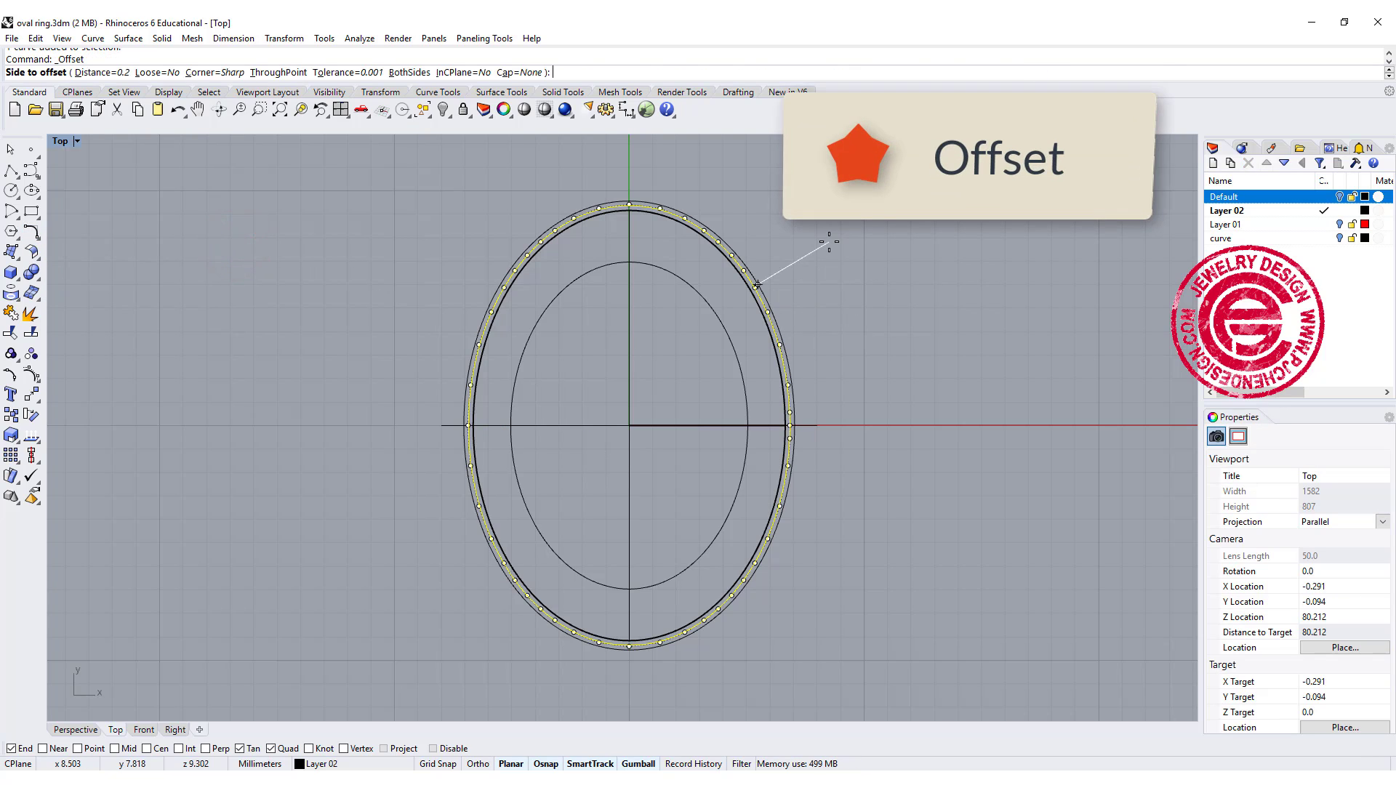
text(0.8)
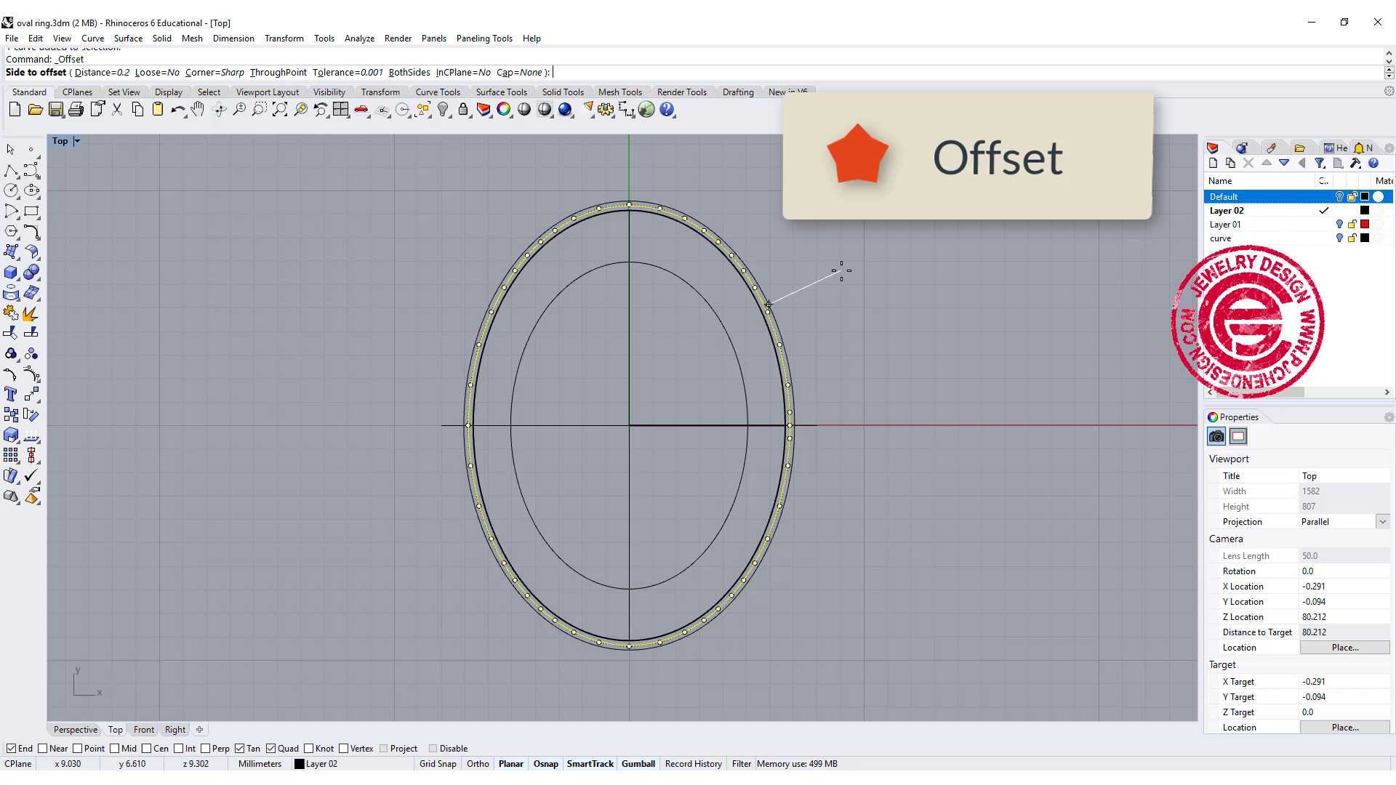
key(Return)
text(1)
key(Return)
click(841, 270)
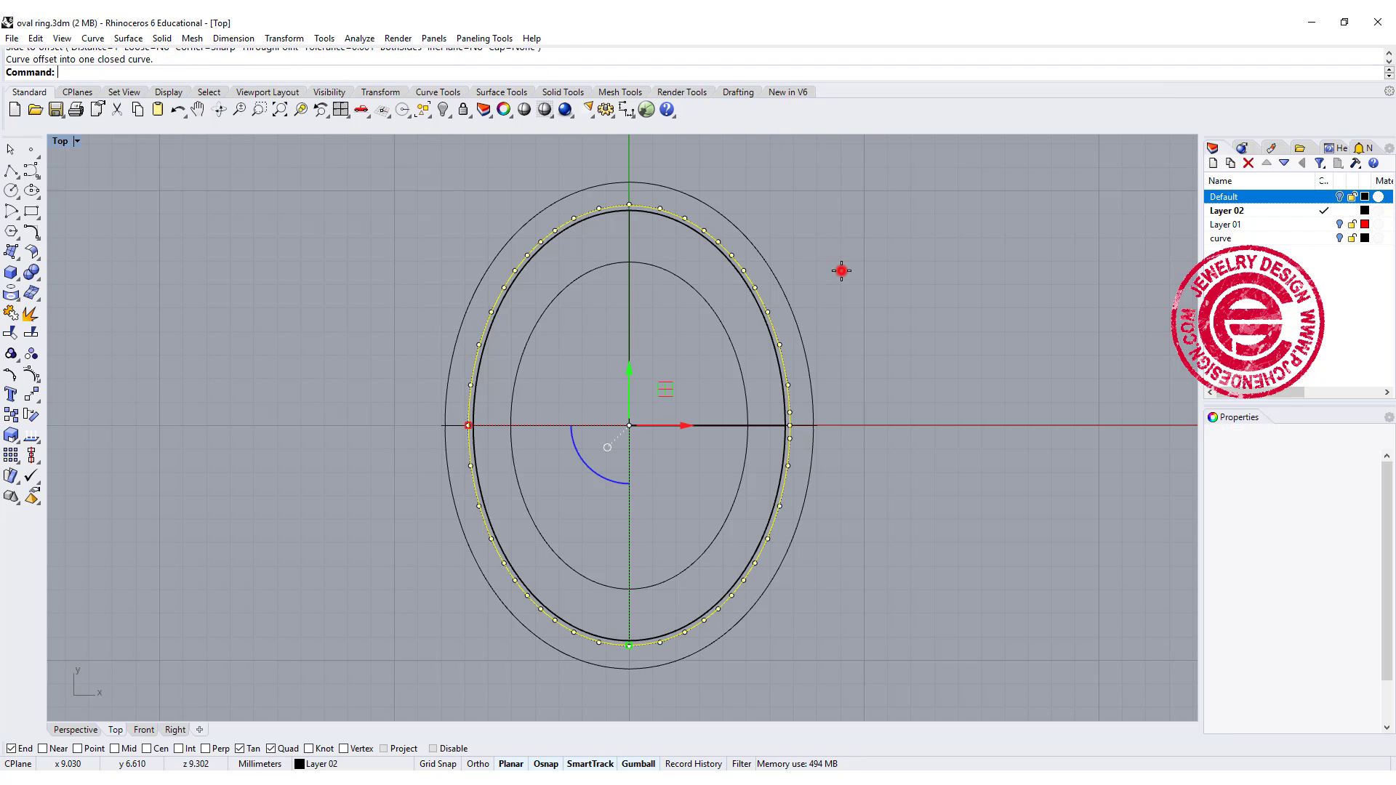
click(809, 364)
mouse_move(864, 384)
right_down()
mouse_move(873, 372)
mouse_move(859, 379)
right_up()
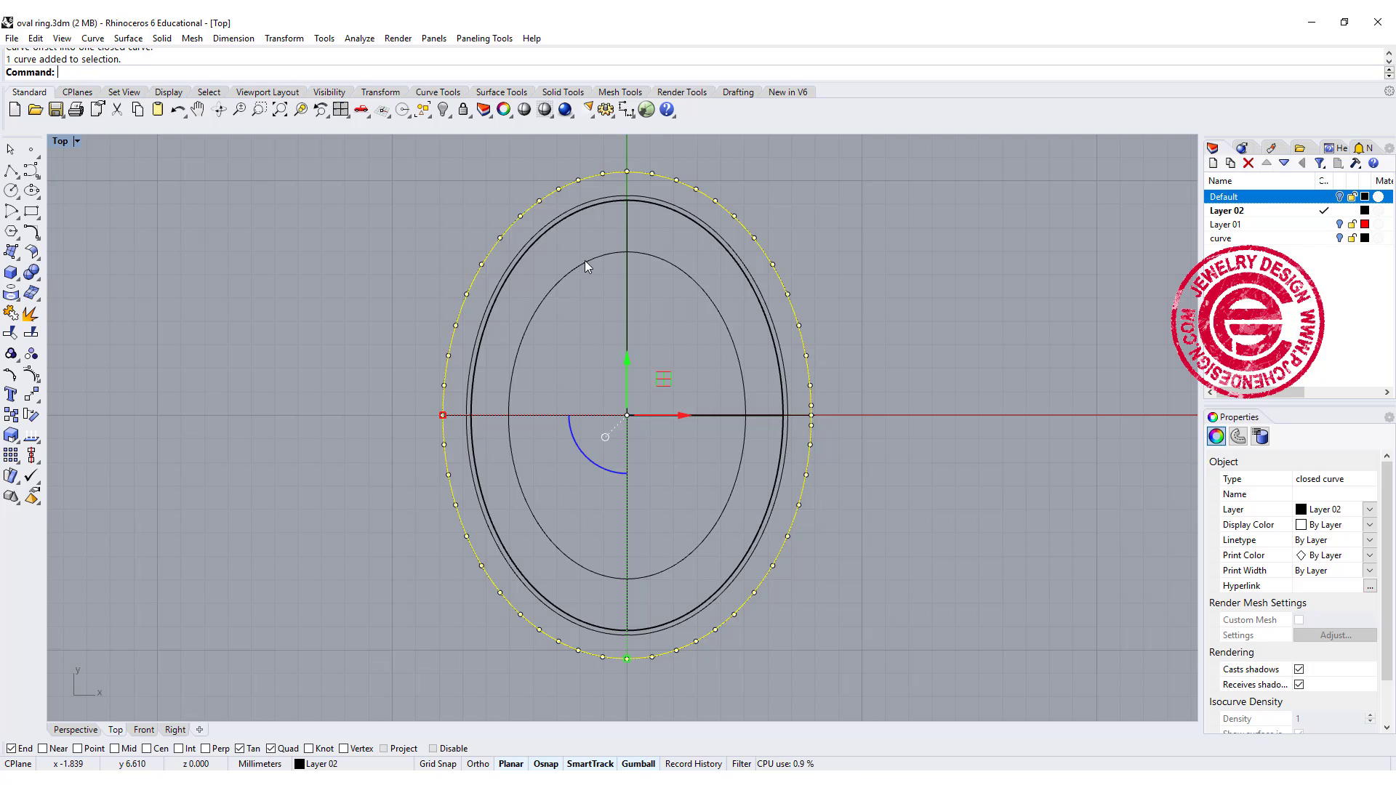
Step: Rebuild the outermost oval with a point count of 12 at degree 3
text(Re)
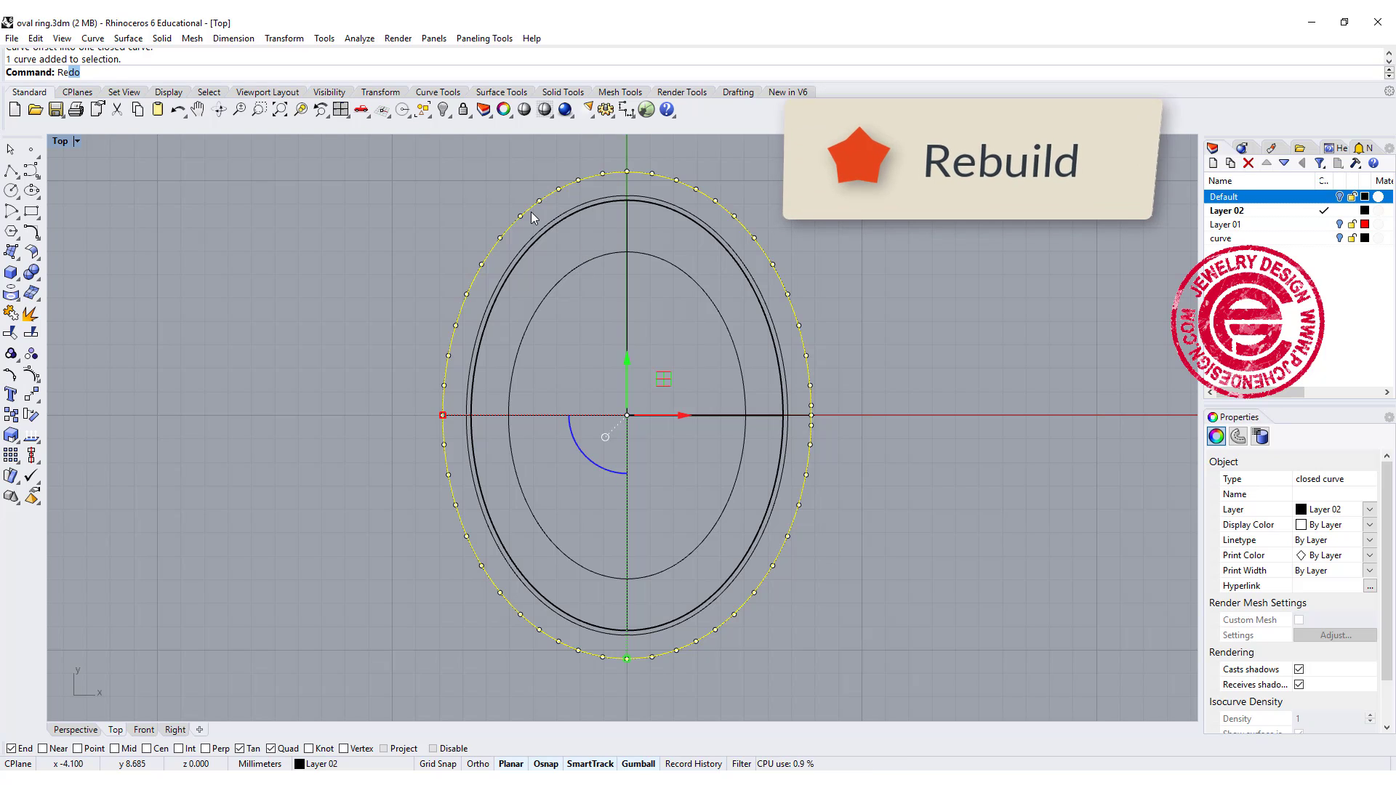
text(build)
key(Return)
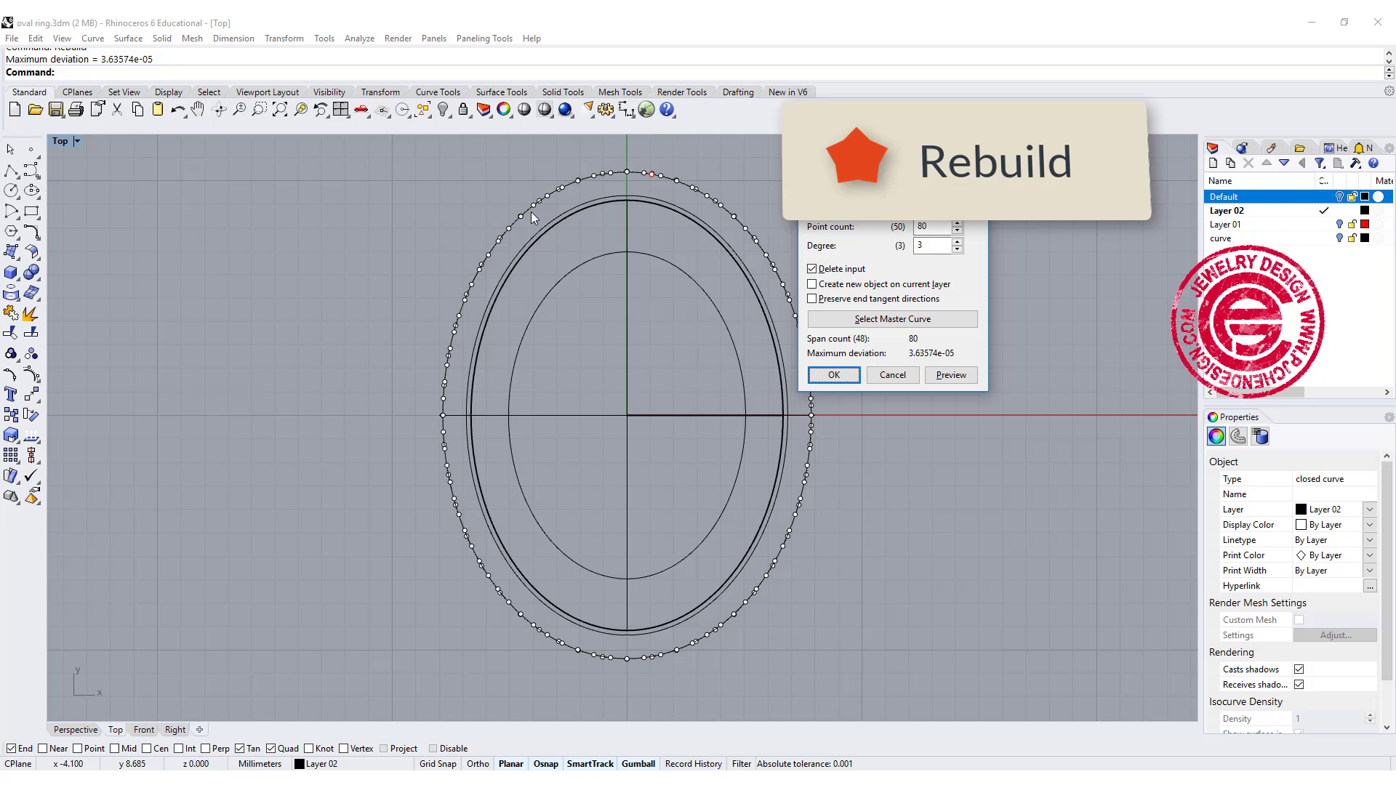
drag(860, 199, 900, 195)
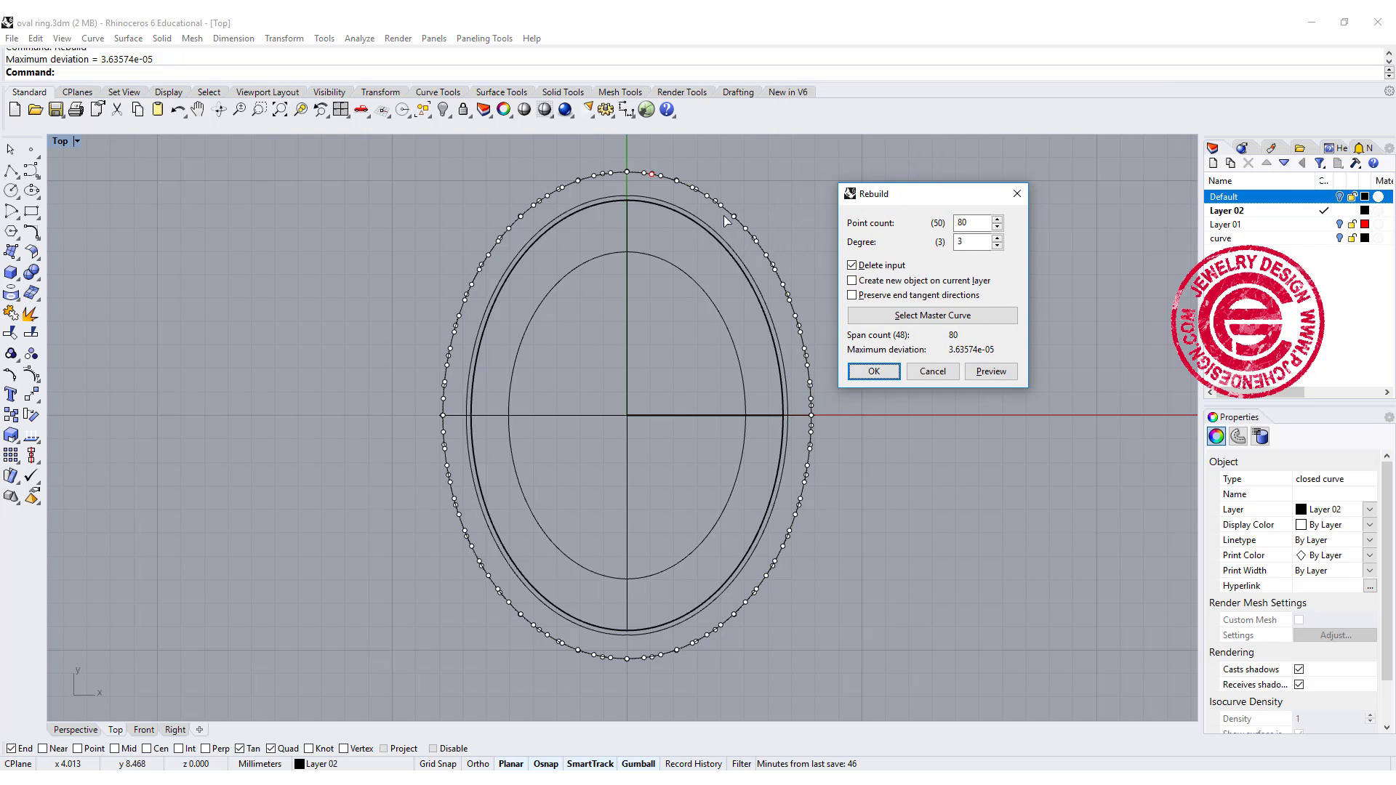
click(728, 212)
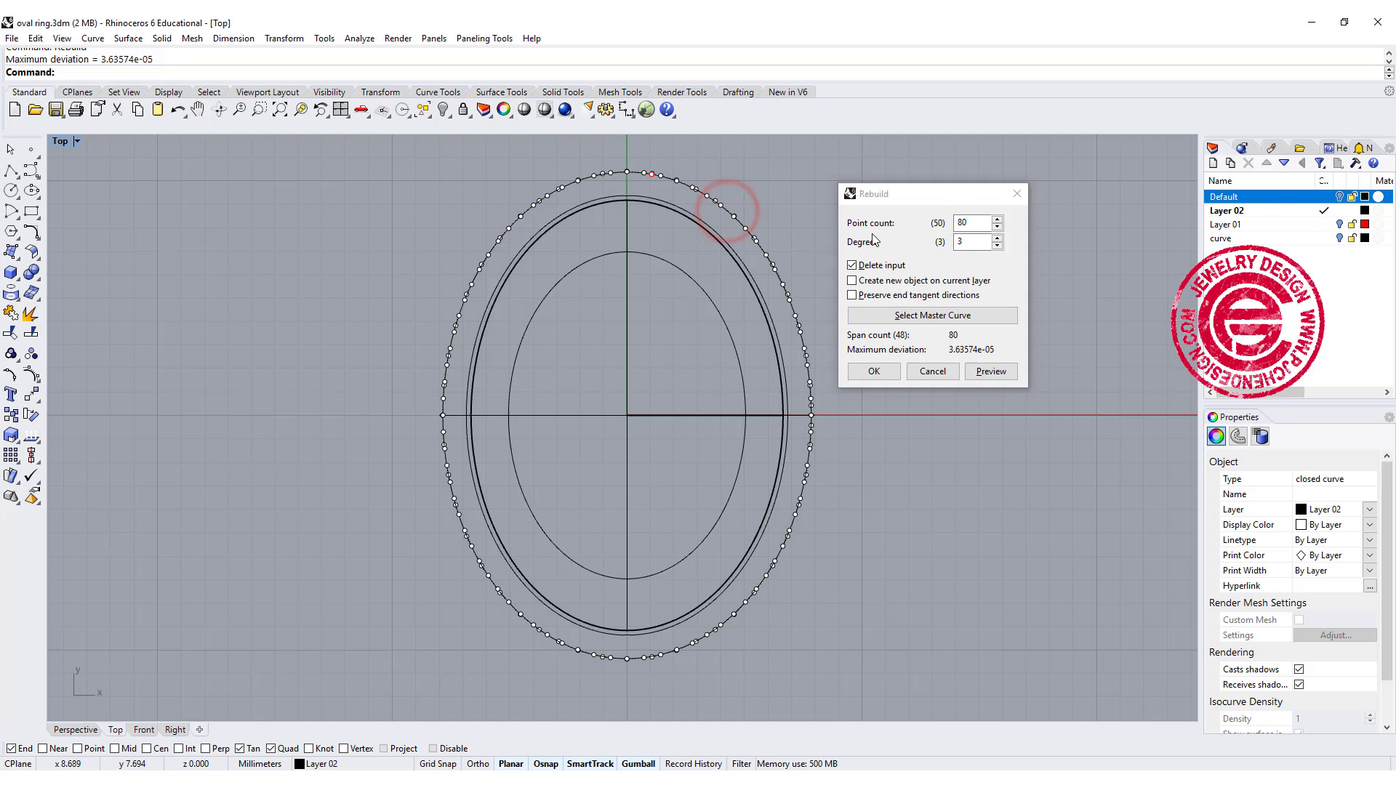
click(963, 222)
double_click(972, 224)
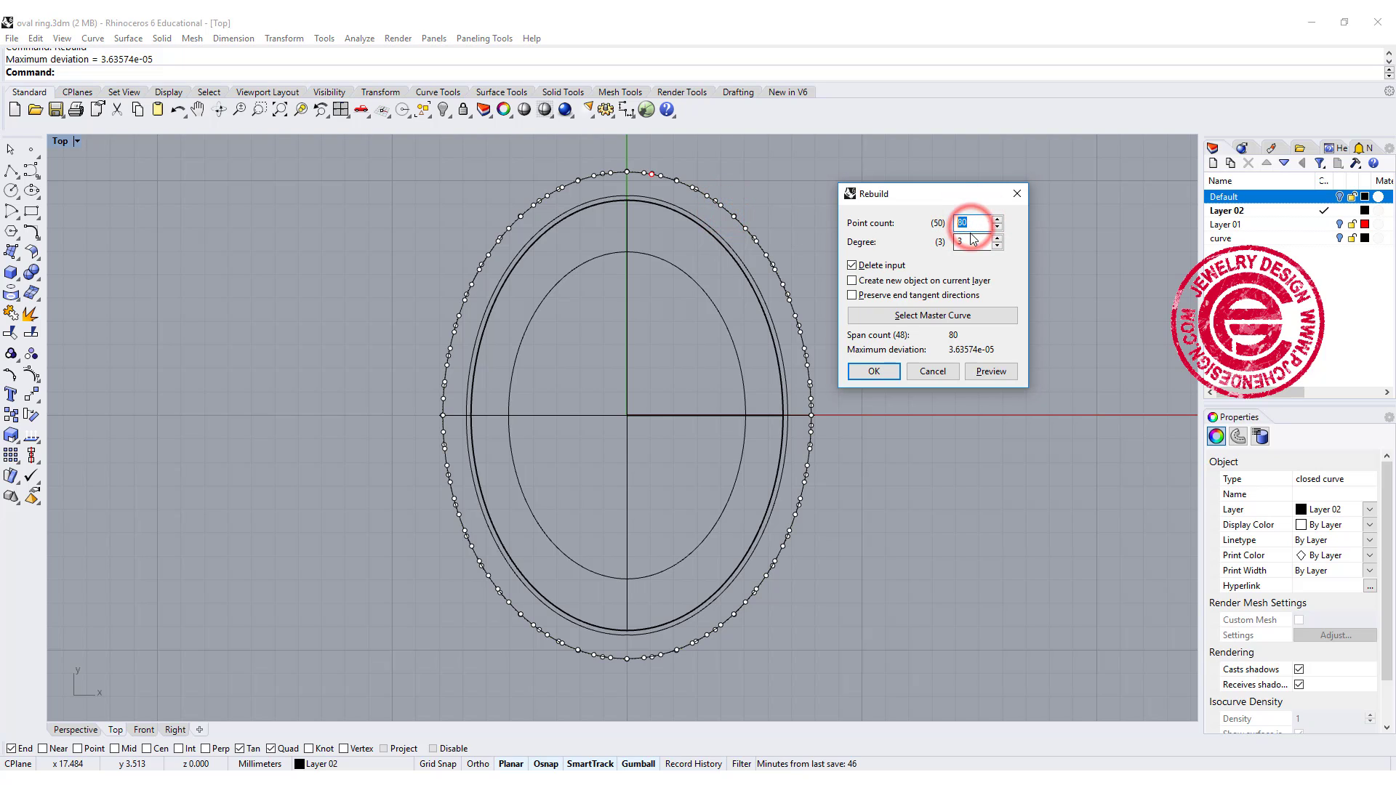
text(12)
key(Return)
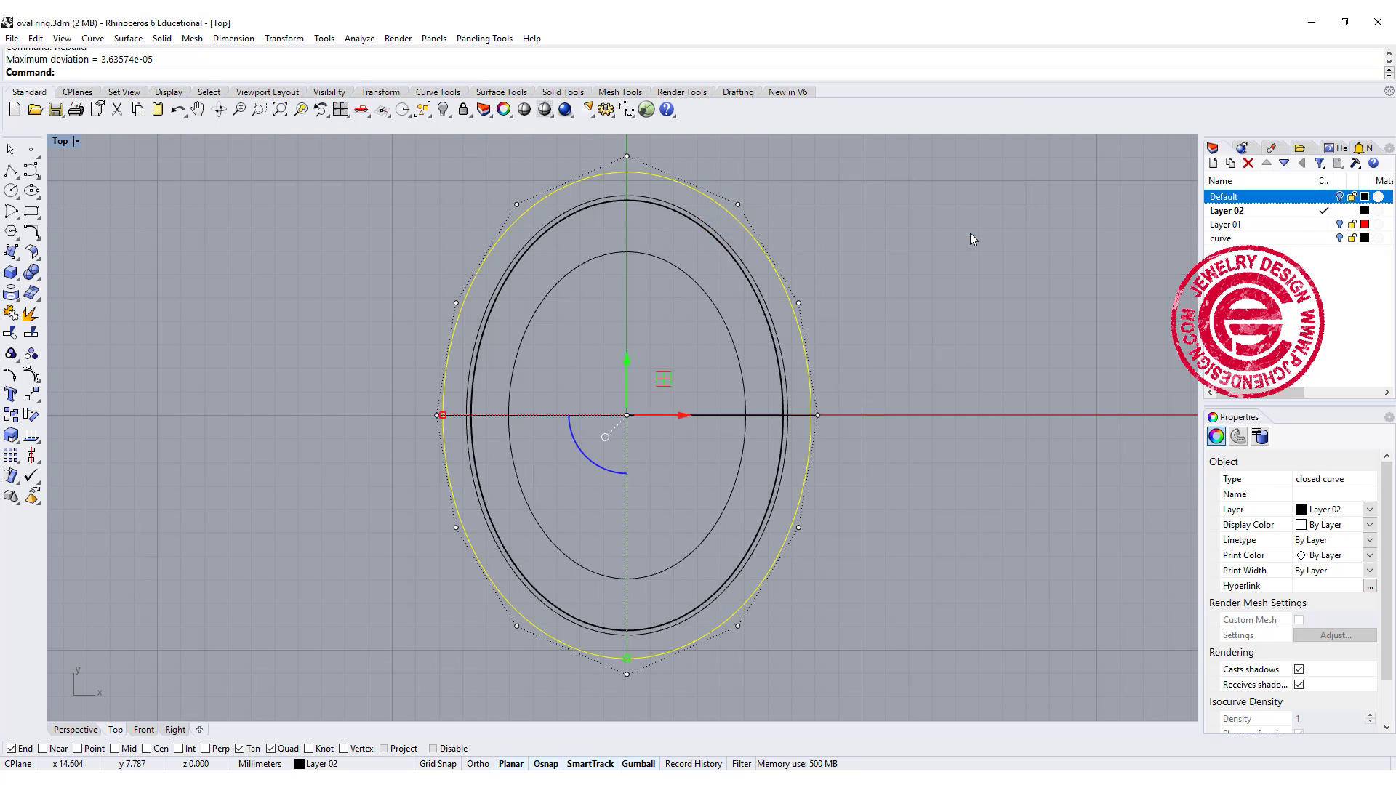
click(906, 299)
Step: Paste an in-place copy of the rebuilt outer oval and select the copy
click(769, 253)
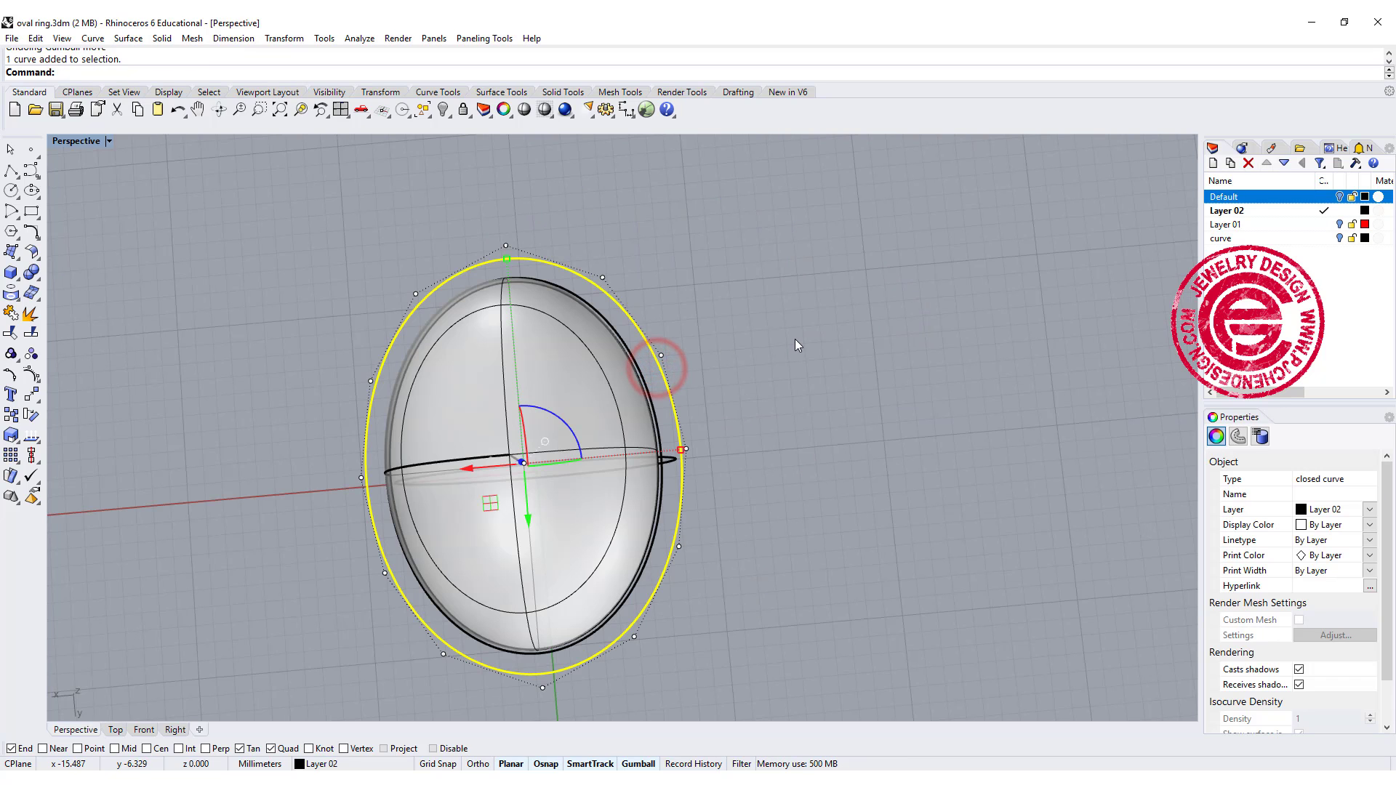
key(ctrl+c)
key(ctrl+v)
click(807, 318)
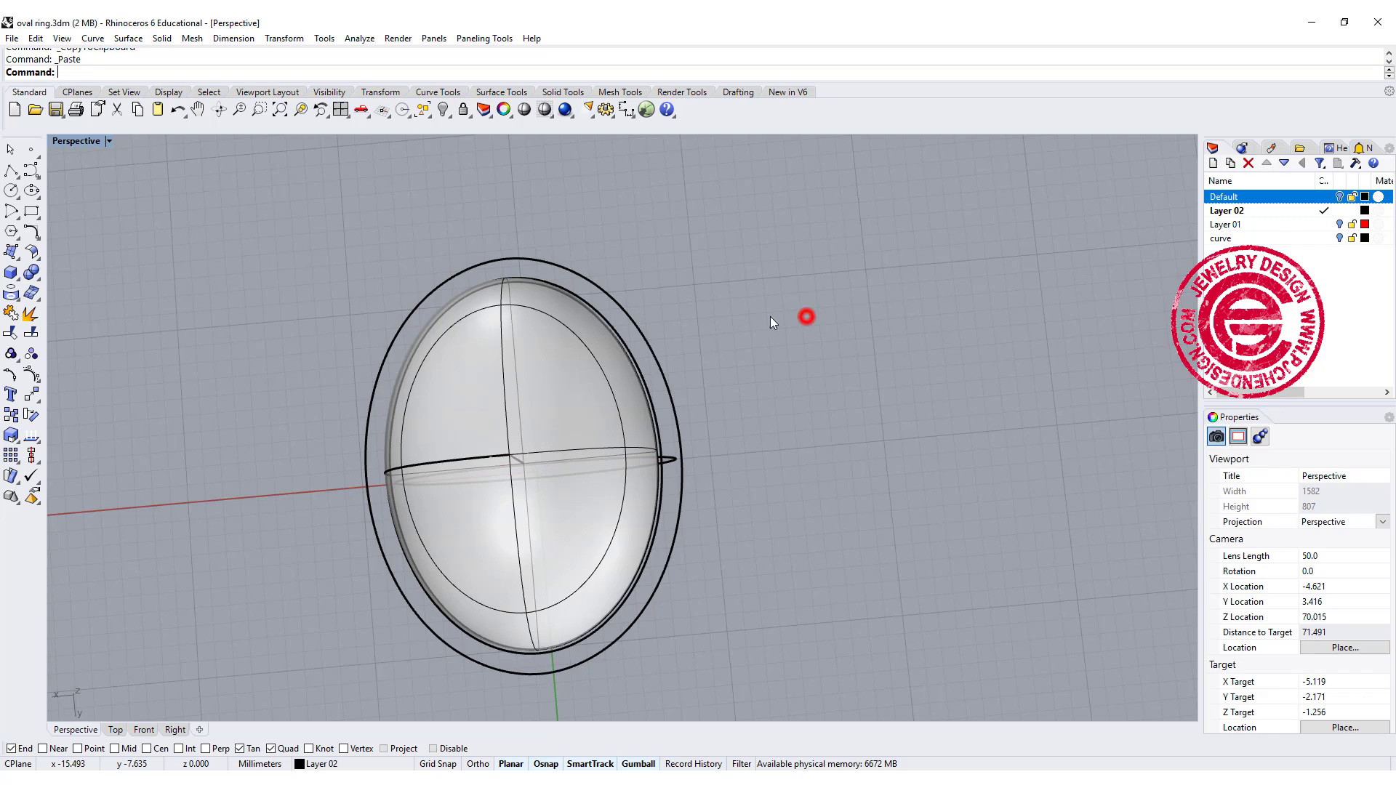
click(606, 294)
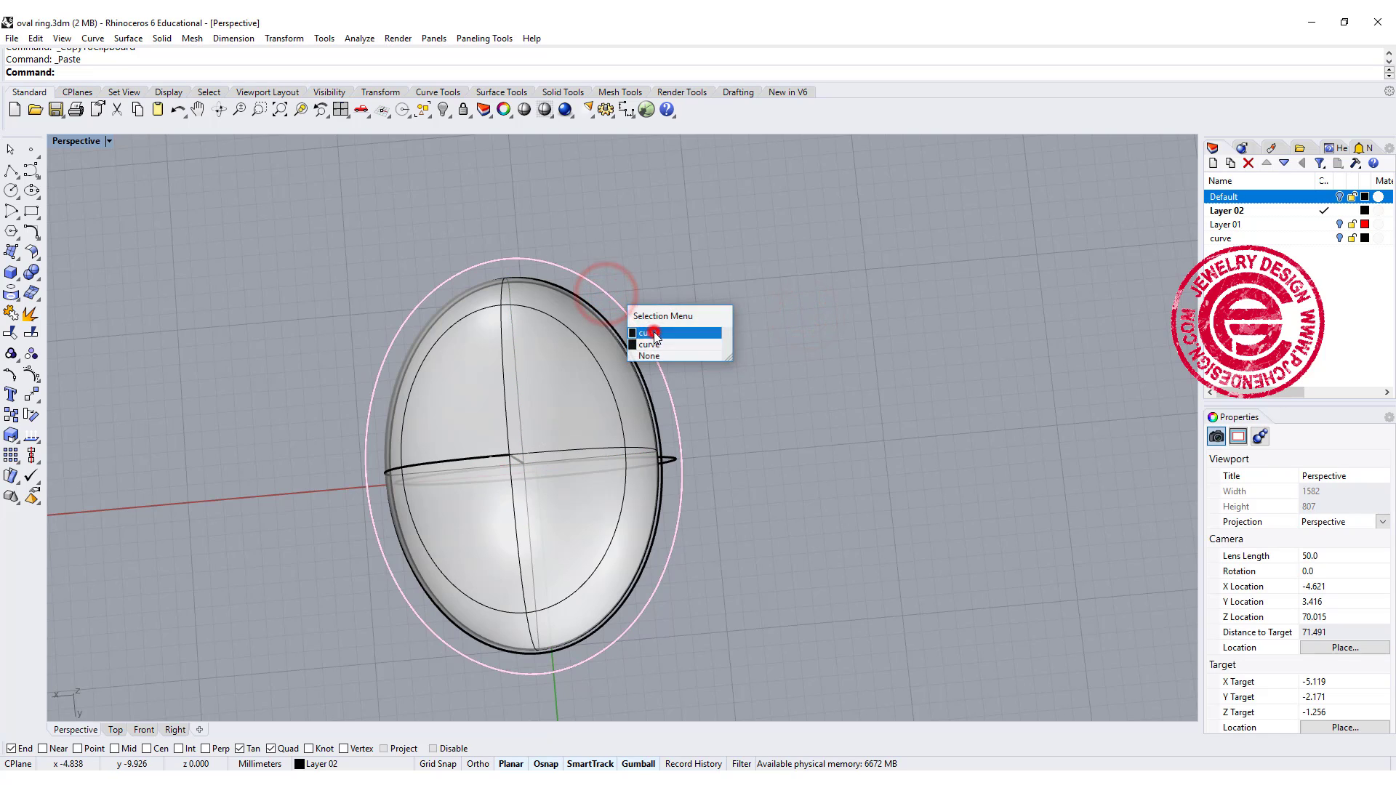
click(649, 332)
Step: Lift five alternate control points of the copy upward into a wavy crown curve
key(F10)
click(504, 246)
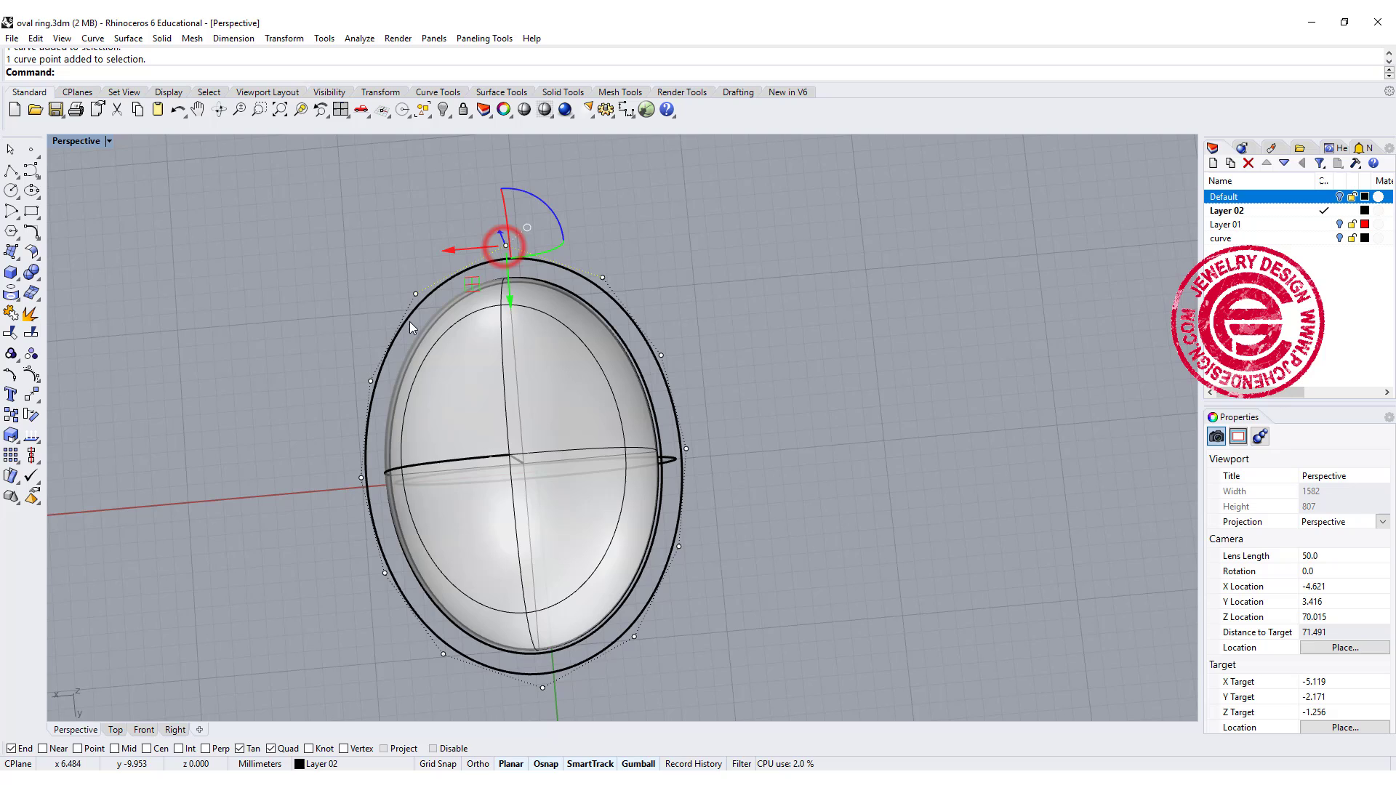
shift+click(370, 381)
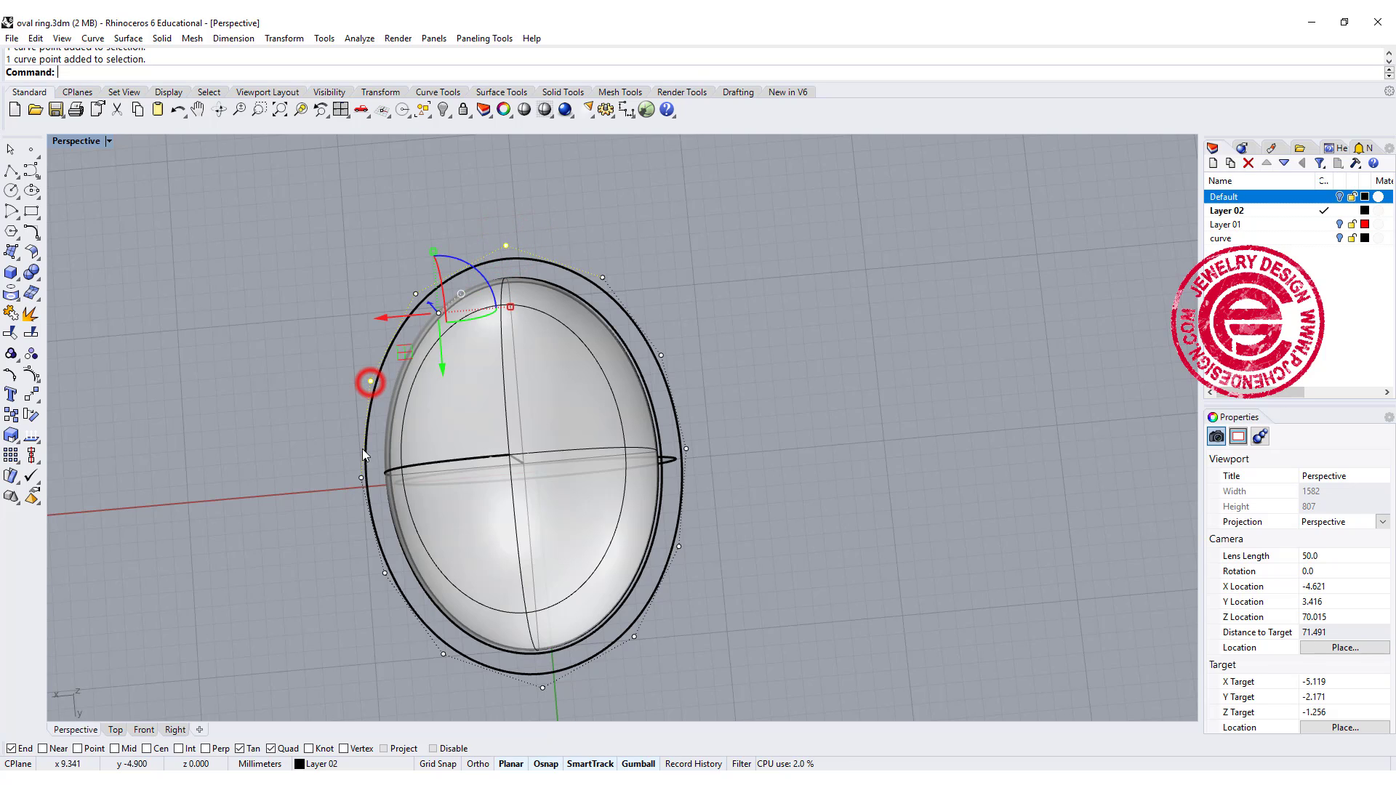
shift+click(382, 573)
shift+click(544, 688)
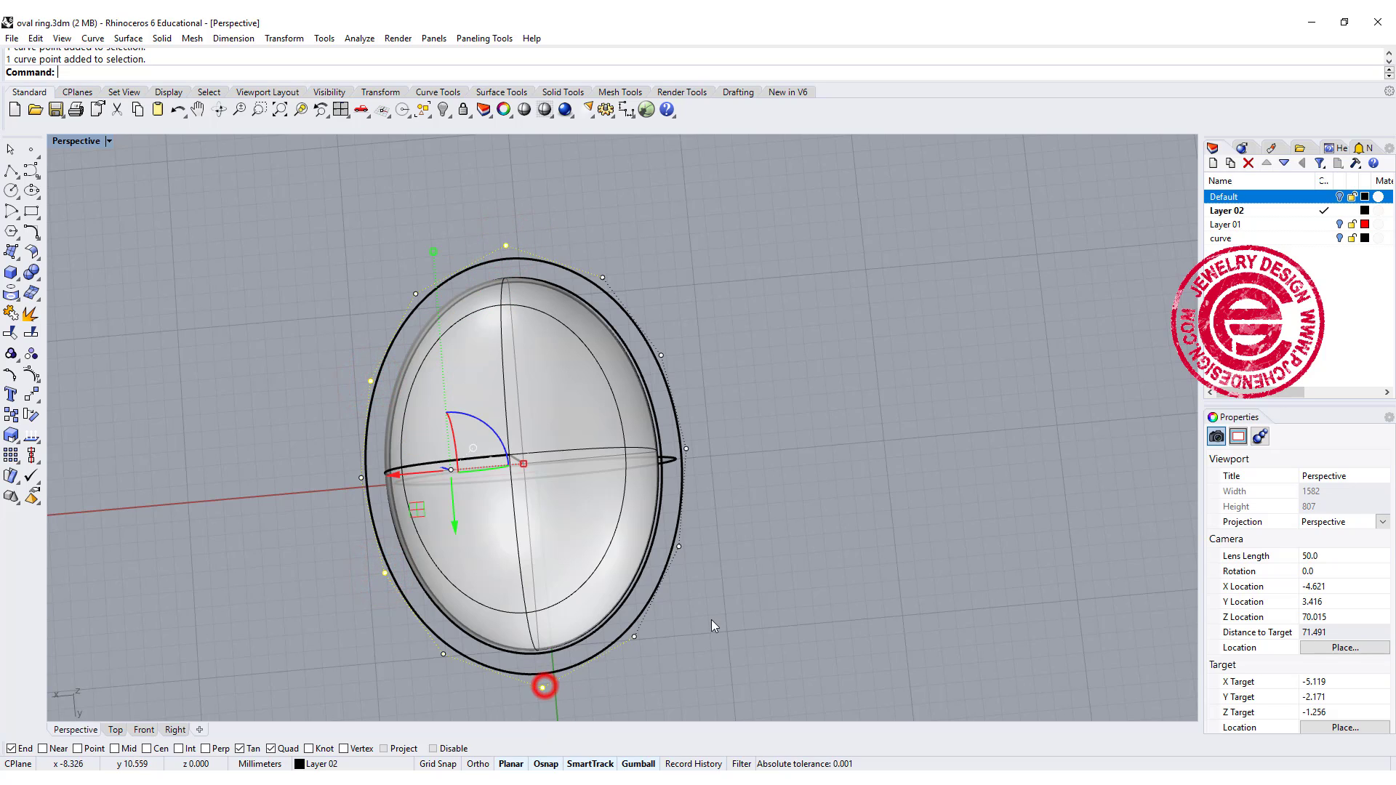
shift+click(680, 546)
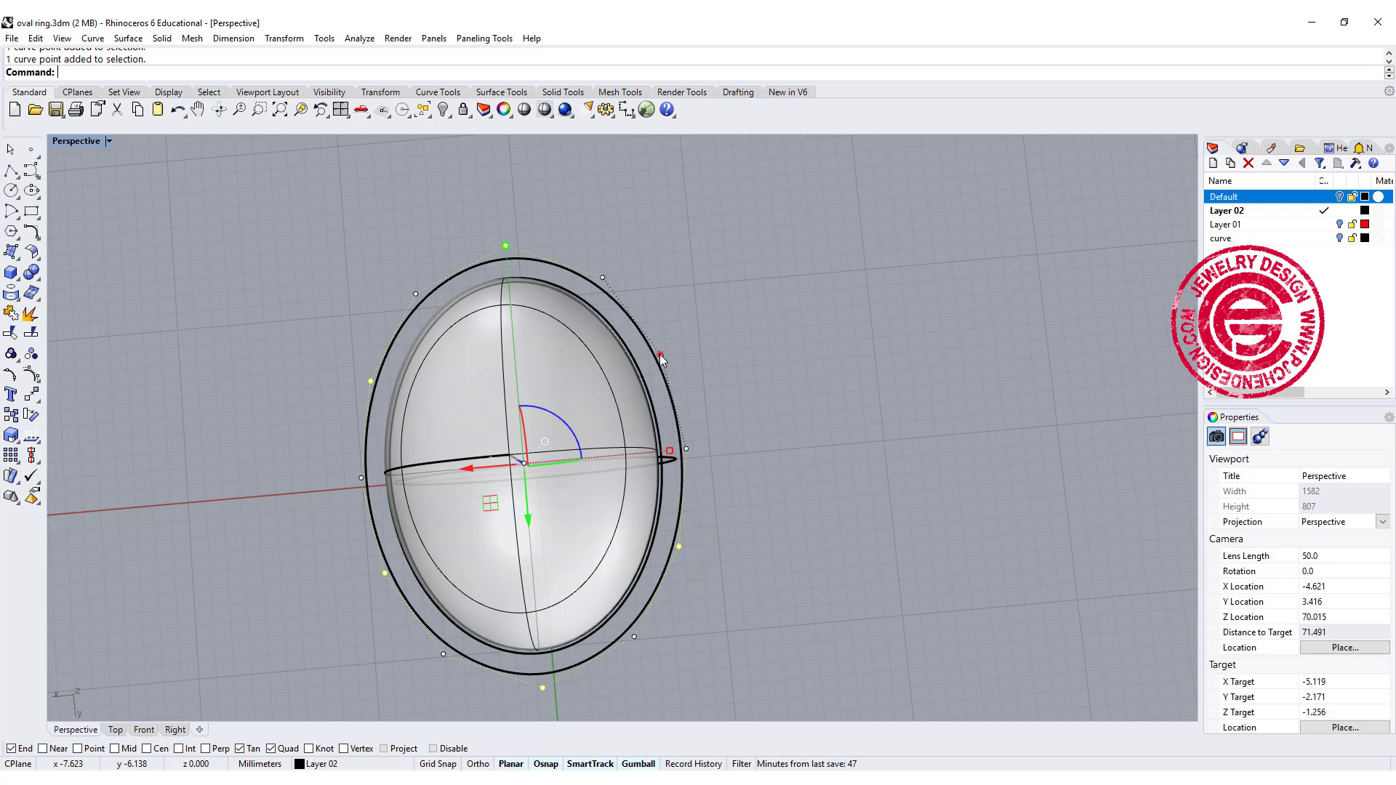
right_drag(856, 457, 708, 339)
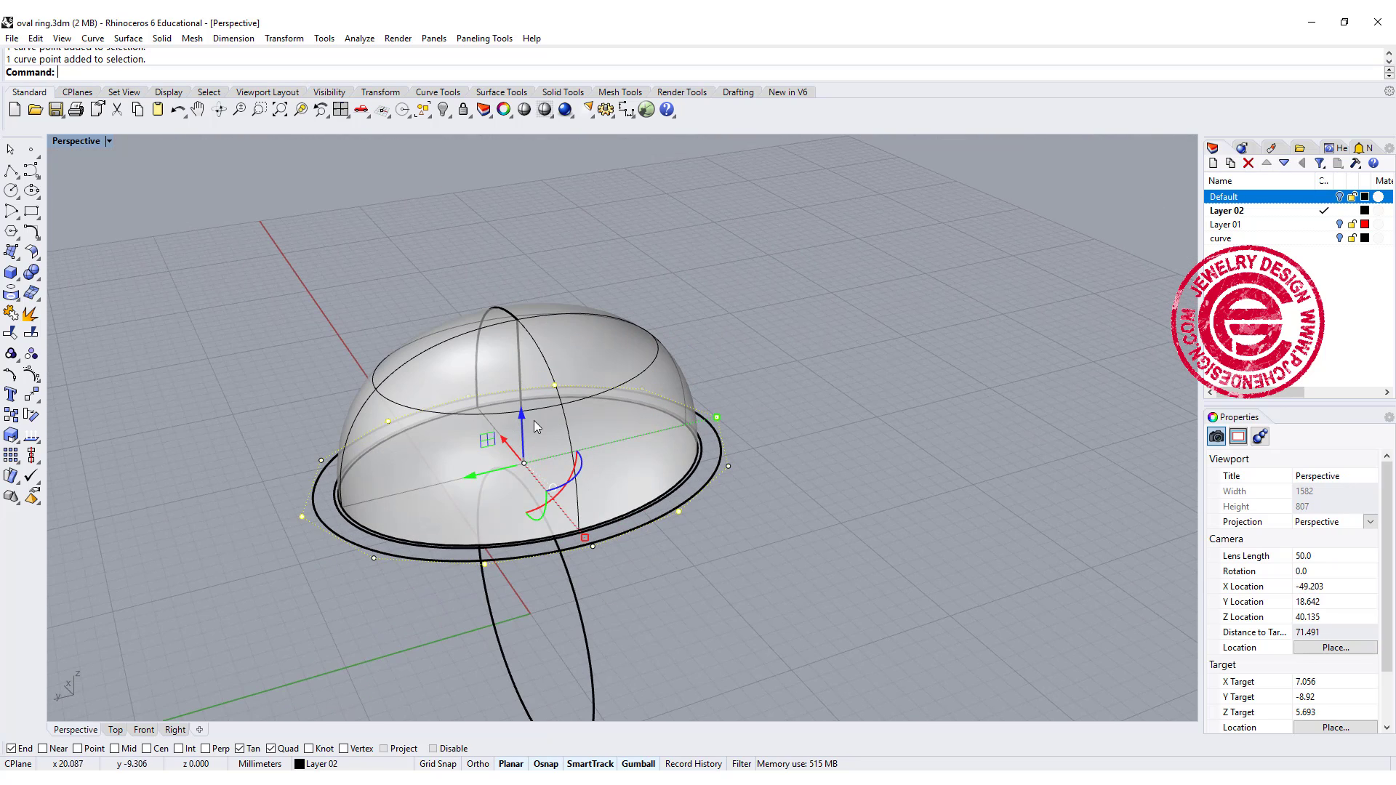
drag(521, 420, 522, 286)
right_drag(801, 389, 849, 388)
Step: Undo the previous ellipsoid and start a diameter ellipsoid with both axes snapped to circle quadrants
key(ctrl+z)
scroll(888, 358, up, 5)
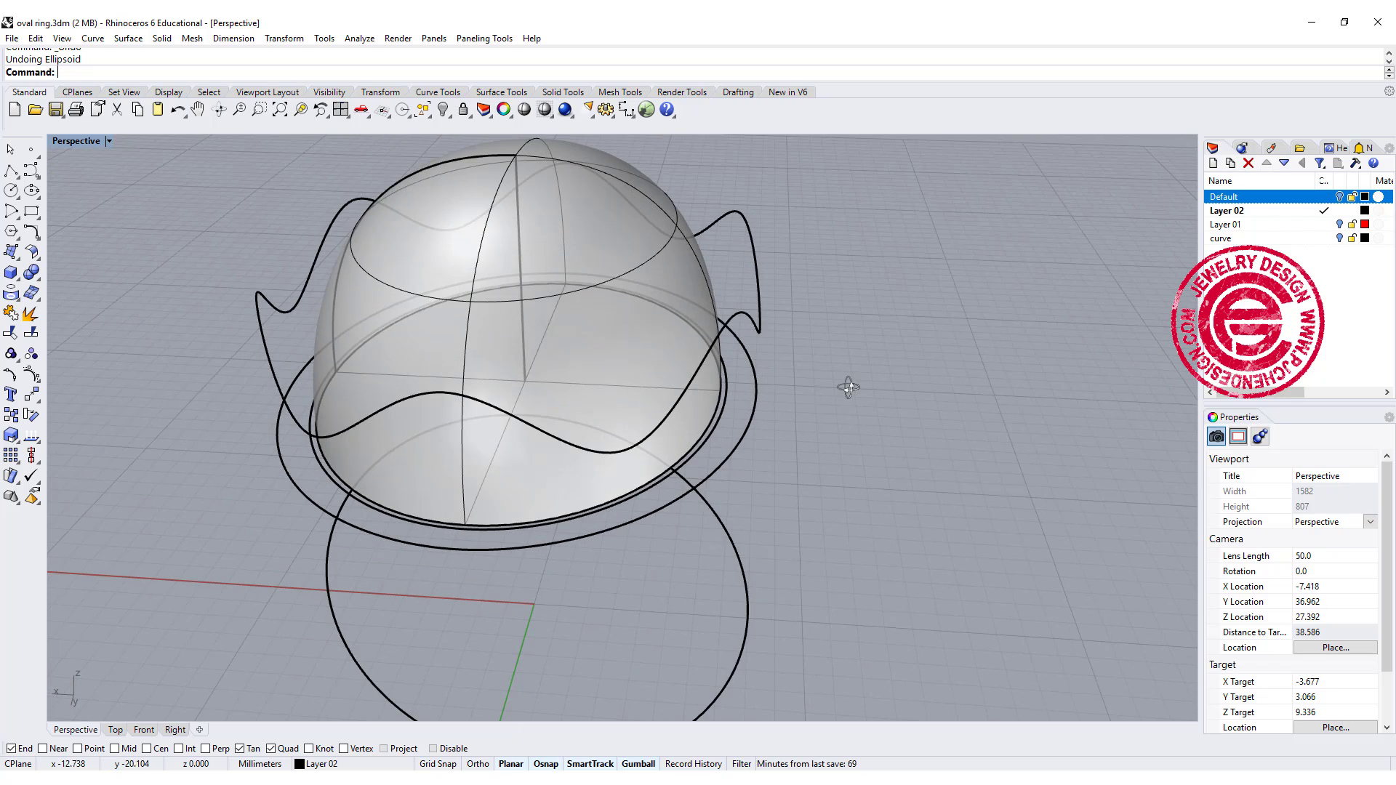
click(10, 272)
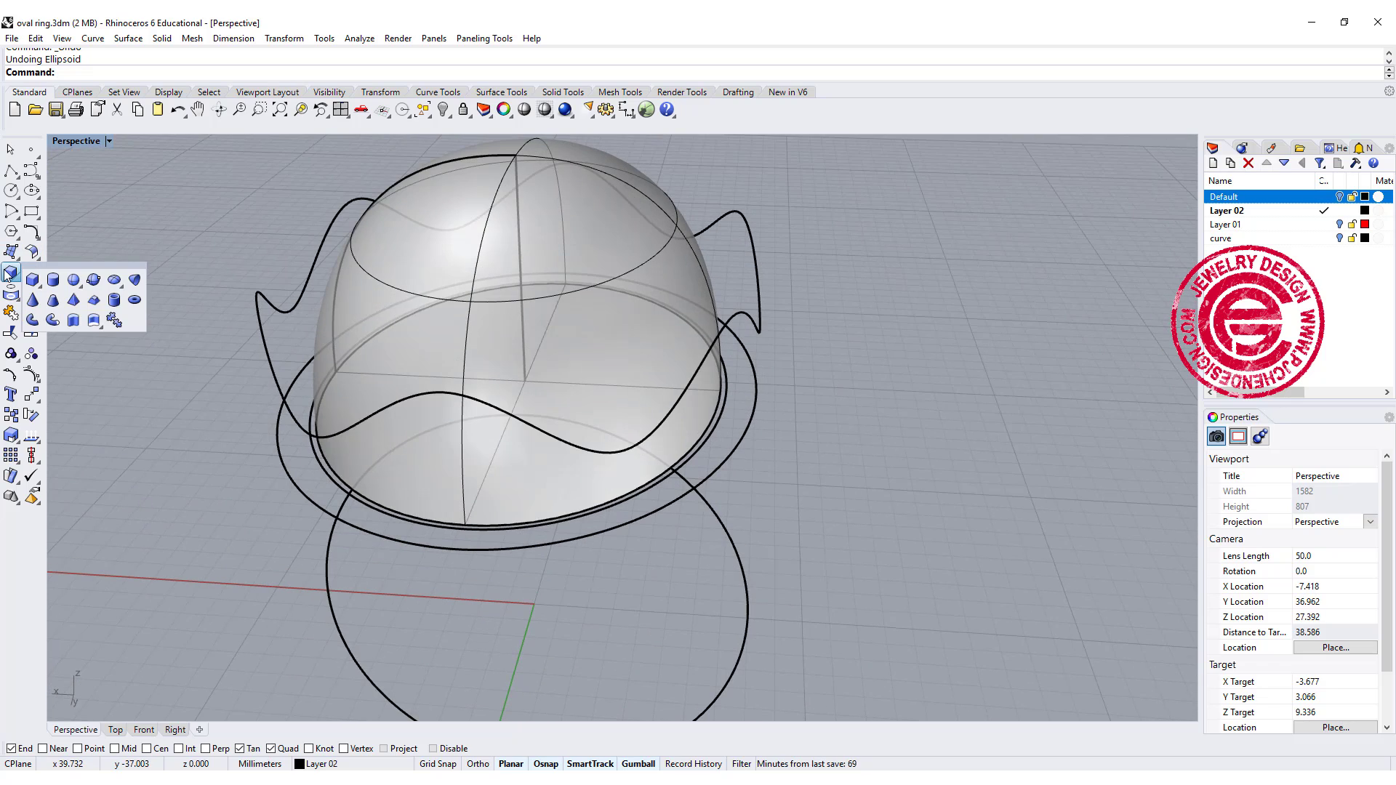
click(113, 279)
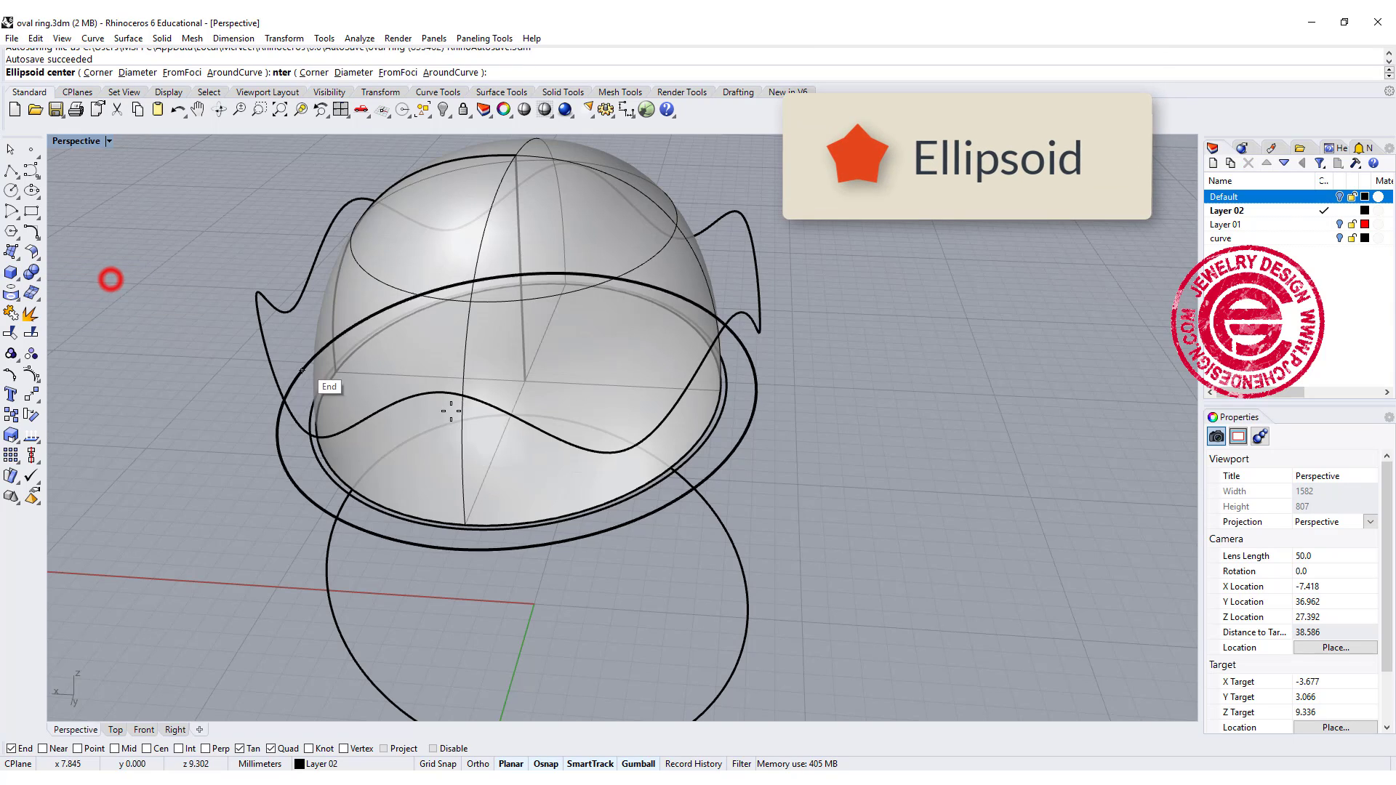
click(137, 73)
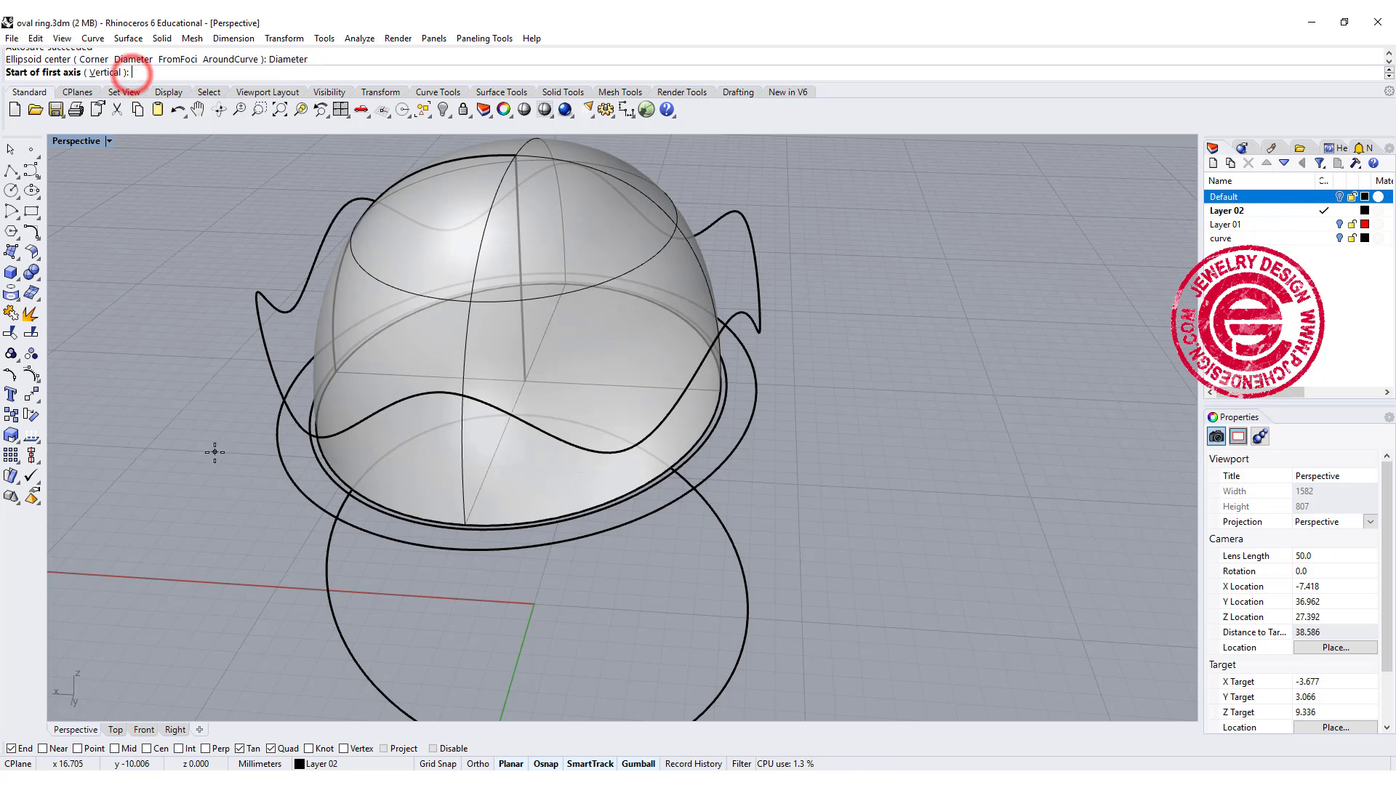
click(297, 376)
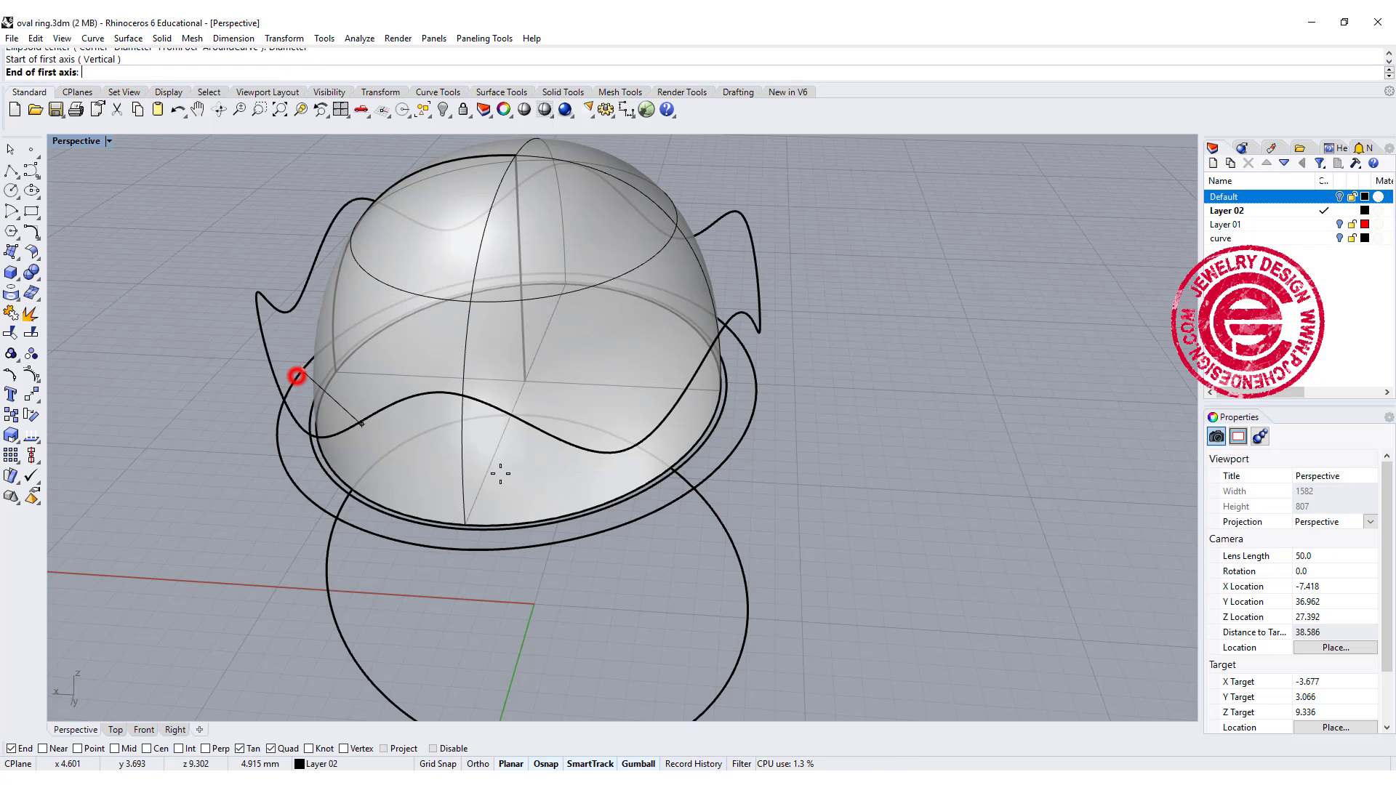
click(756, 392)
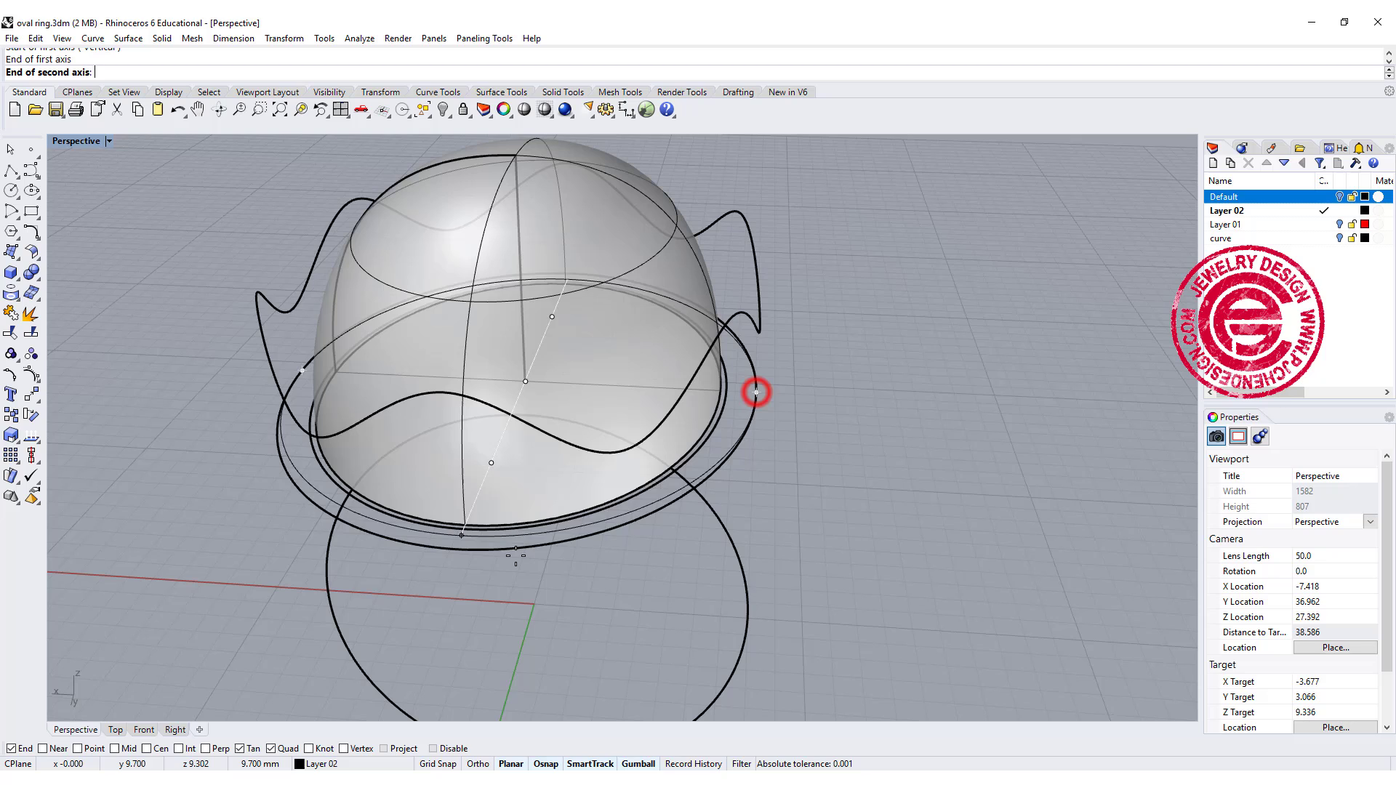
click(457, 547)
double_click(73, 141)
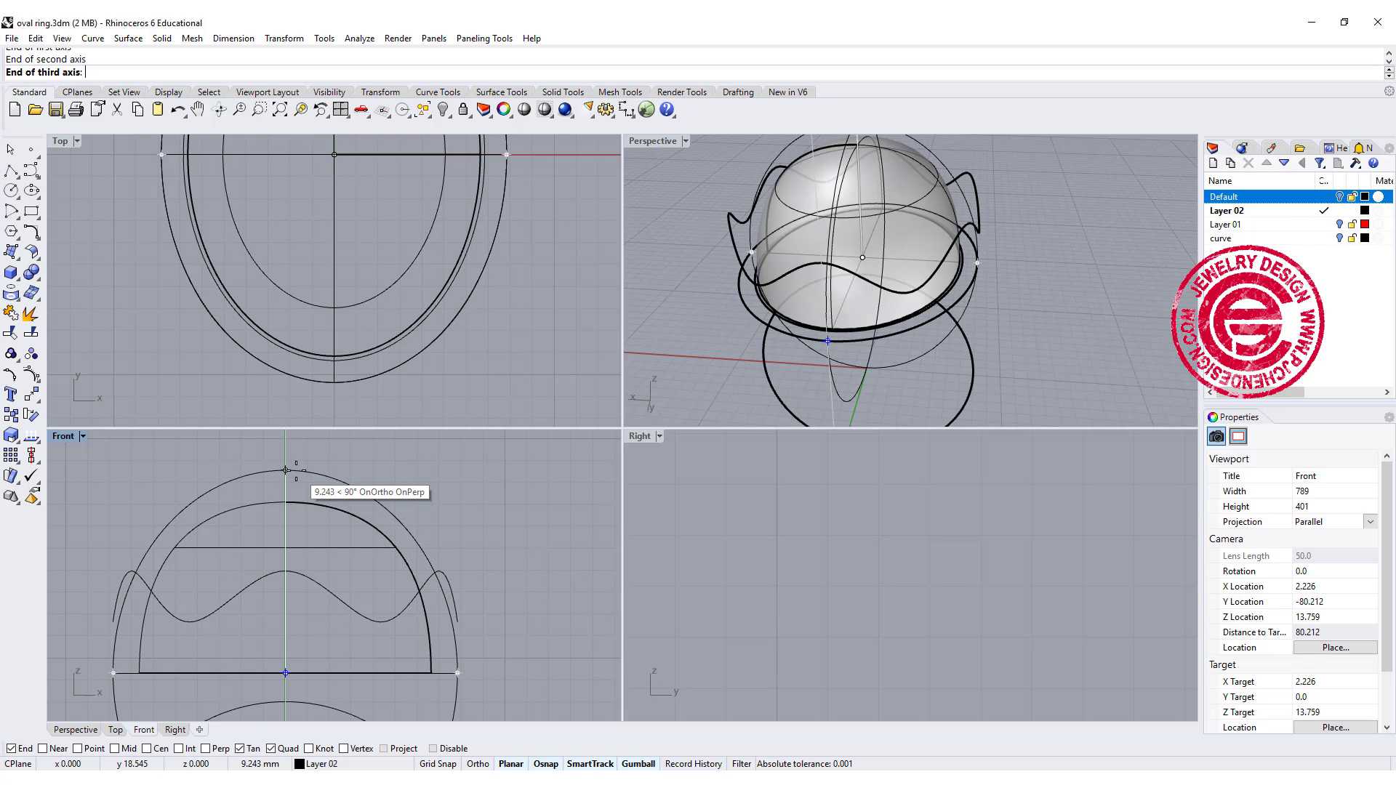
Step: Complete the ellipsoid with its height point and maximize the Perspective view
click(286, 471)
right_drag(764, 240, 507, 253)
double_click(643, 143)
click(447, 218)
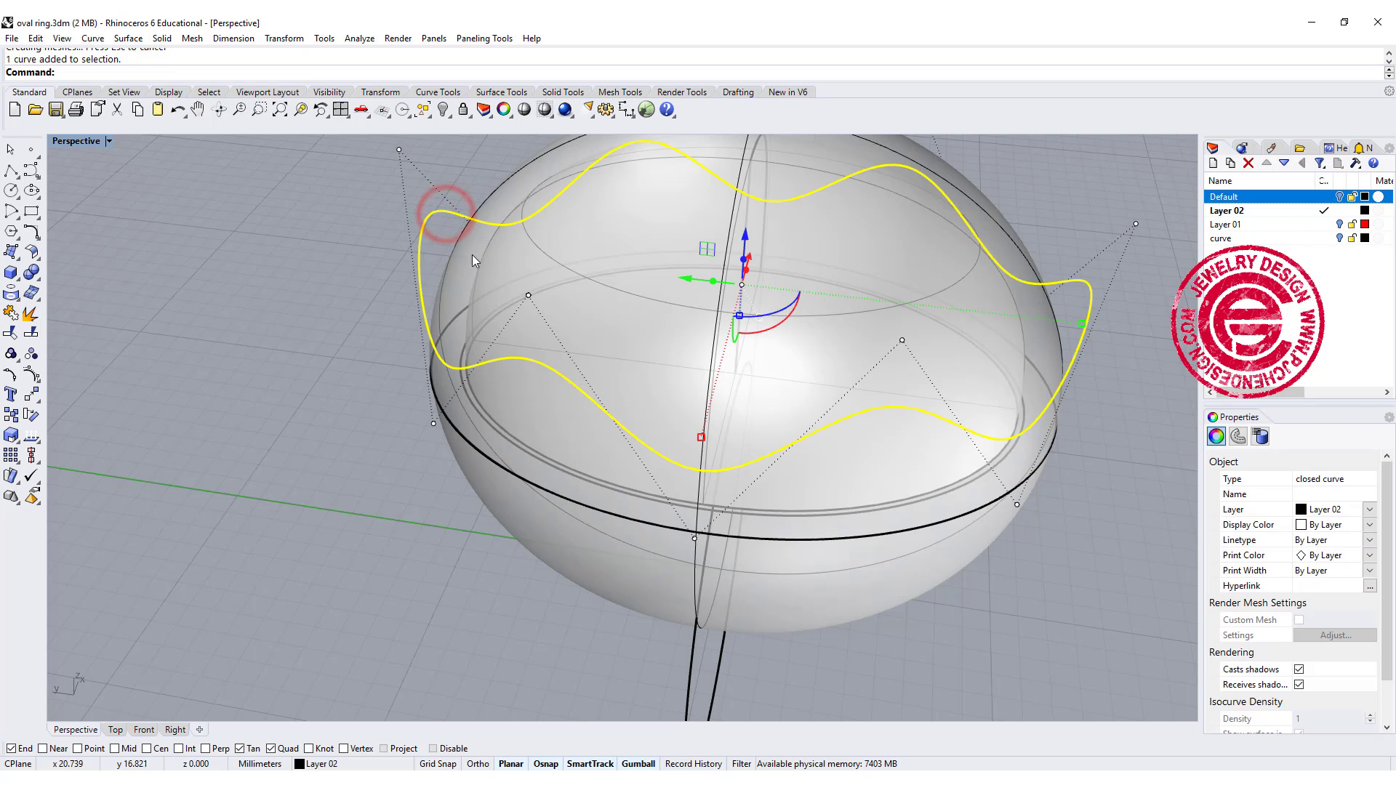
click(469, 246)
click(312, 250)
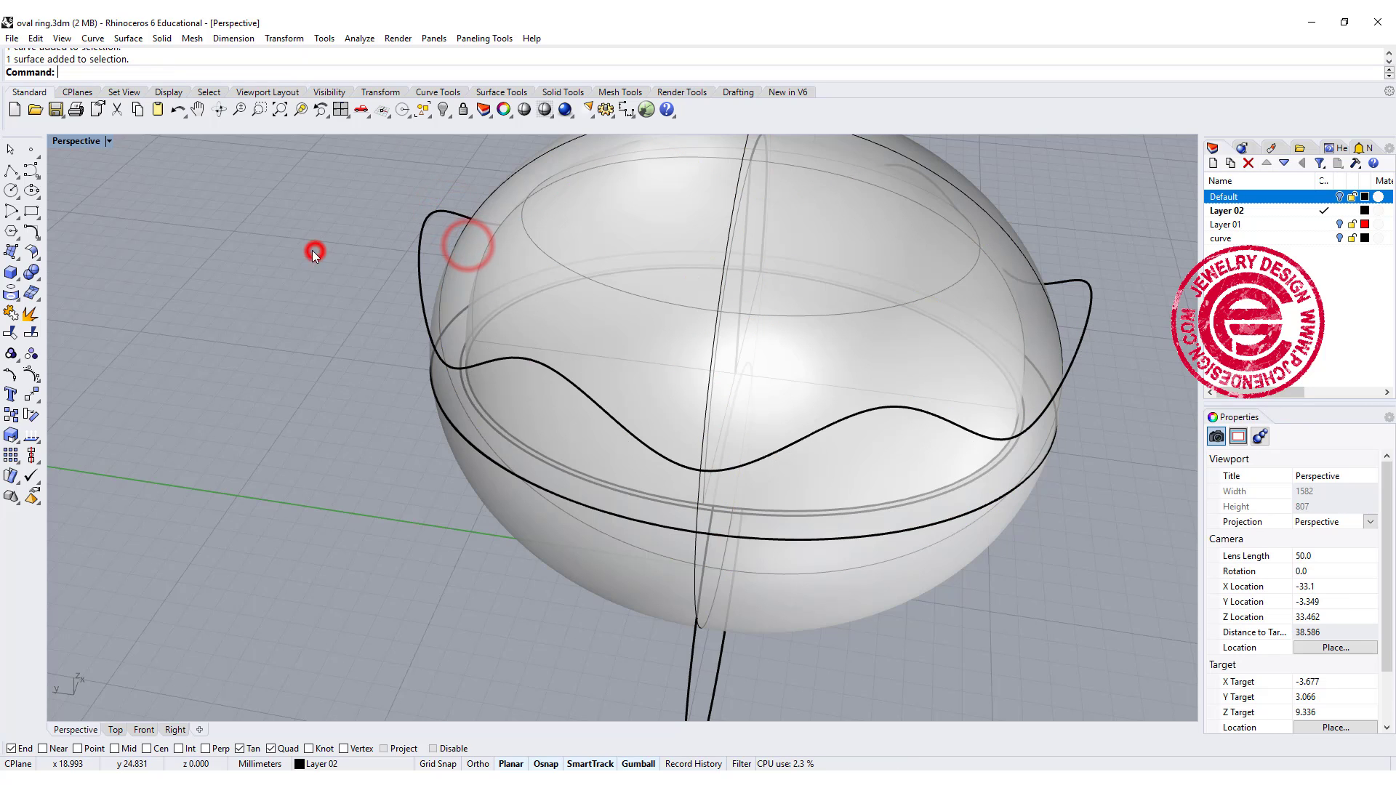
Step: Pull the wavy bezel curve onto the ellipsoid surface
click(11, 273)
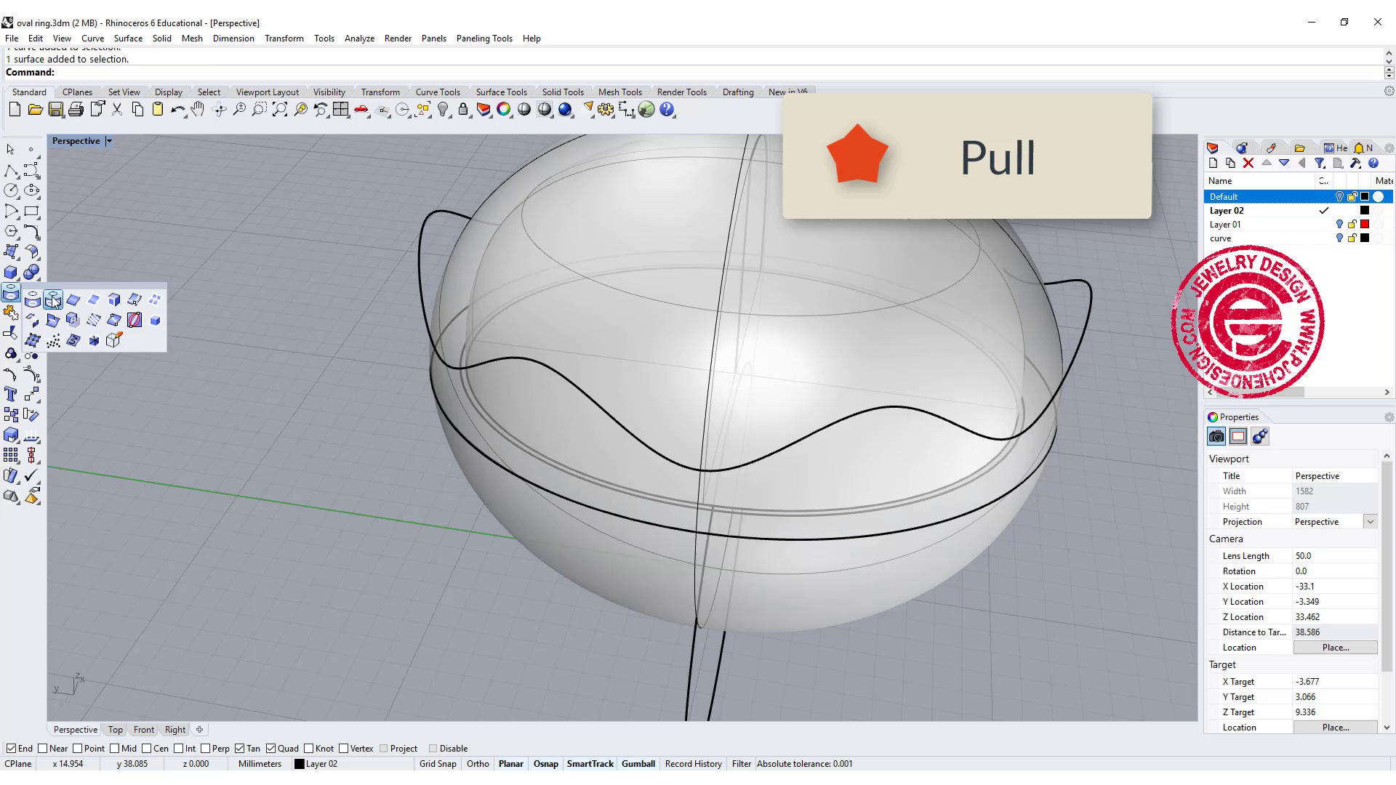
click(52, 296)
click(455, 212)
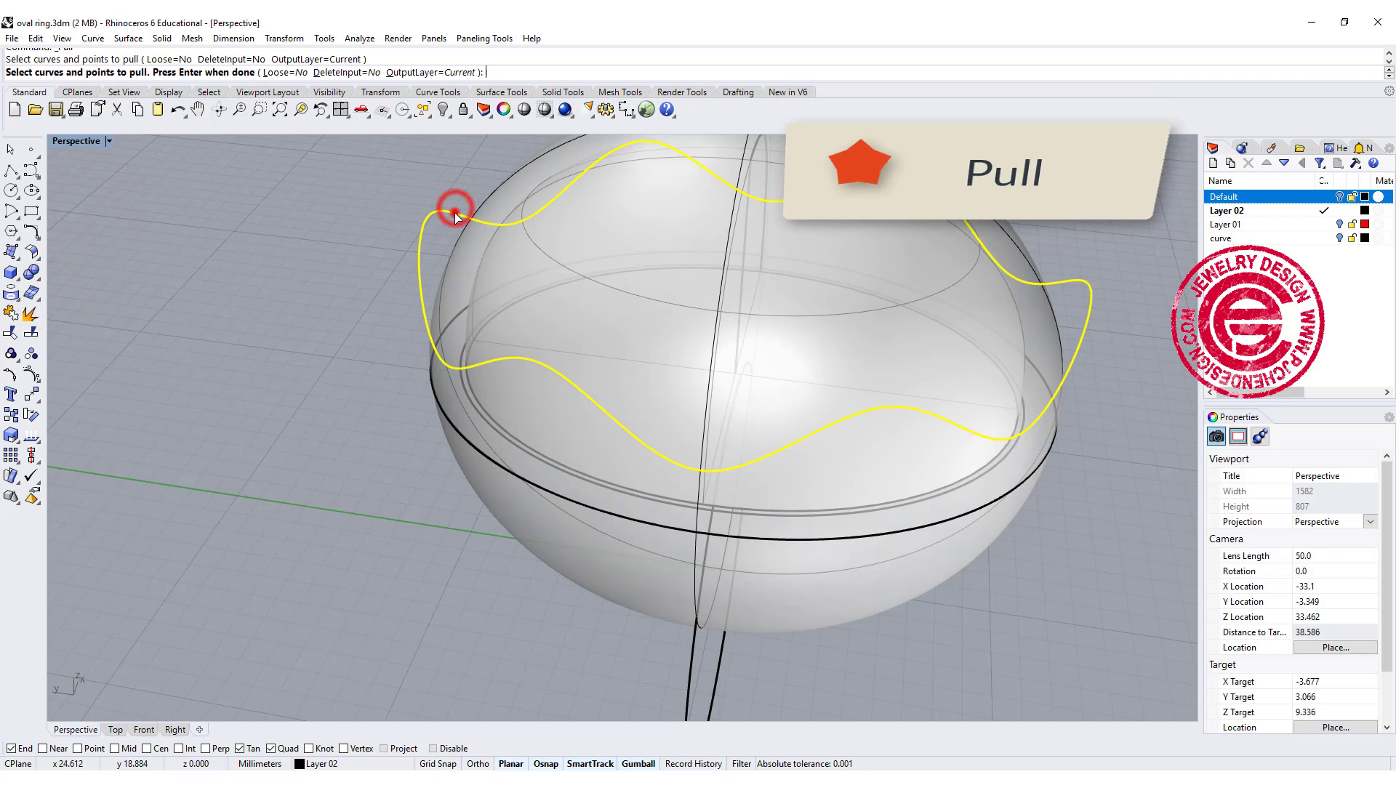
key(Return)
click(480, 195)
key(Return)
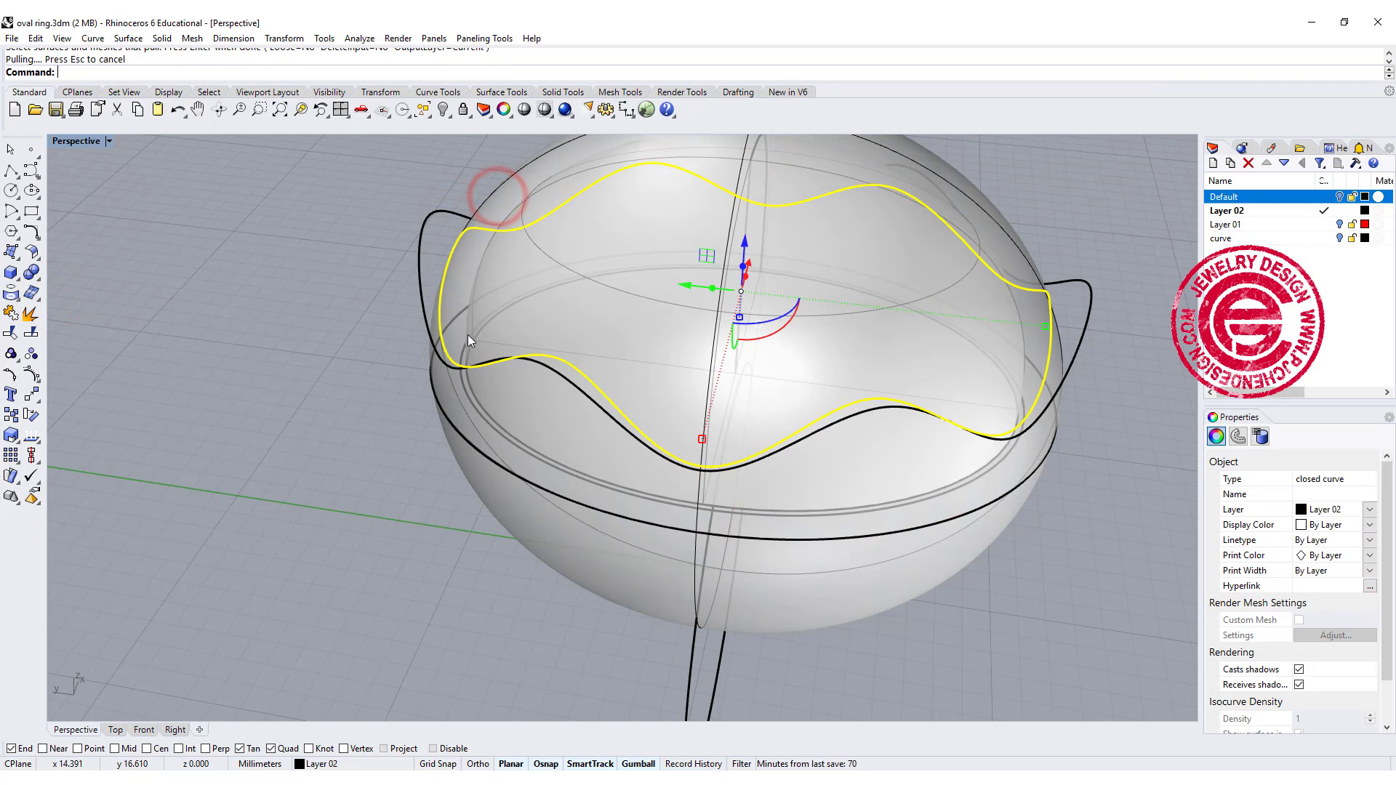
right_drag(469, 334, 593, 296)
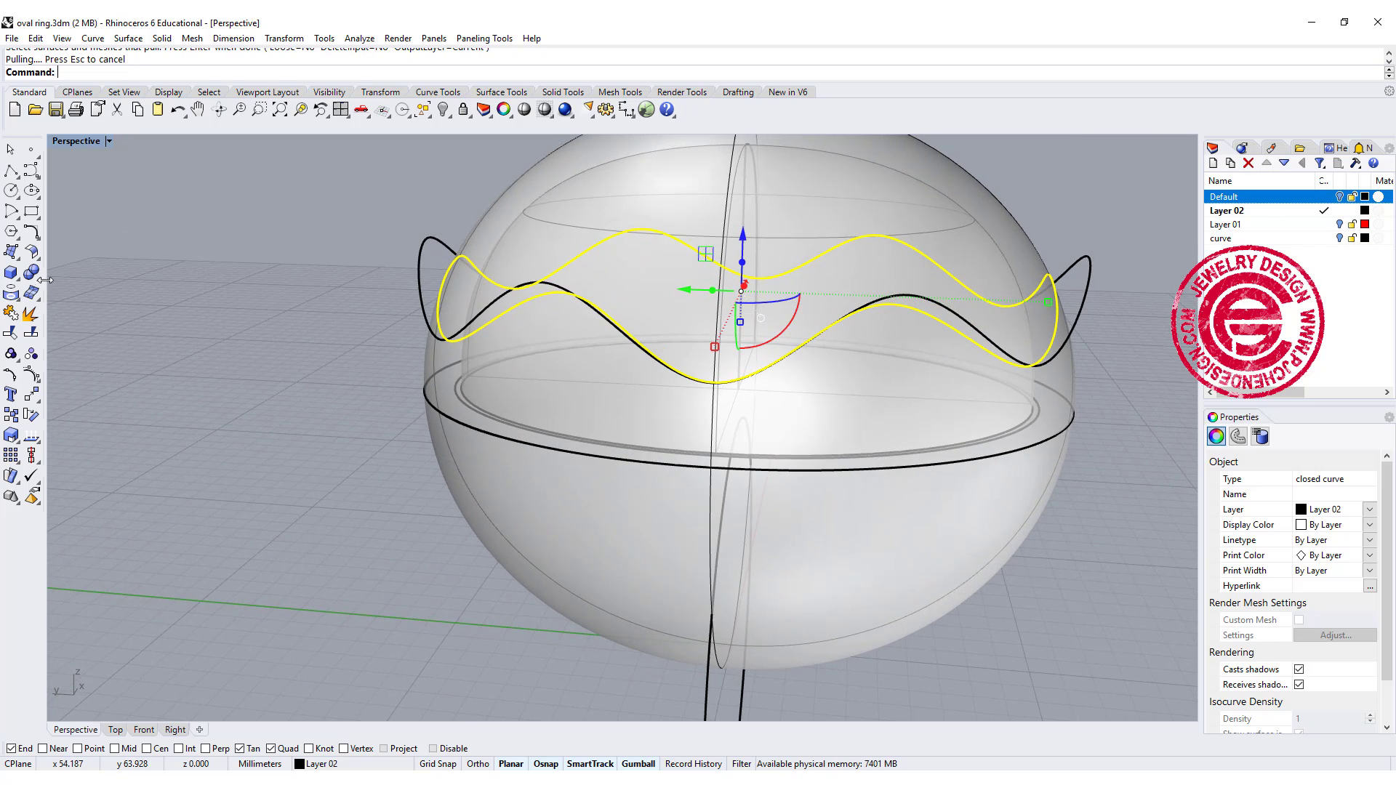
Step: Trim away the ellipsoid portion above the pulled wavy curve
click(10, 333)
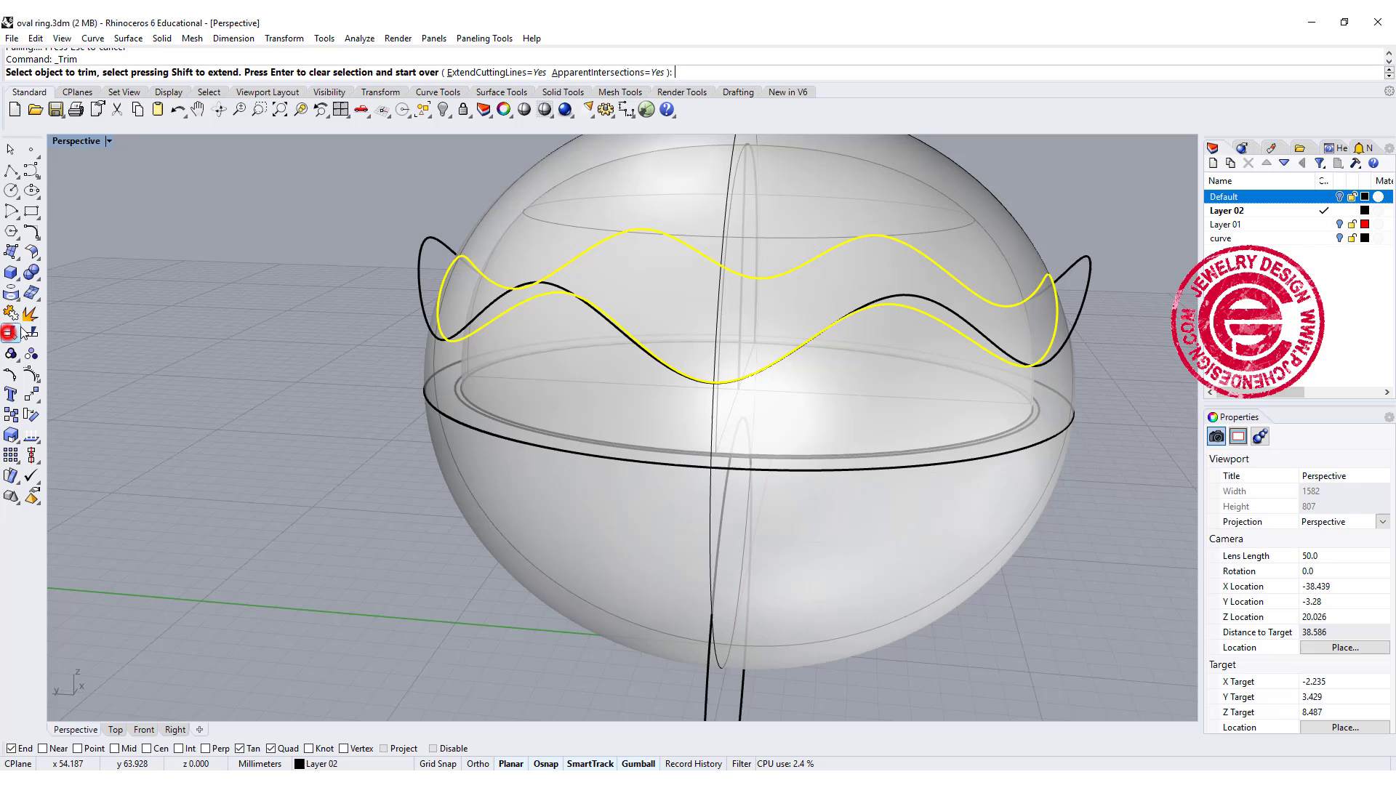
click(555, 179)
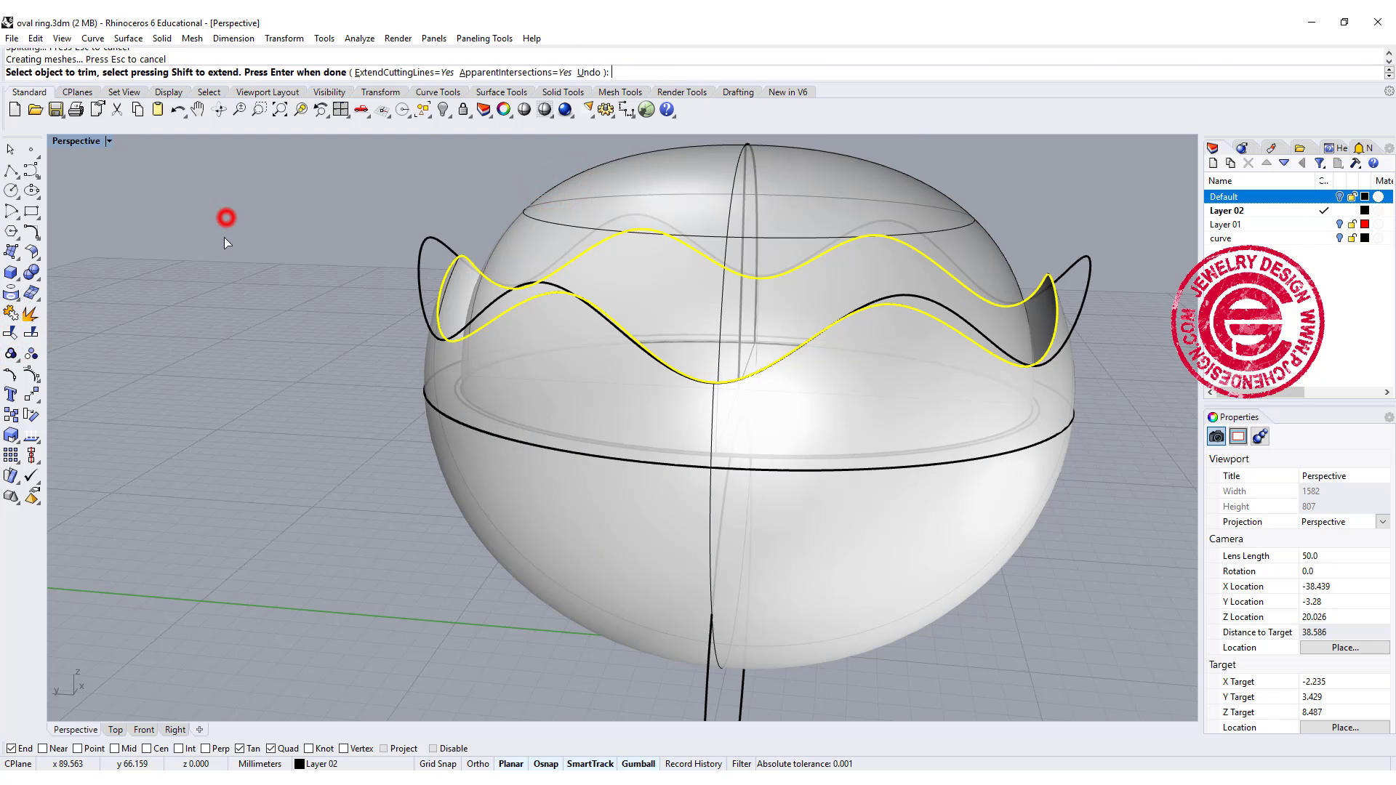
right_drag(226, 243, 449, 347)
key(Return)
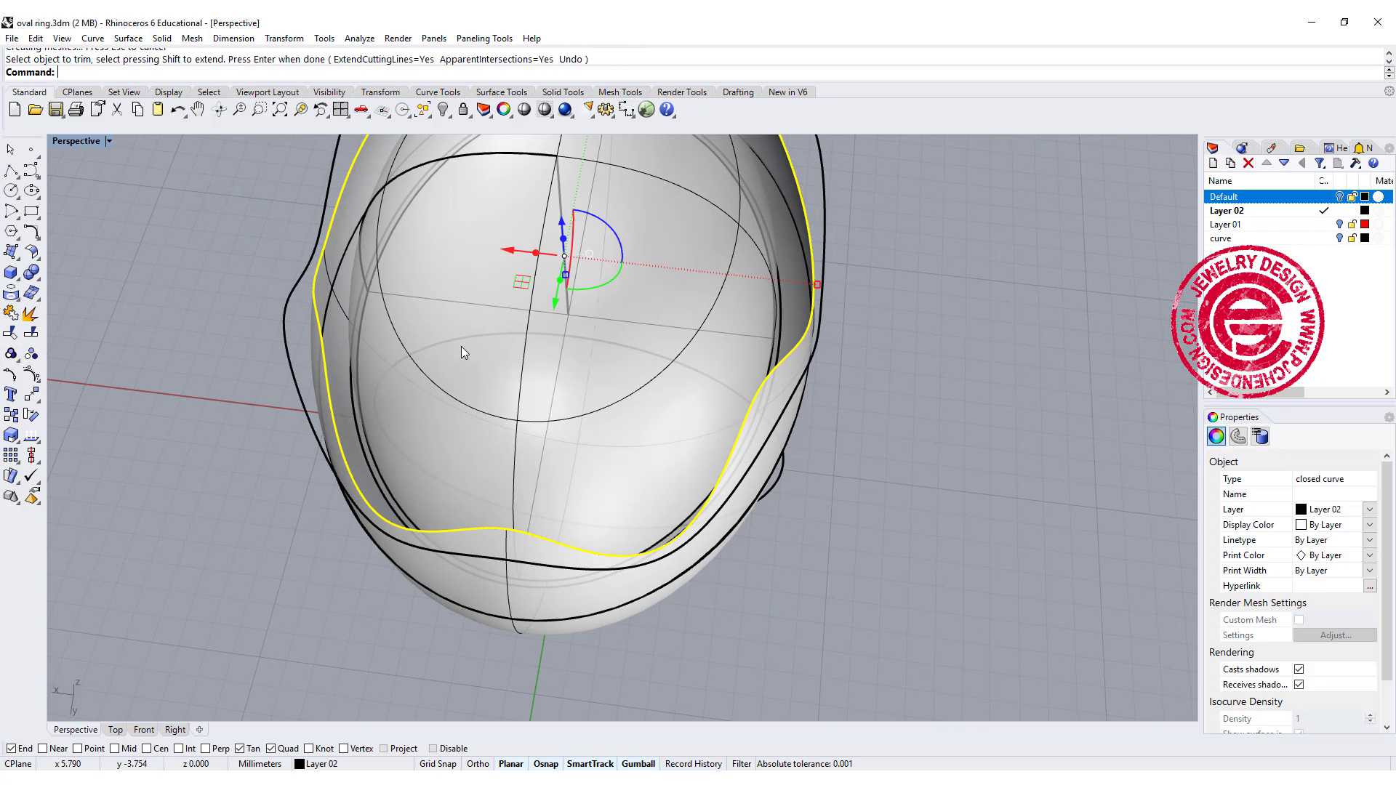
click(975, 386)
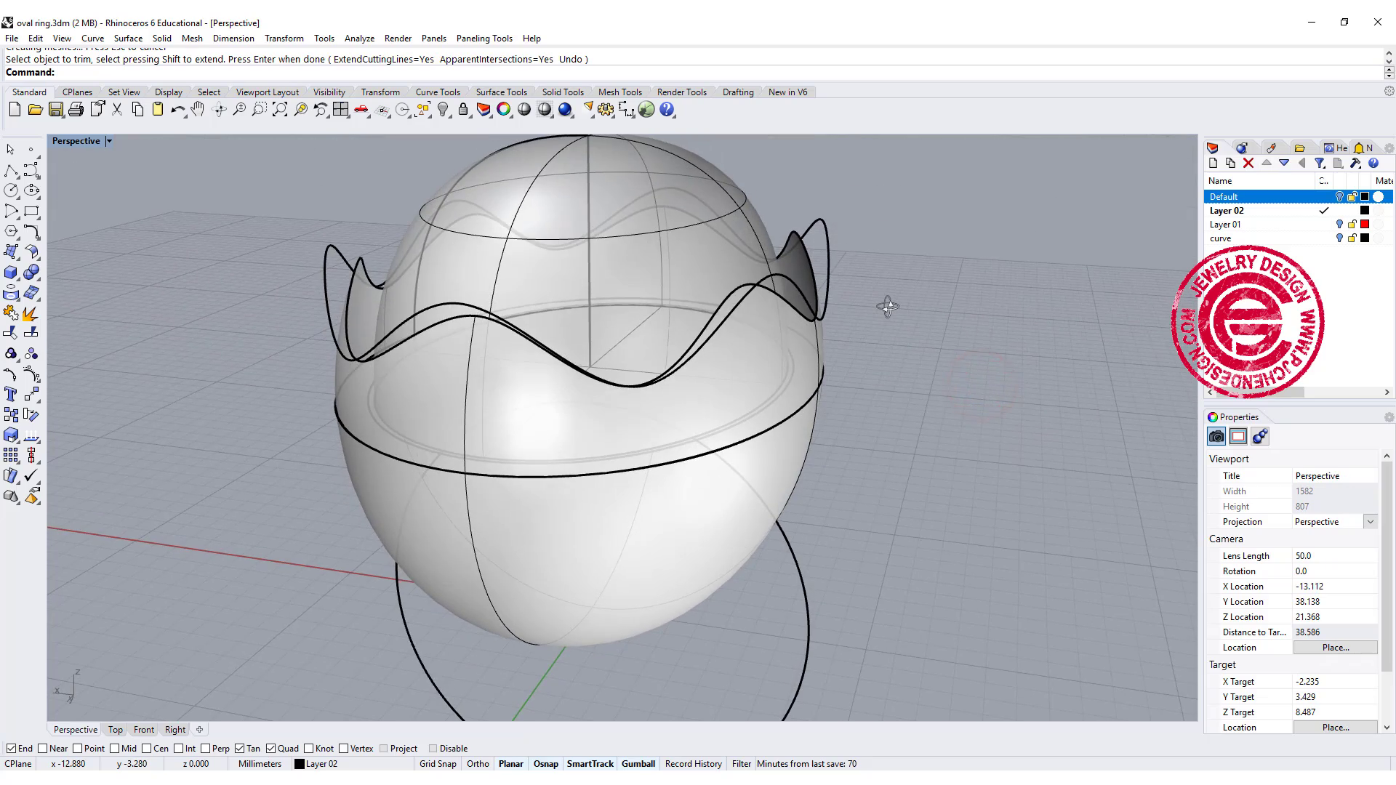
Step: Undo the earlier variable surface offset and check the trimmed surface edge
key(ctrl+z)
right_drag(528, 442, 535, 324)
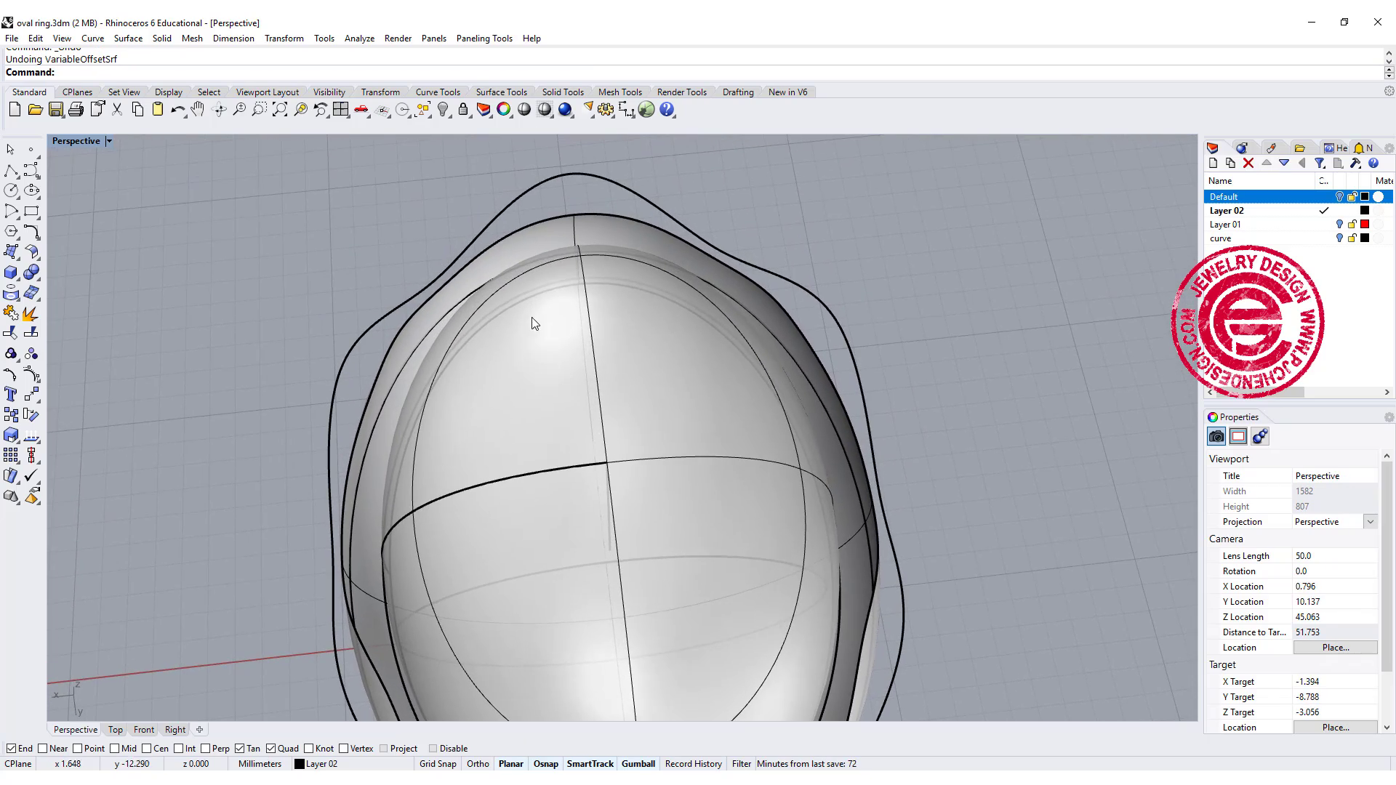
click(528, 268)
click(969, 284)
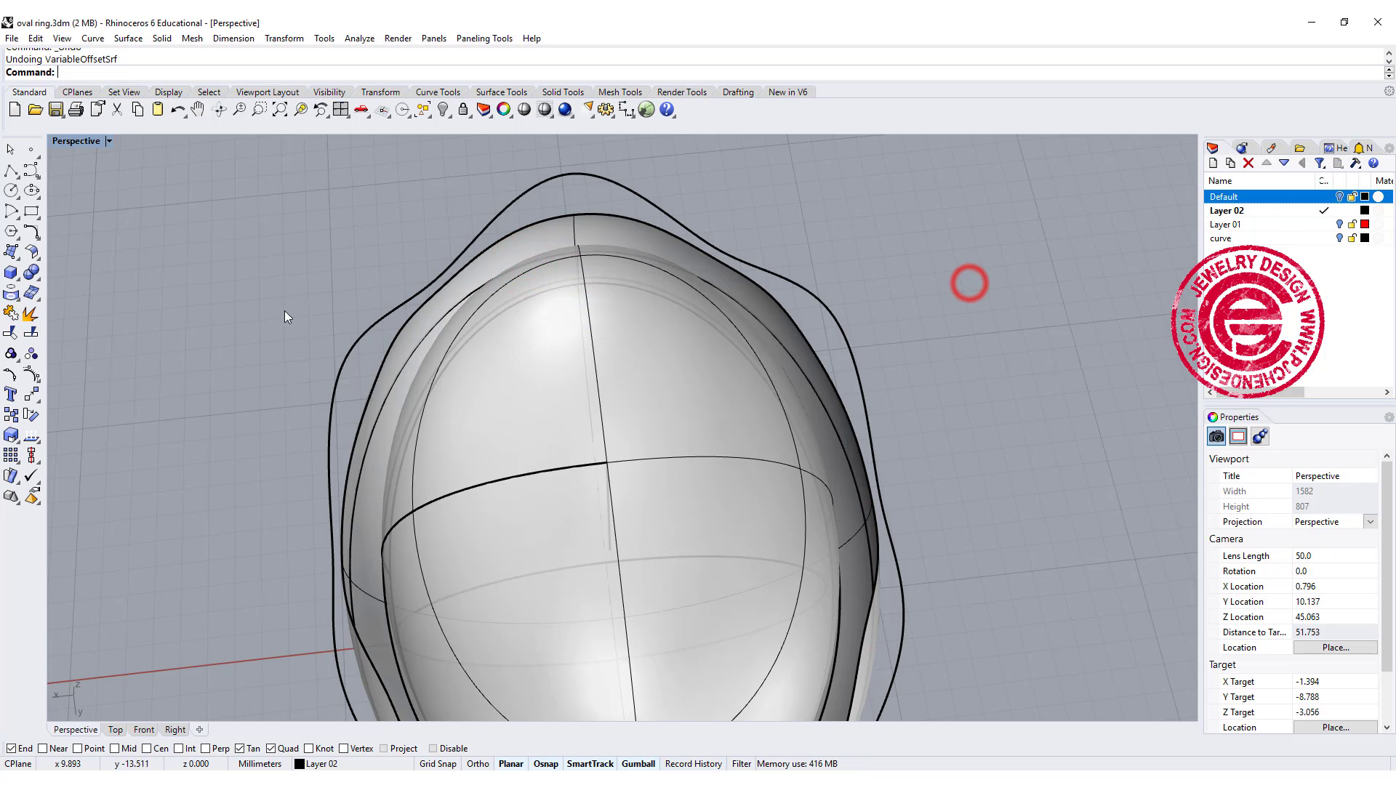
Step: Offset the trimmed ellipsoid surface as a solid at 0.2 distance
click(10, 275)
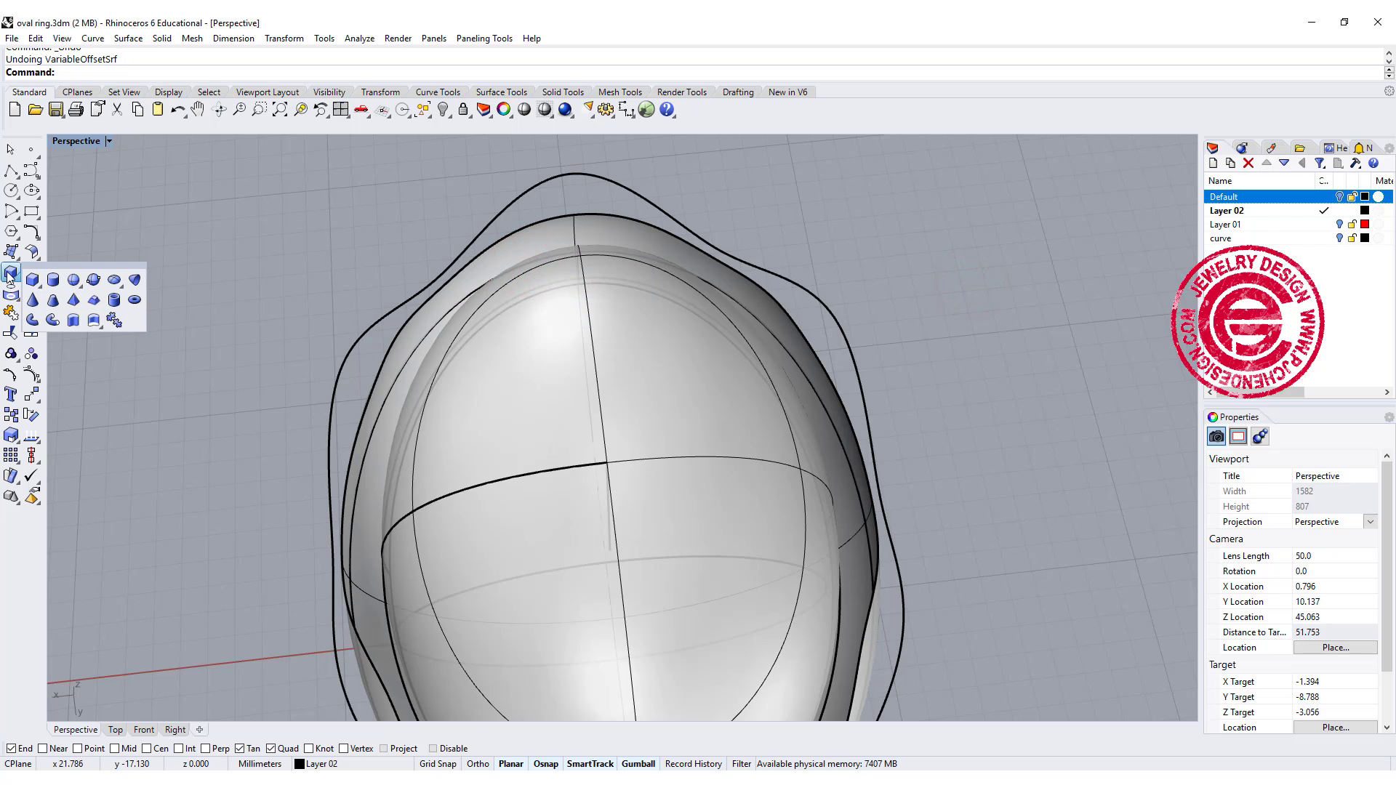
click(36, 262)
click(189, 261)
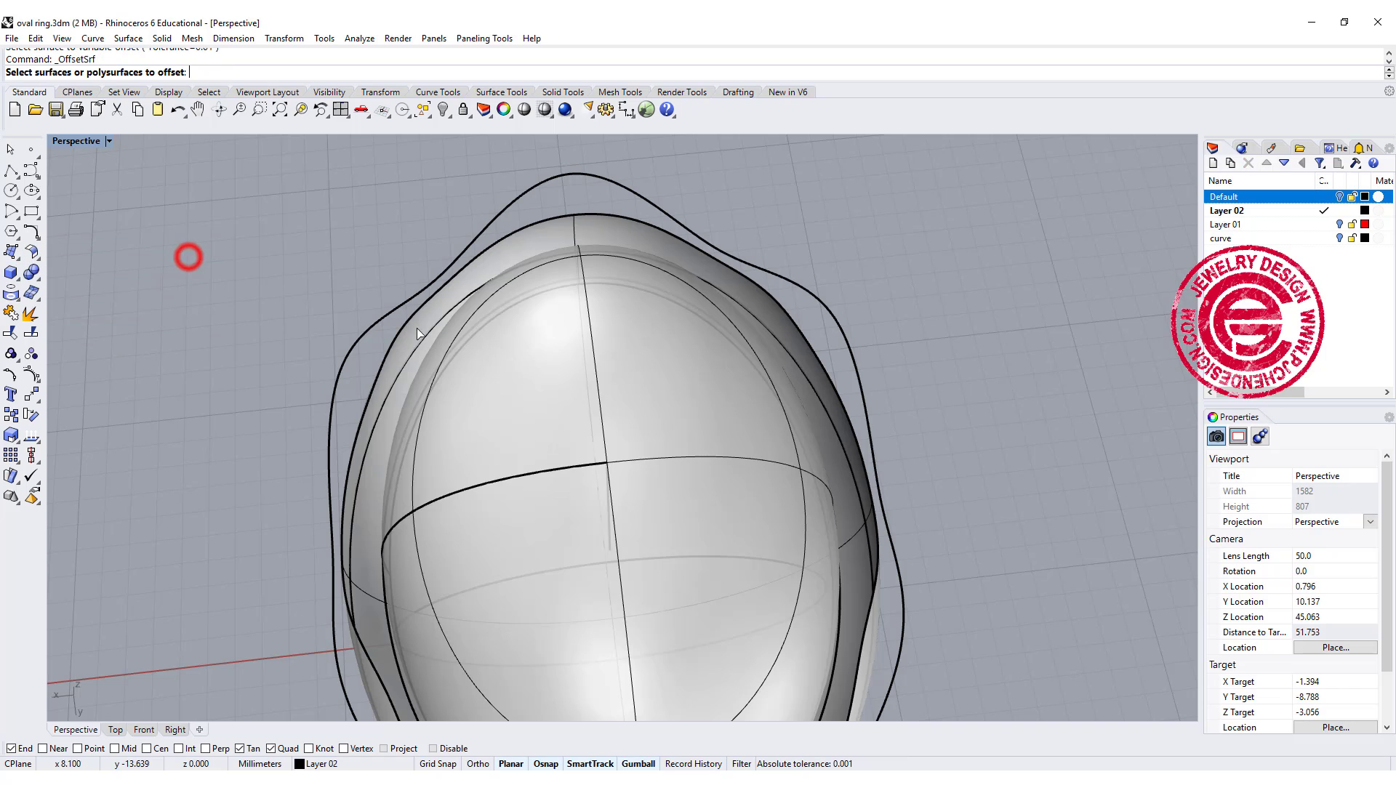
right_drag(366, 306, 438, 245)
click(477, 240)
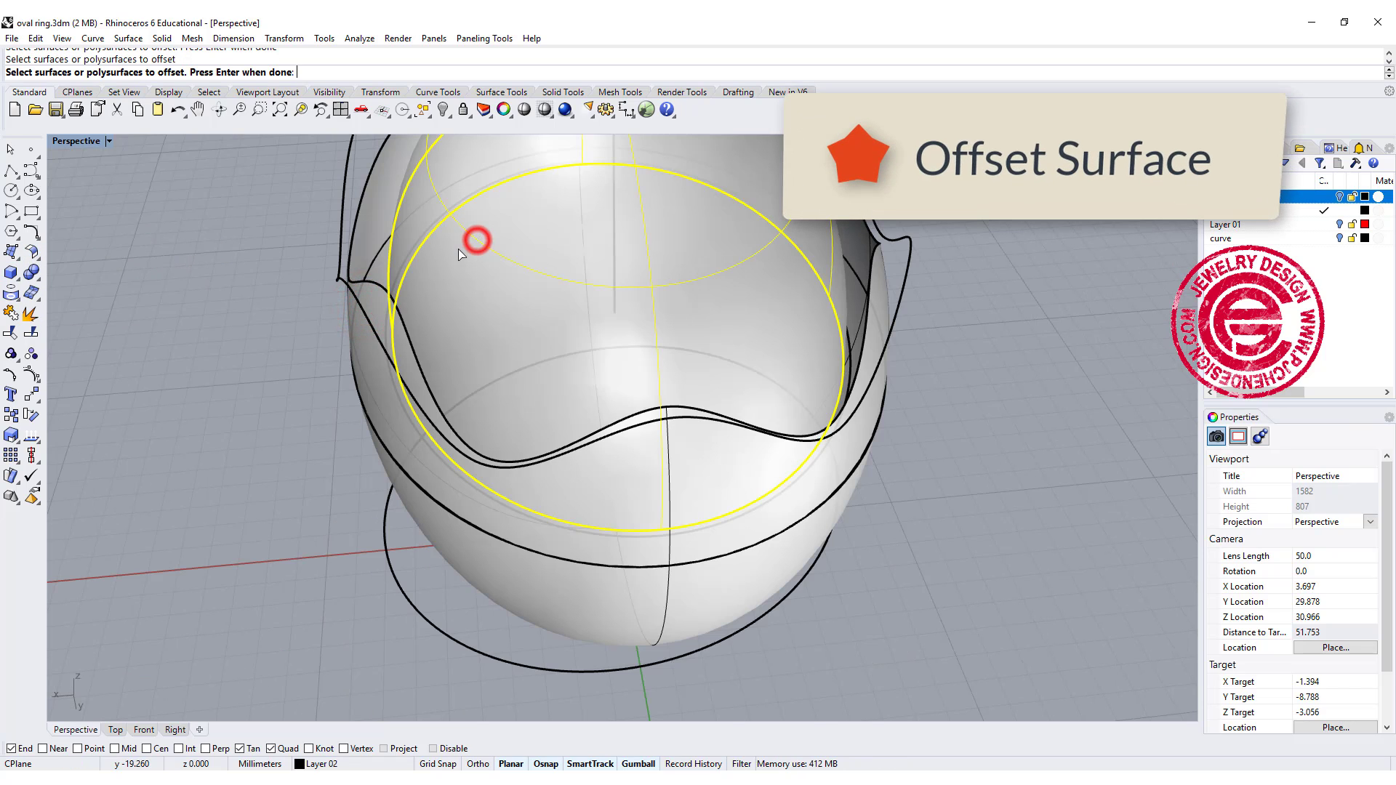
key(Return)
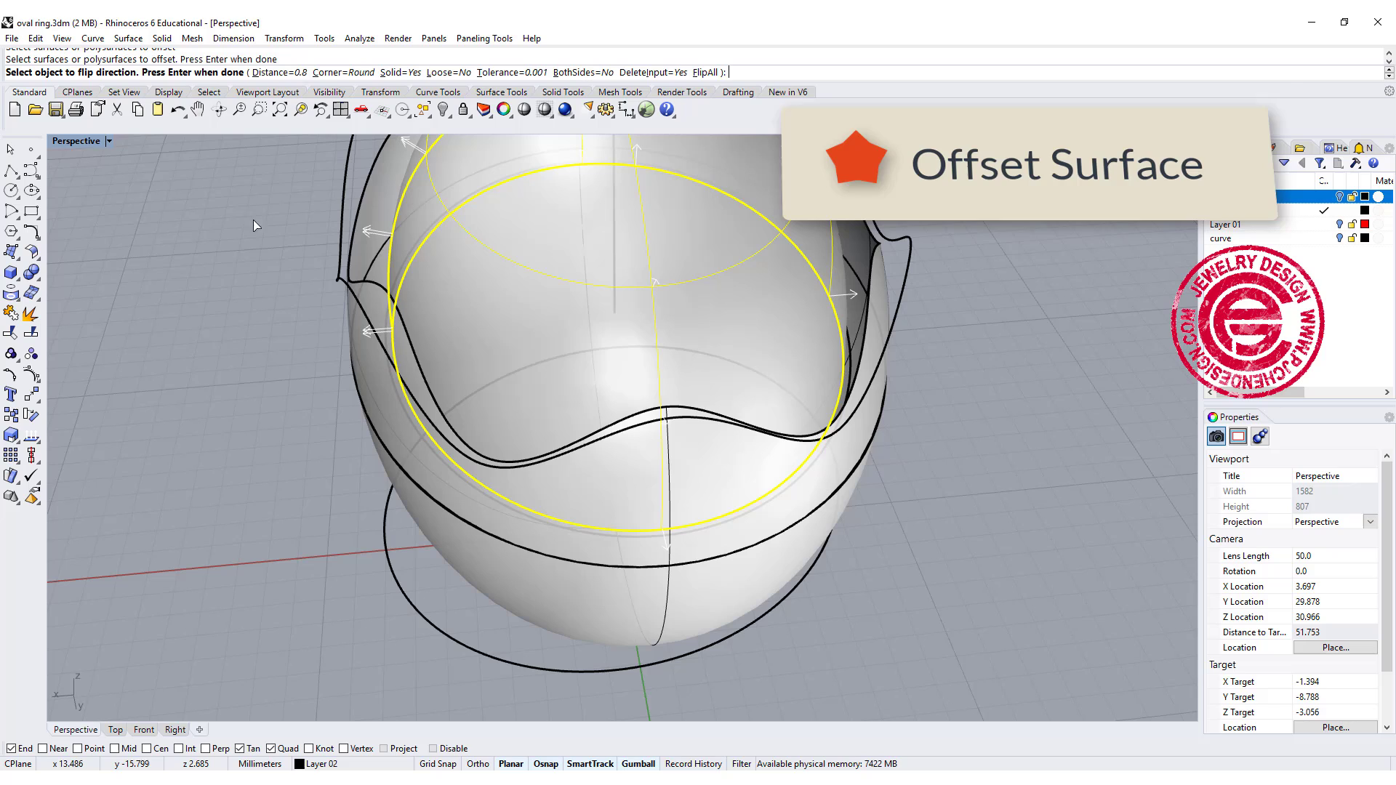
click(294, 70)
text(0.2)
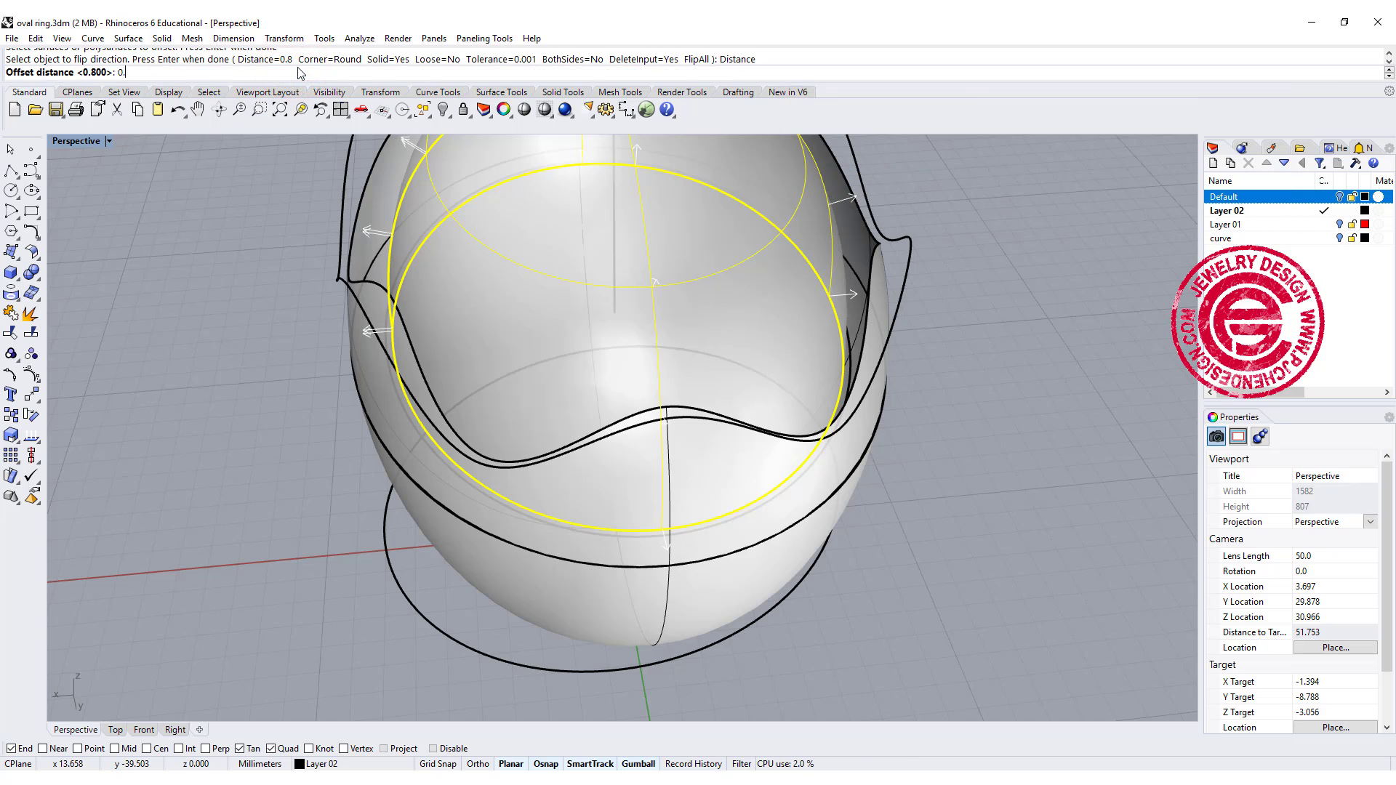
key(Return)
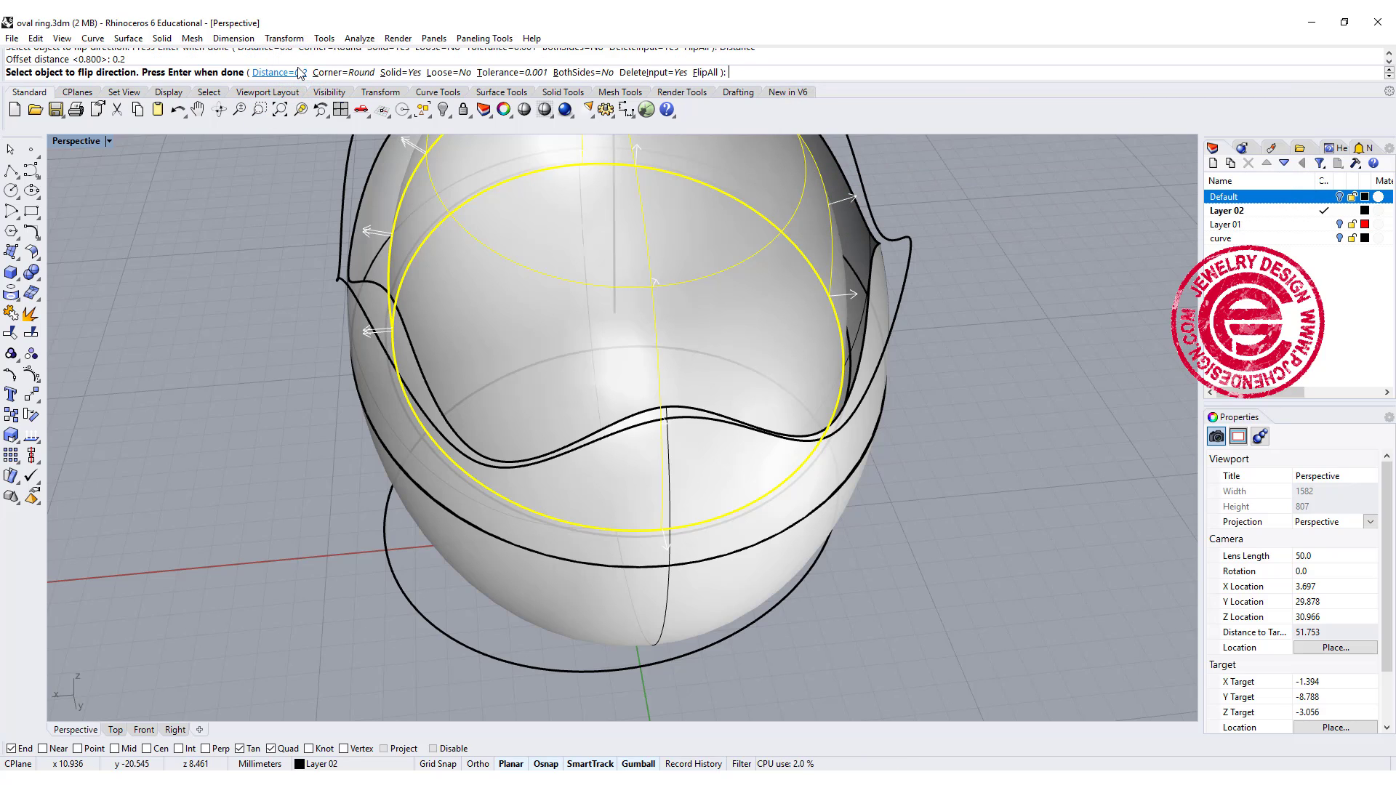
right_click(387, 76)
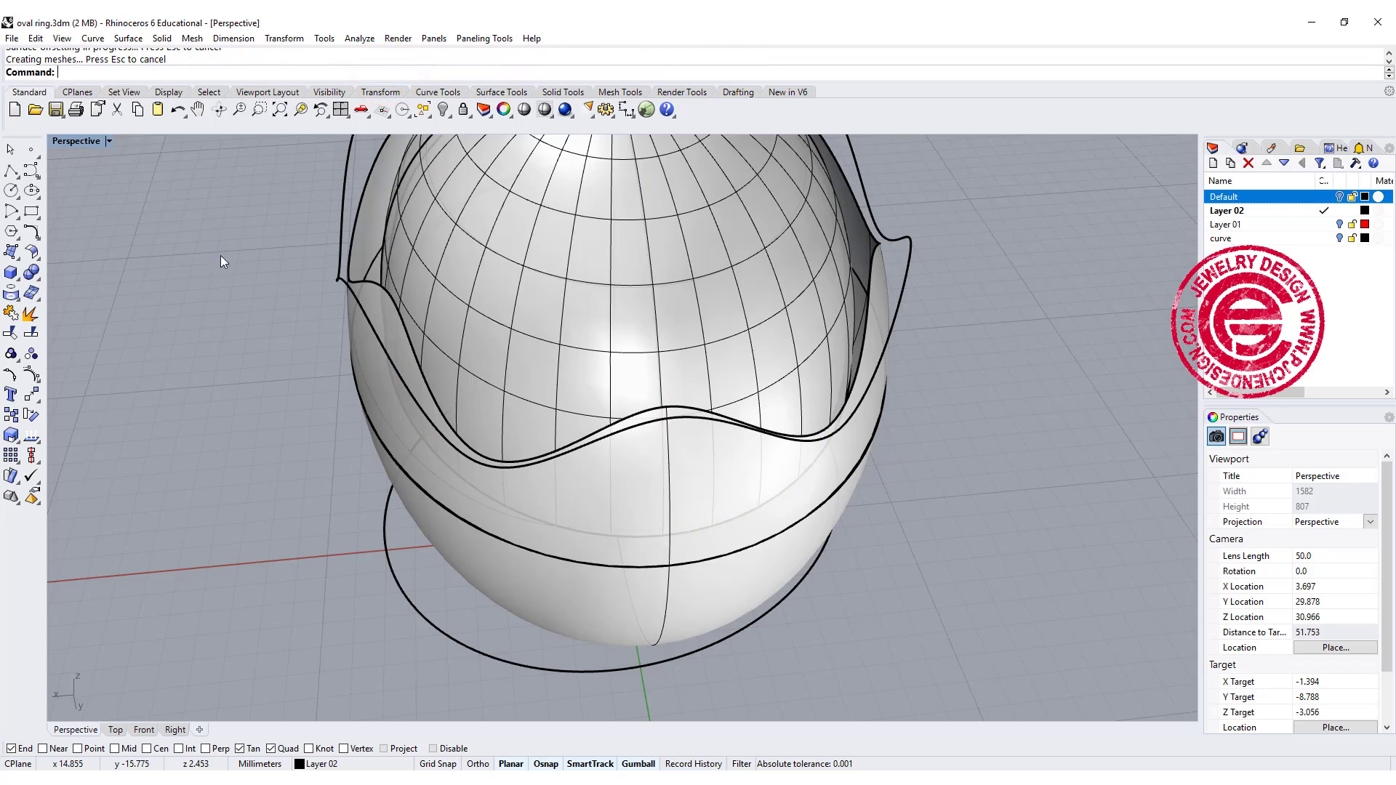
Step: Pull the outer wavy curve onto the dome surface and orbit around to check it
right_drag(518, 293, 99, 212)
click(15, 293)
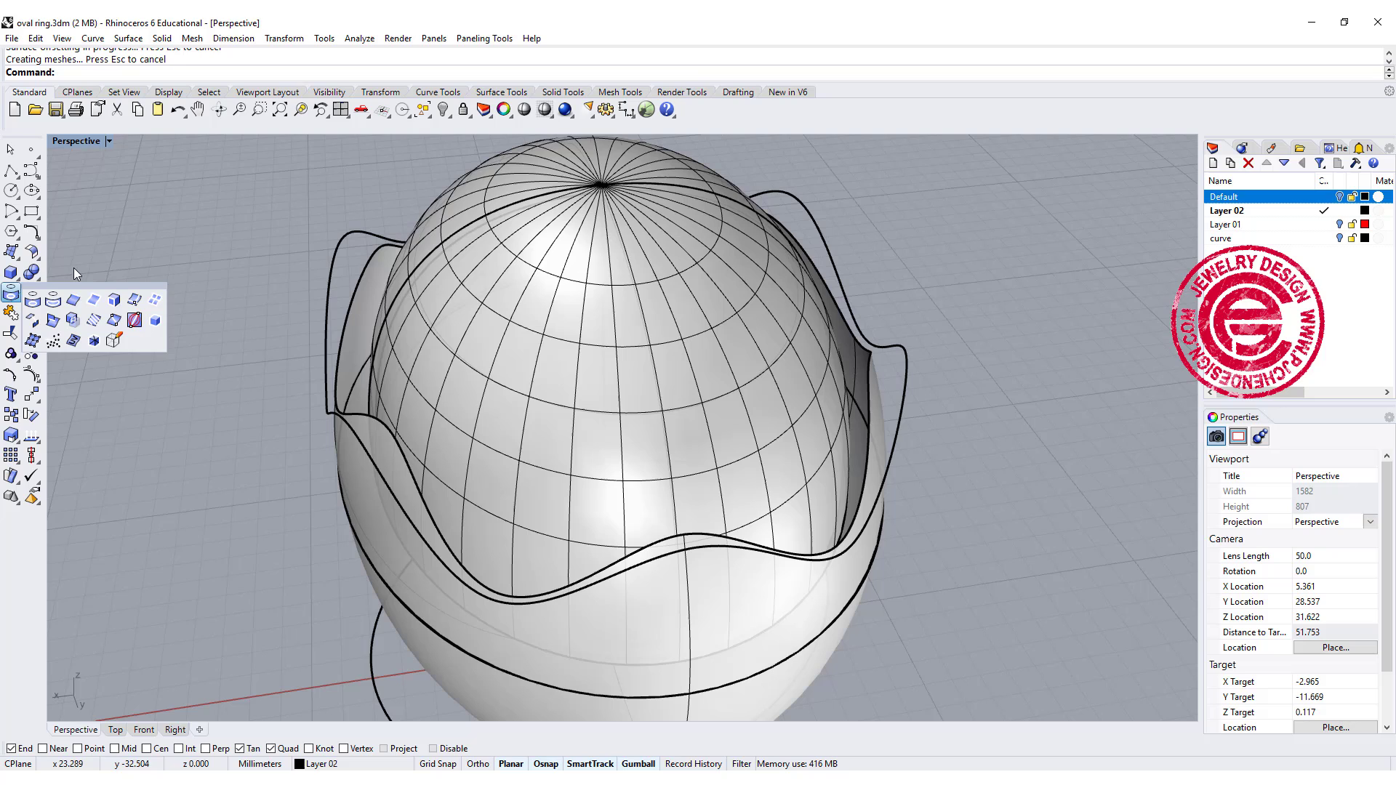
click(51, 311)
click(331, 245)
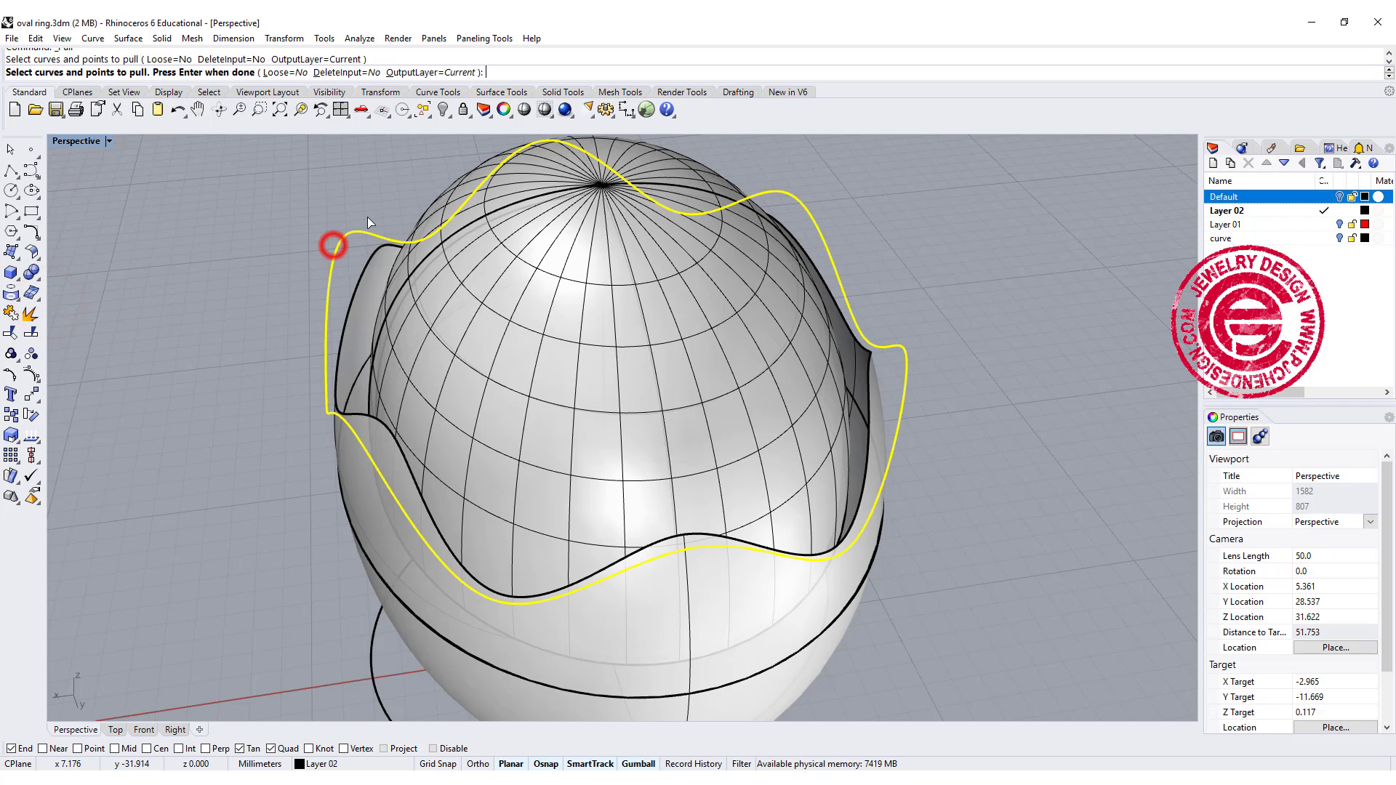
key(Return)
click(429, 205)
key(Return)
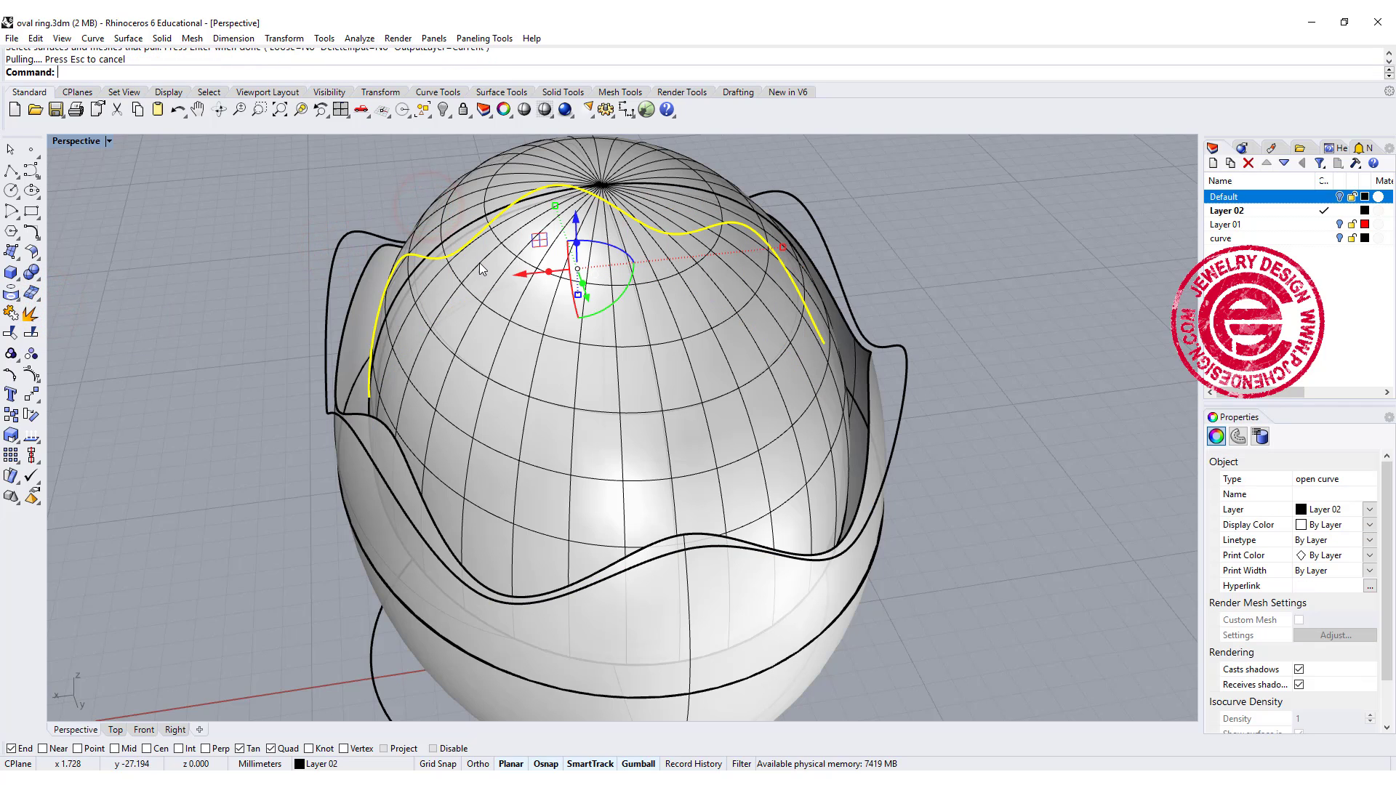
right_drag(461, 318, 320, 348)
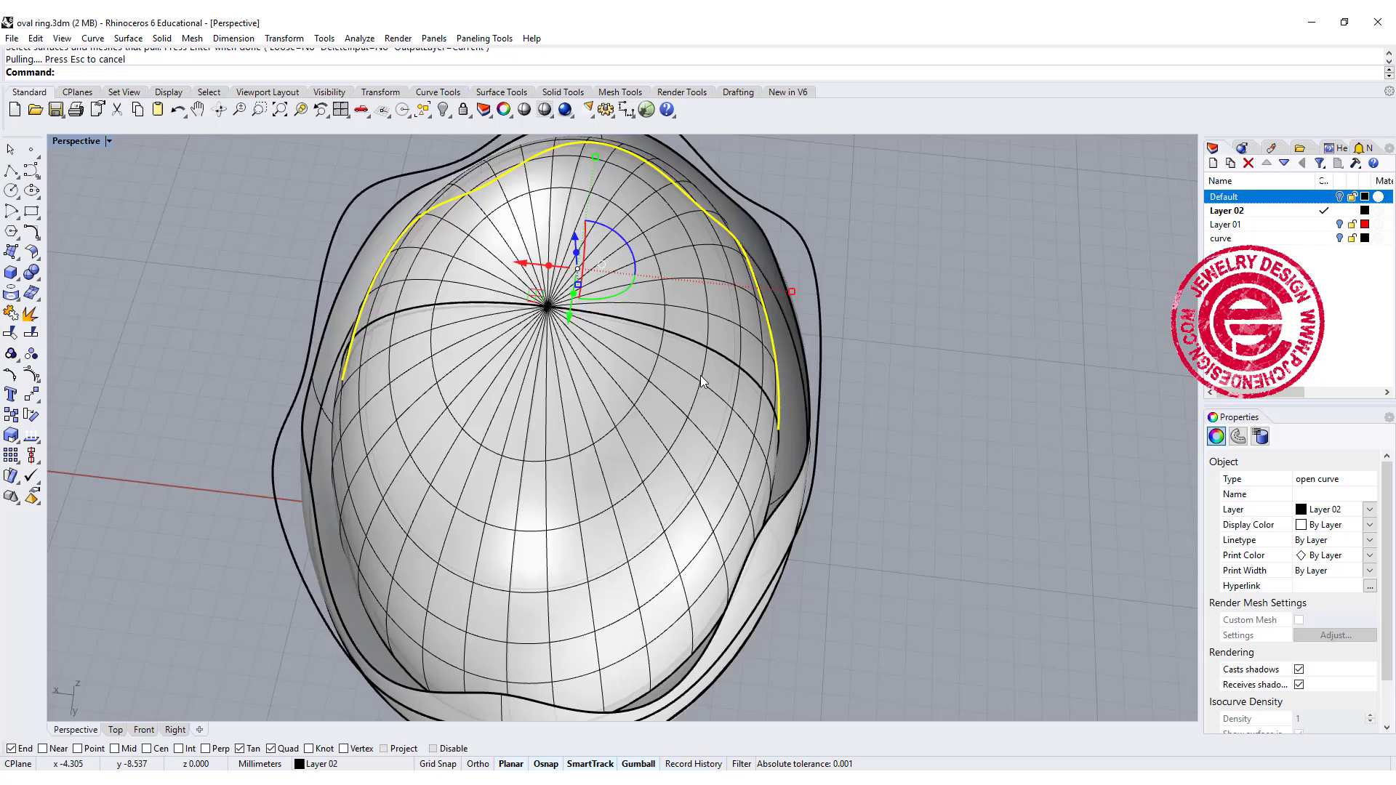
right_drag(702, 382, 499, 339)
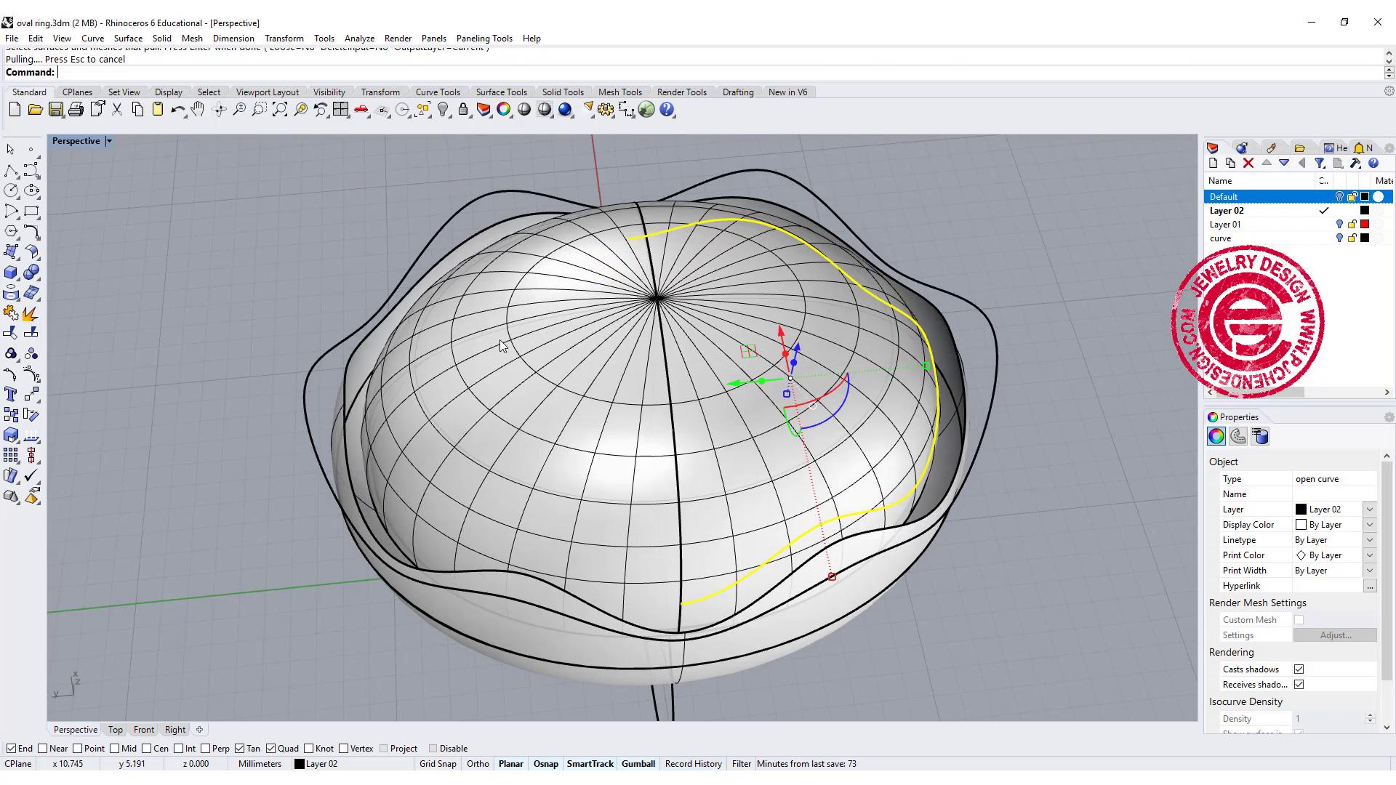
Step: Retry pulling the outer wavy curve, then cancel the attempt amid overlapping picks
click(380, 225)
right_click(380, 225)
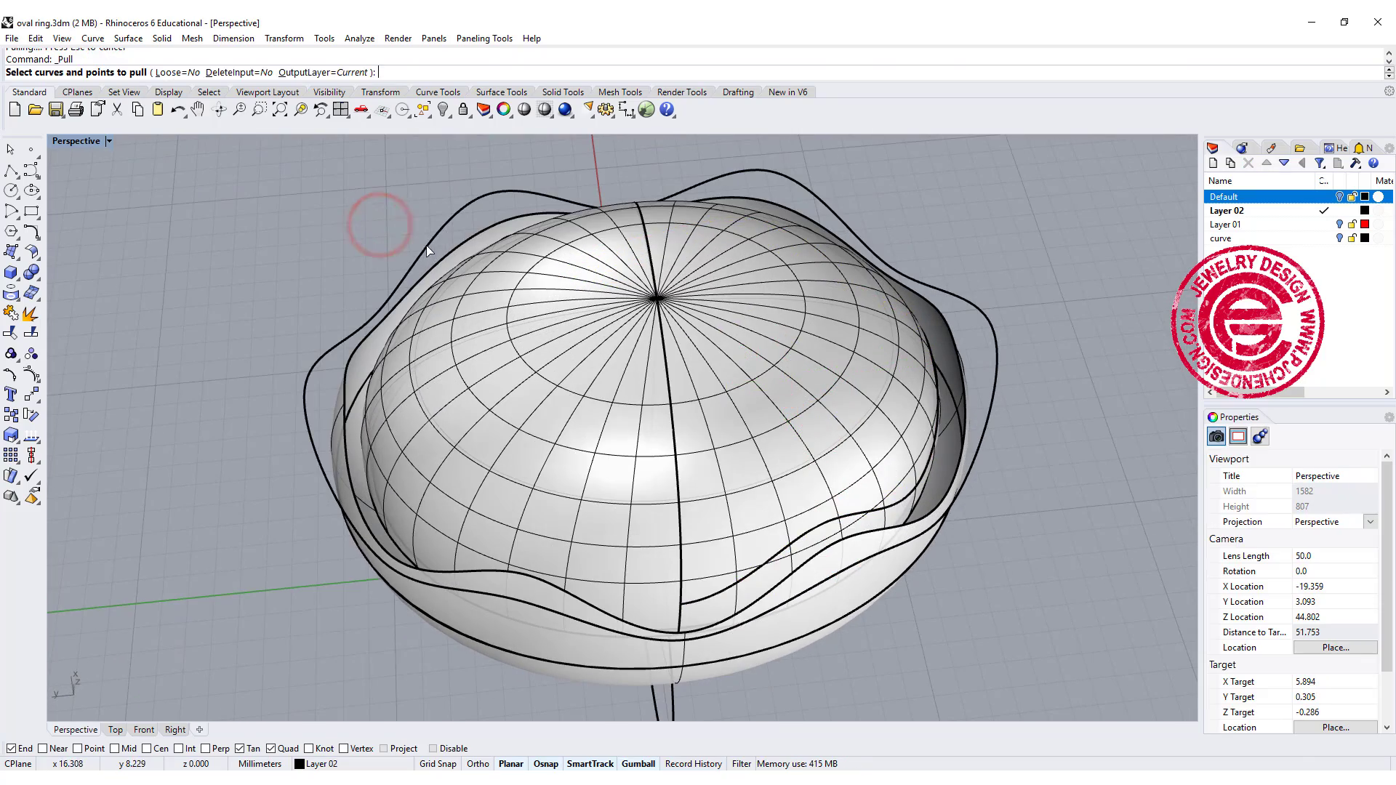
click(426, 246)
click(460, 303)
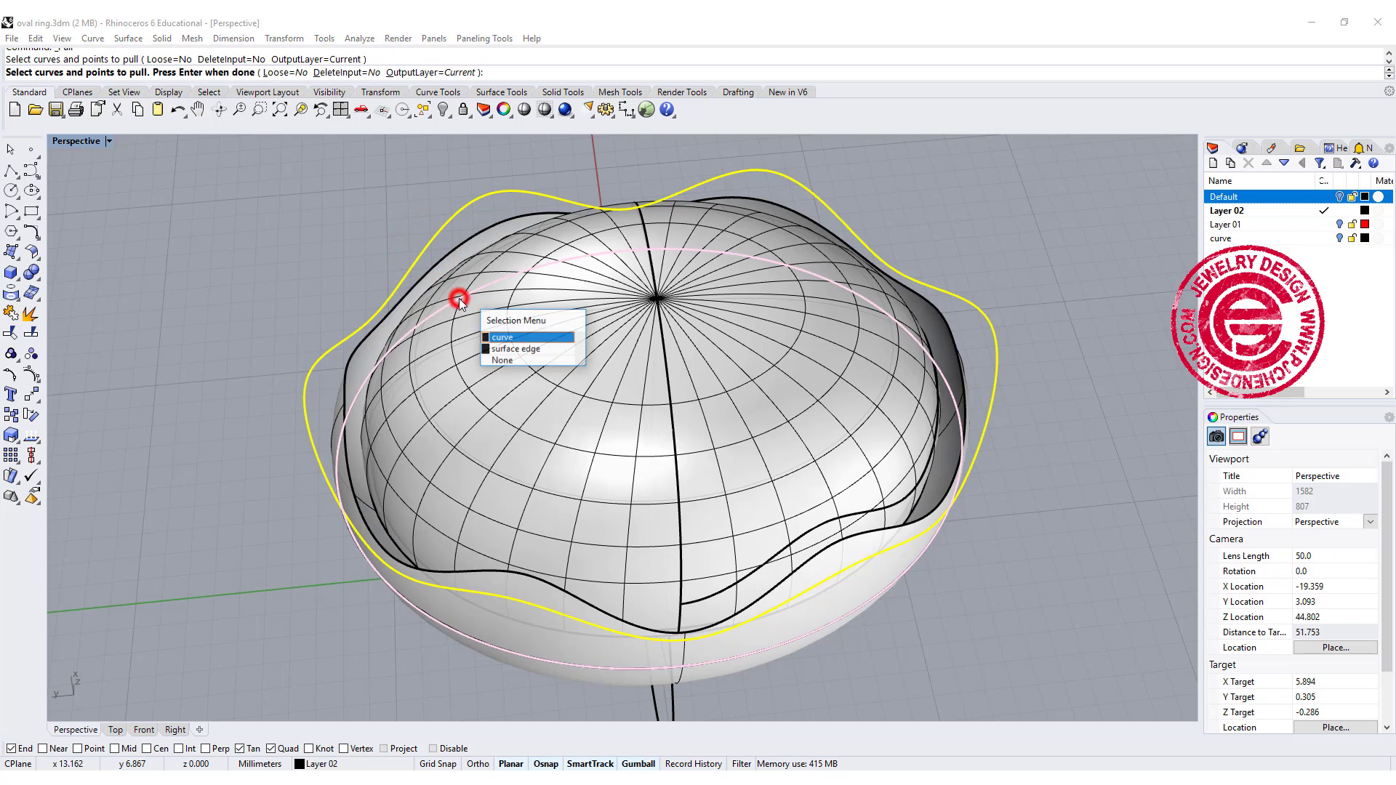
click(498, 362)
scroll(469, 284, up, 4)
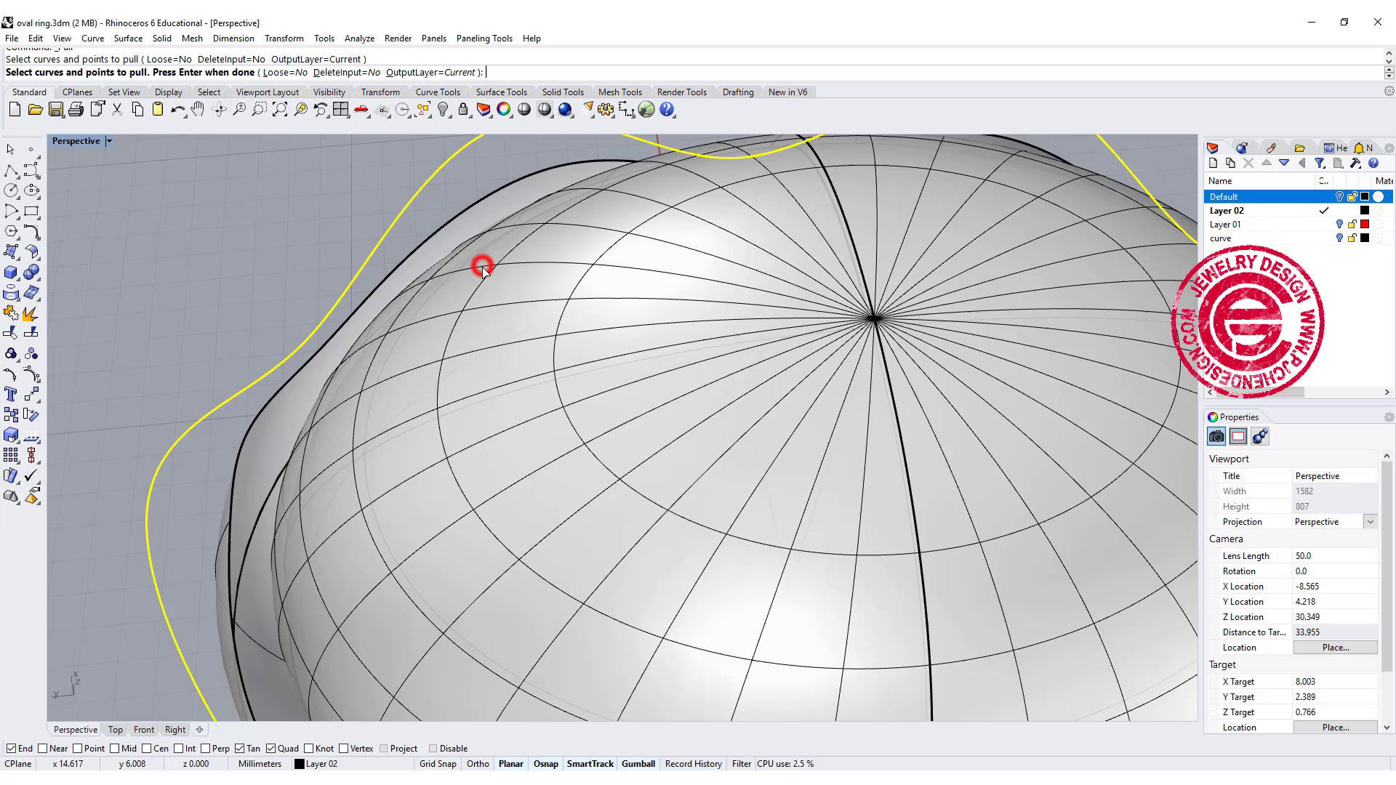
right_click(482, 268)
Step: Pull the wavy curve onto the dome and select the resulting curve
click(11, 293)
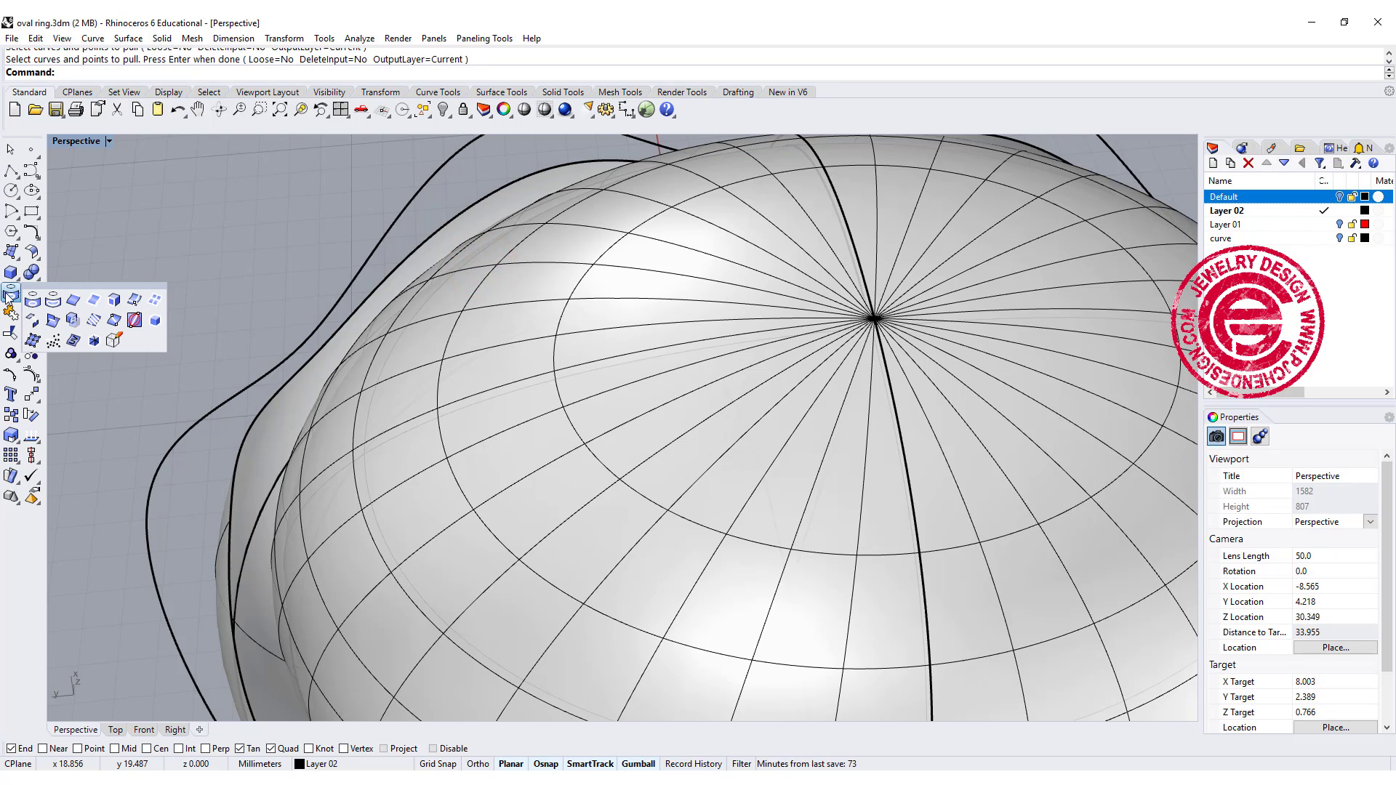
click(43, 298)
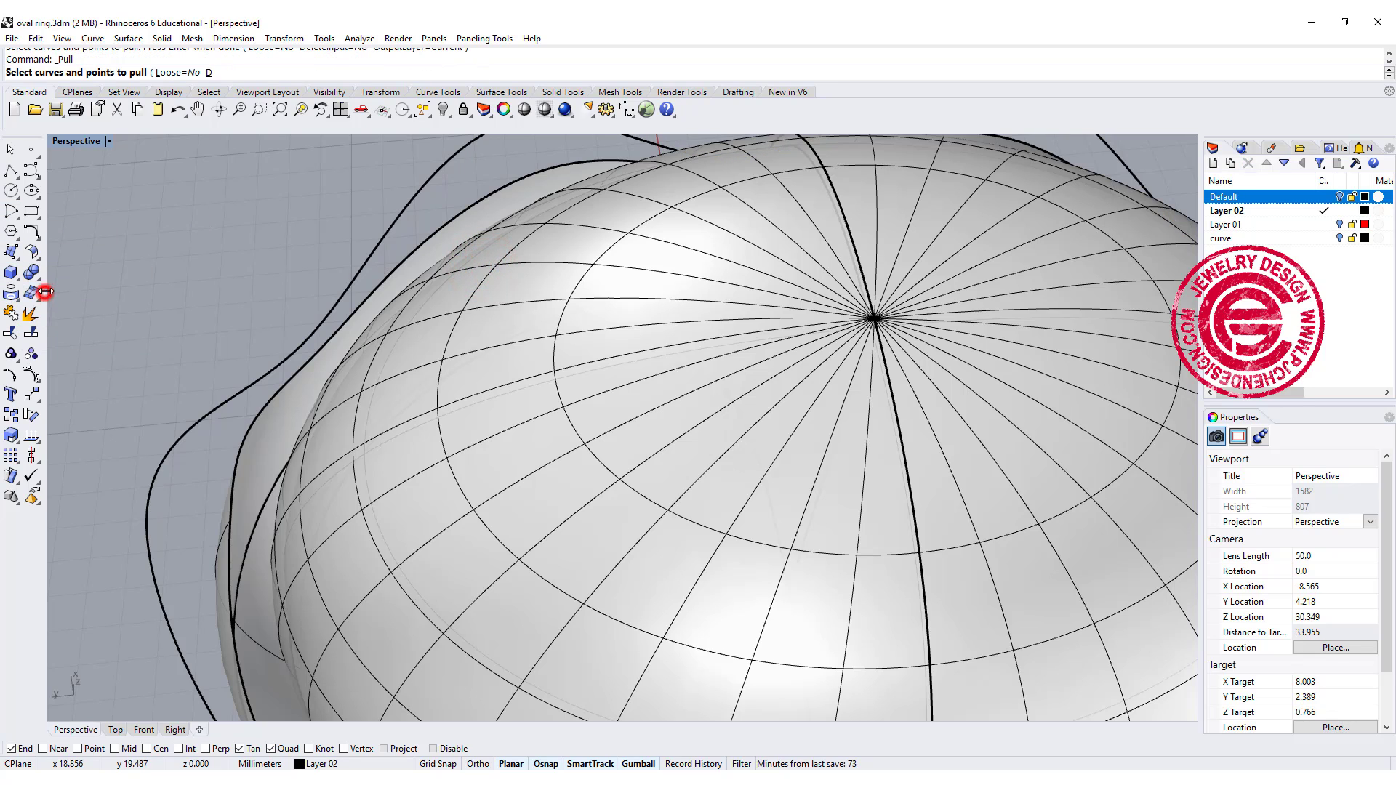
click(395, 219)
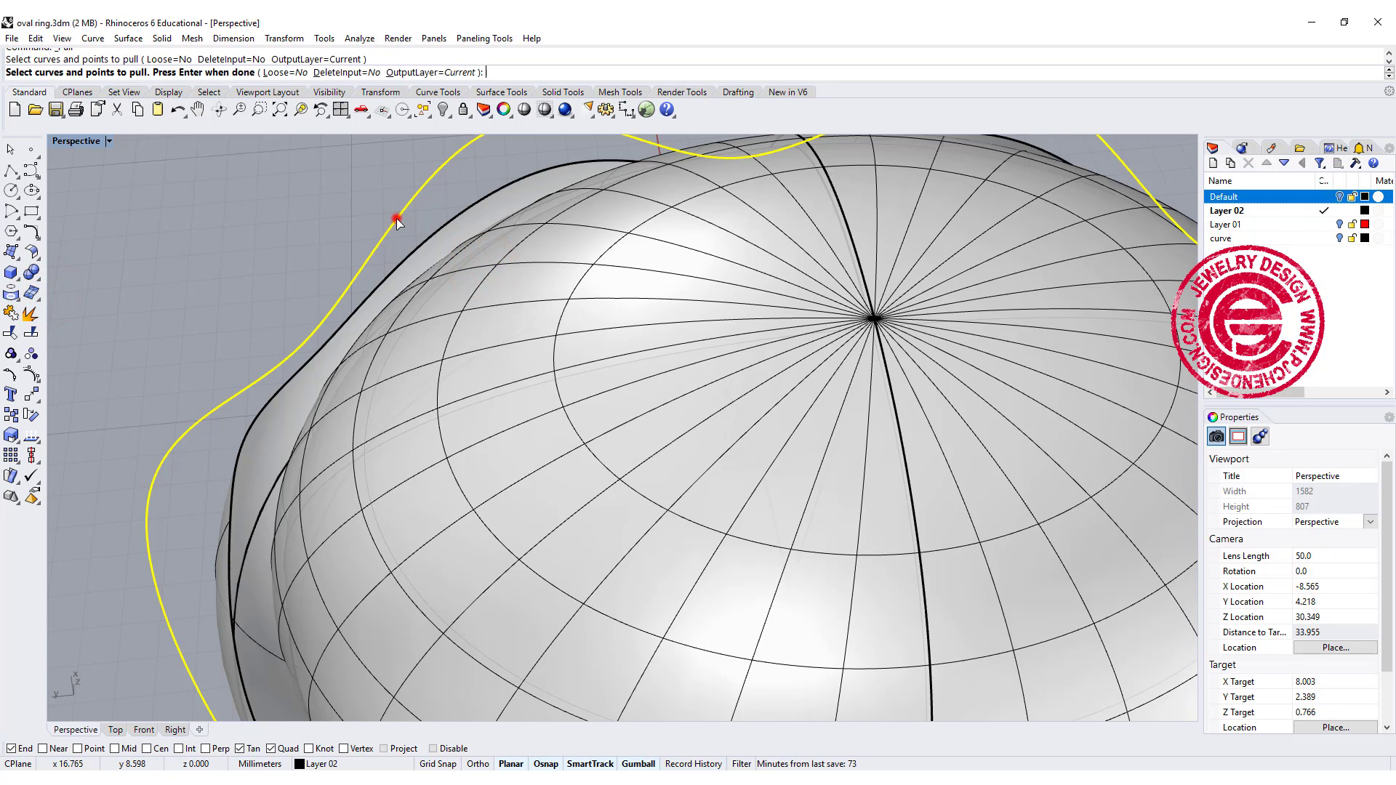
right_click(587, 227)
click(586, 226)
right_click(586, 226)
scroll(578, 247, down, 4)
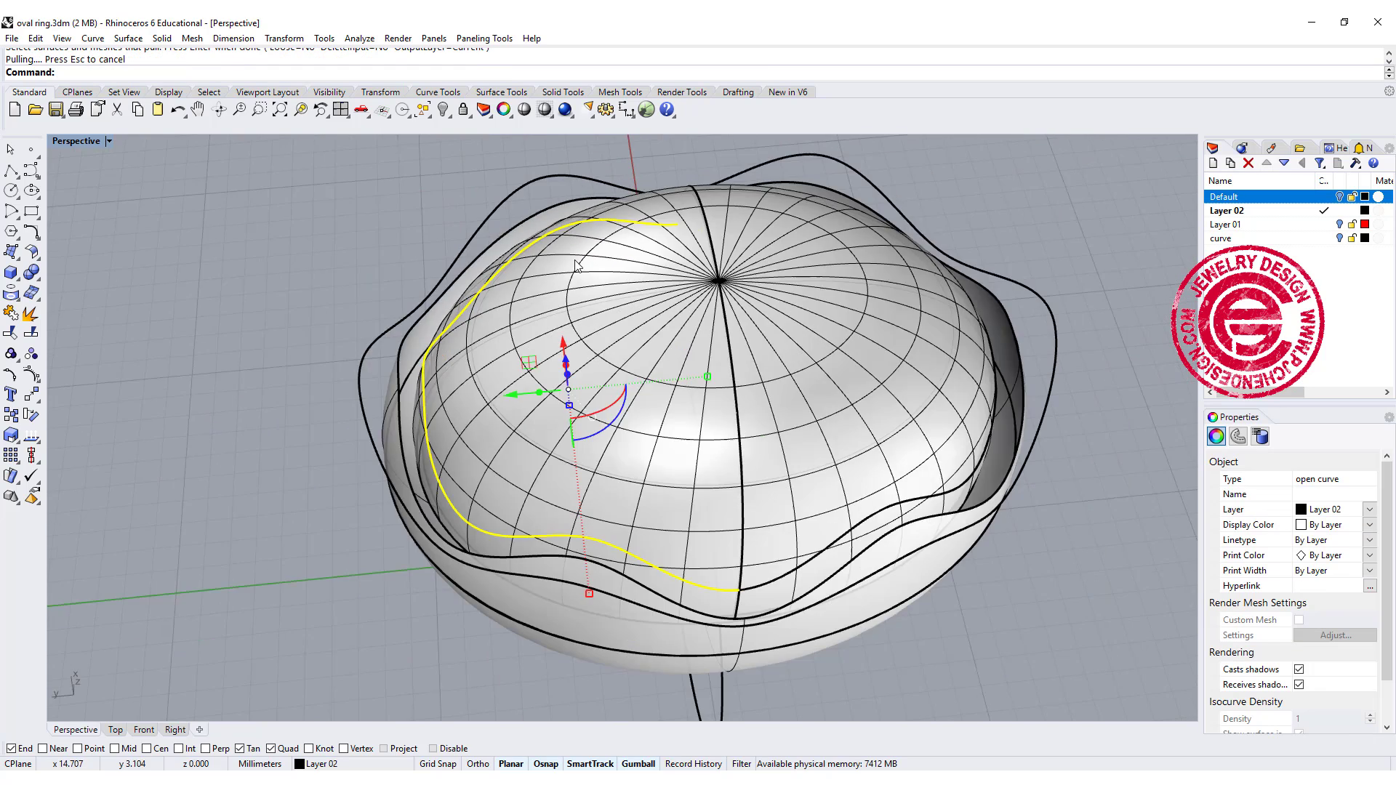
scroll(577, 266, up, 5)
click(708, 275)
scroll(702, 273, down, 6)
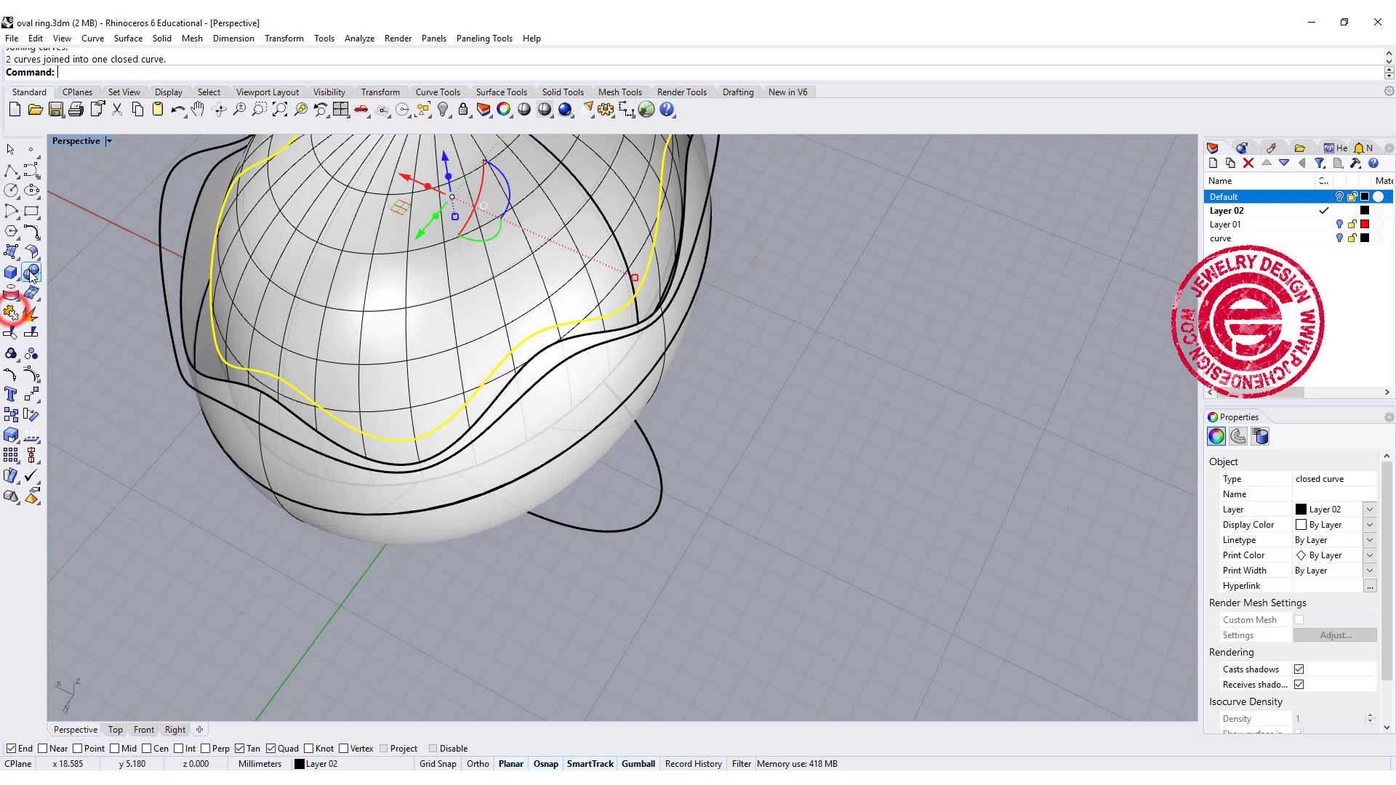
Step: Trim the dome with the pulled curve and delete the cut-off surface piece
click(11, 334)
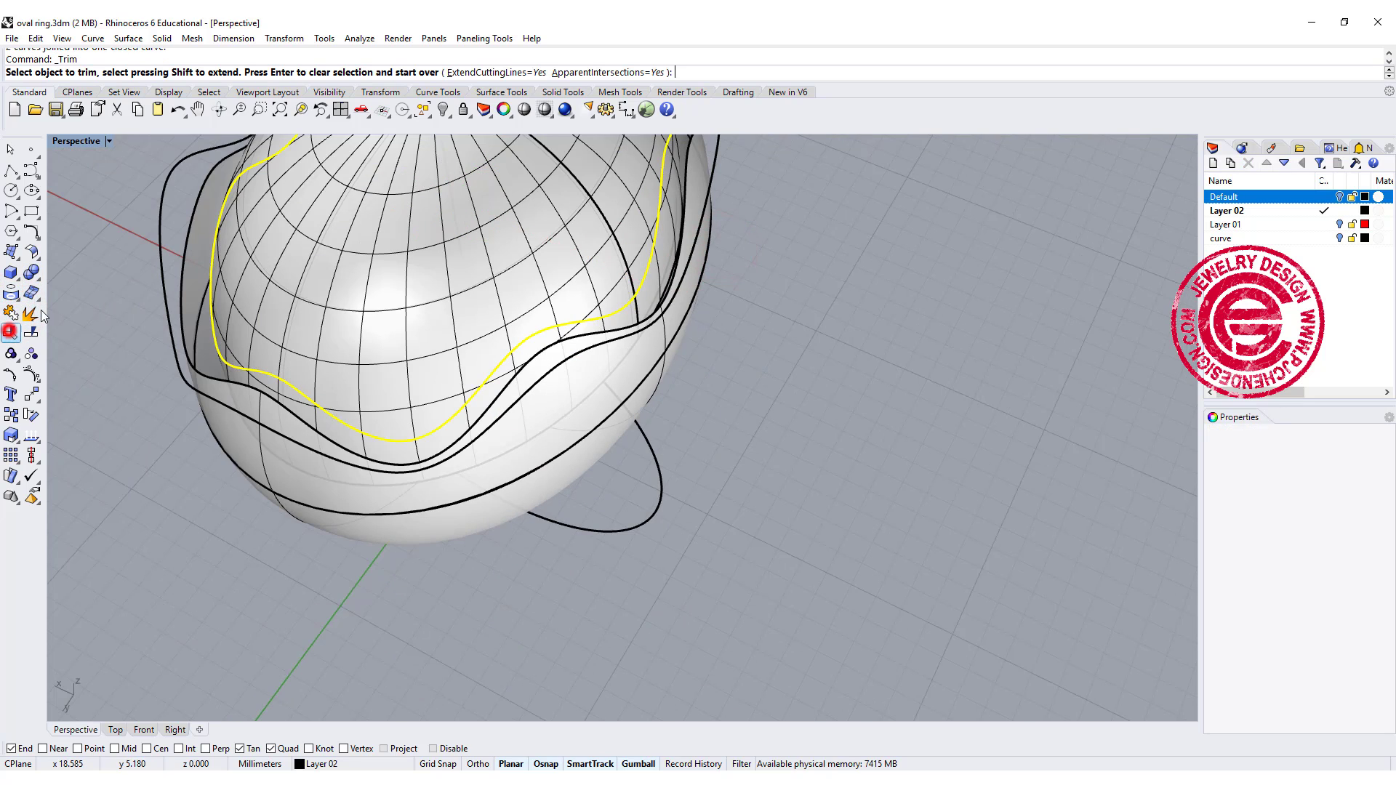
click(365, 300)
click(709, 318)
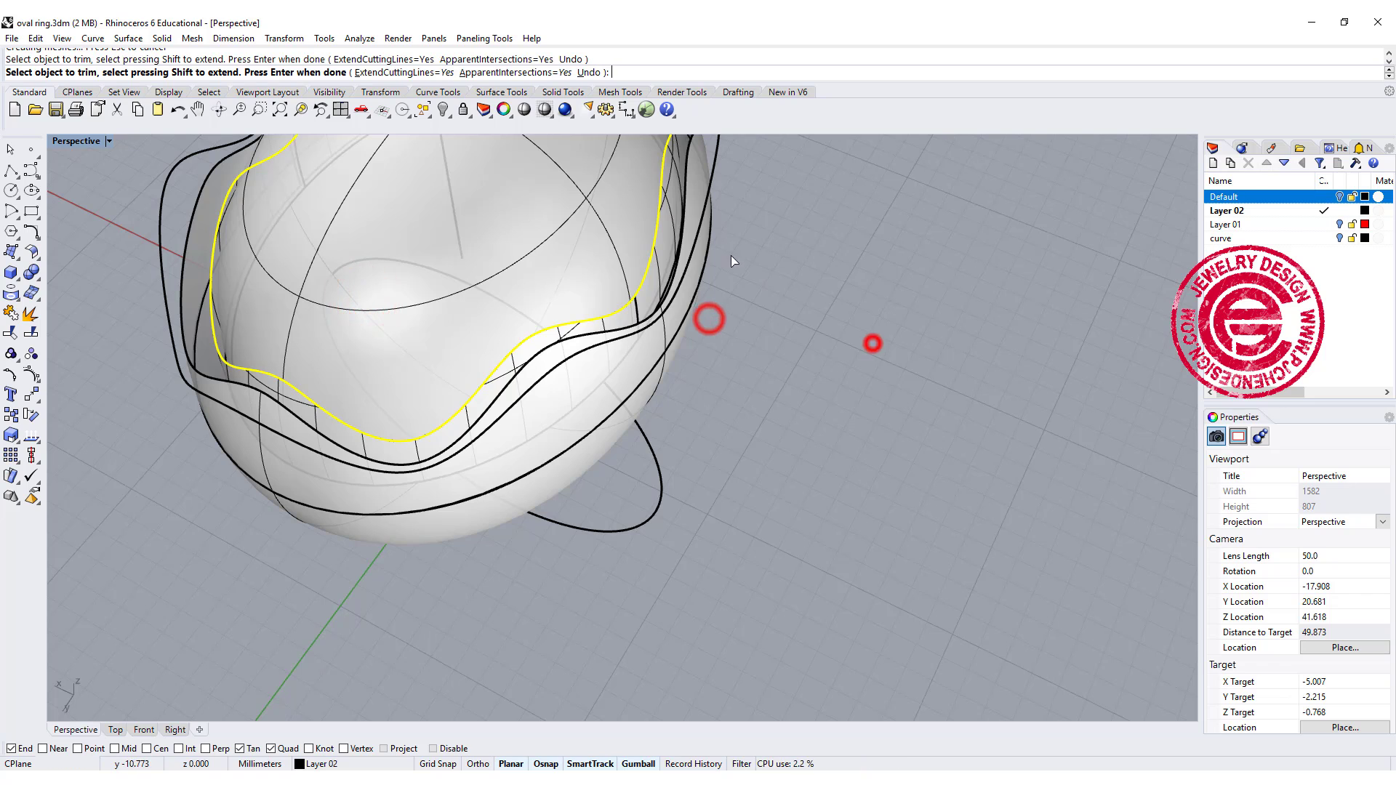
right_drag(873, 343, 787, 295)
key(Return)
click(552, 286)
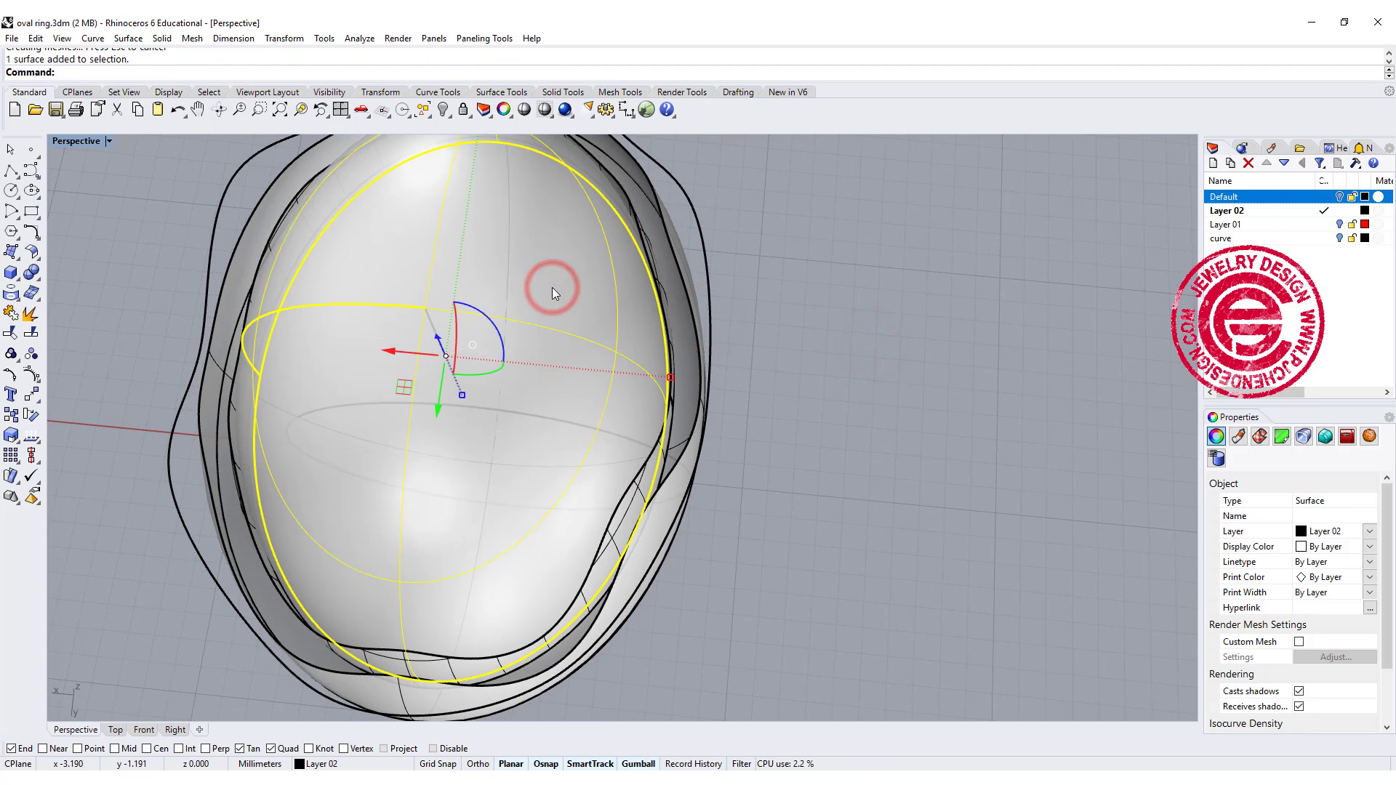
key(Delete)
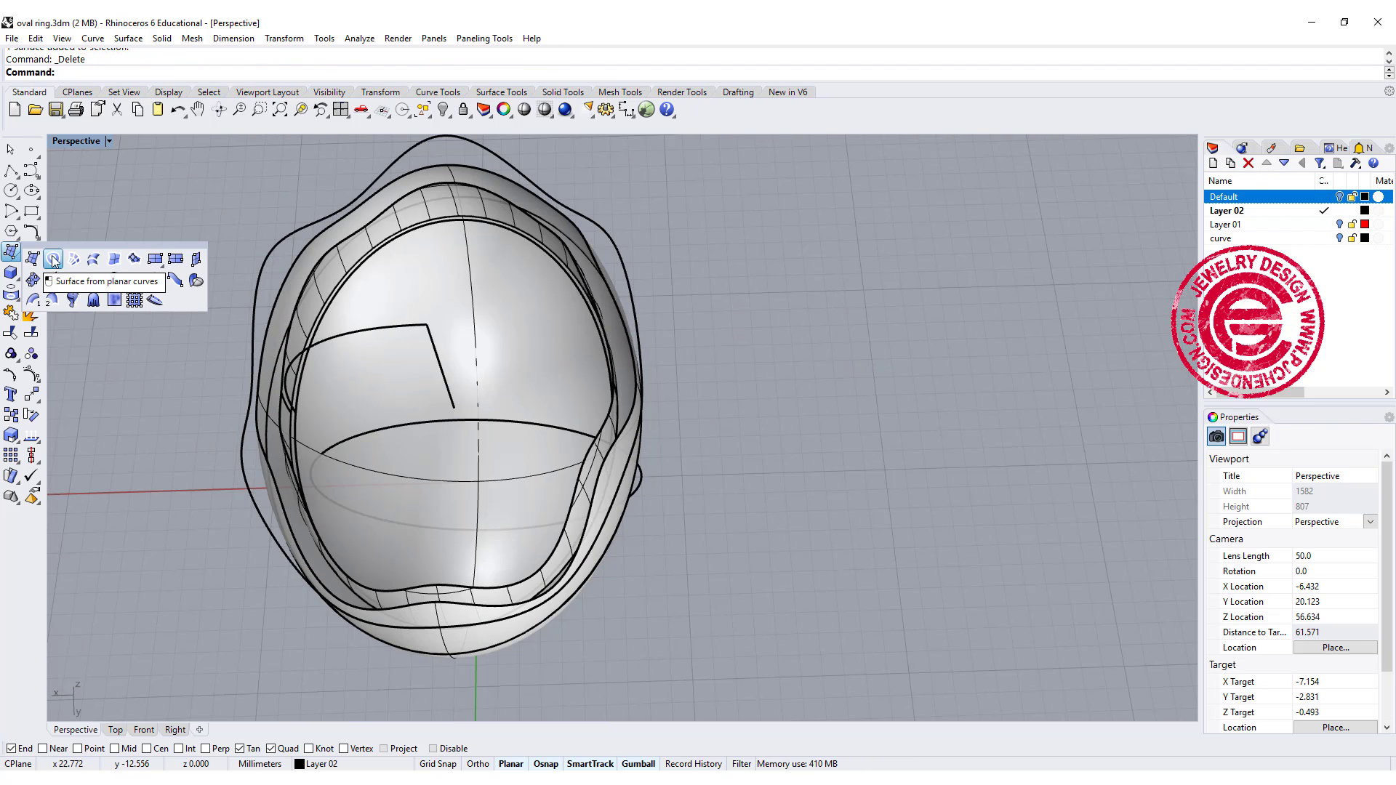
Step: Create a flat planar surface from the oval curve
click(53, 259)
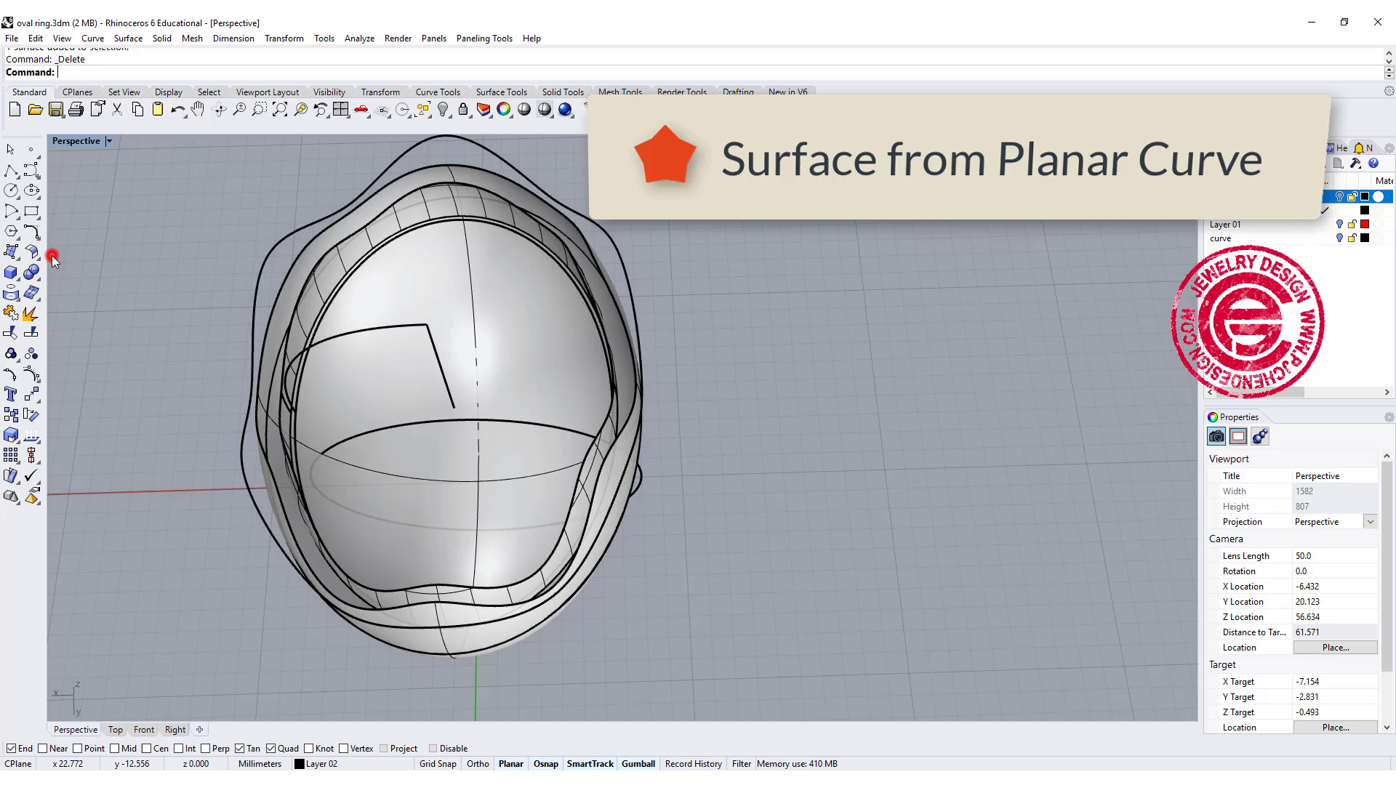
click(567, 271)
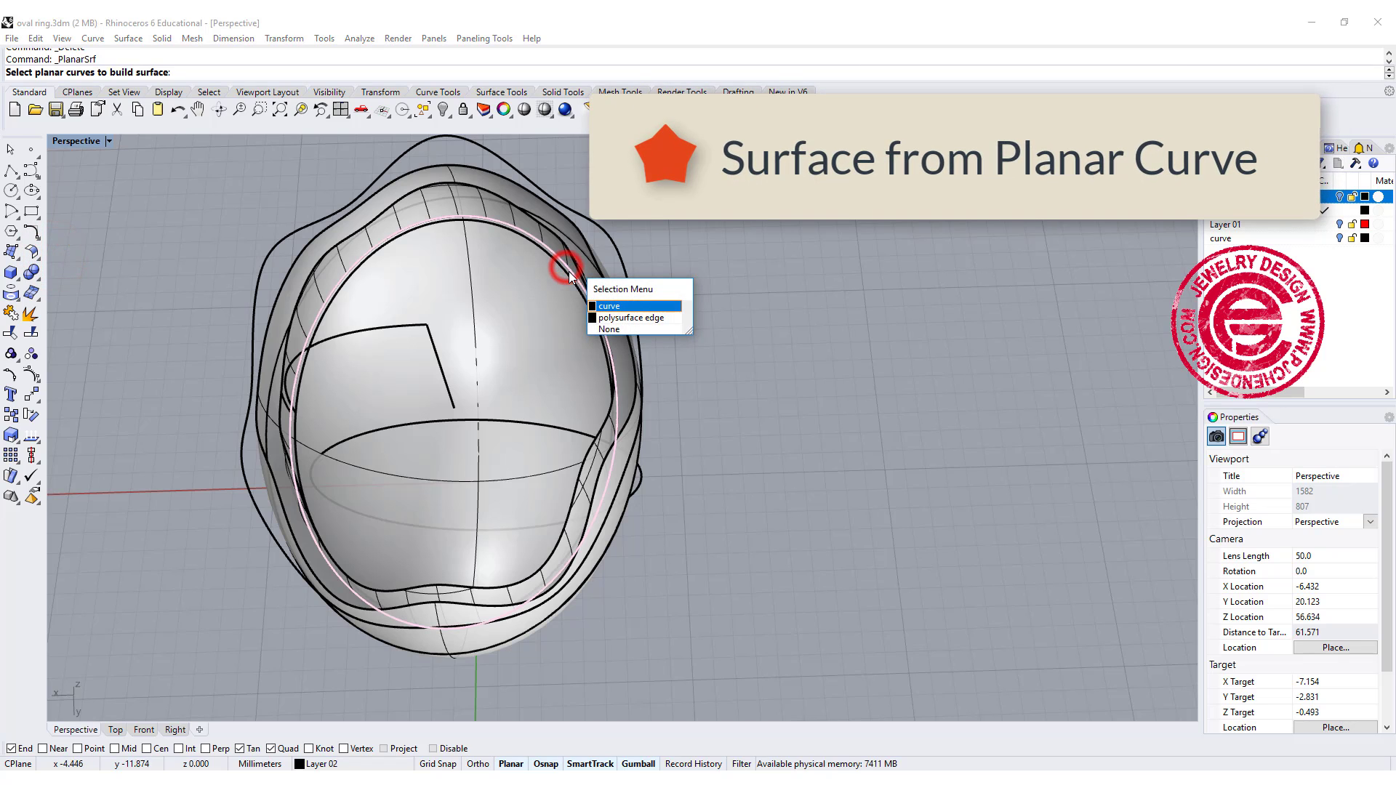
click(595, 306)
key(Return)
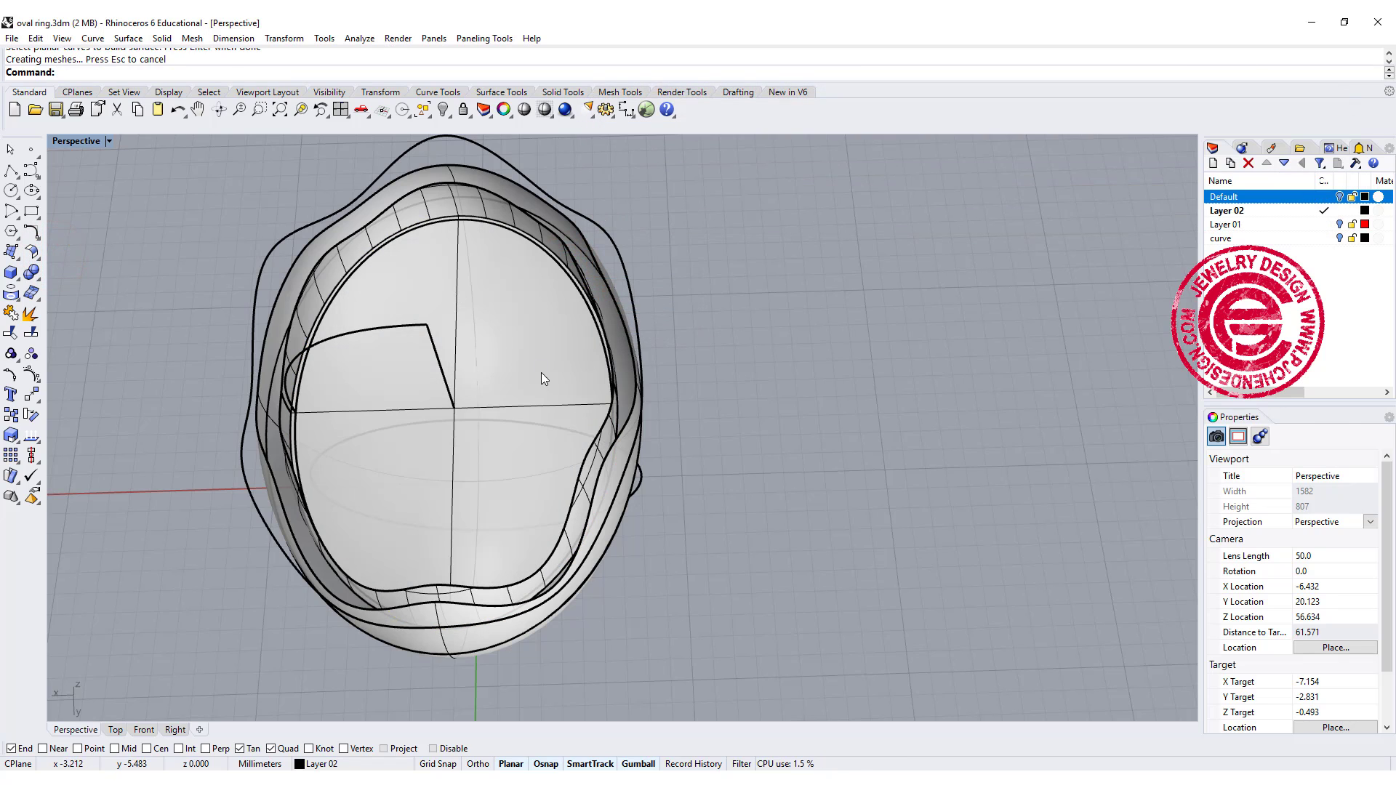
Step: Join the flat oval surface with the inner shell into one polysurface
click(536, 343)
right_drag(545, 339, 617, 264)
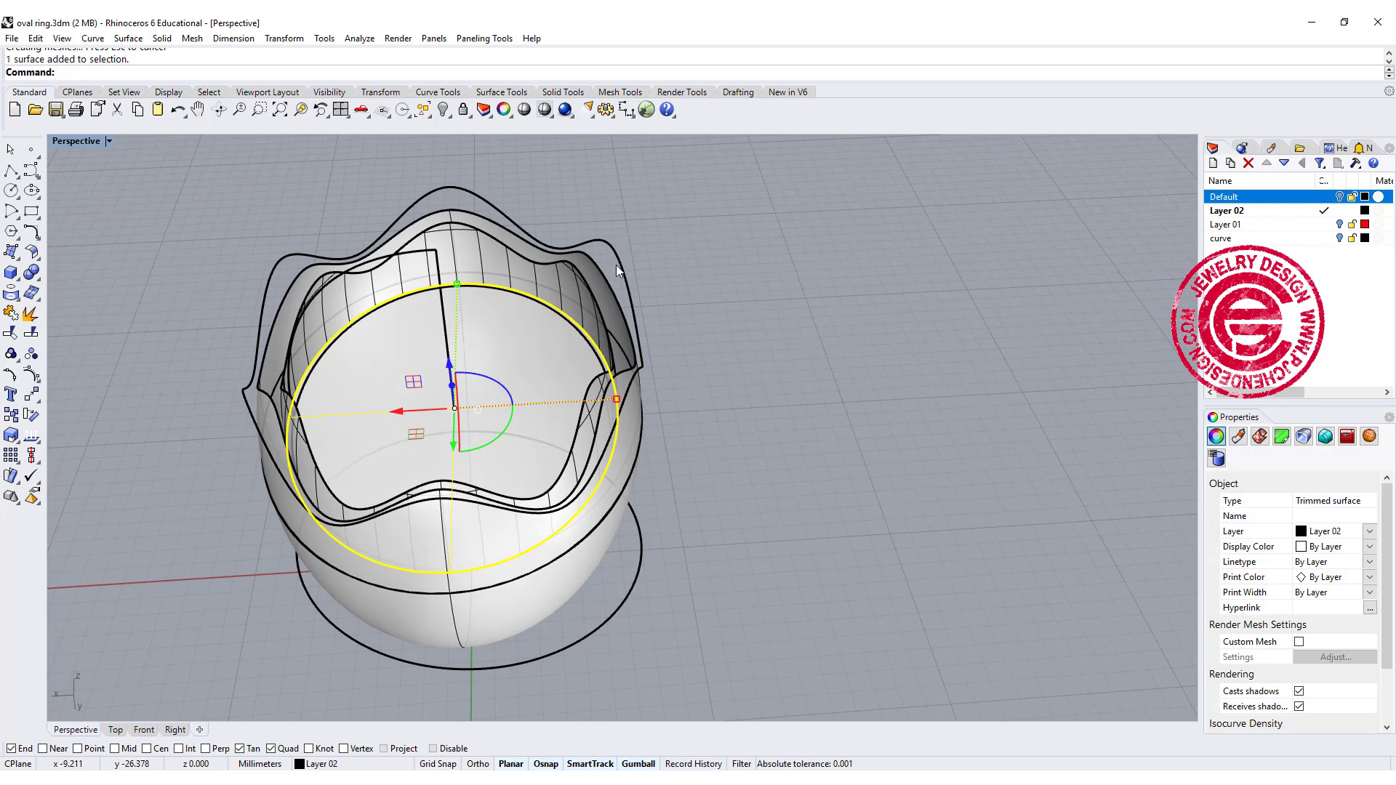
shift+click(539, 291)
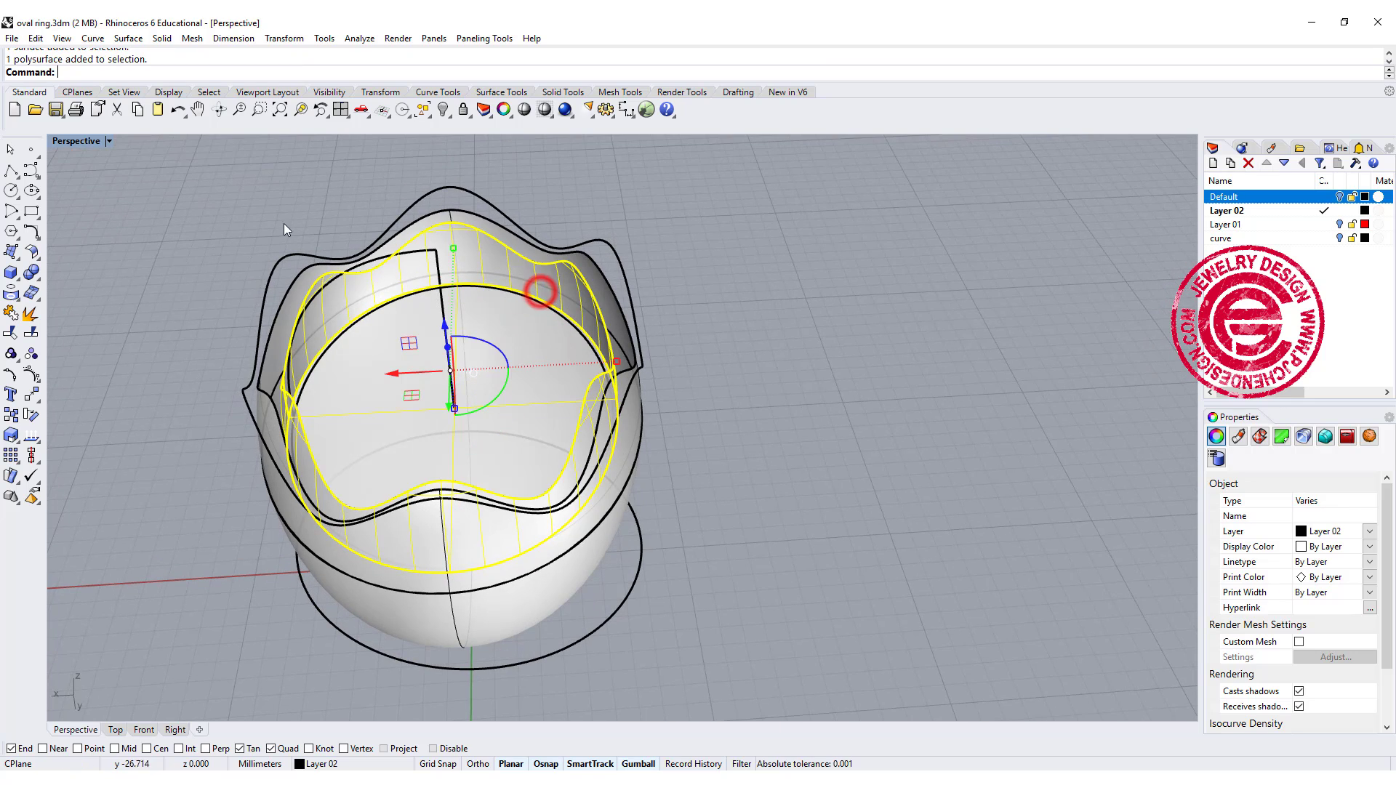
click(8, 314)
right_drag(744, 326, 636, 338)
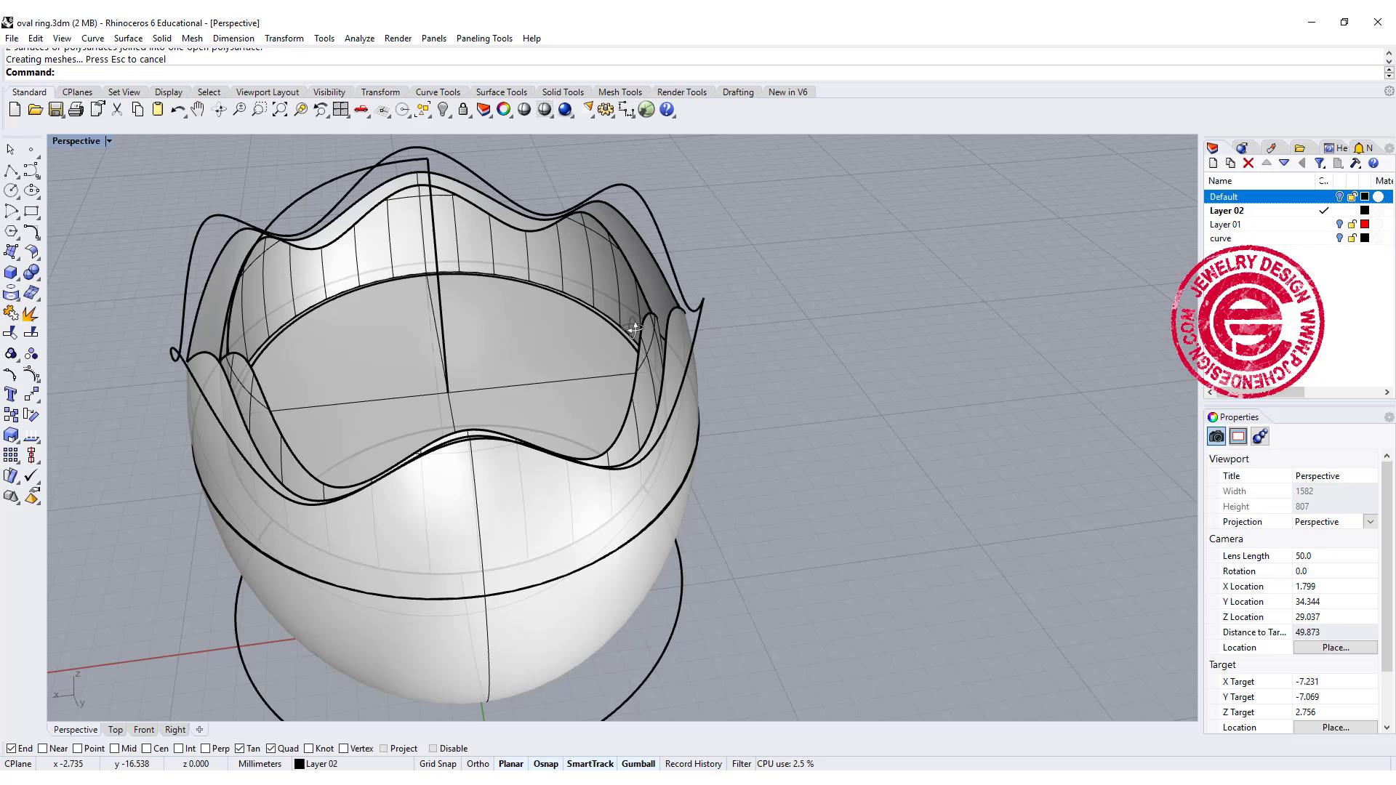
Step: Blend the inner and outer wavy edge chains with a curvature-continuous BlendSrf
right_drag(717, 334, 701, 372)
click(32, 252)
click(175, 259)
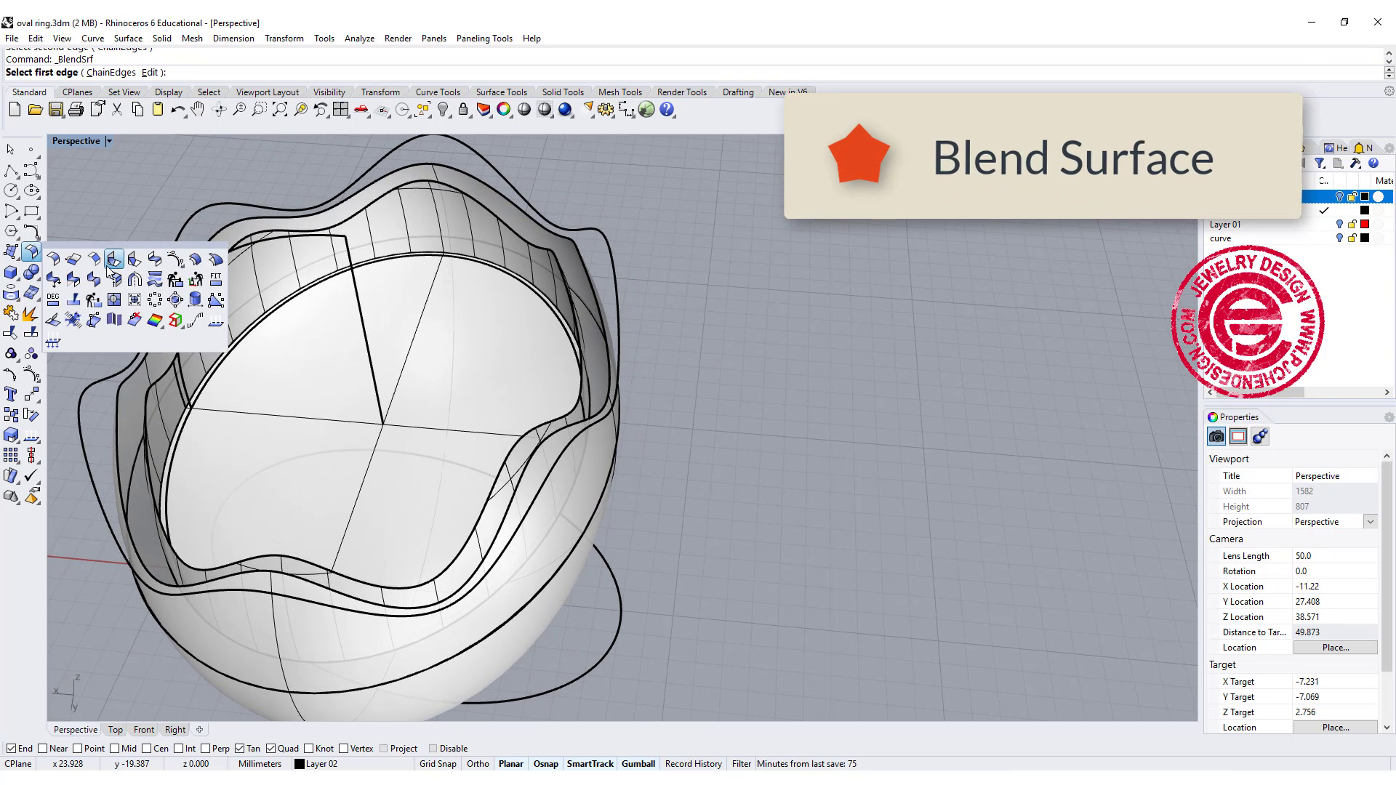
click(116, 72)
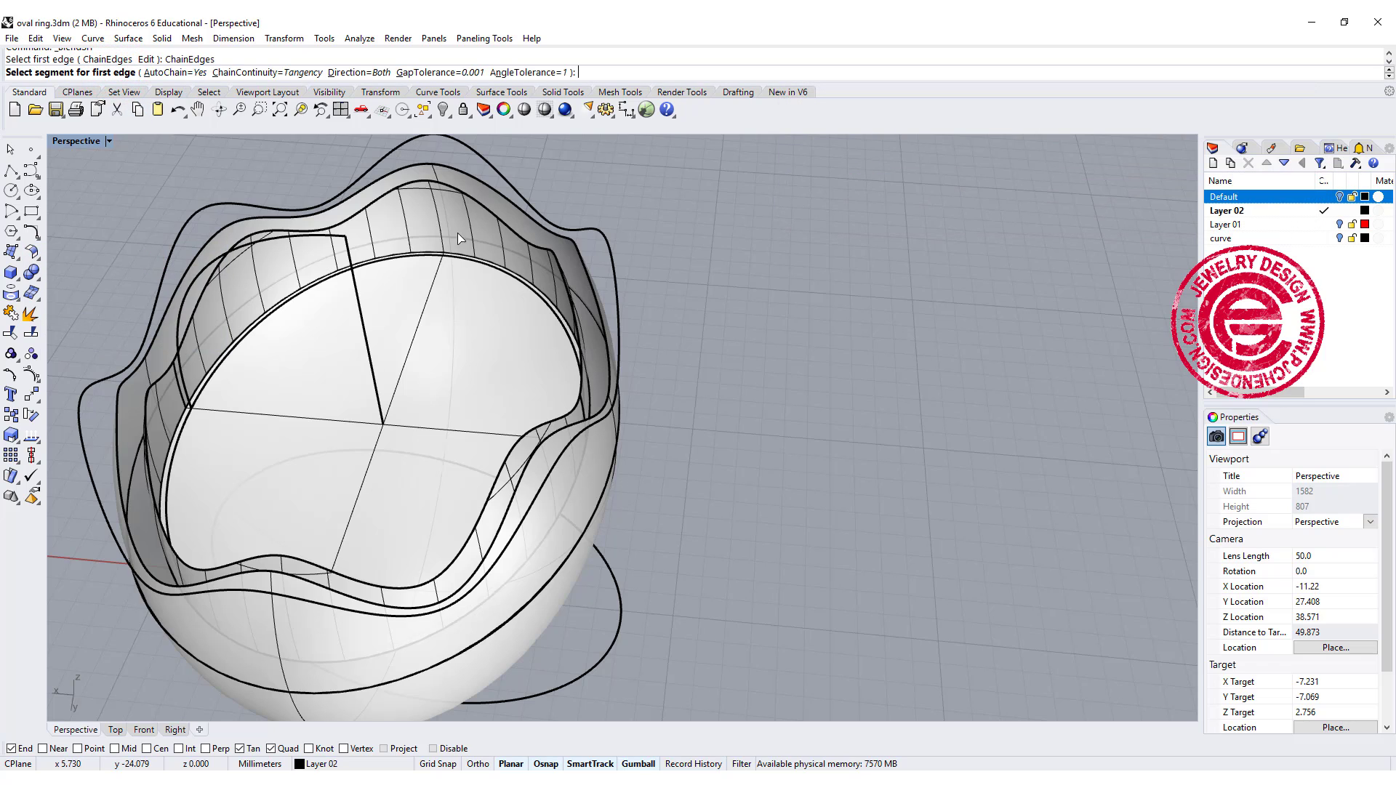
click(558, 271)
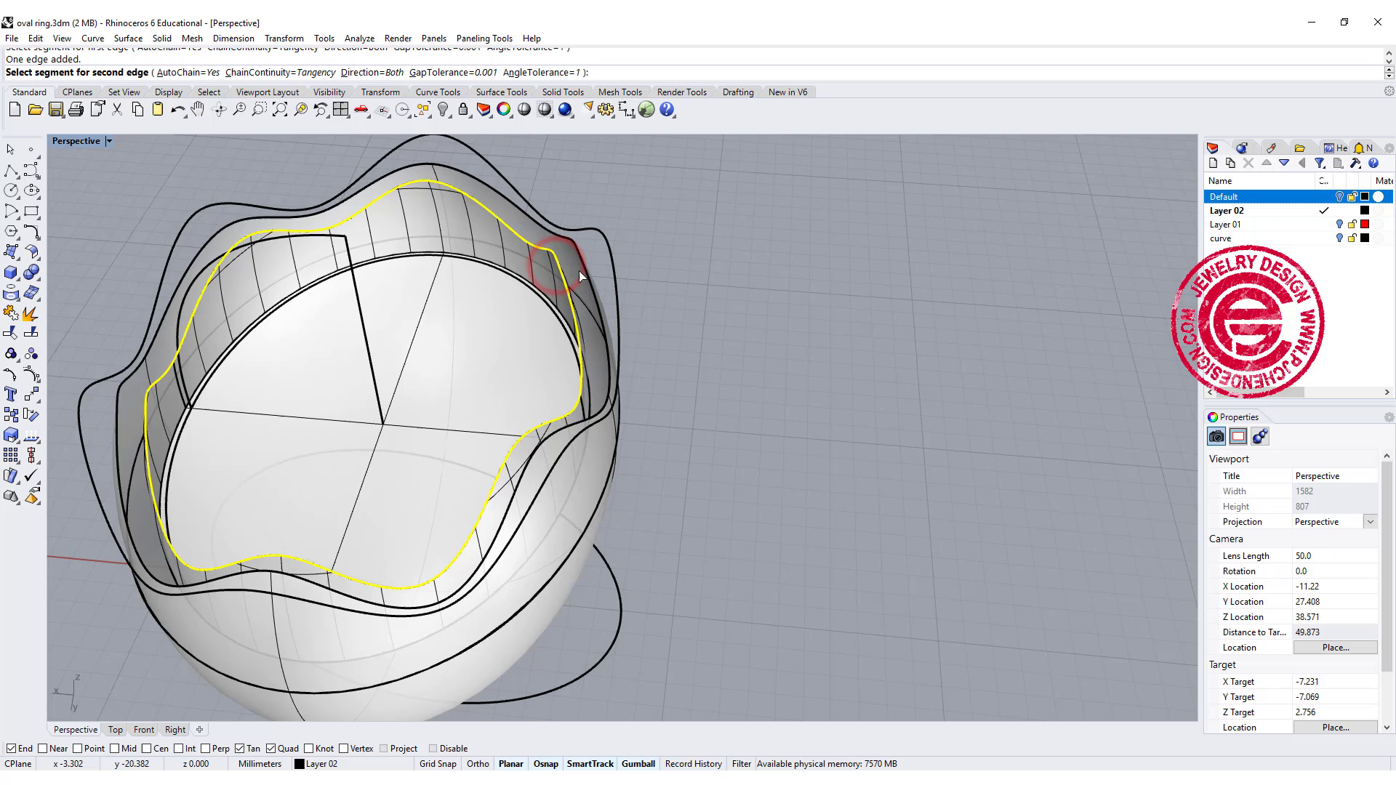
click(582, 267)
right_click(591, 265)
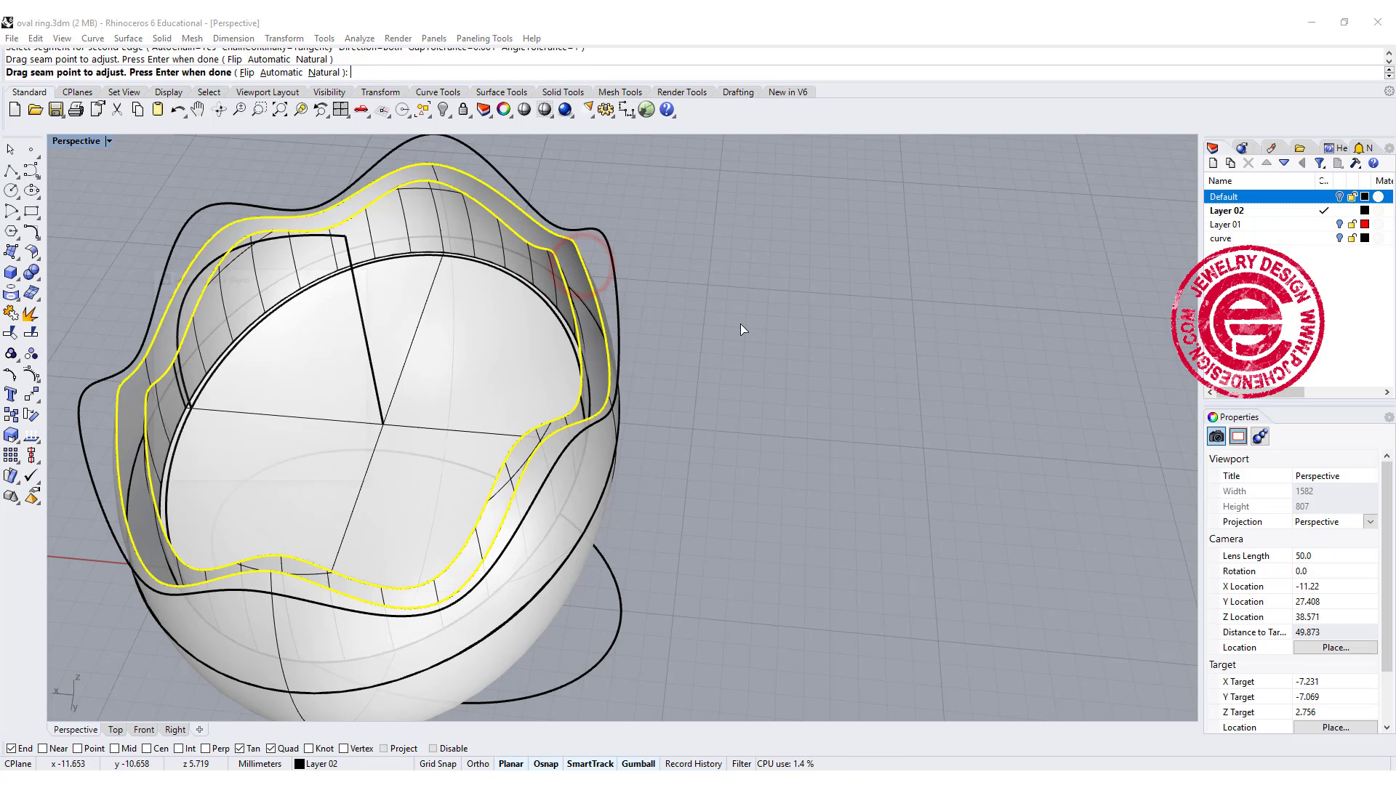
right_drag(682, 403, 633, 349)
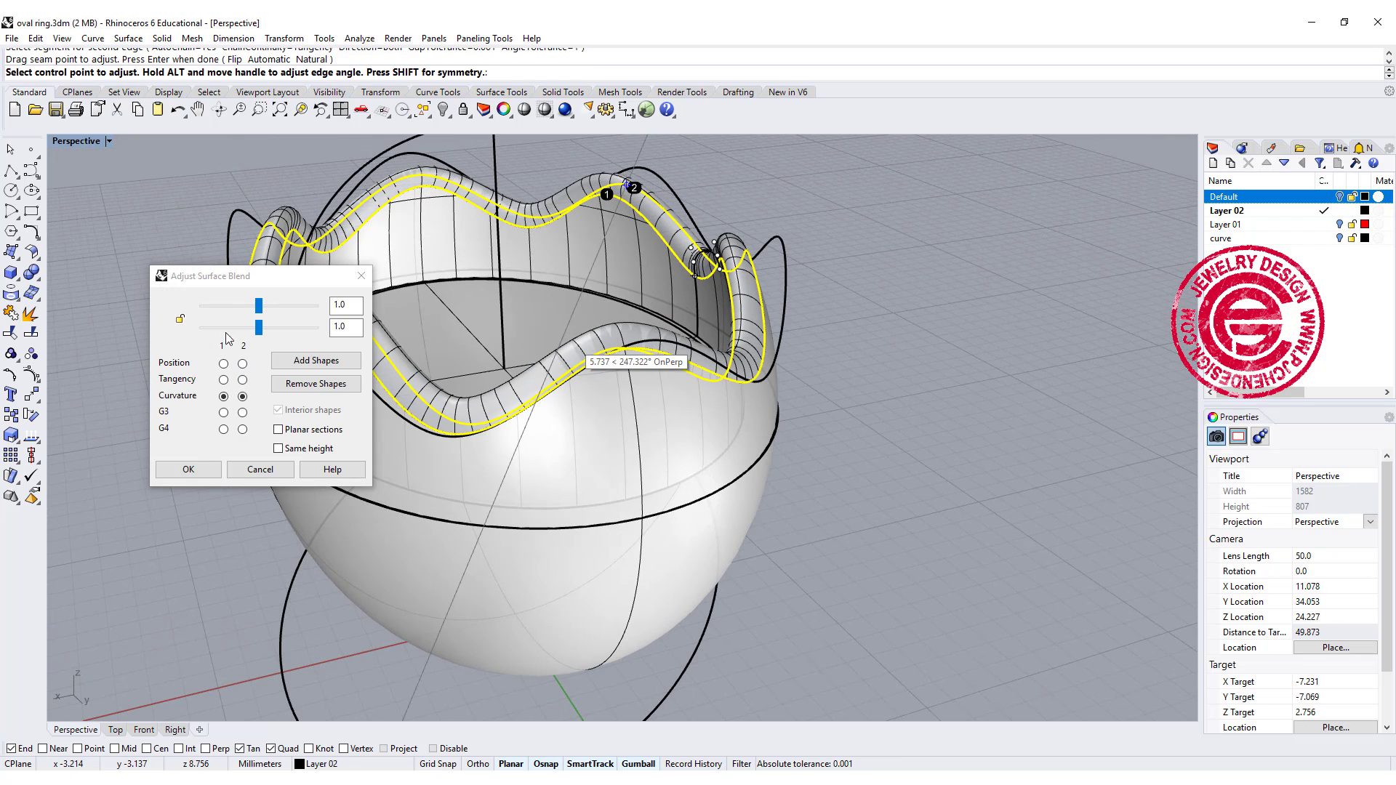
click(189, 470)
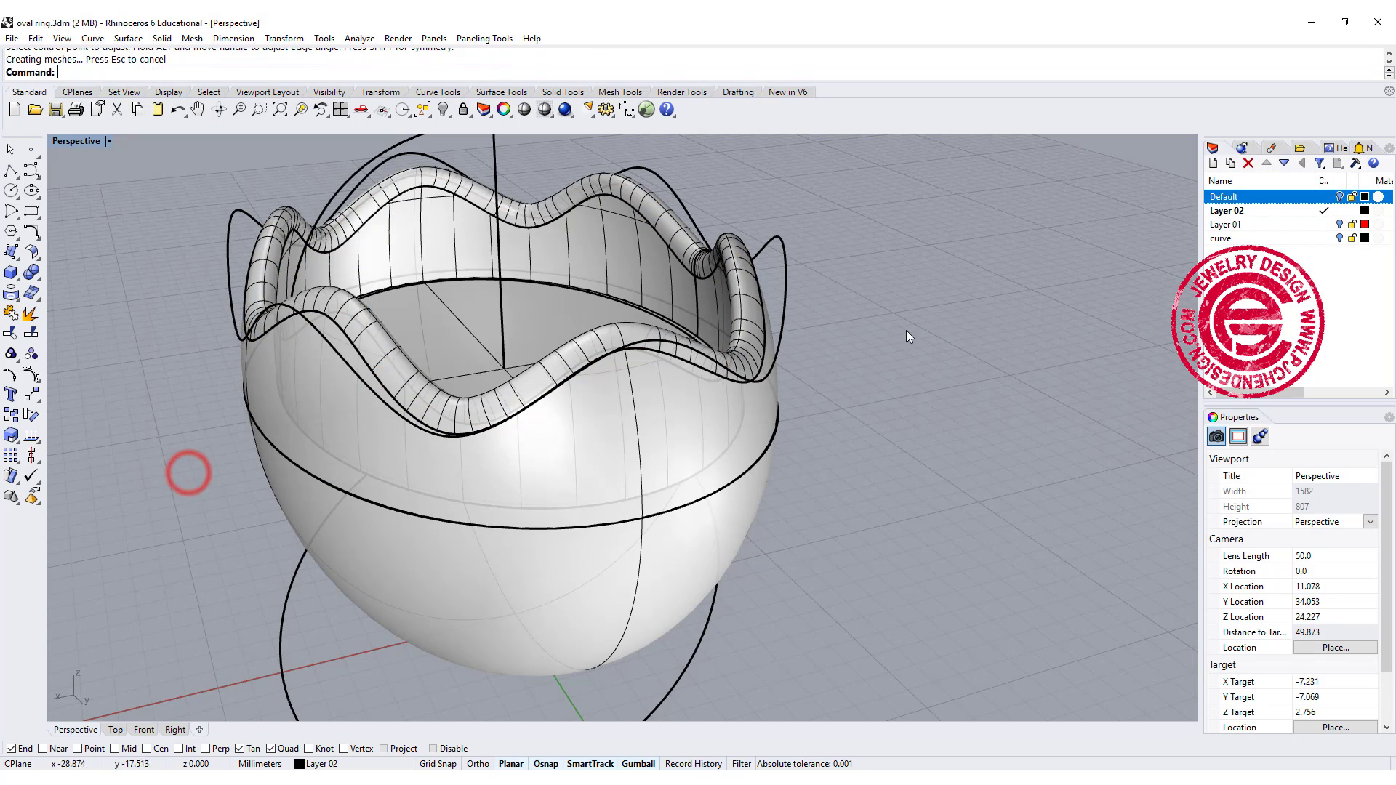
Step: Select all objects, join them, then select the ring to confirm it is a closed solid
scroll(825, 352, down, 2)
key(ctrl+a)
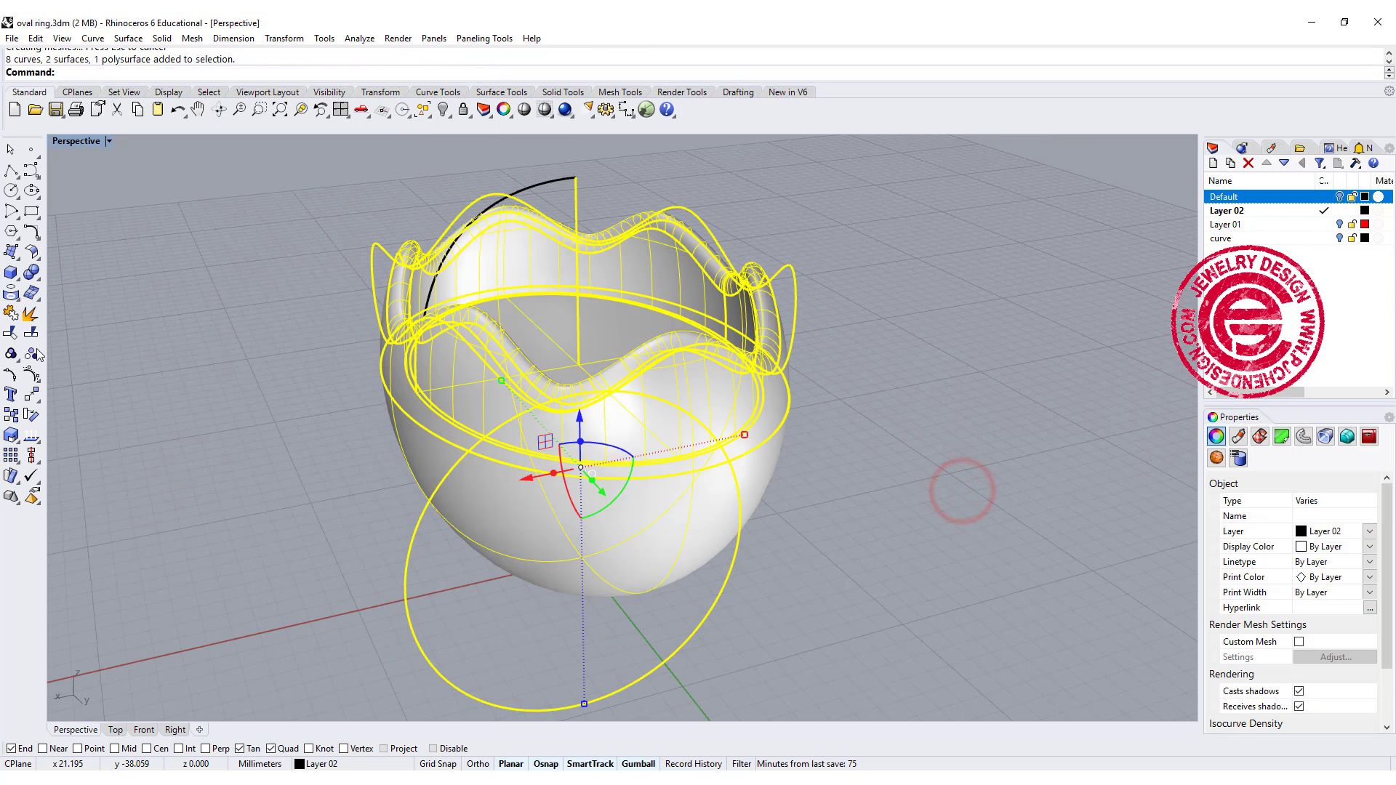
click(11, 314)
click(176, 270)
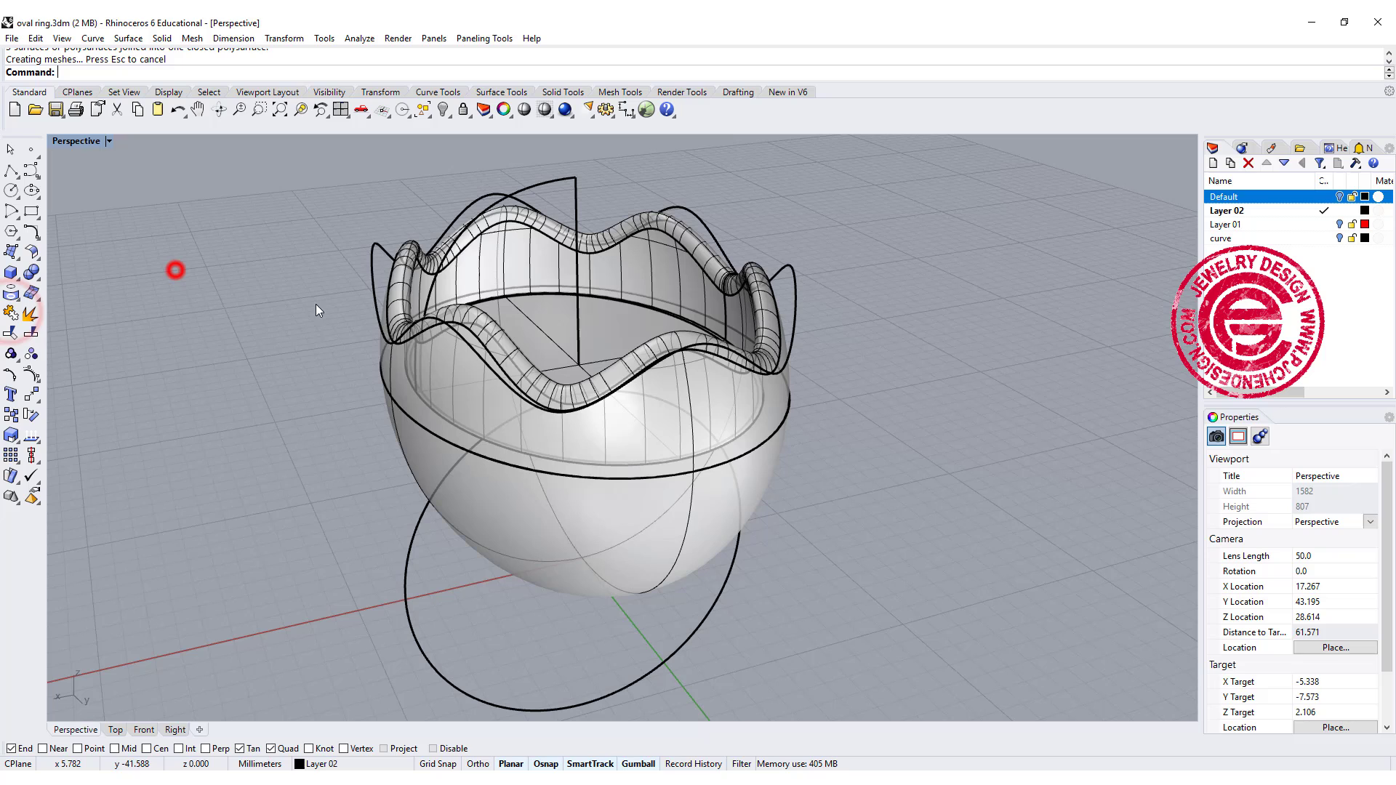
click(775, 409)
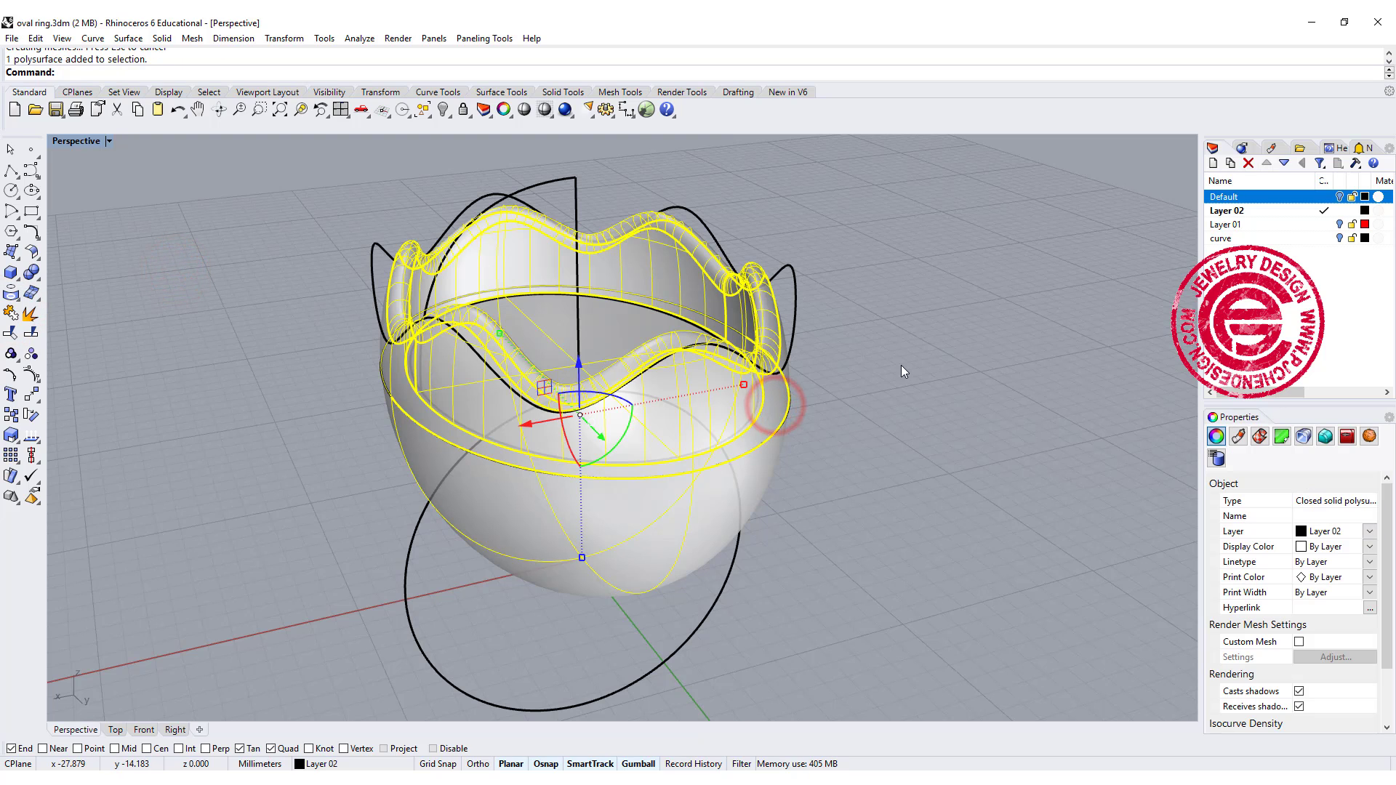
right_drag(717, 432, 794, 435)
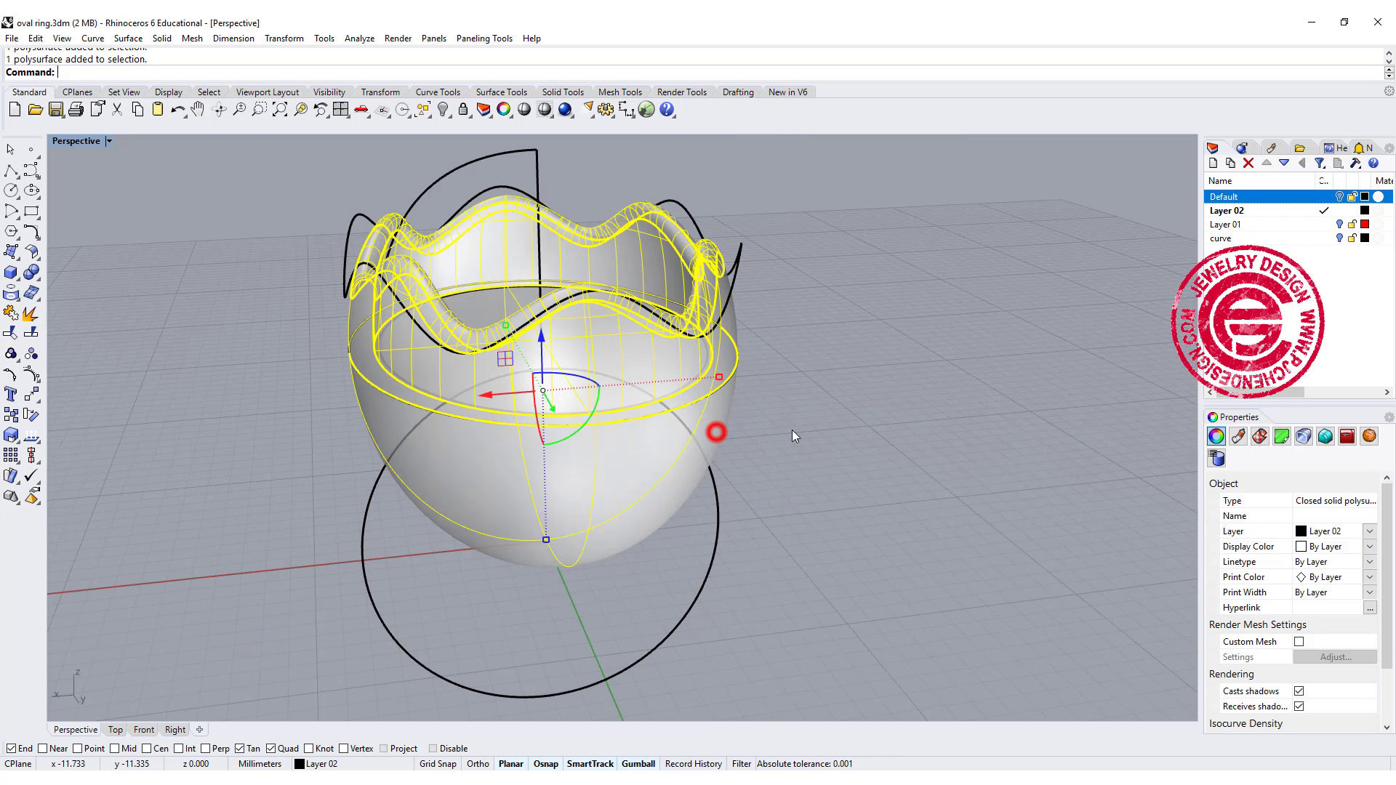
Step: Draw a conic-corner rounded rectangle centred on the circle's quadrant in the Right view
click(991, 426)
right_drag(990, 426, 735, 407)
click(627, 448)
click(32, 211)
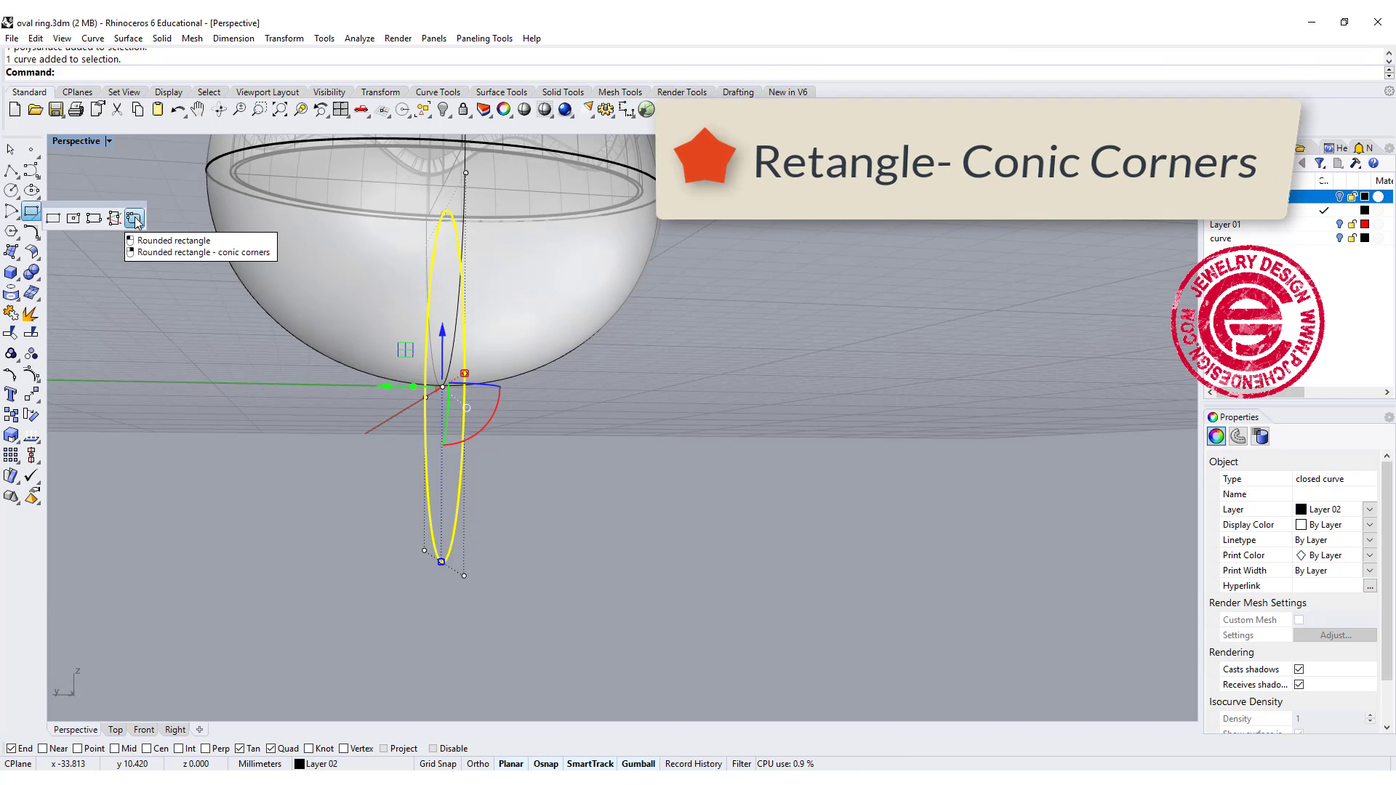
right_click(135, 219)
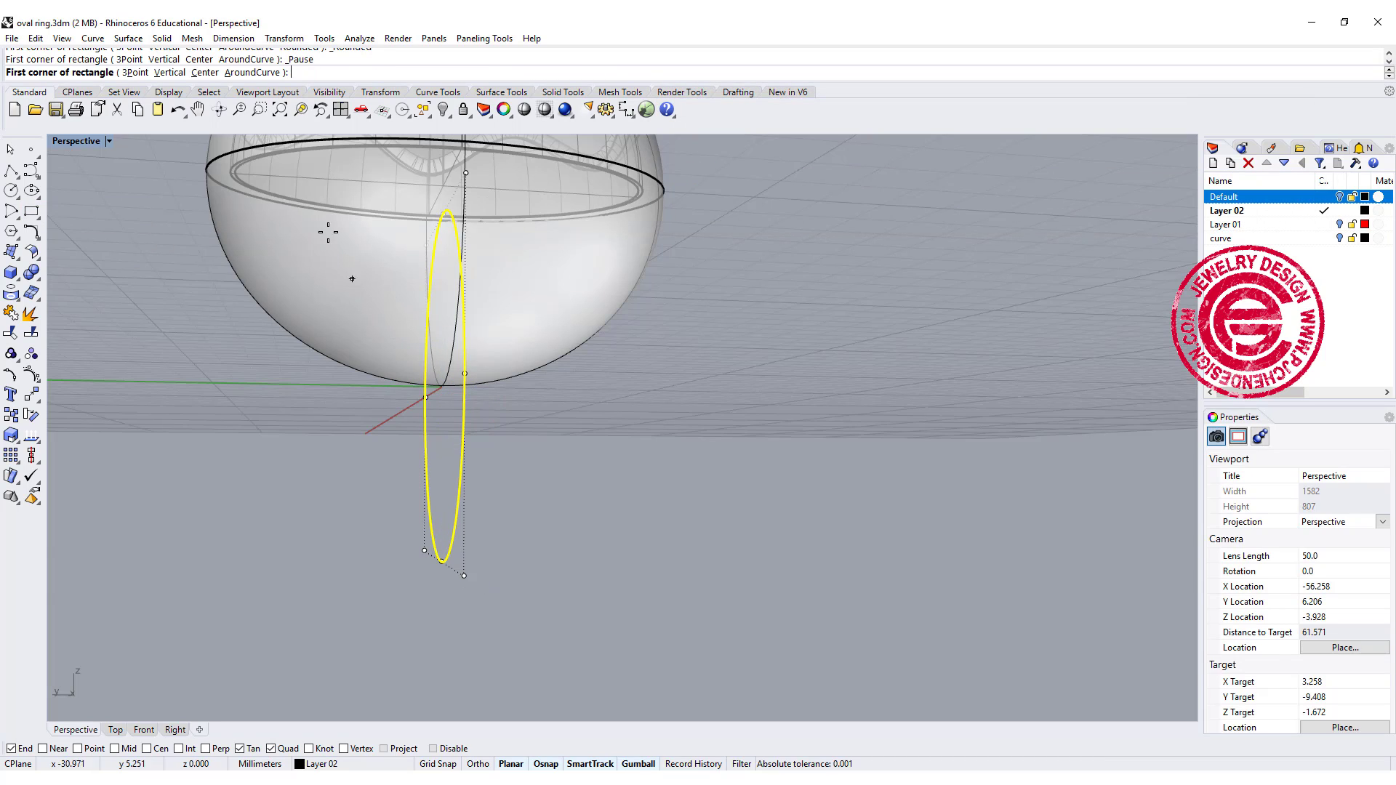
click(198, 73)
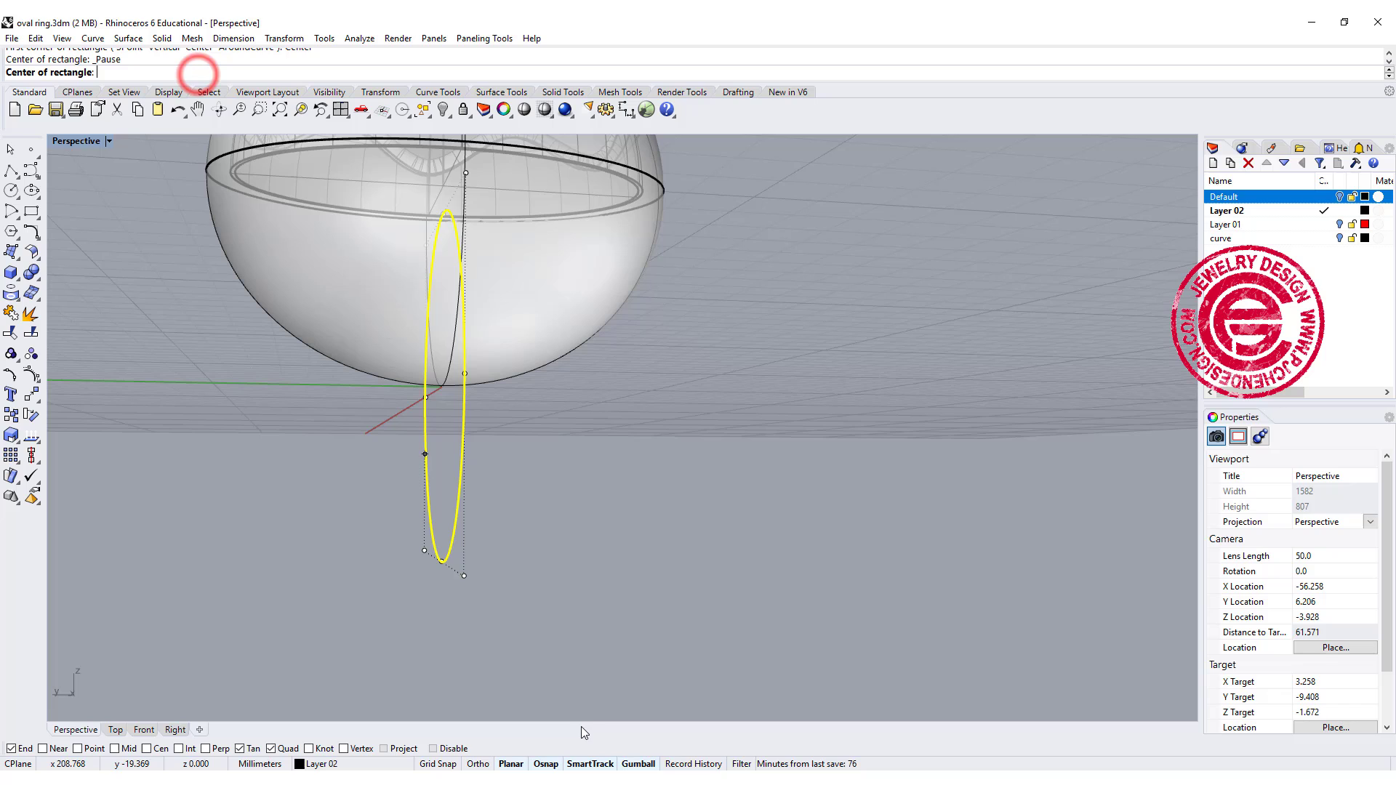
click(443, 561)
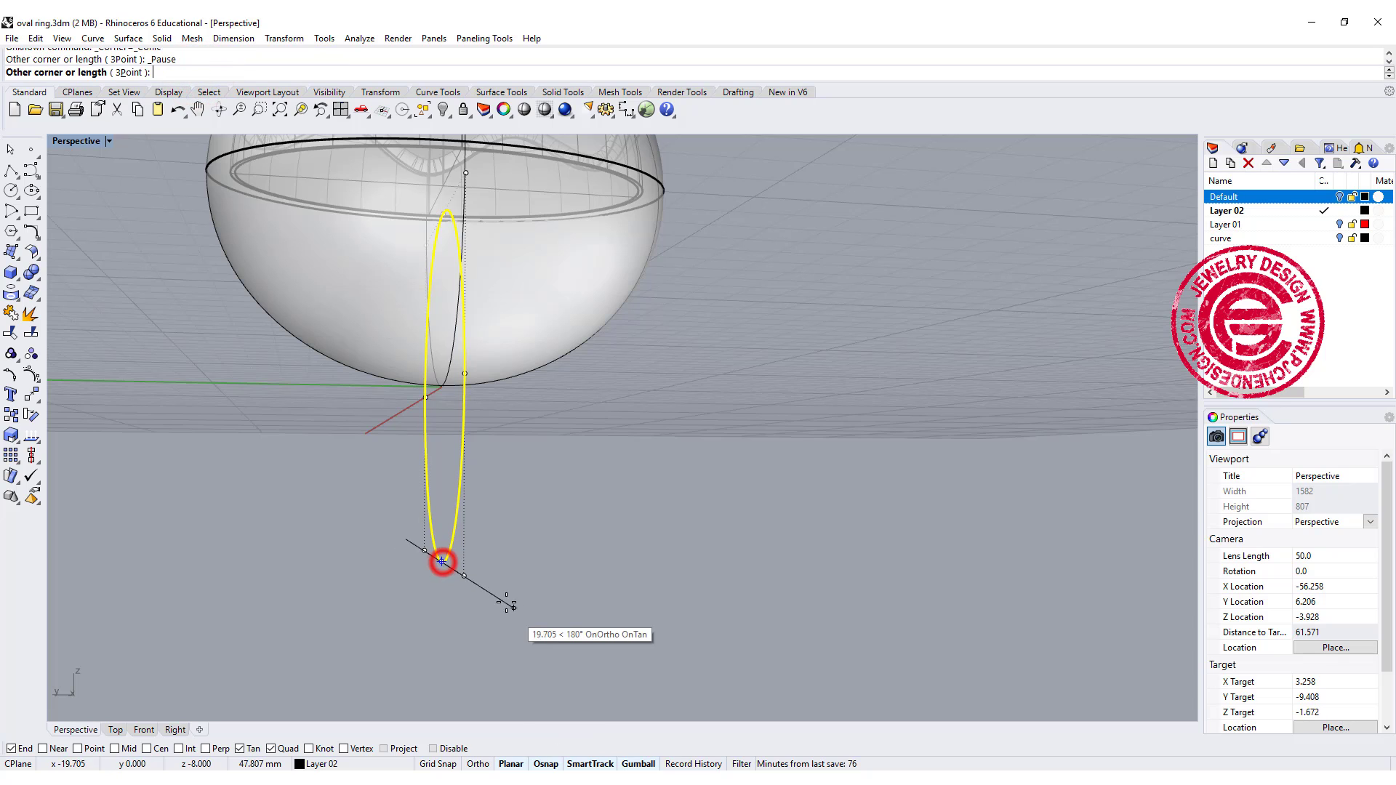
double_click(77, 140)
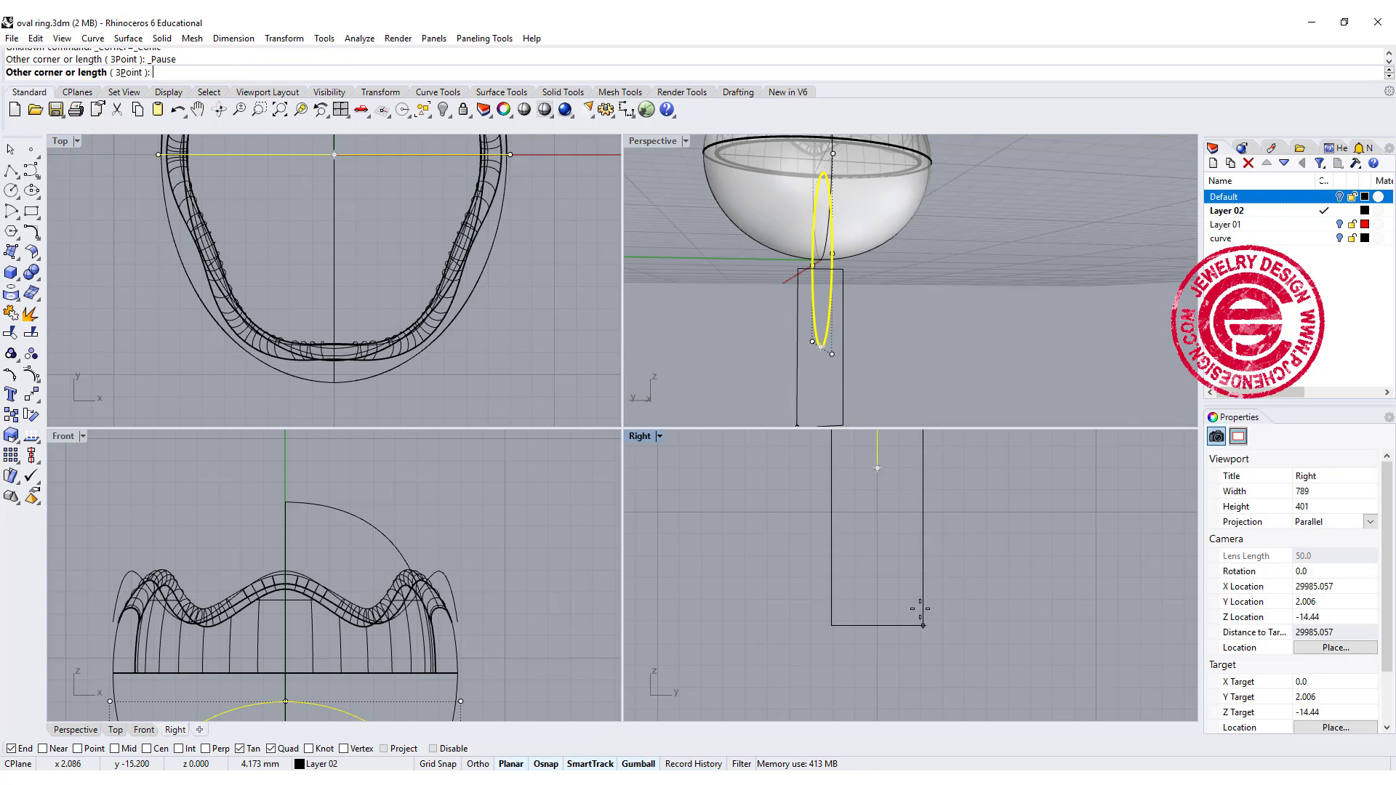
click(884, 641)
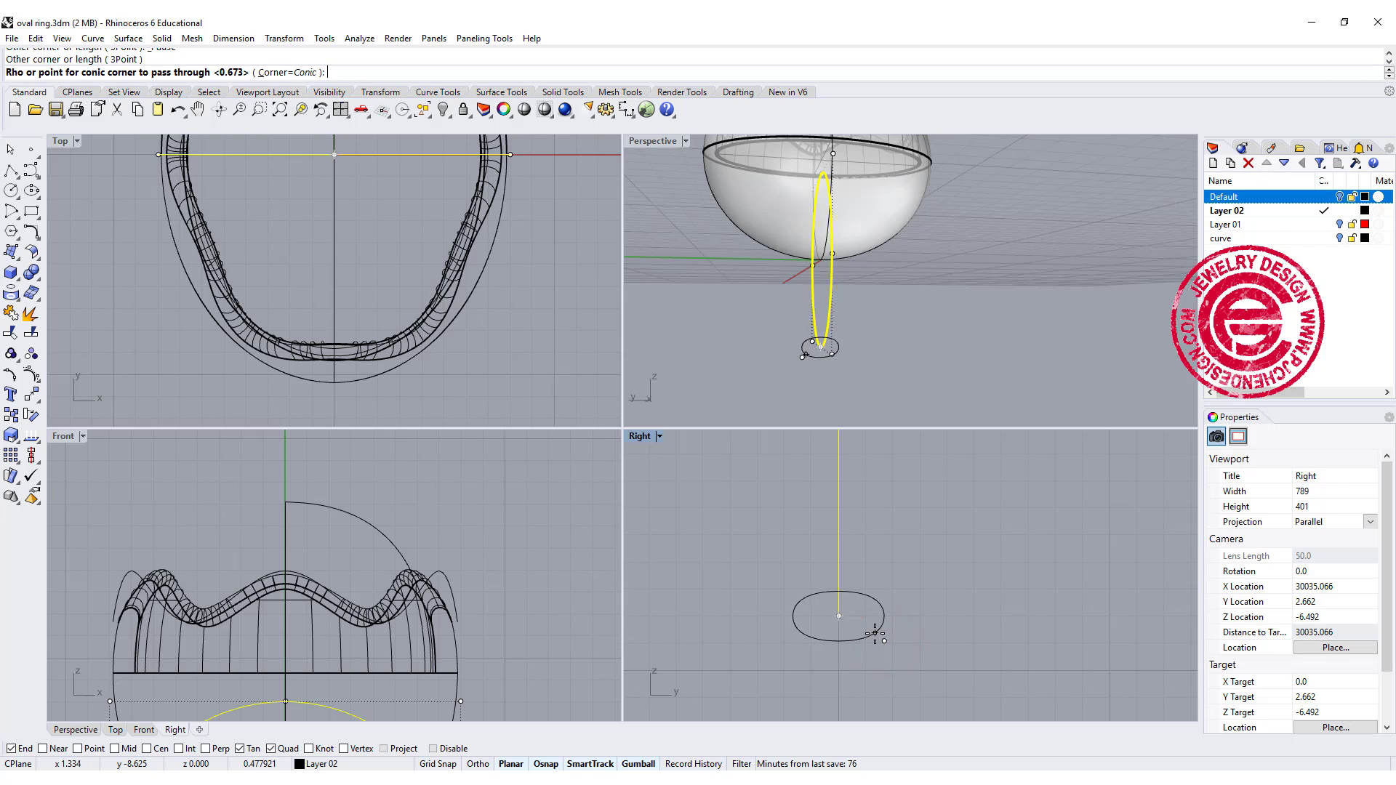
right_click(877, 634)
Step: Move the rounded rectangle from its top point down to the rail's bottom point
scroll(870, 611, up, 4)
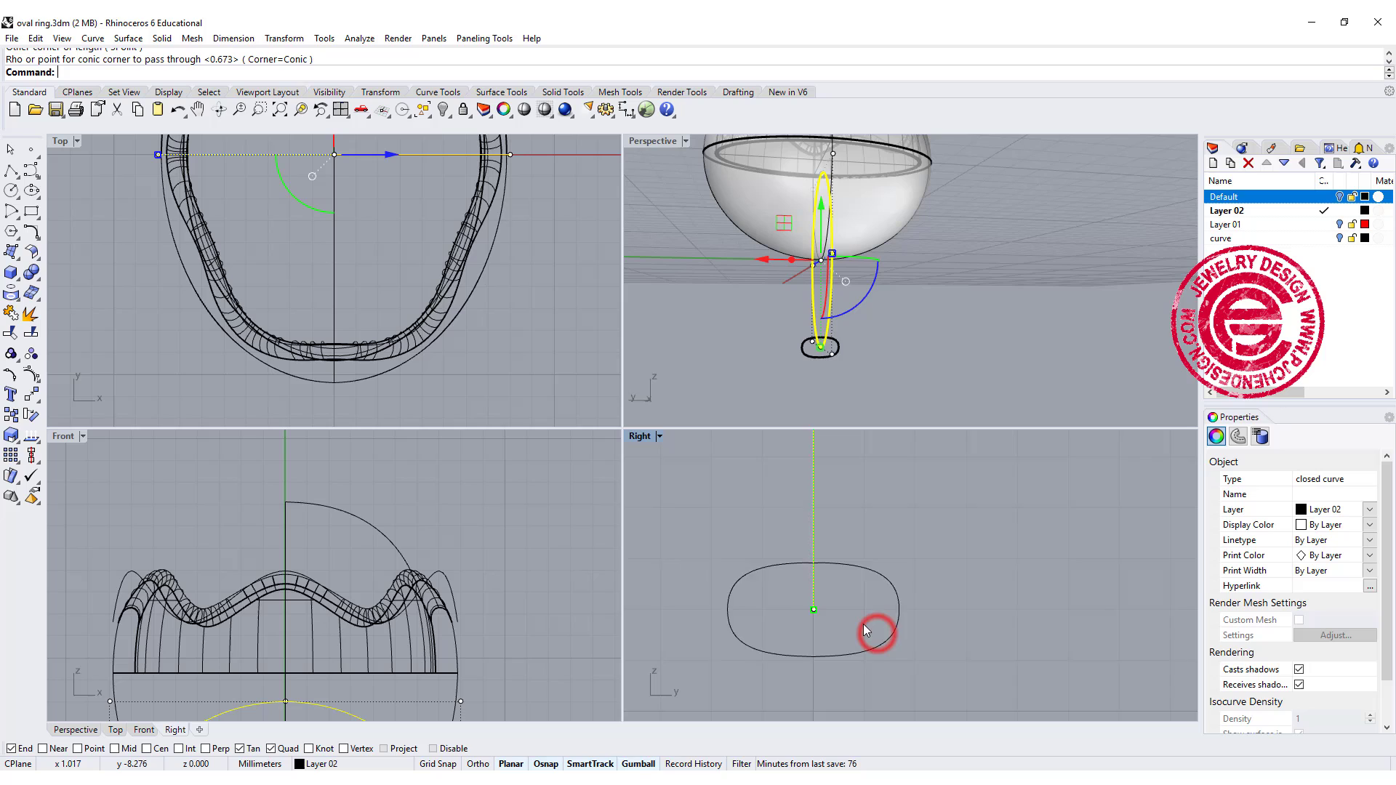
click(842, 528)
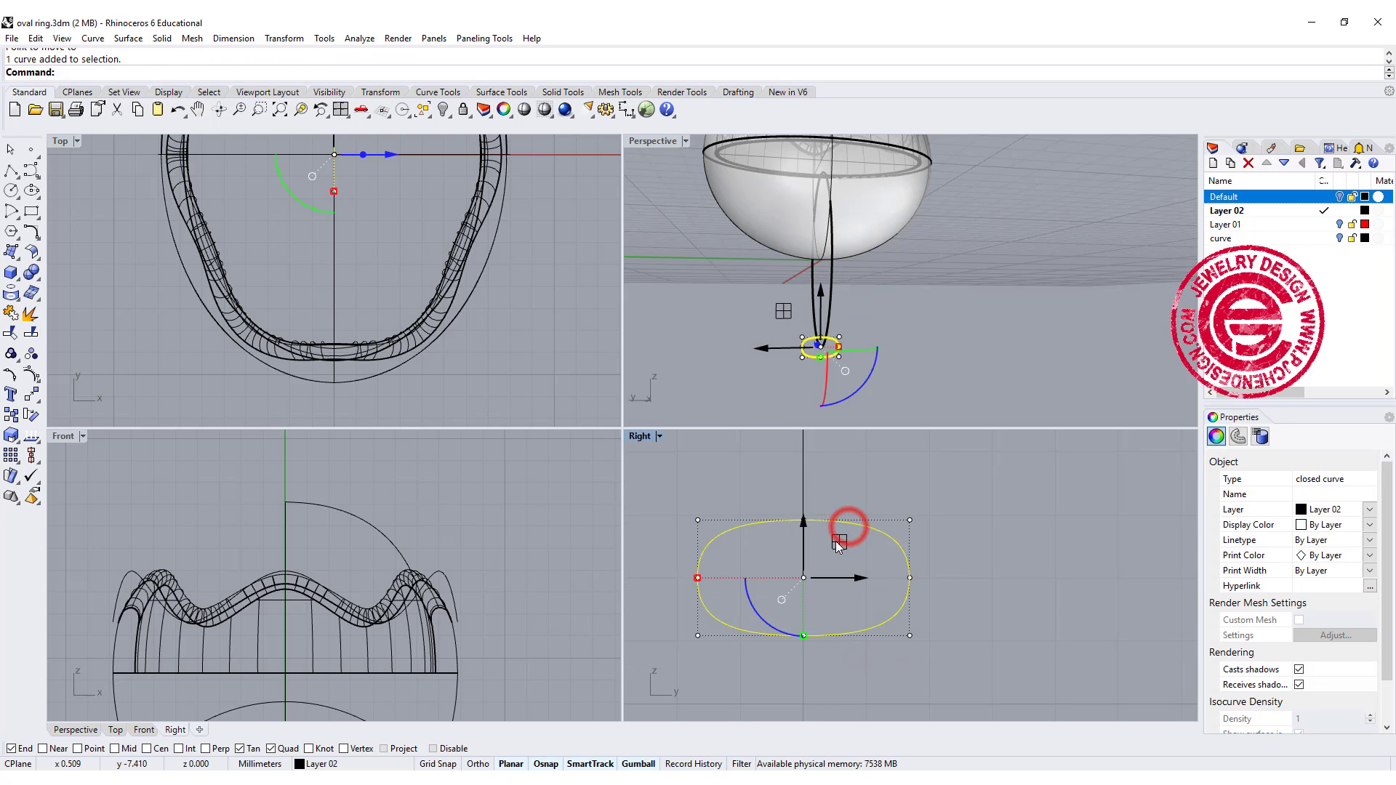
text(m)
key(Return)
click(805, 525)
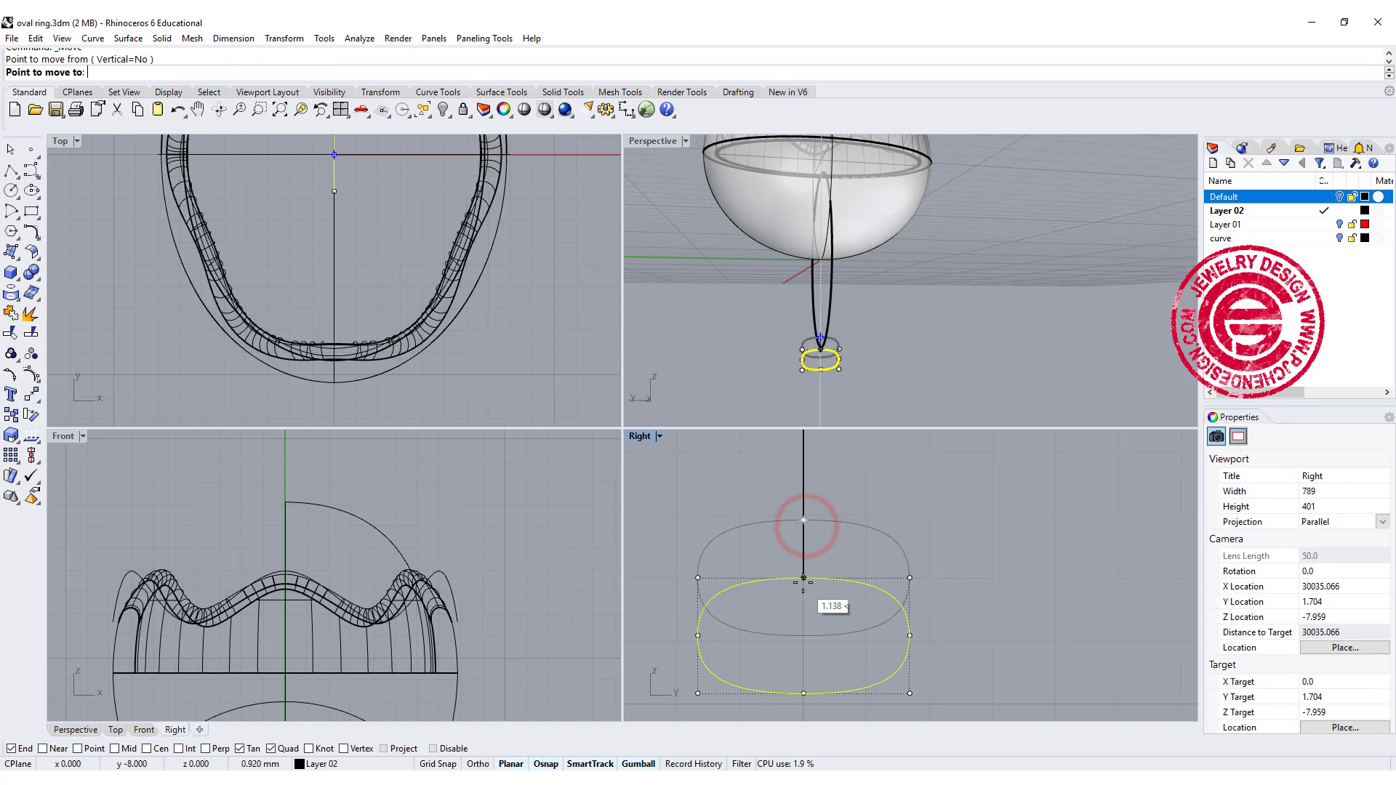
click(804, 578)
click(929, 543)
scroll(851, 509, down, 2)
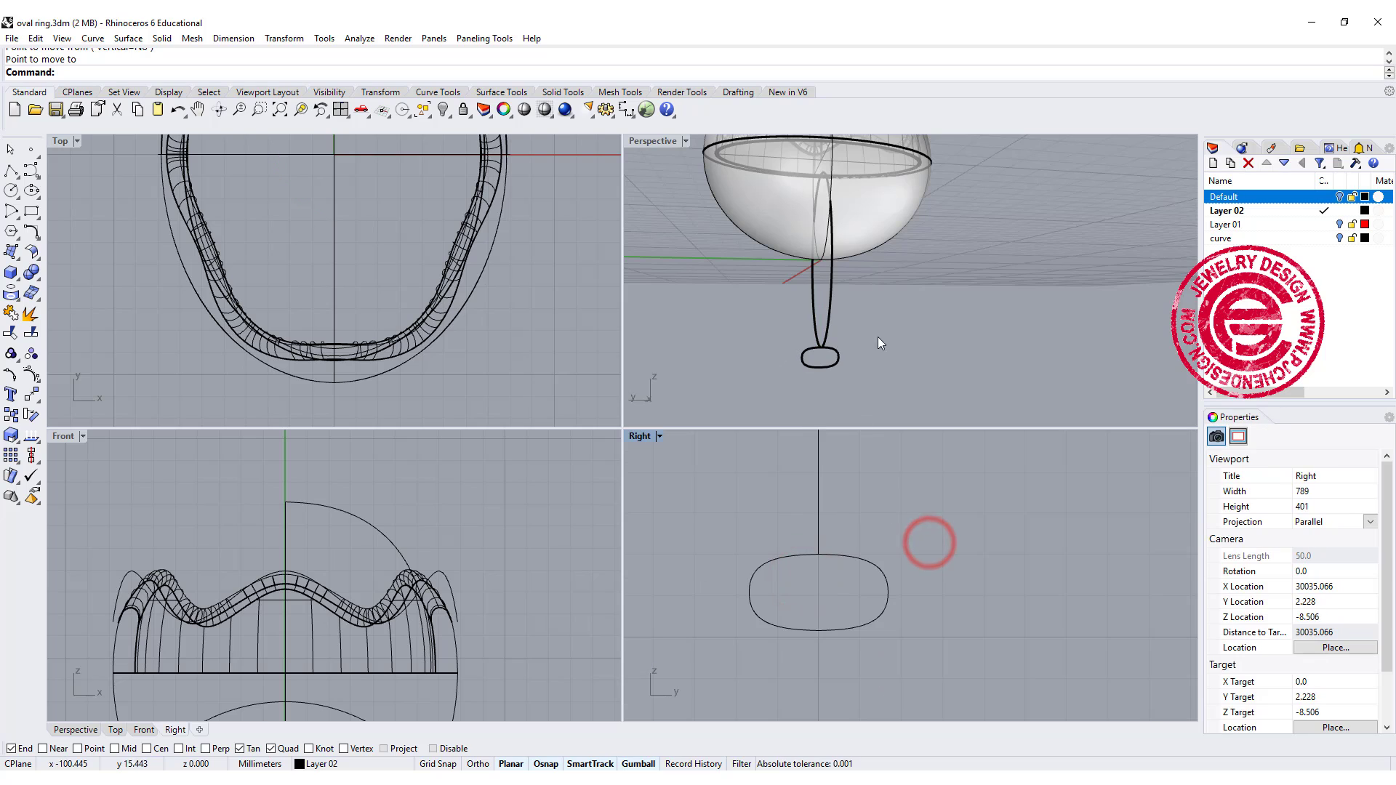
click(828, 367)
scroll(334, 640, down, 5)
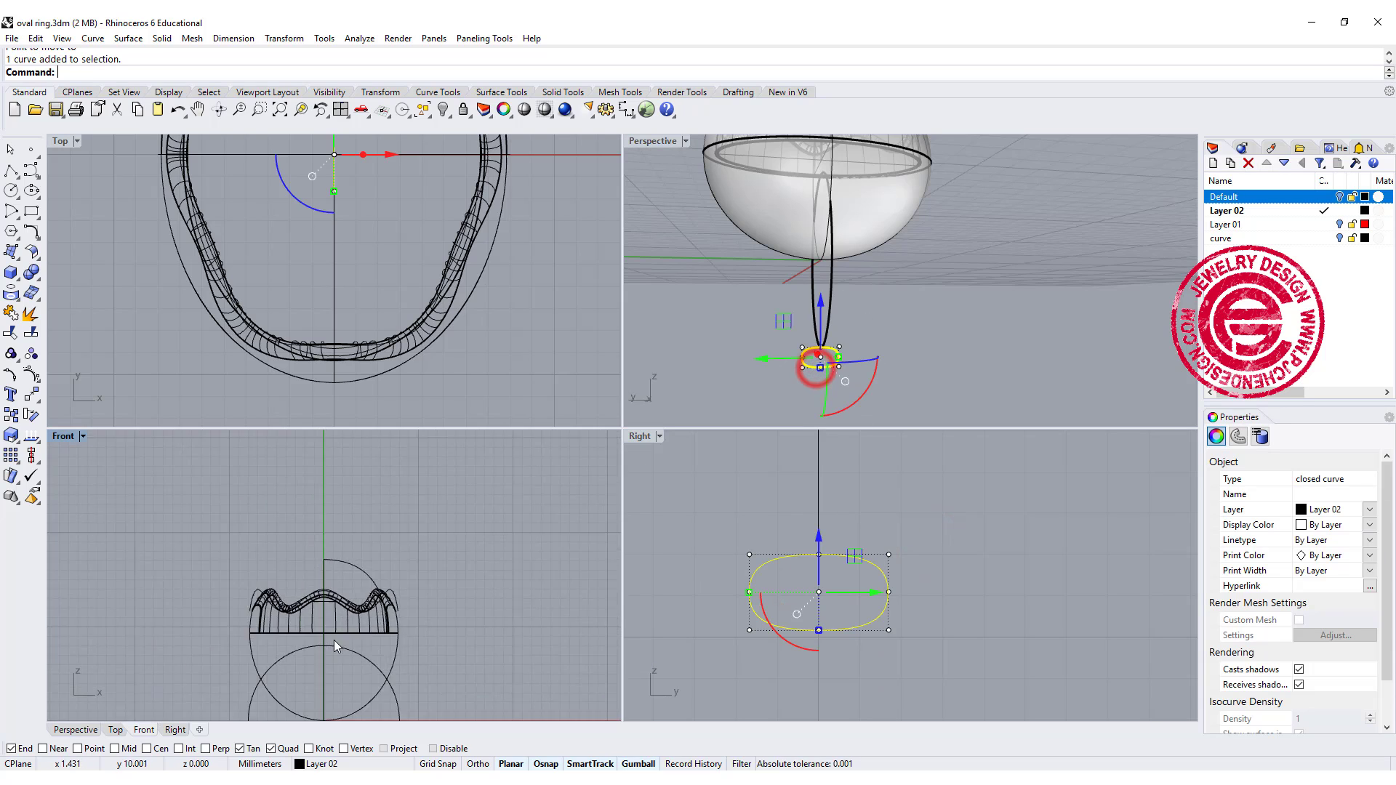
Step: Mirror the shank profile across the ring centre to the top of the rail
right_drag(353, 614, 327, 592)
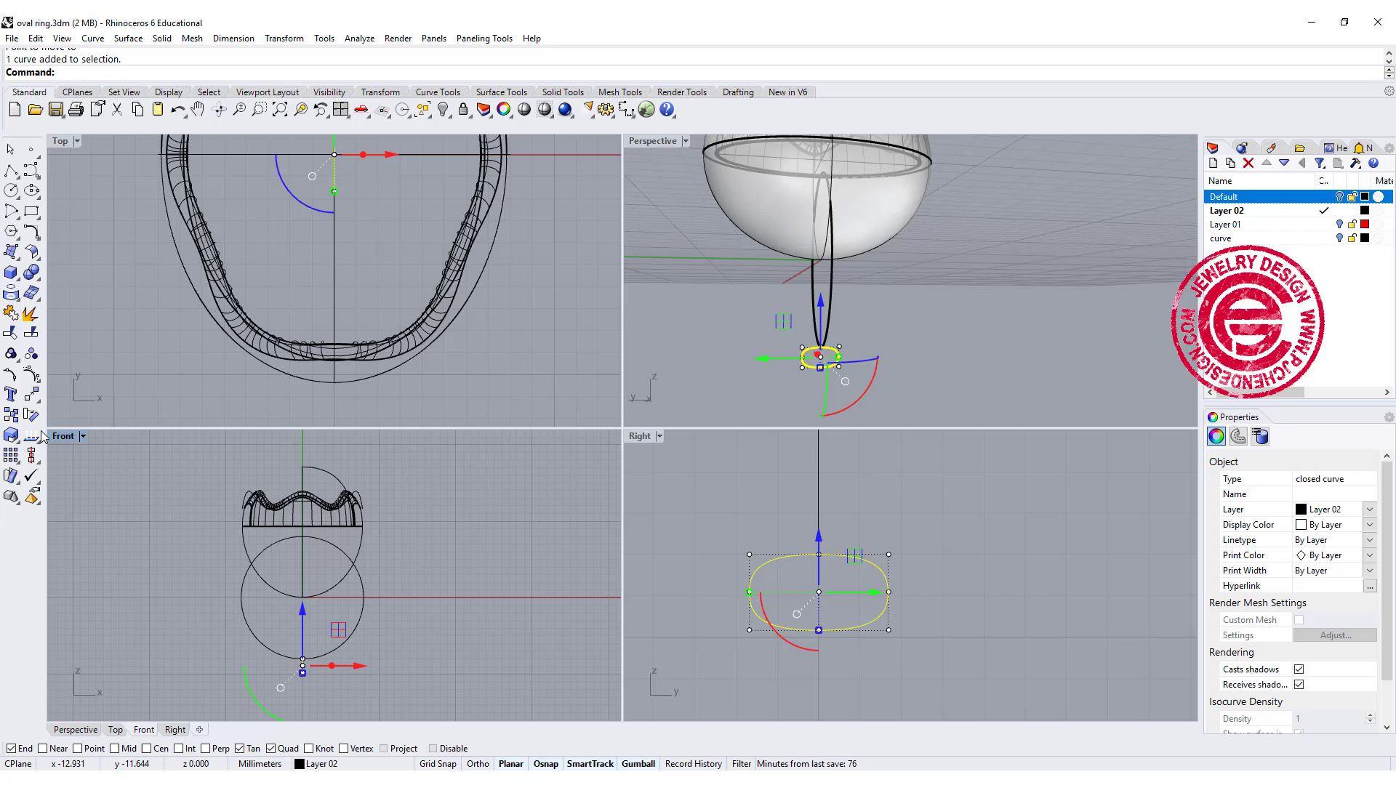
click(30, 396)
click(153, 400)
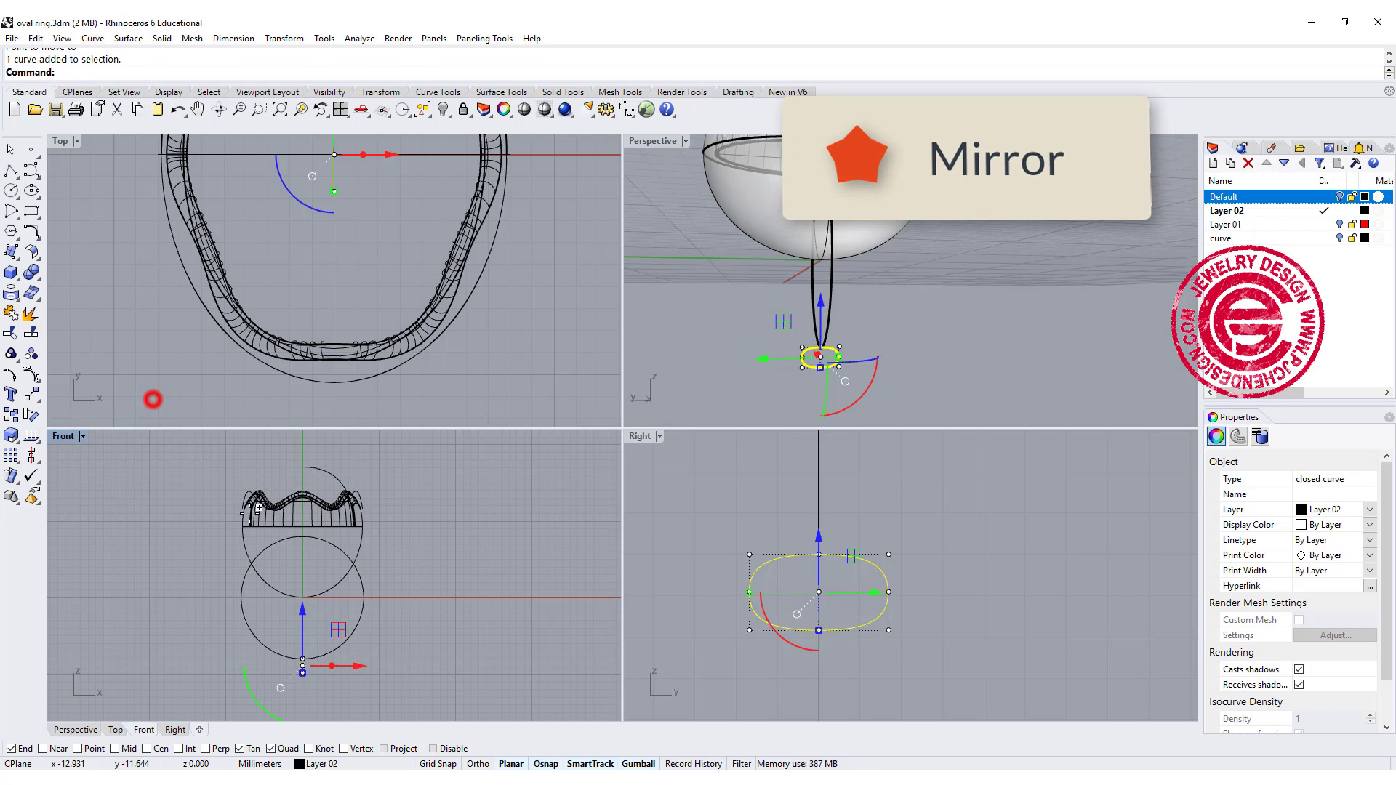
click(302, 598)
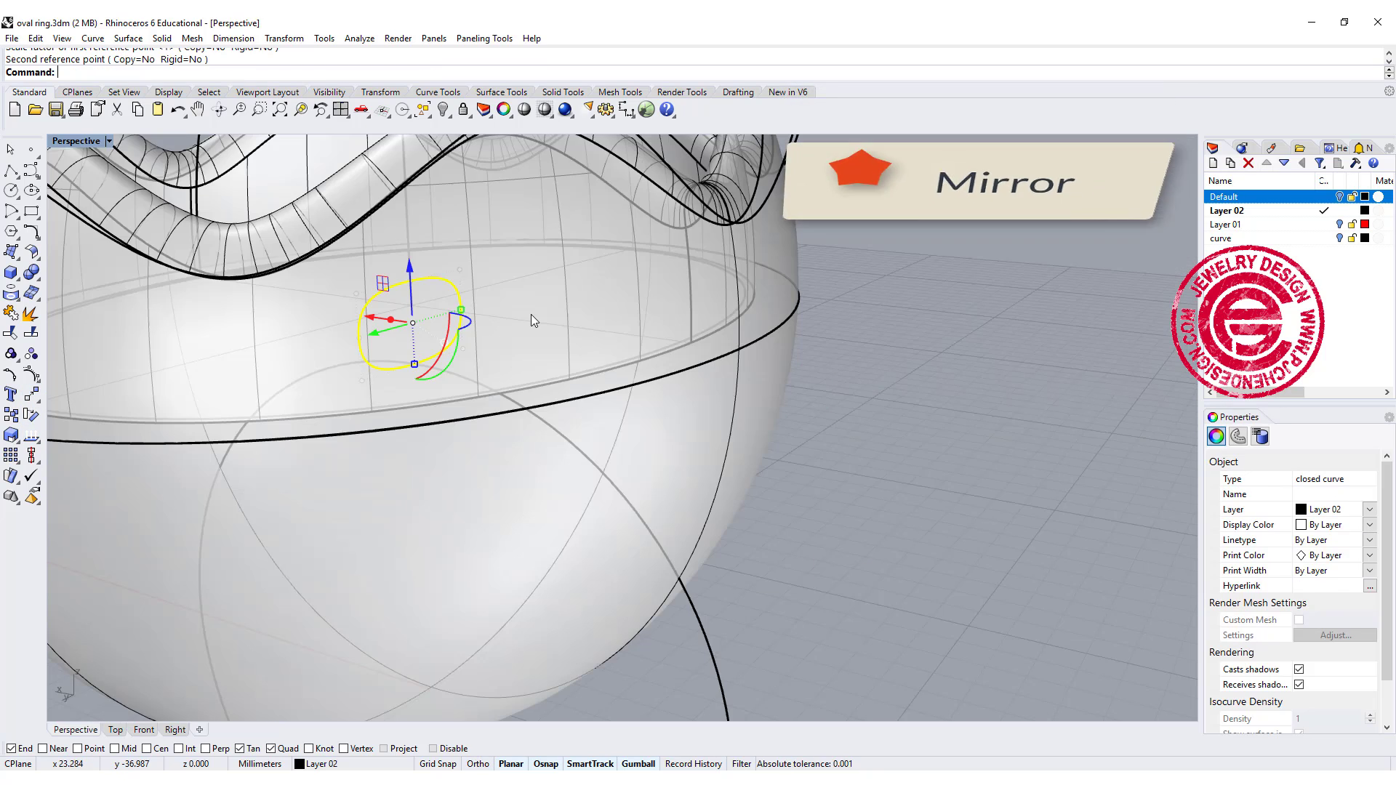
Step: Scale the upper profile copy larger using base and reference points
key(Return)
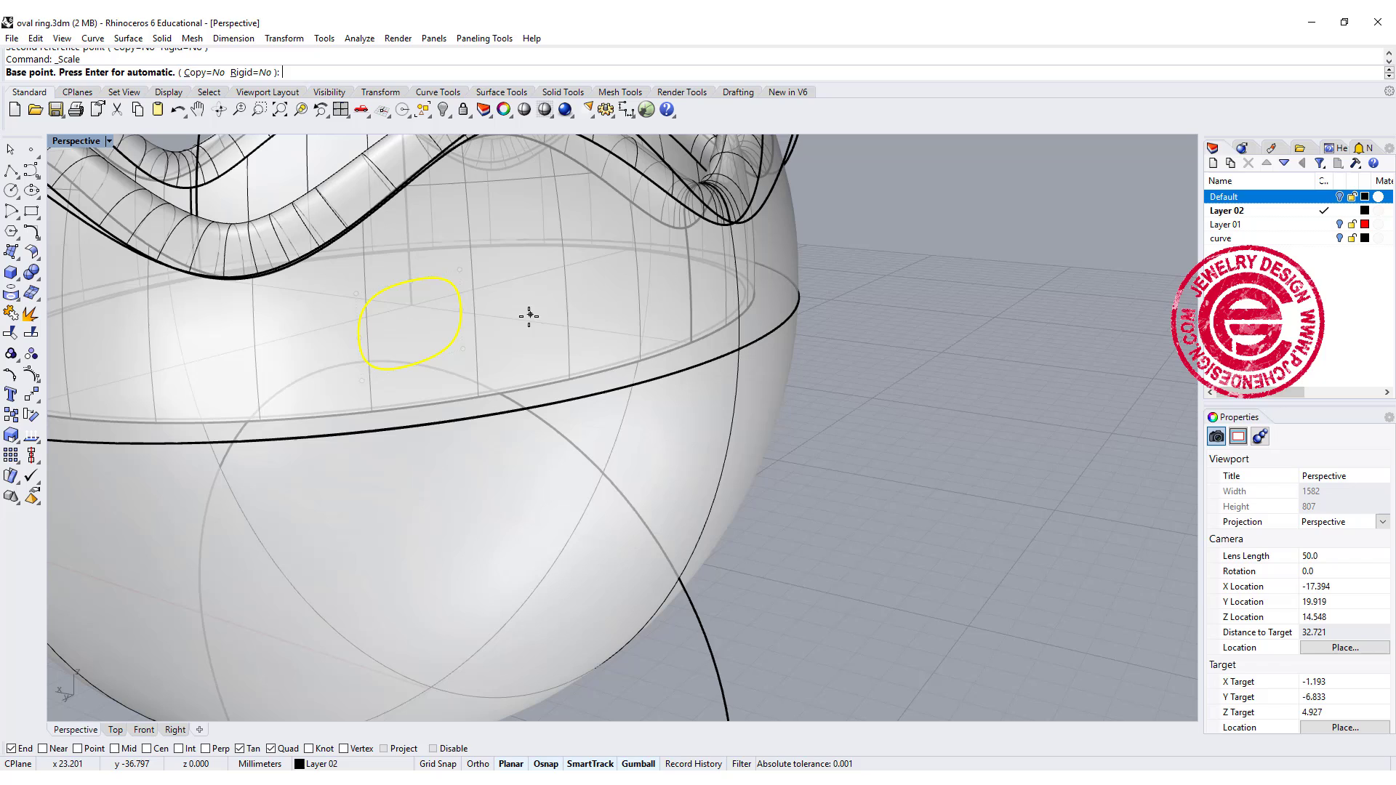
click(418, 362)
click(420, 288)
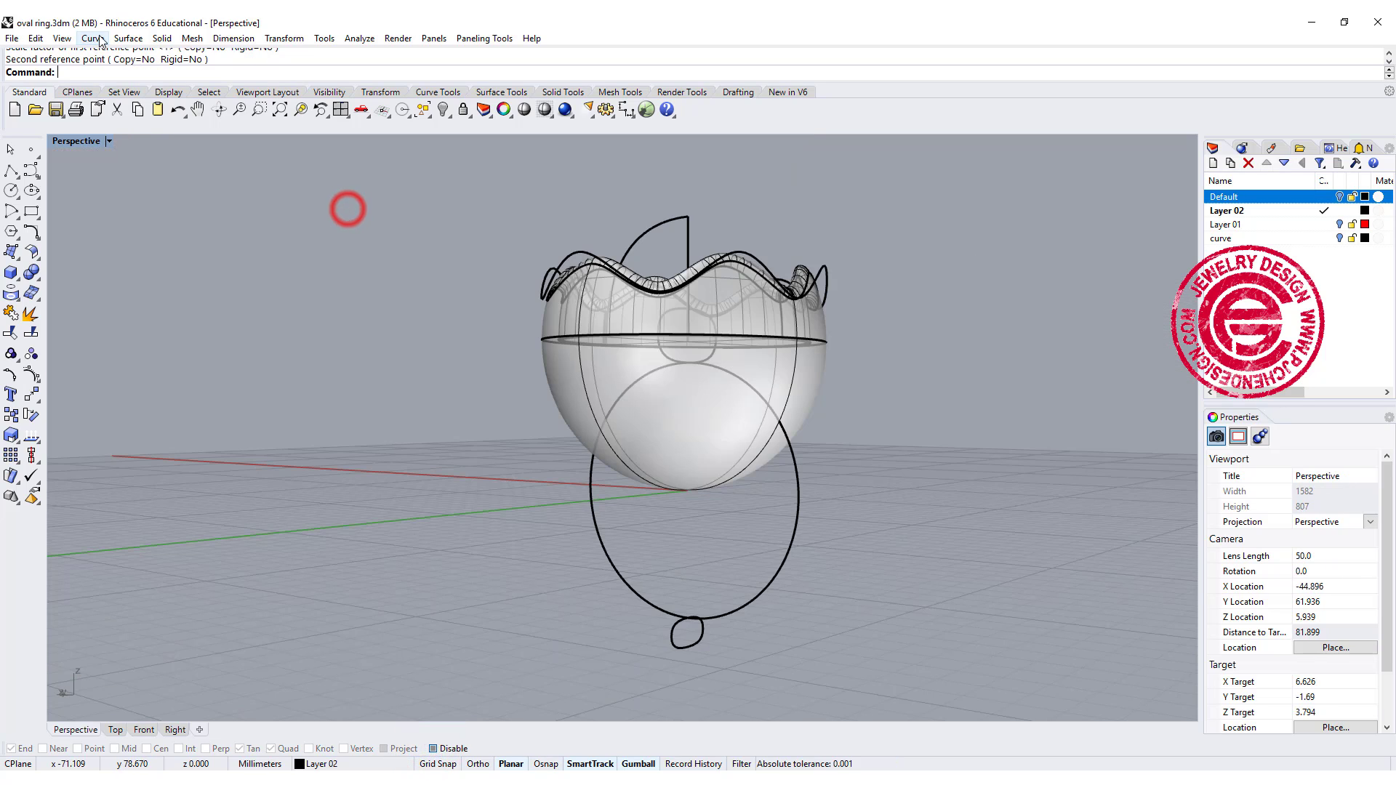
click(128, 38)
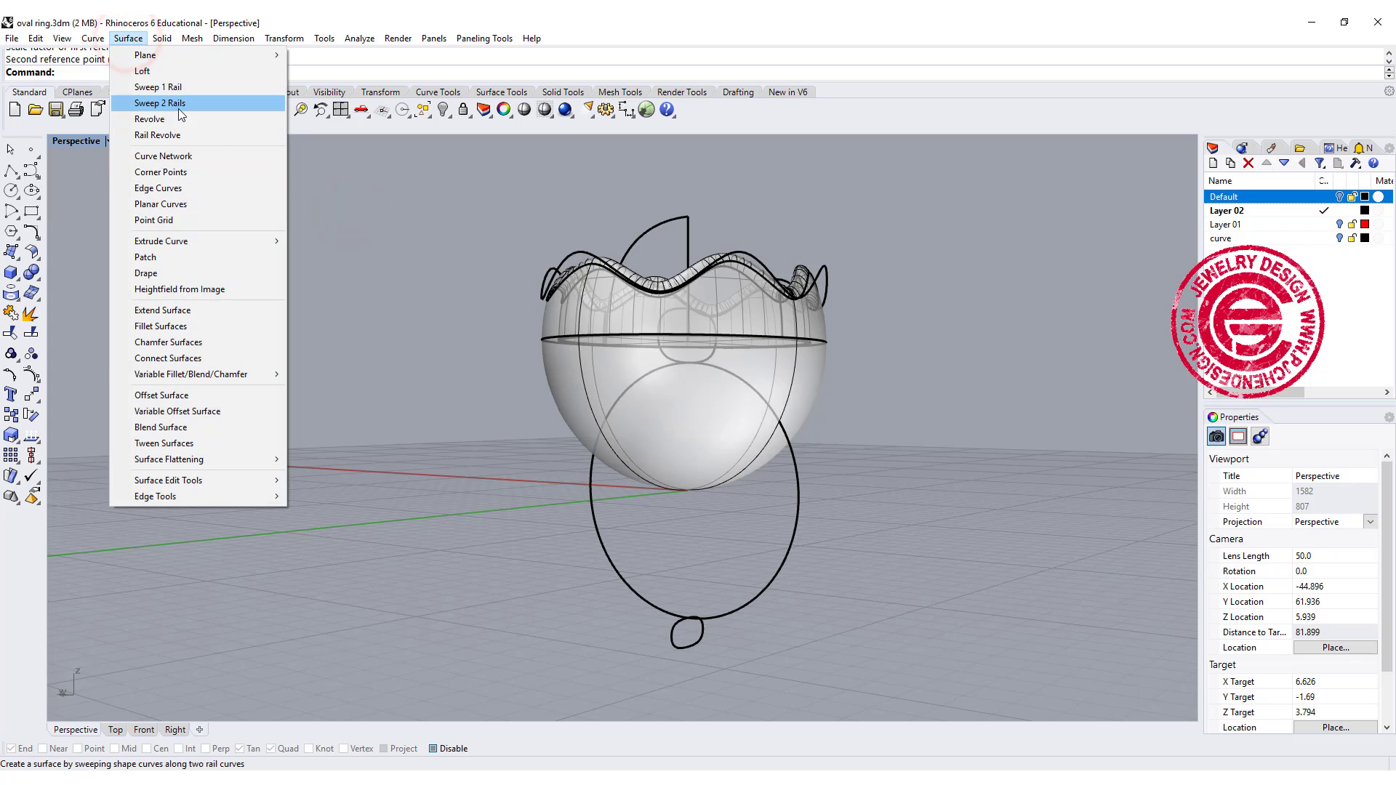
Step: Sweep both profiles along the 16 mm oval rail with aligned seams and Closed sweep ticked
click(186, 88)
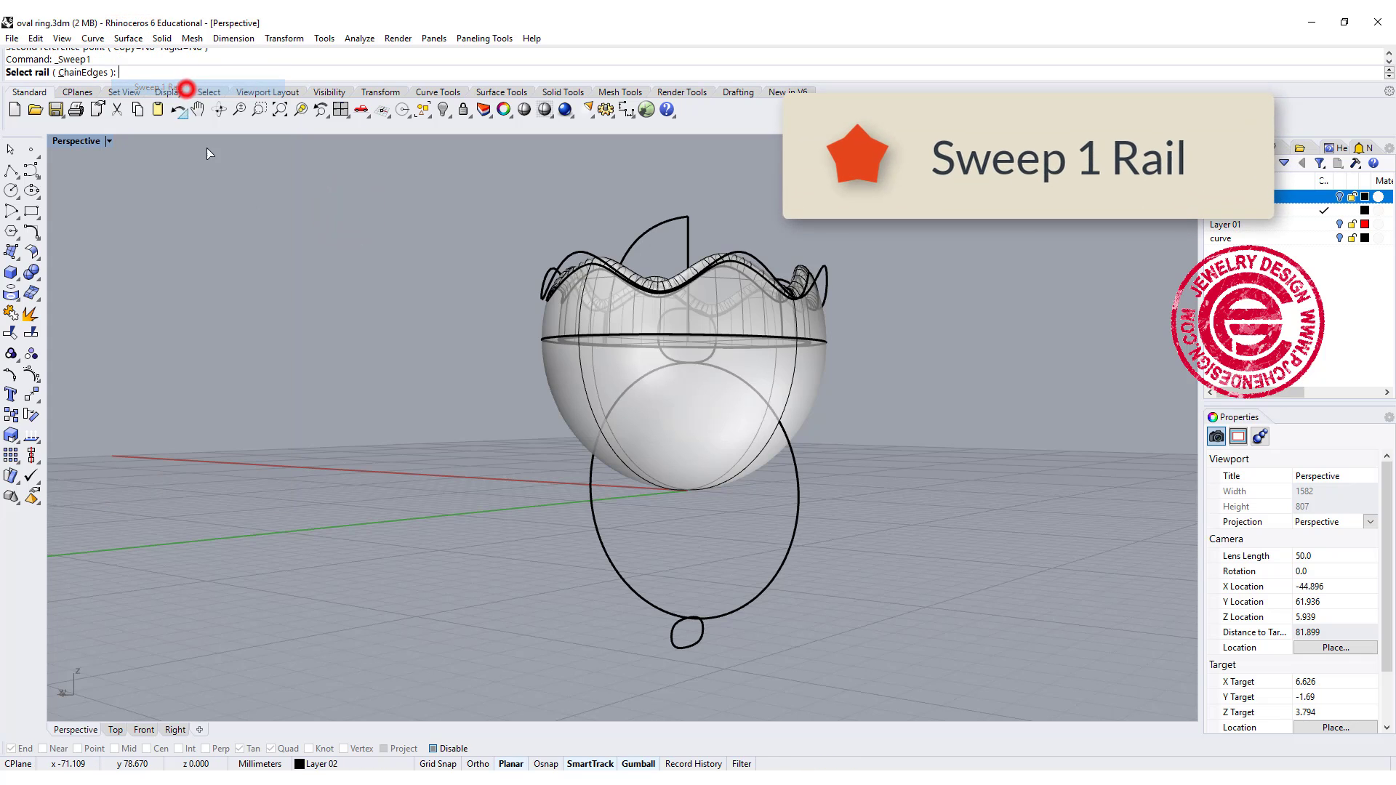
click(798, 529)
click(710, 355)
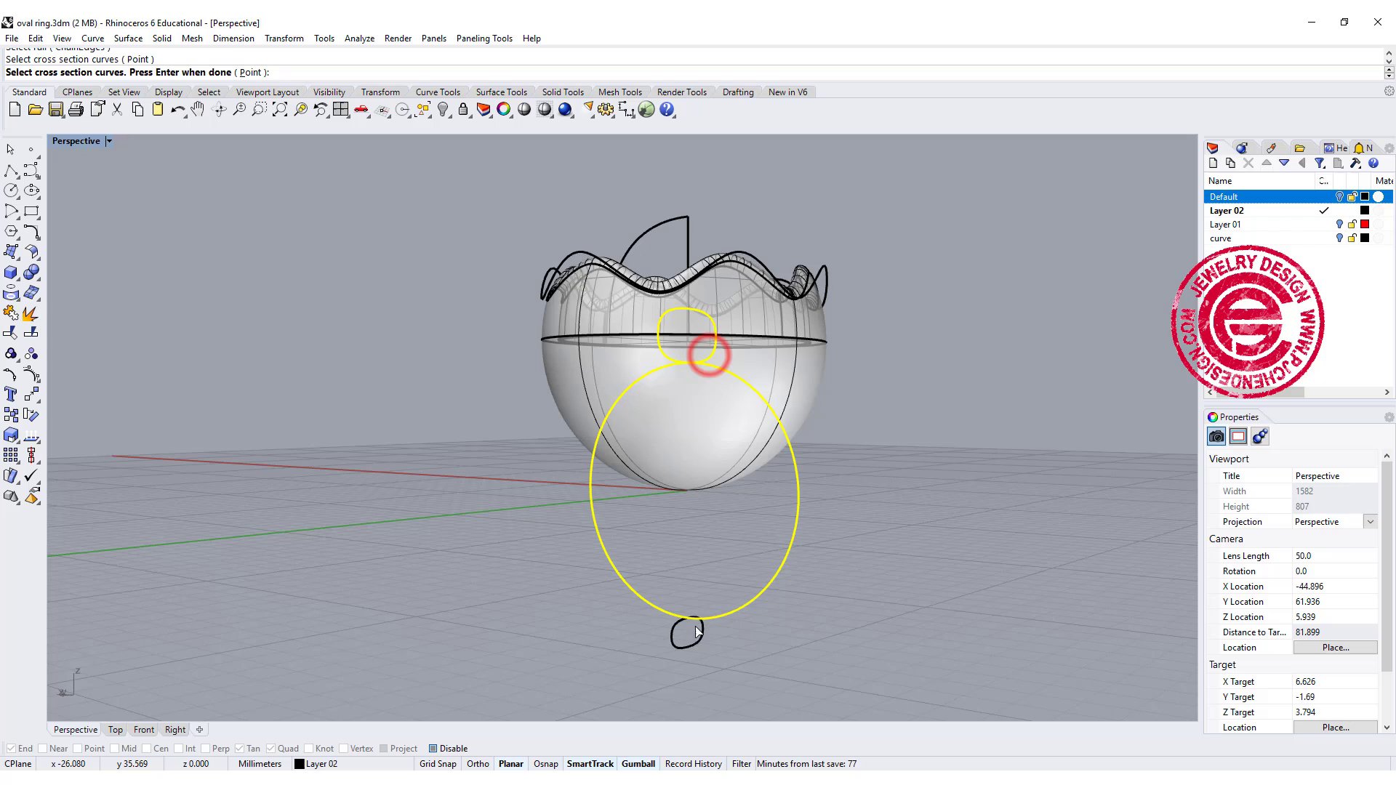
key(Return)
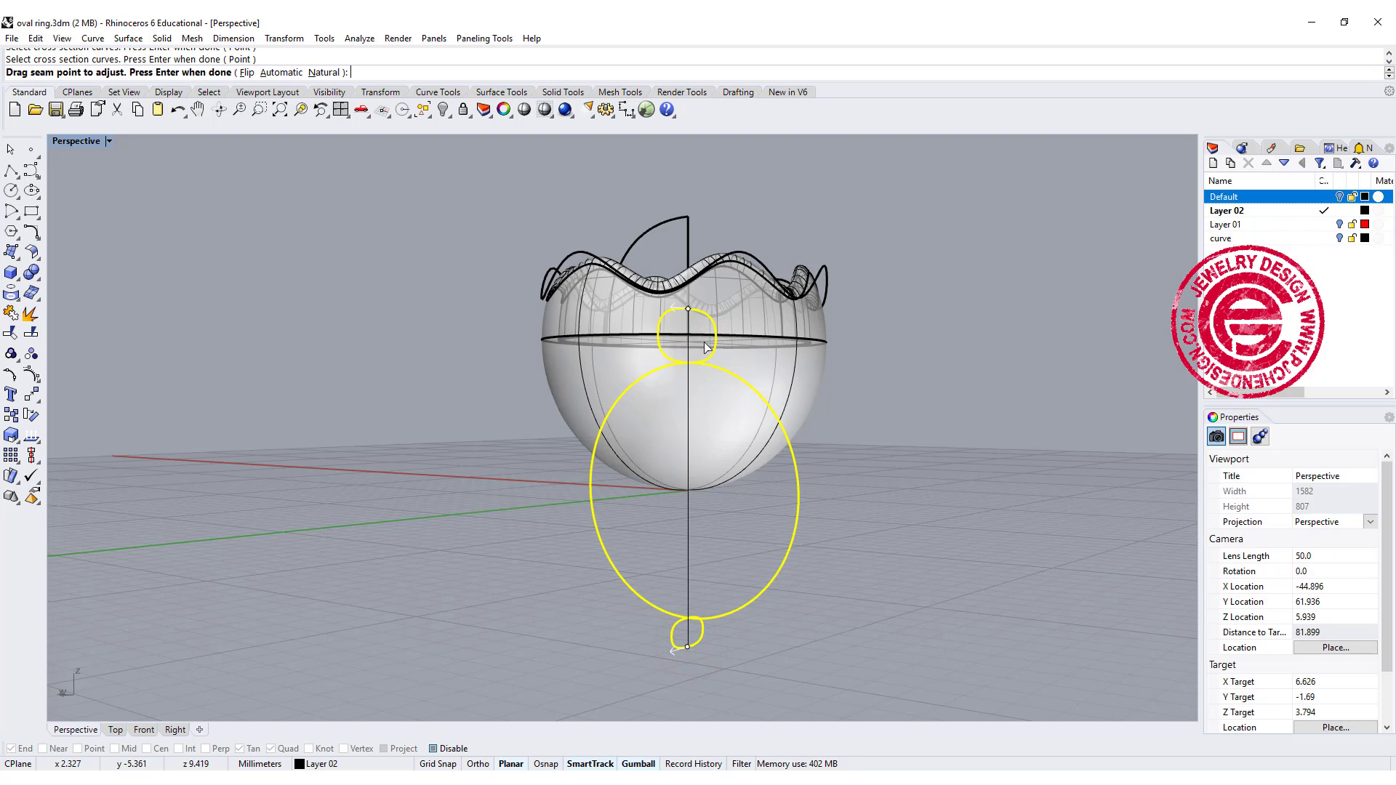
drag(689, 312, 688, 364)
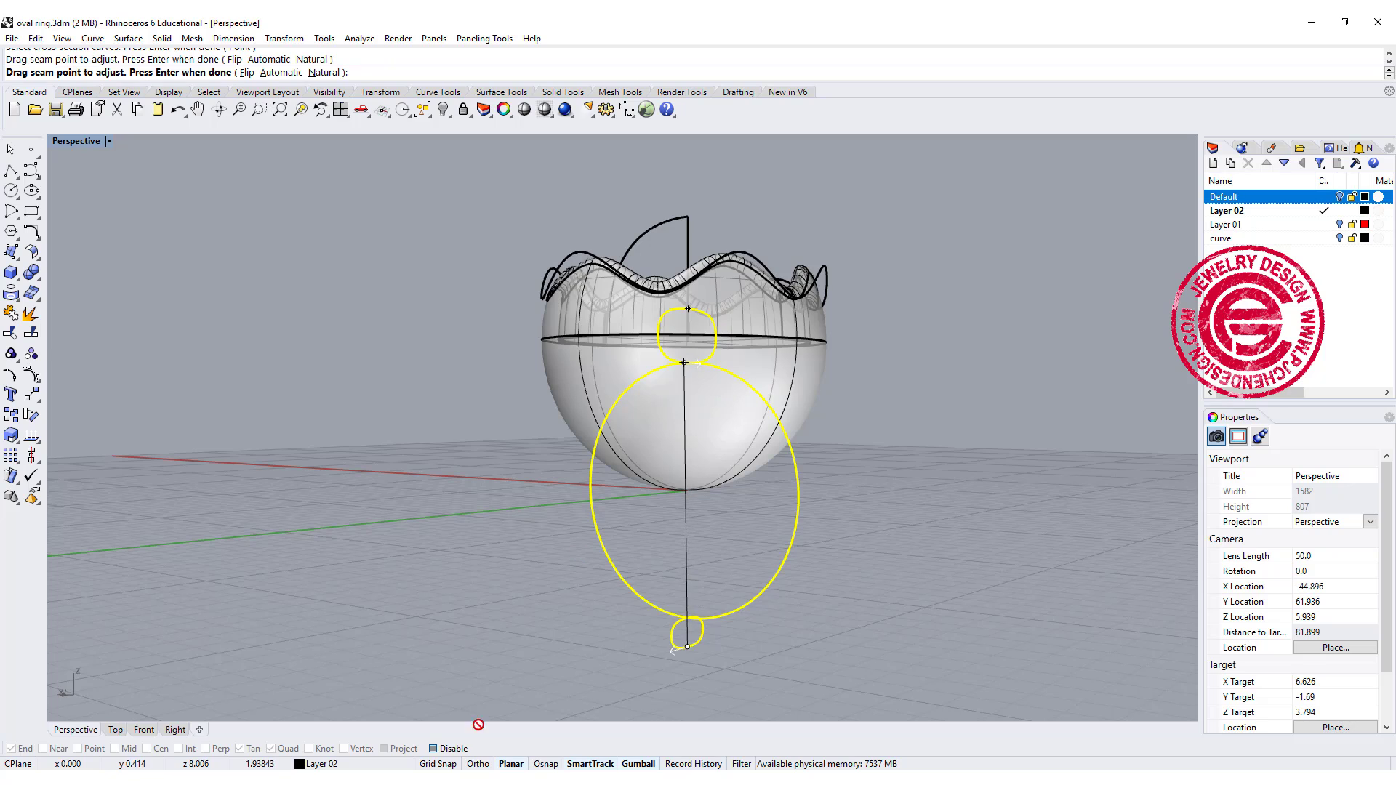
click(434, 750)
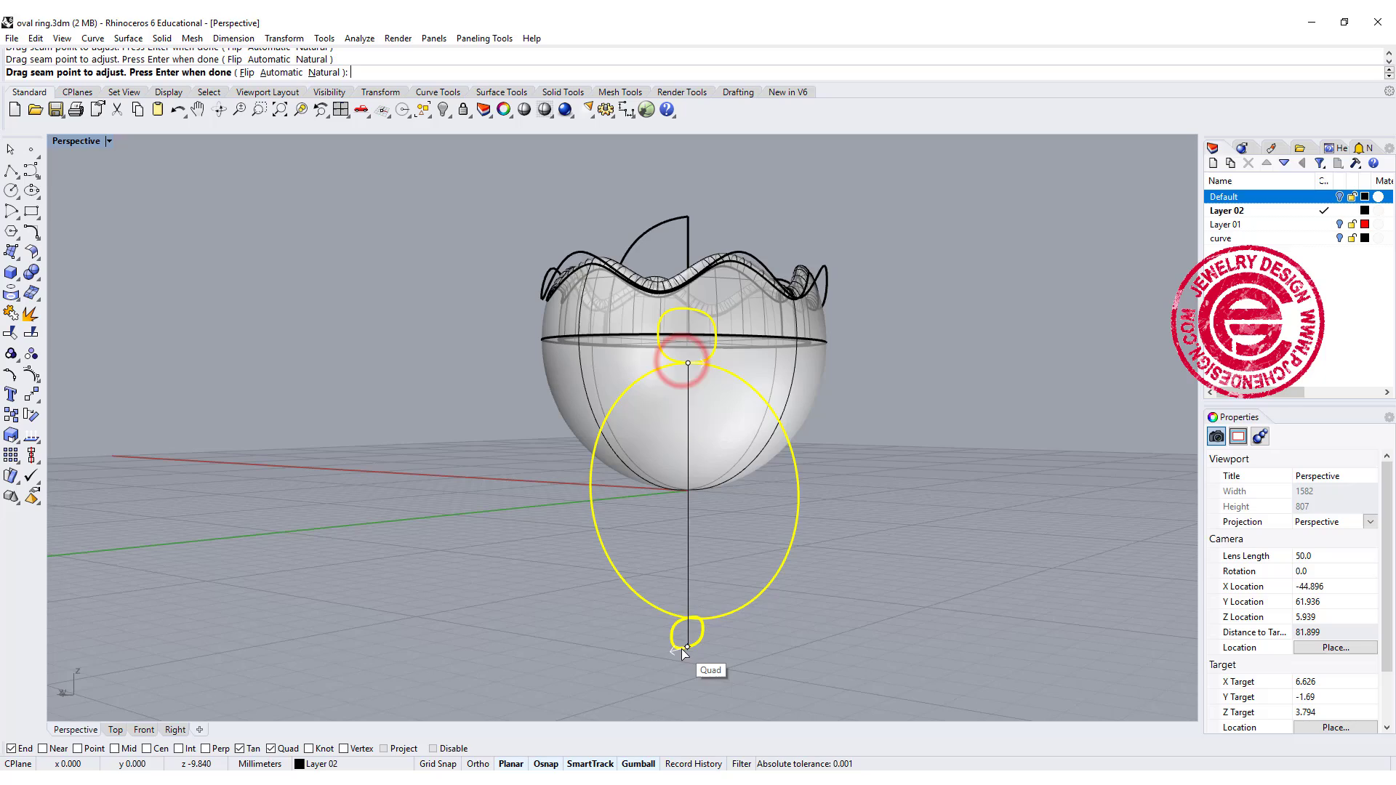
drag(683, 650, 683, 623)
right_drag(870, 585, 898, 523)
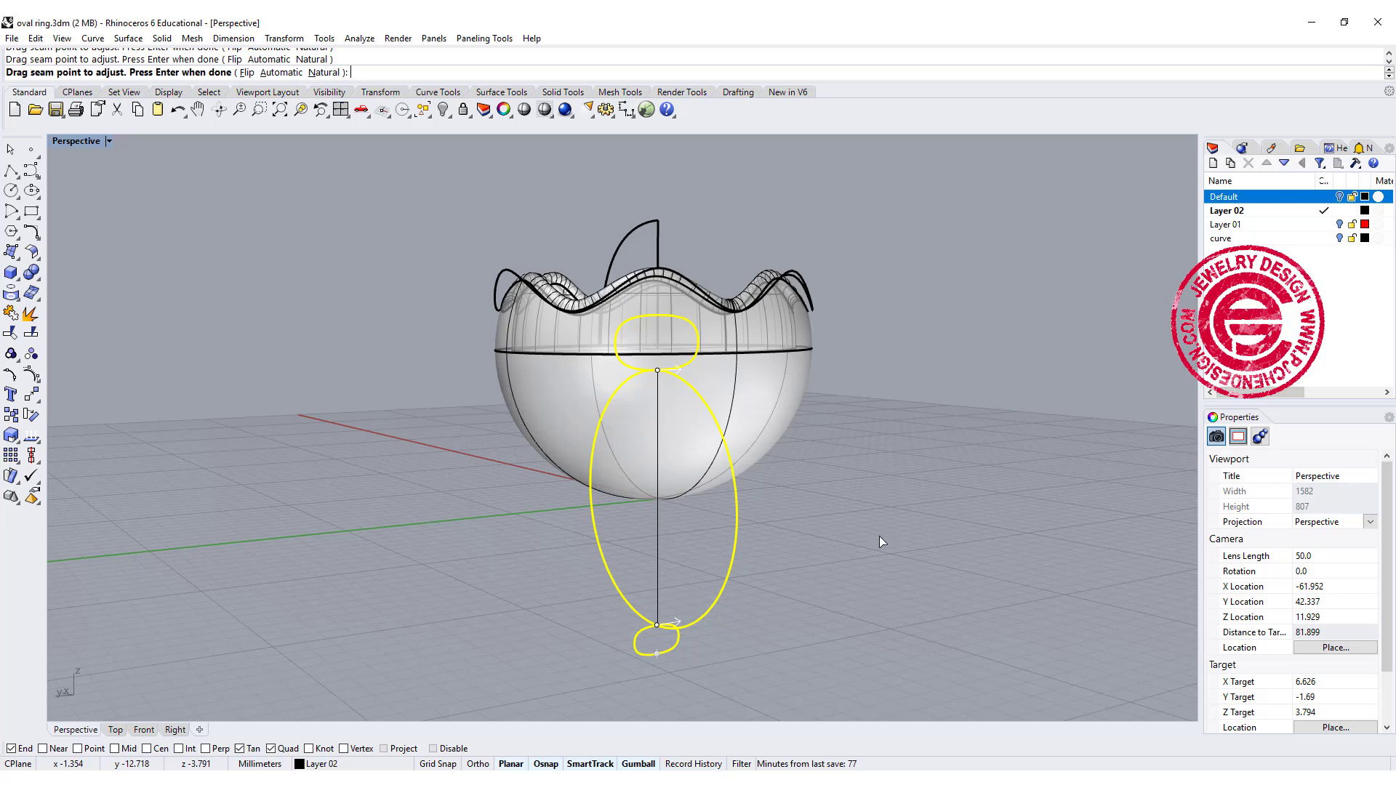
right_click(856, 527)
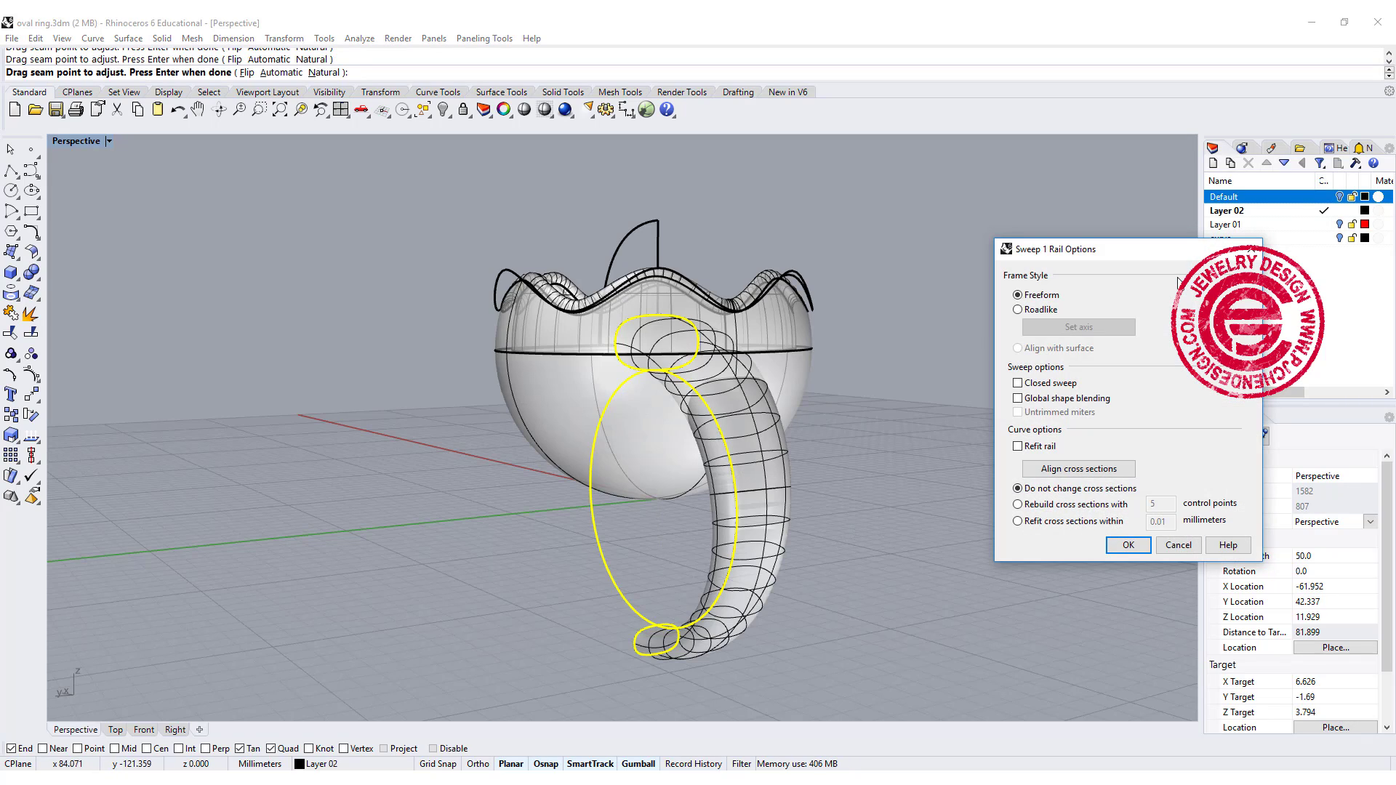
right_drag(654, 355, 733, 398)
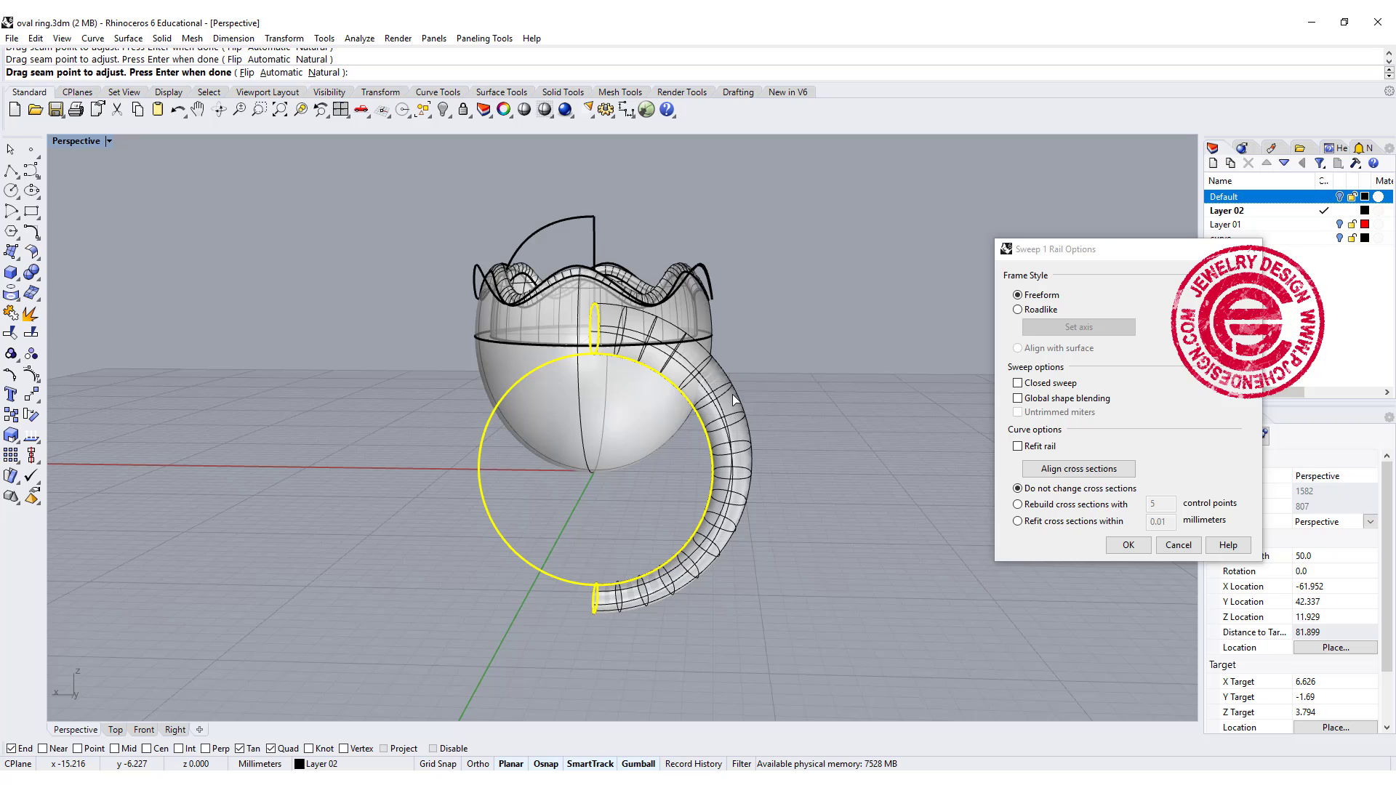
click(1018, 384)
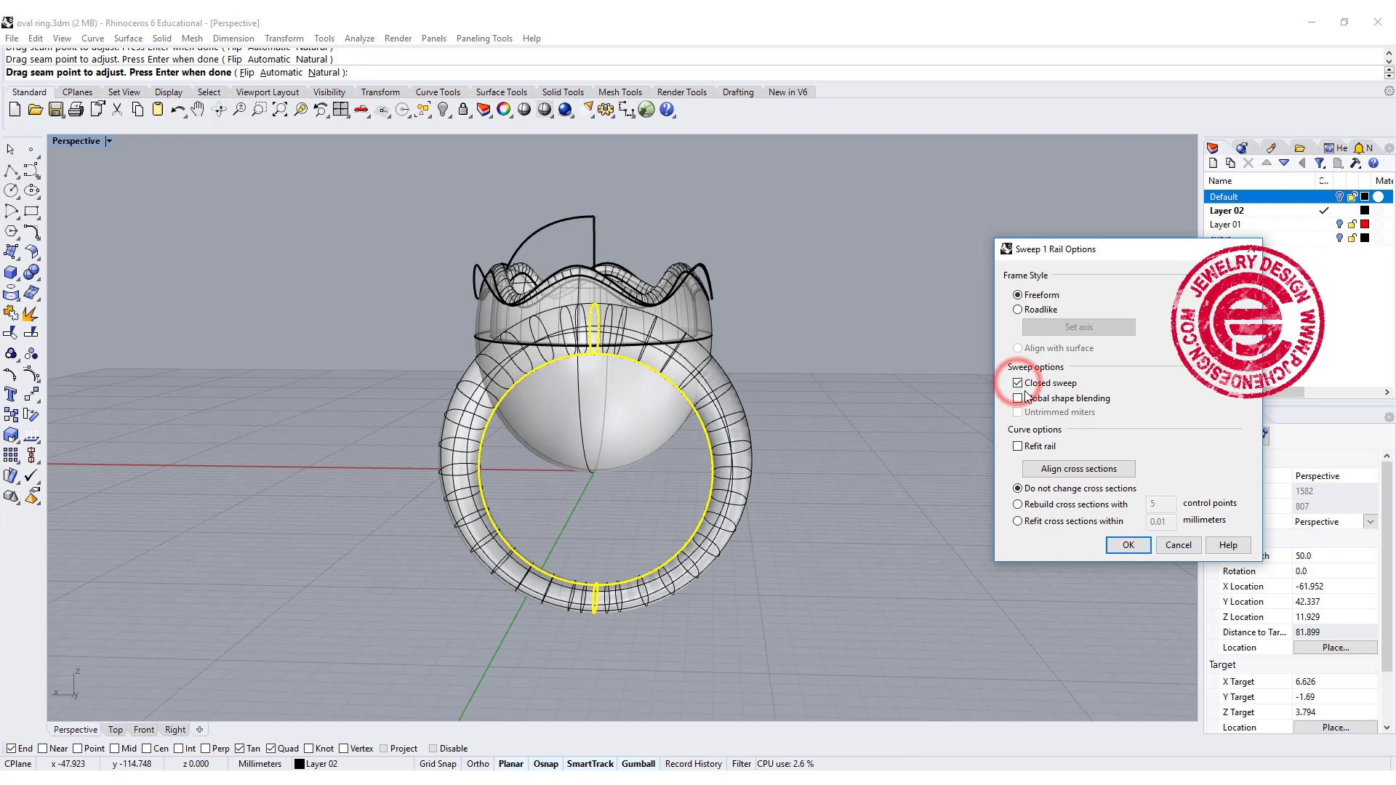
click(1129, 545)
right_drag(914, 417, 953, 368)
Step: BooleanSplit the shank using the bezel as the cutter
click(28, 280)
click(113, 280)
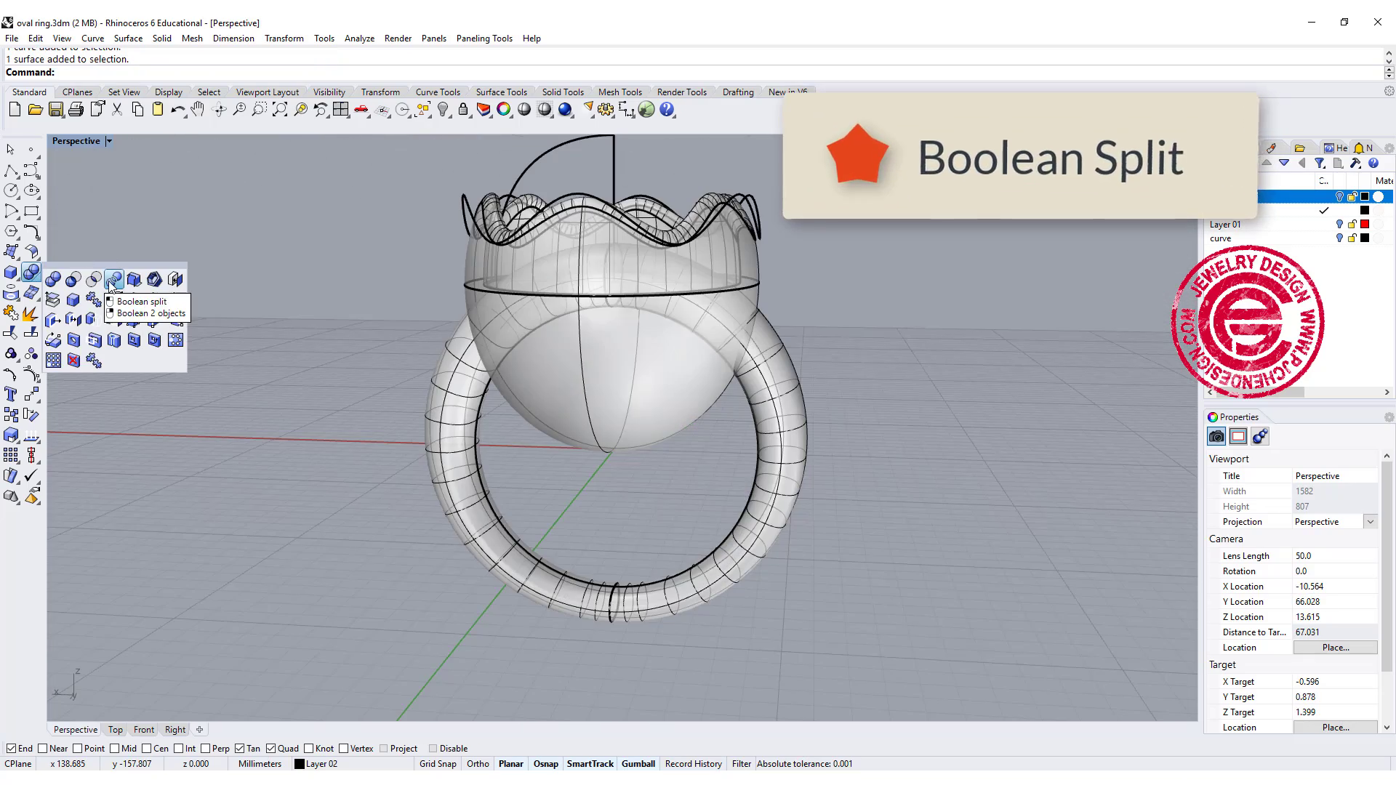
click(749, 378)
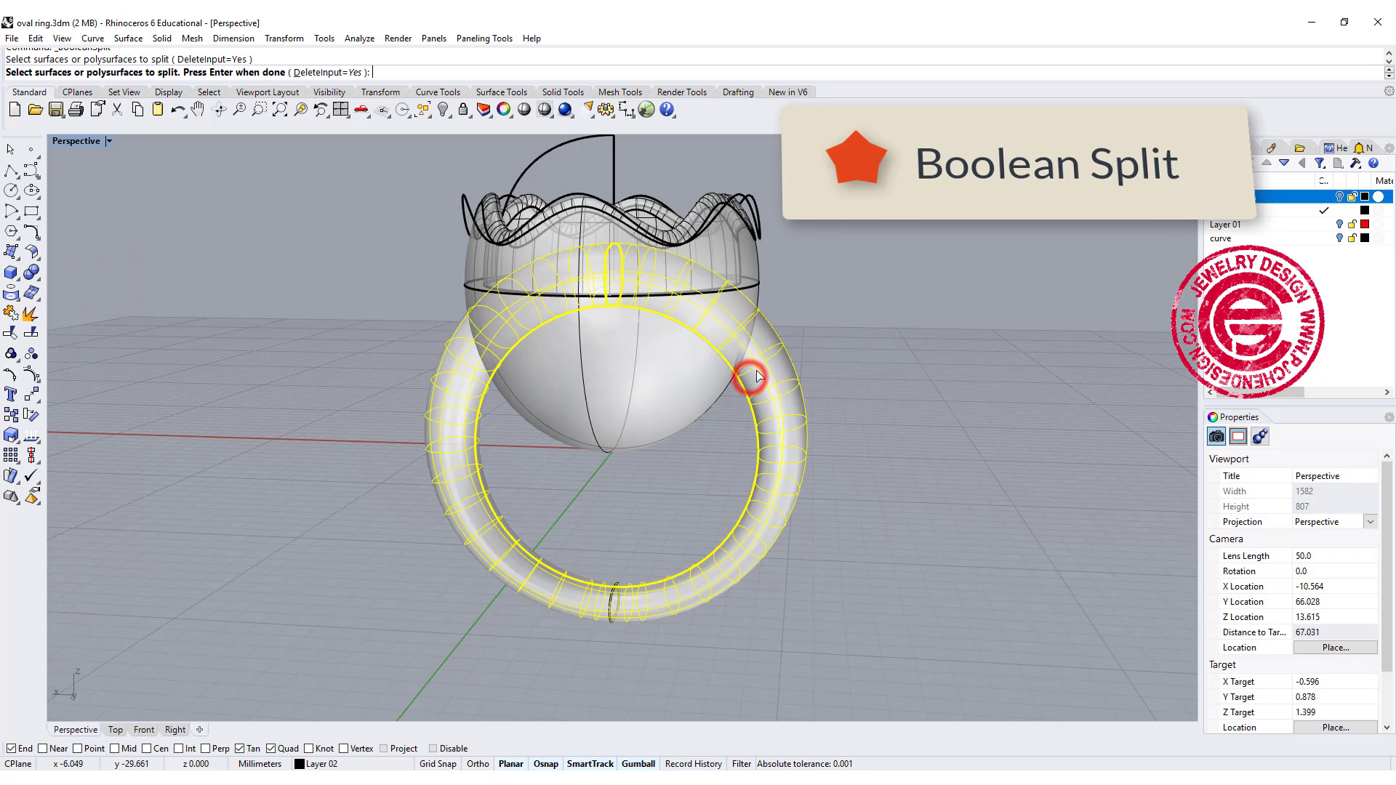
key(Return)
click(758, 267)
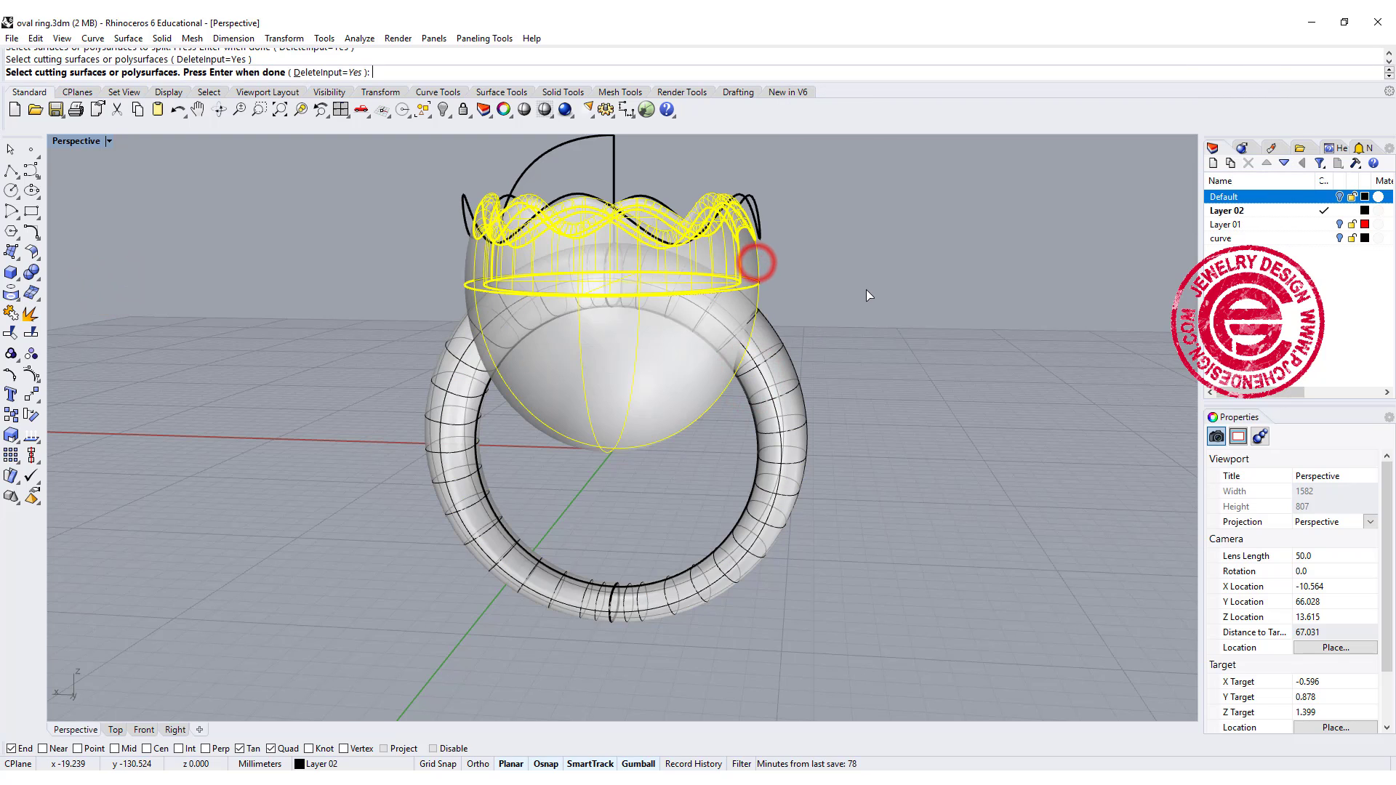
key(Return)
Step: Delete the shank pieces inside the bezel and Boolean-union shank and bezel
click(723, 313)
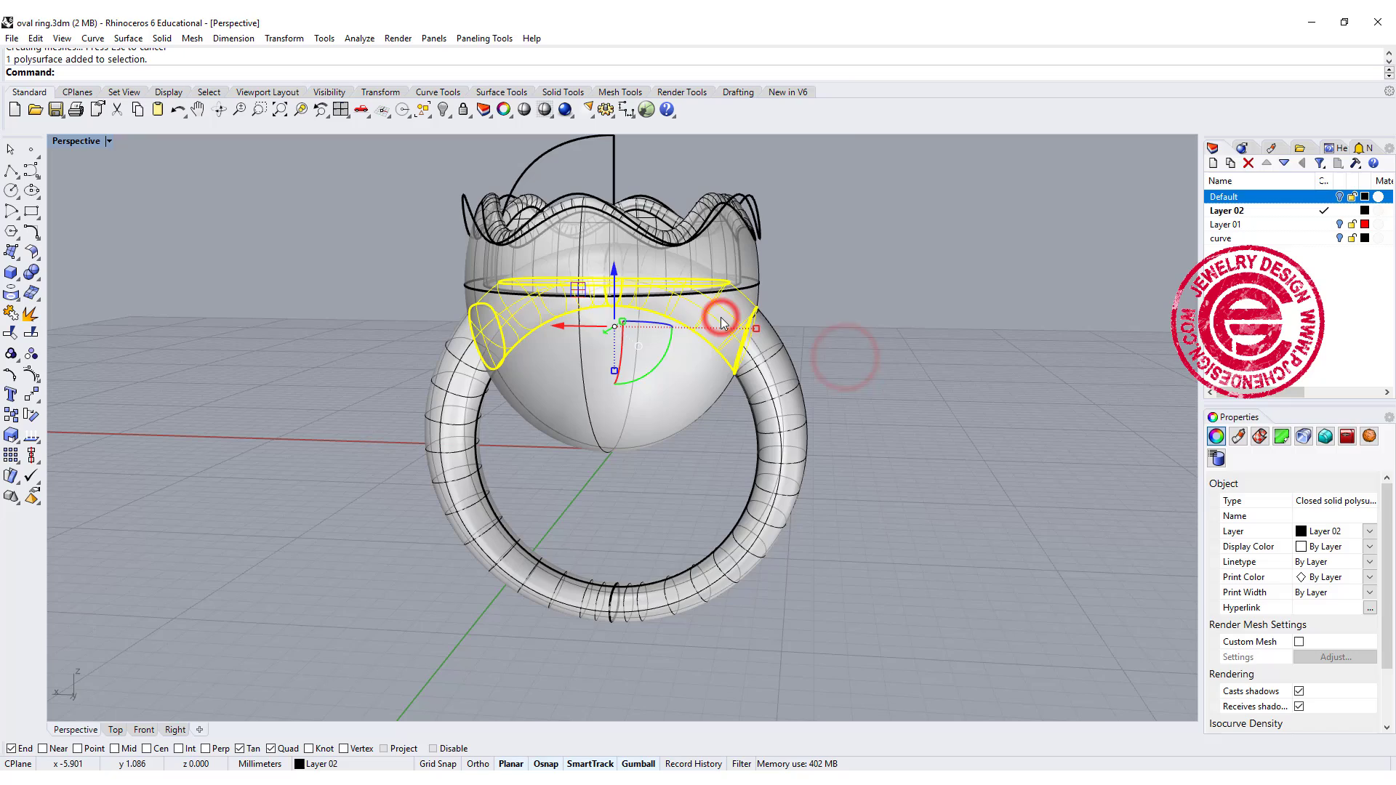
key(Delete)
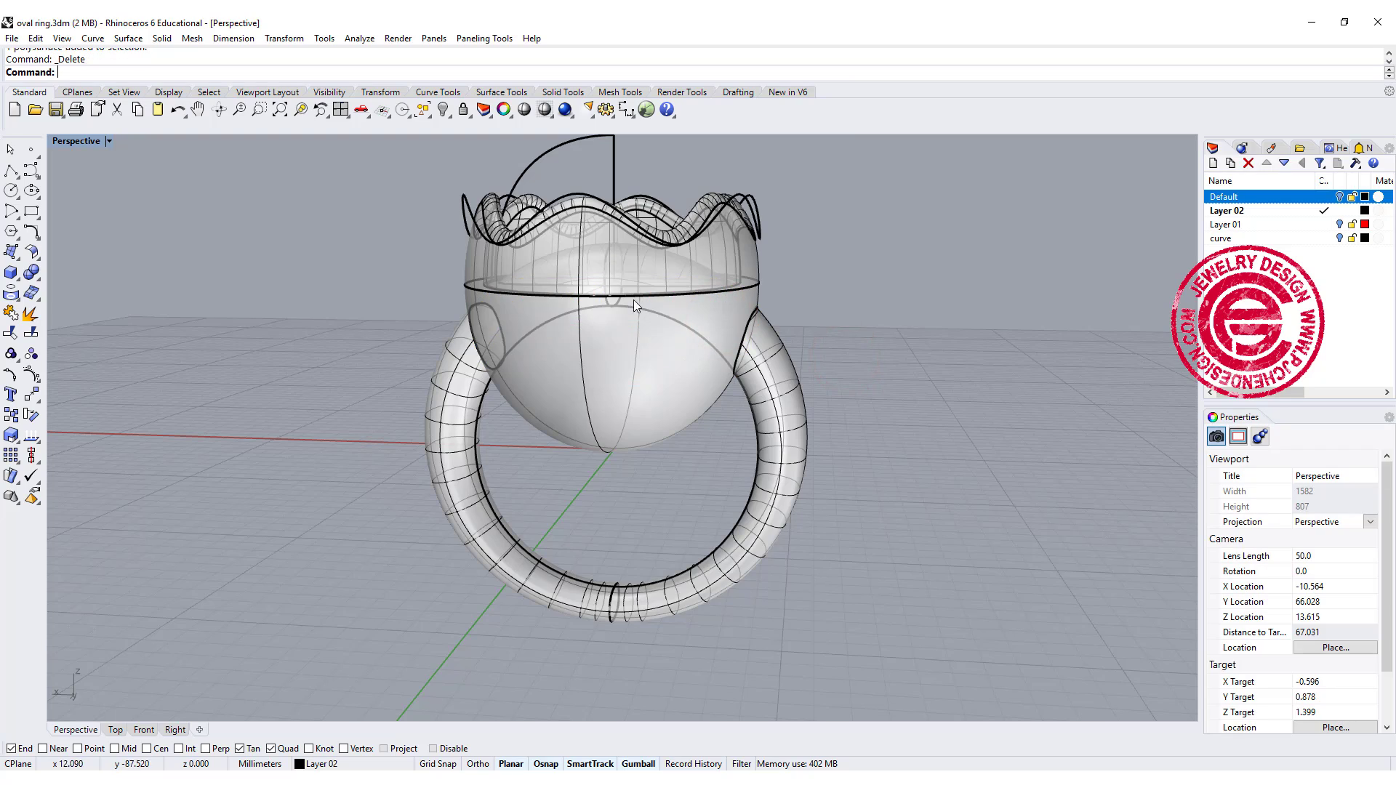
mouse_move(634, 305)
right_down()
mouse_move(643, 342)
mouse_move(631, 308)
right_up()
click(667, 271)
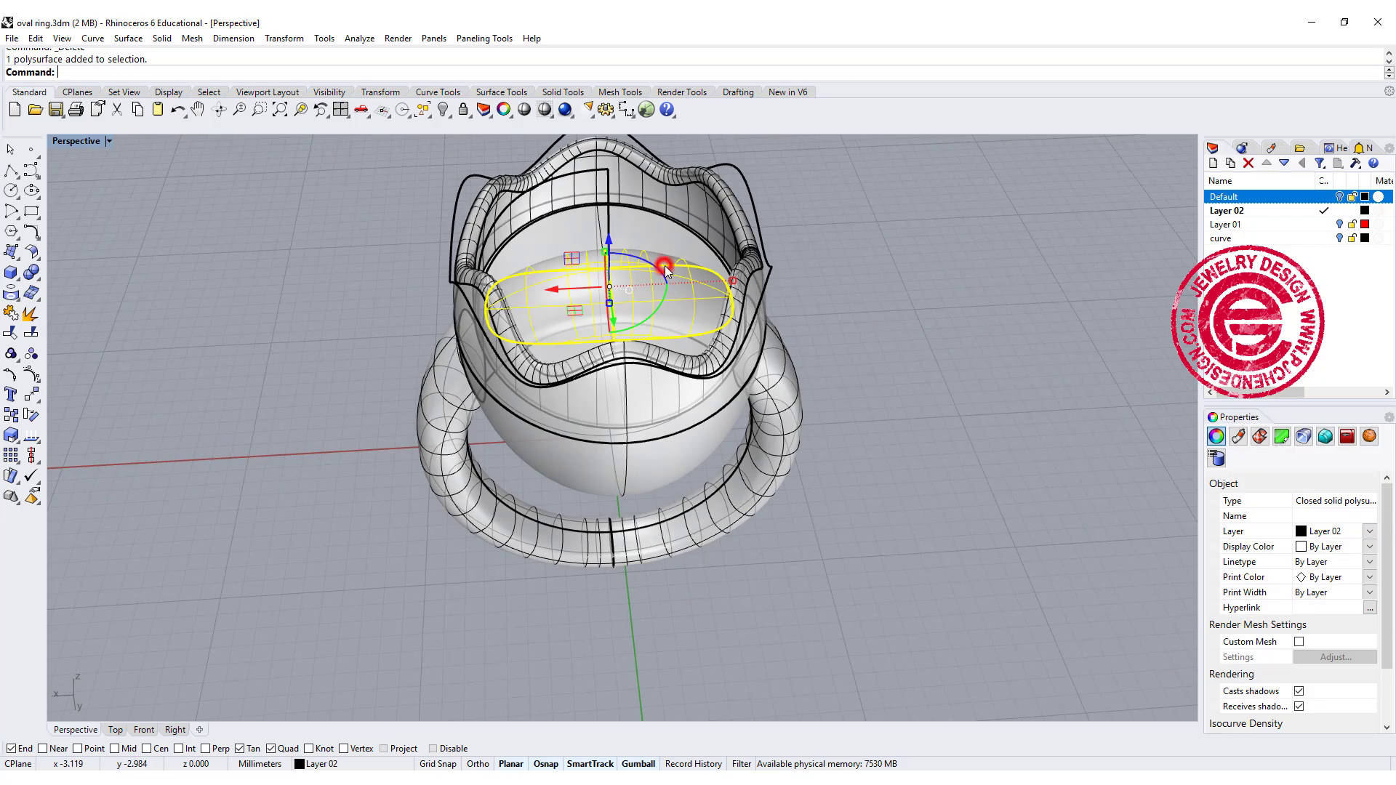
key(Escape)
key(Home)
drag(1038, 405, 499, 407)
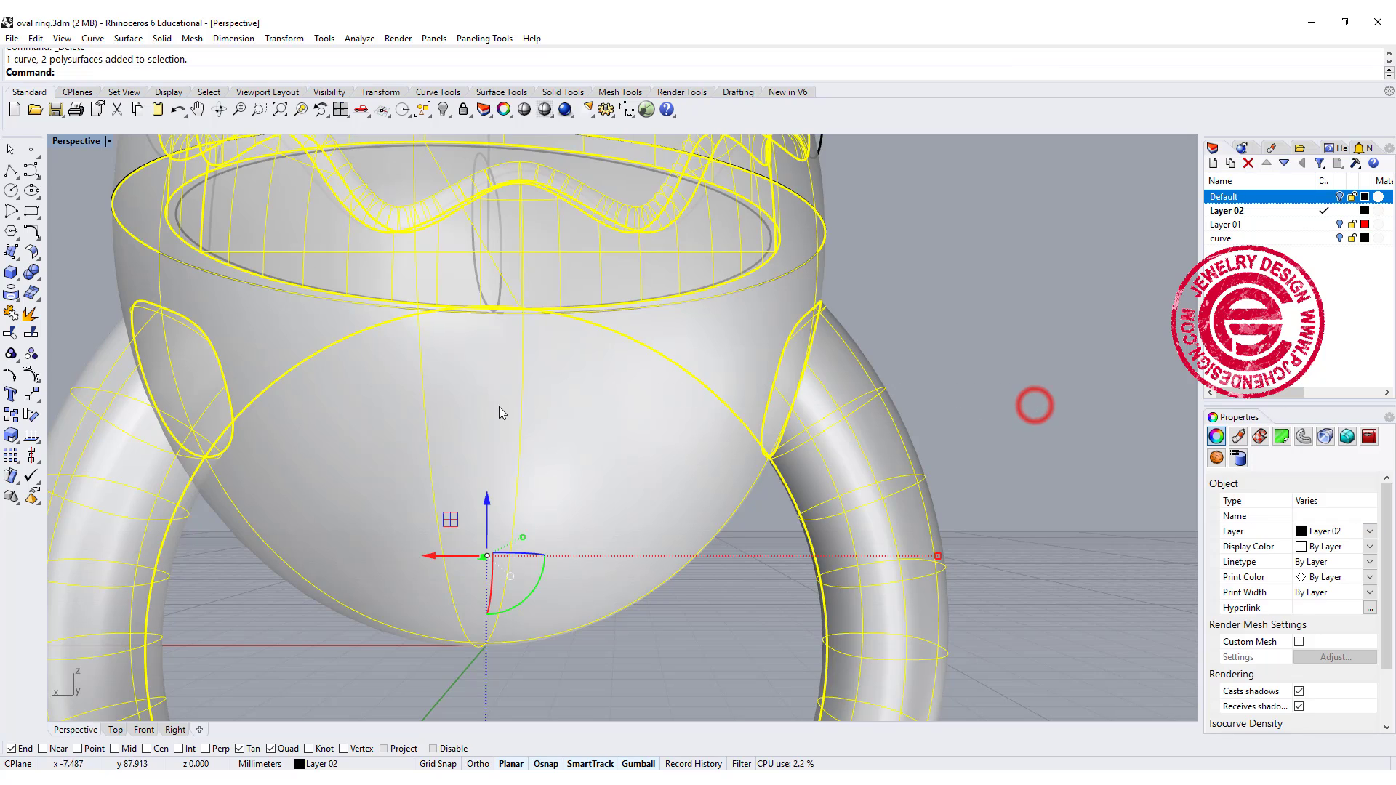
click(30, 273)
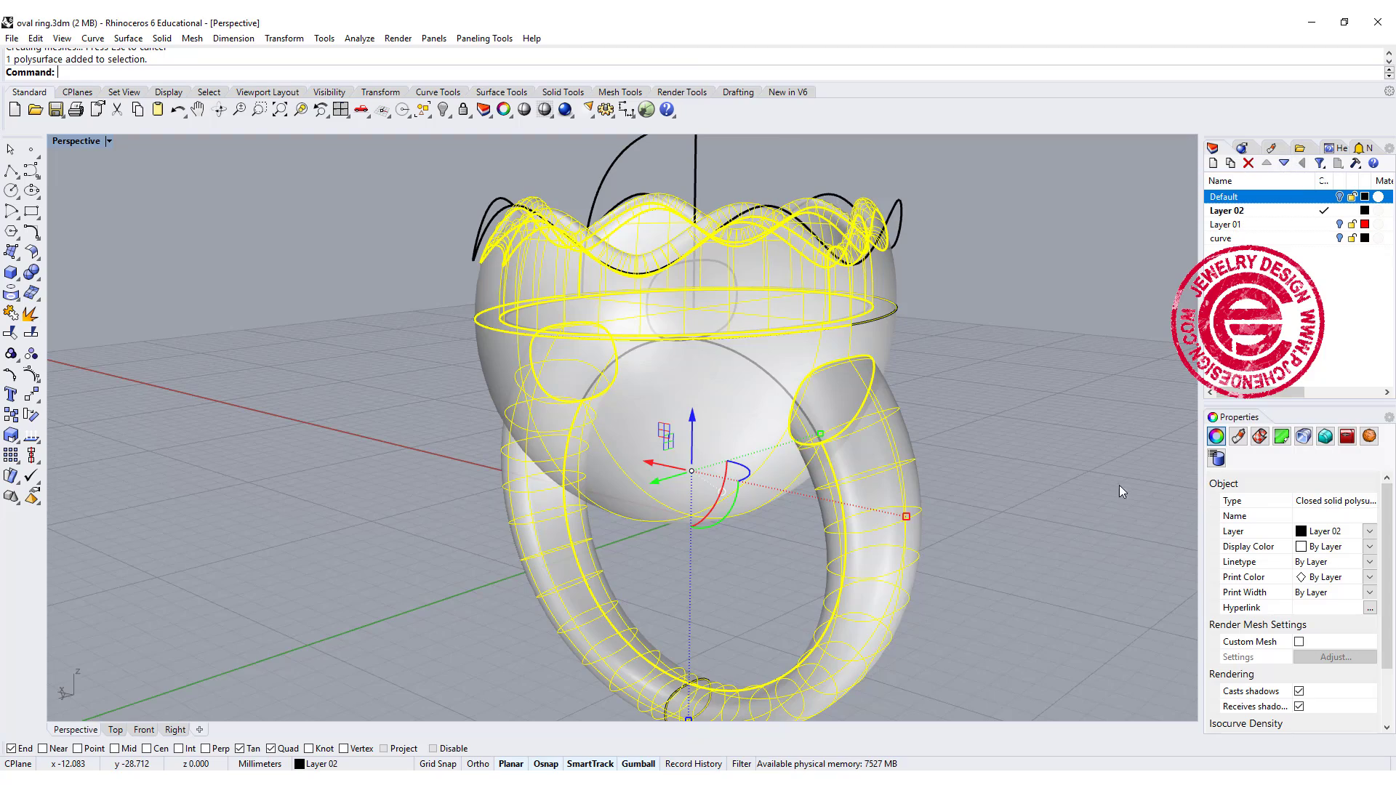
Step: Fillet the first shank-to-bezel edge with a 1.000 radius
click(946, 355)
right_drag(946, 355, 701, 346)
scroll(800, 411, up, 3)
right_drag(800, 410, 827, 314)
click(26, 275)
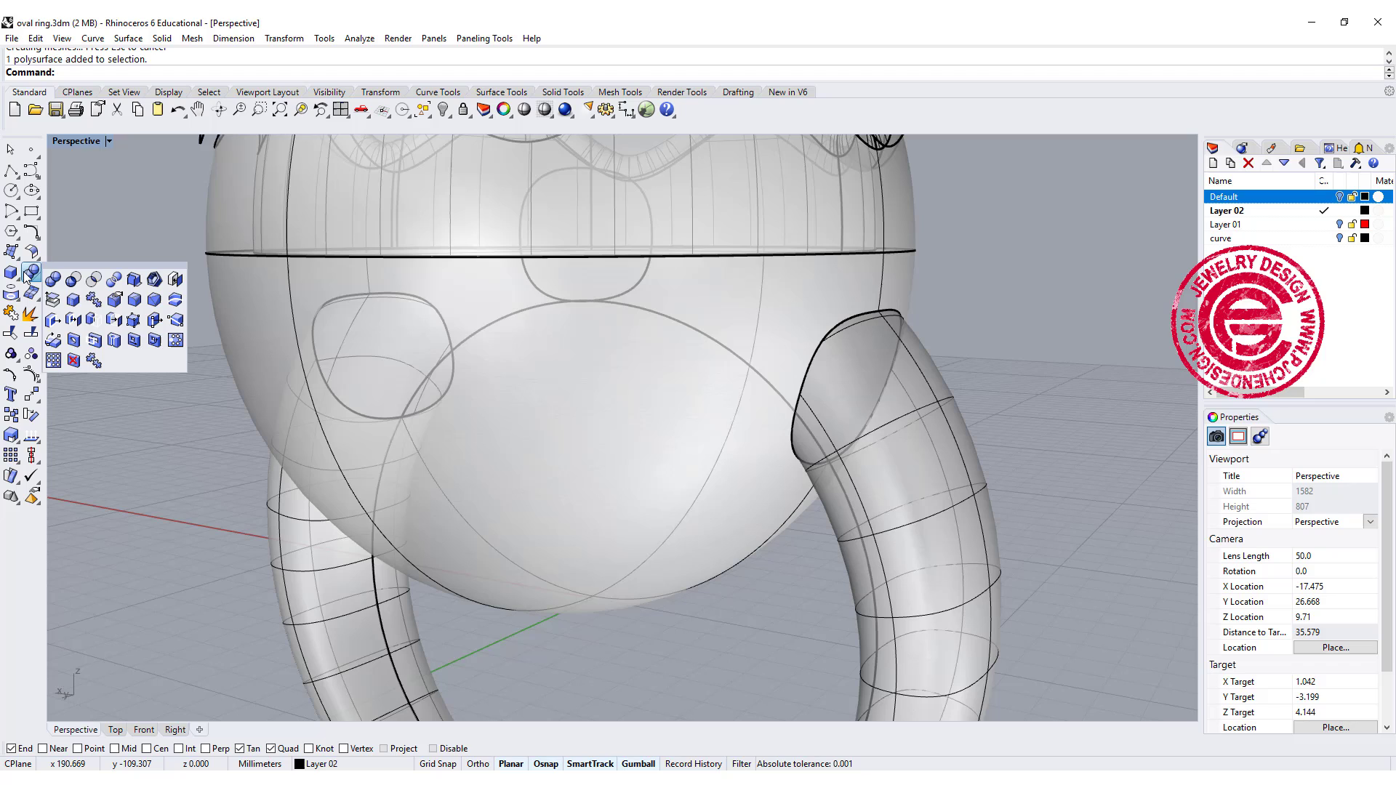
click(135, 309)
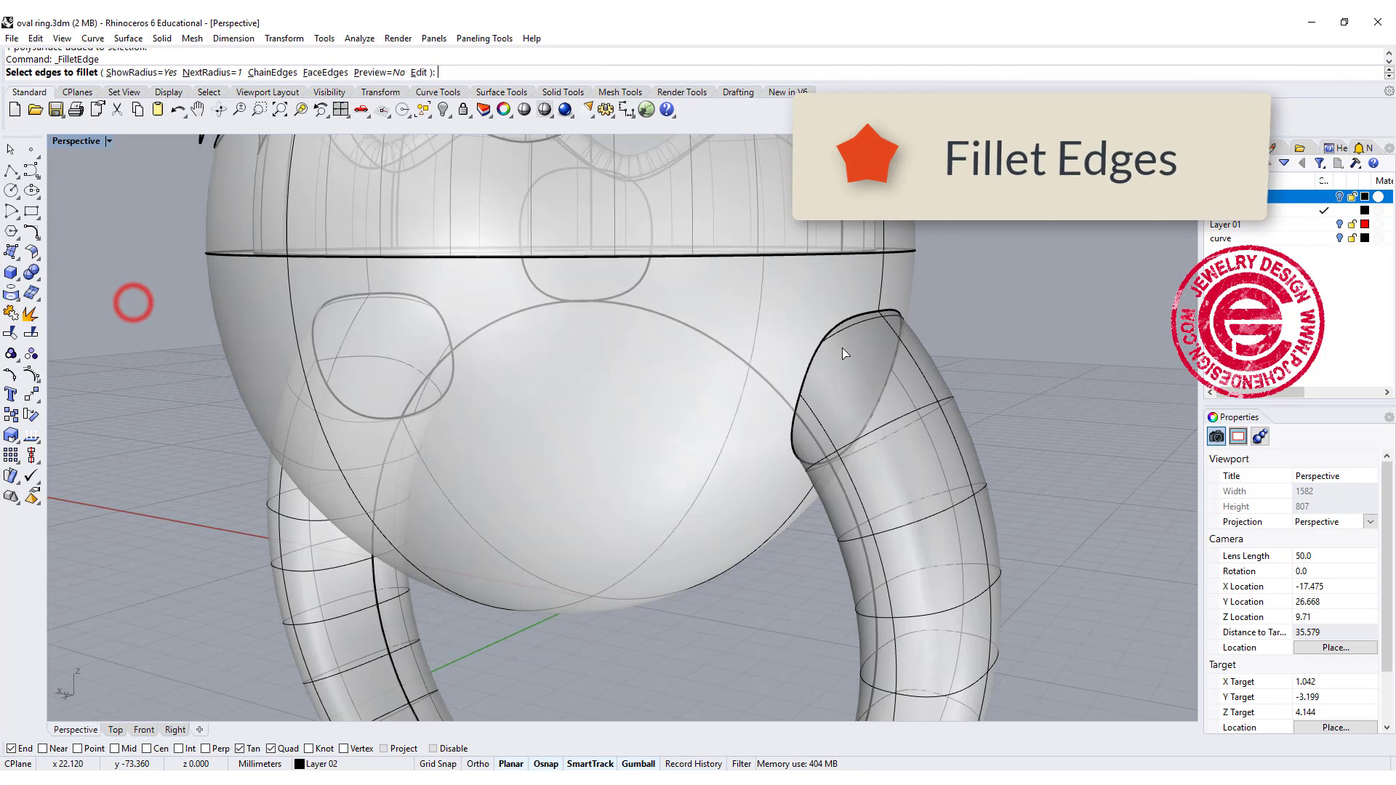
click(867, 318)
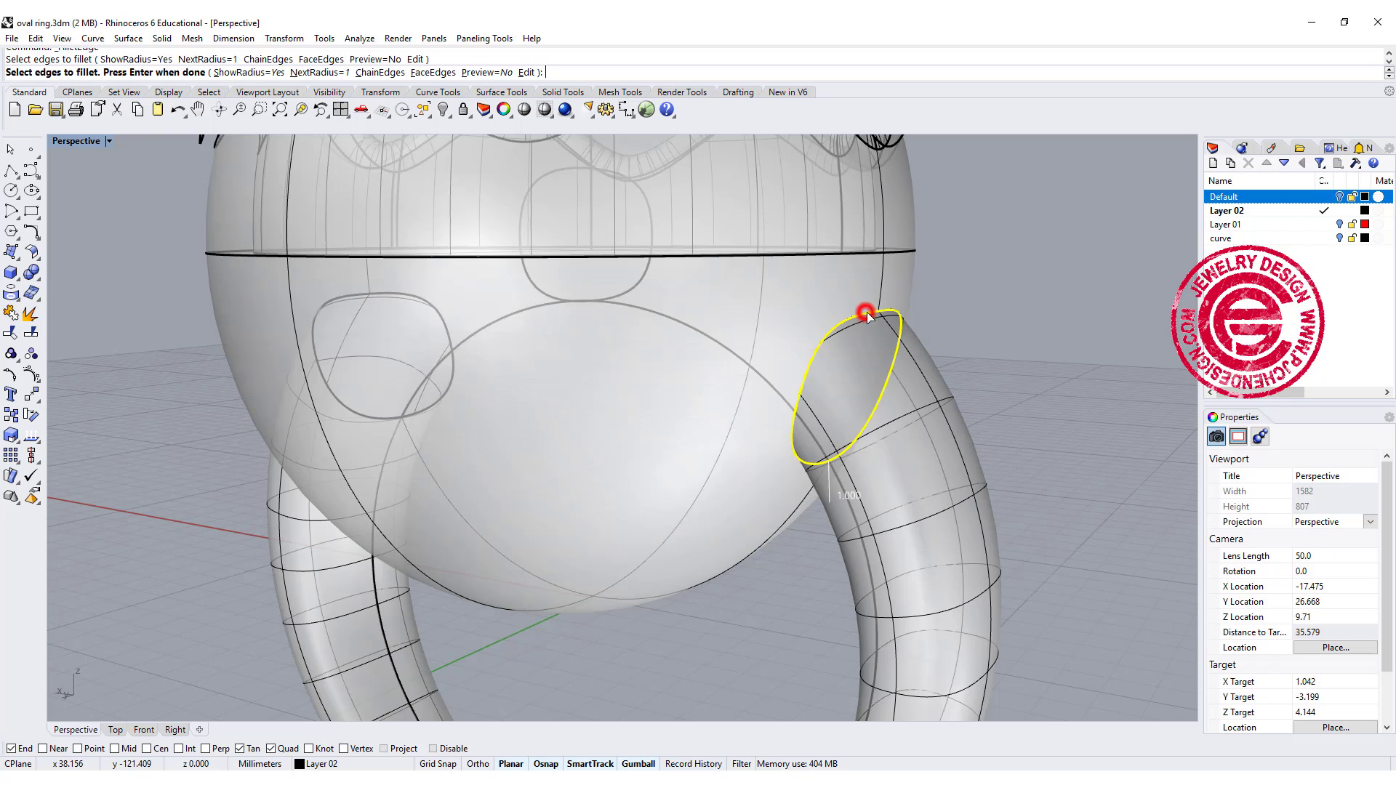
key(Return)
Step: Fillet the other shank arm's top edge with the same 1.000 radius
key(Return)
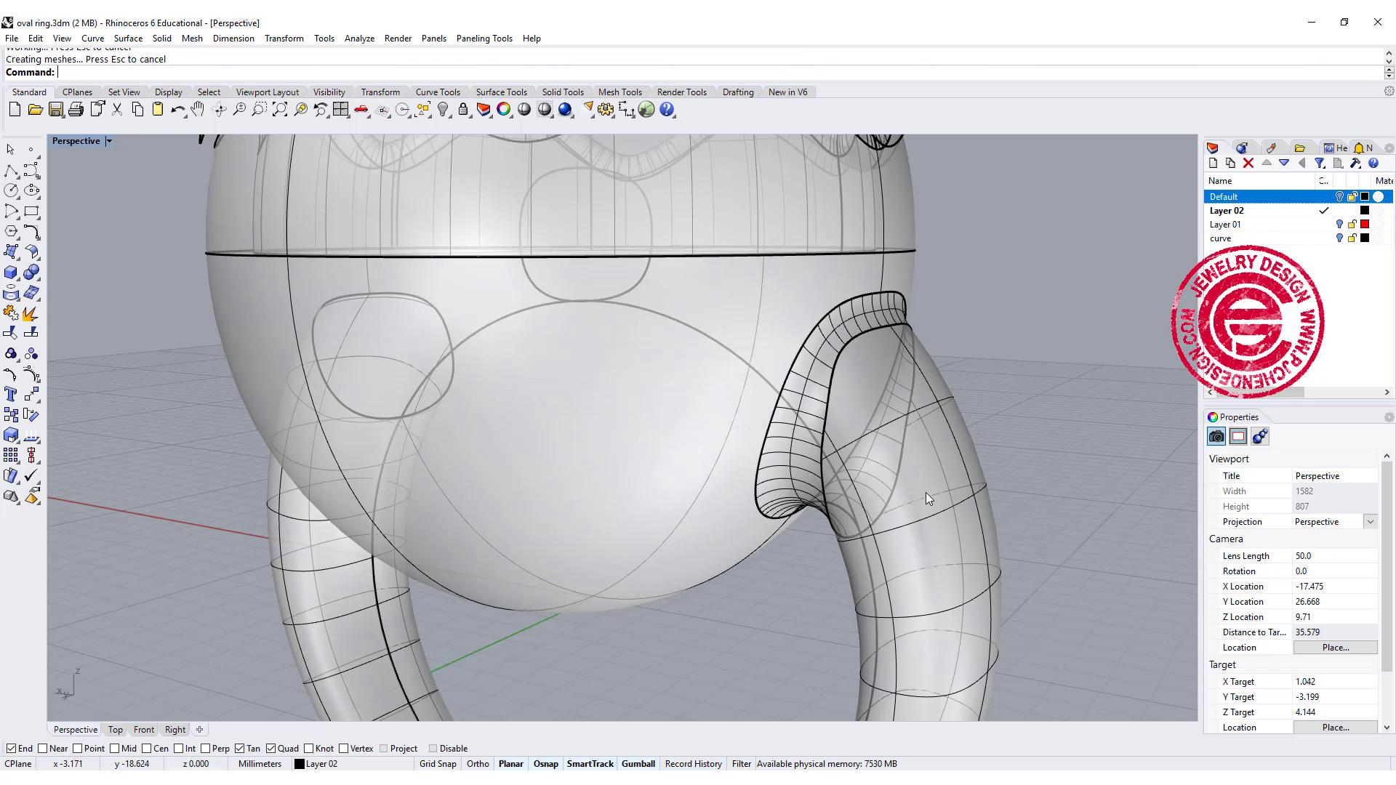
right_drag(927, 491, 675, 378)
key(Return)
click(547, 348)
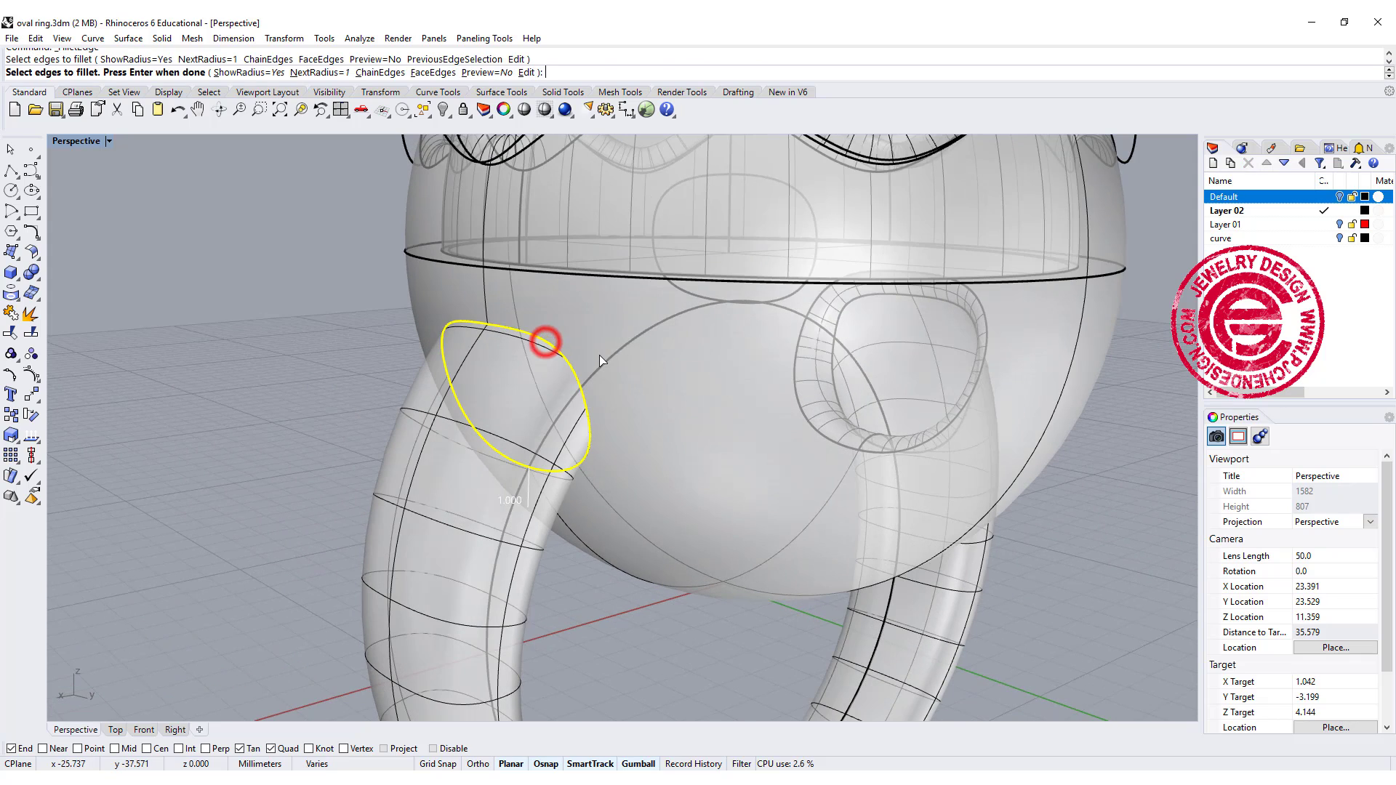
key(Return)
key(Return)
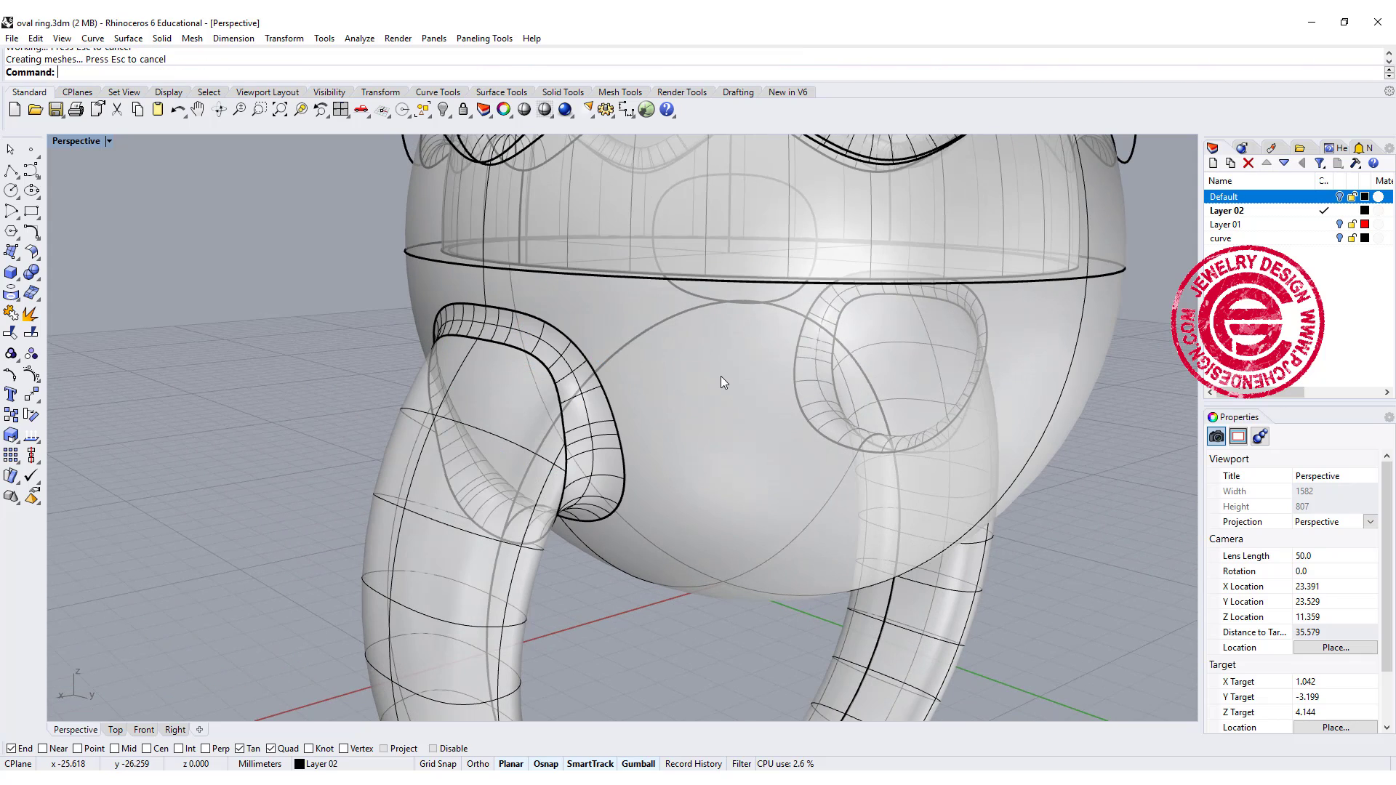
scroll(721, 377, down, 5)
right_drag(735, 386, 1027, 369)
right_drag(887, 420, 917, 413)
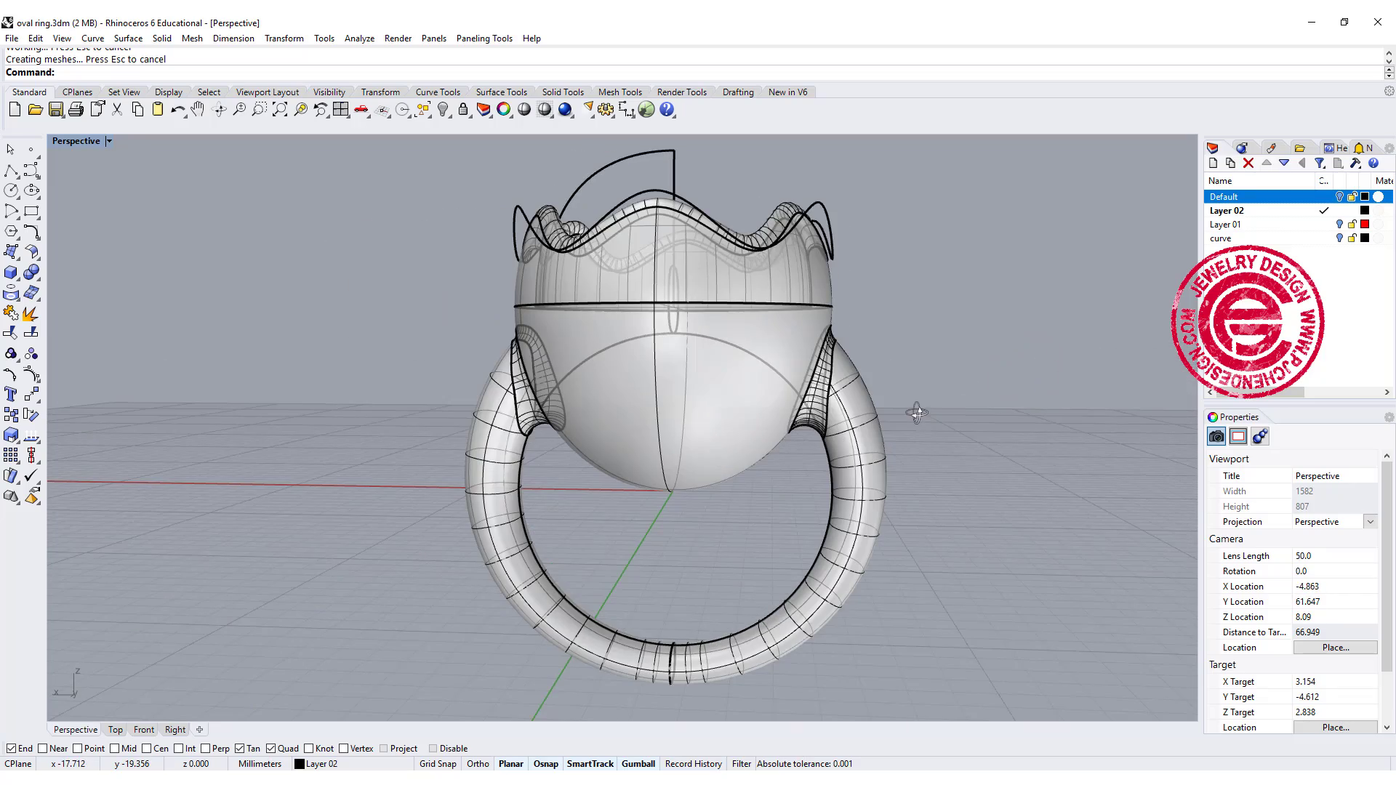
Step: Extrude the inner ring circle straight into a long cylinder through the ring
click(761, 362)
right_drag(845, 381, 801, 434)
scroll(803, 436, down, 3)
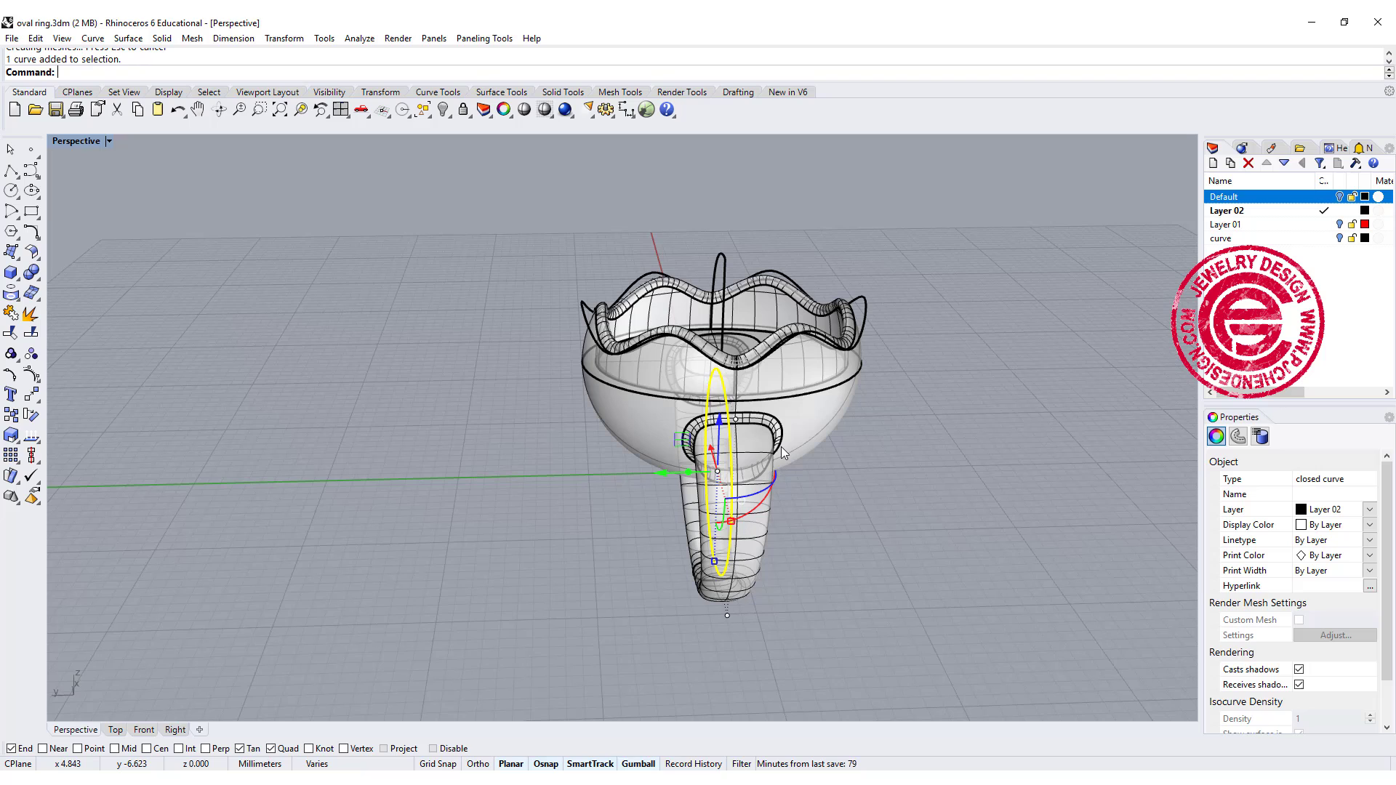
click(161, 38)
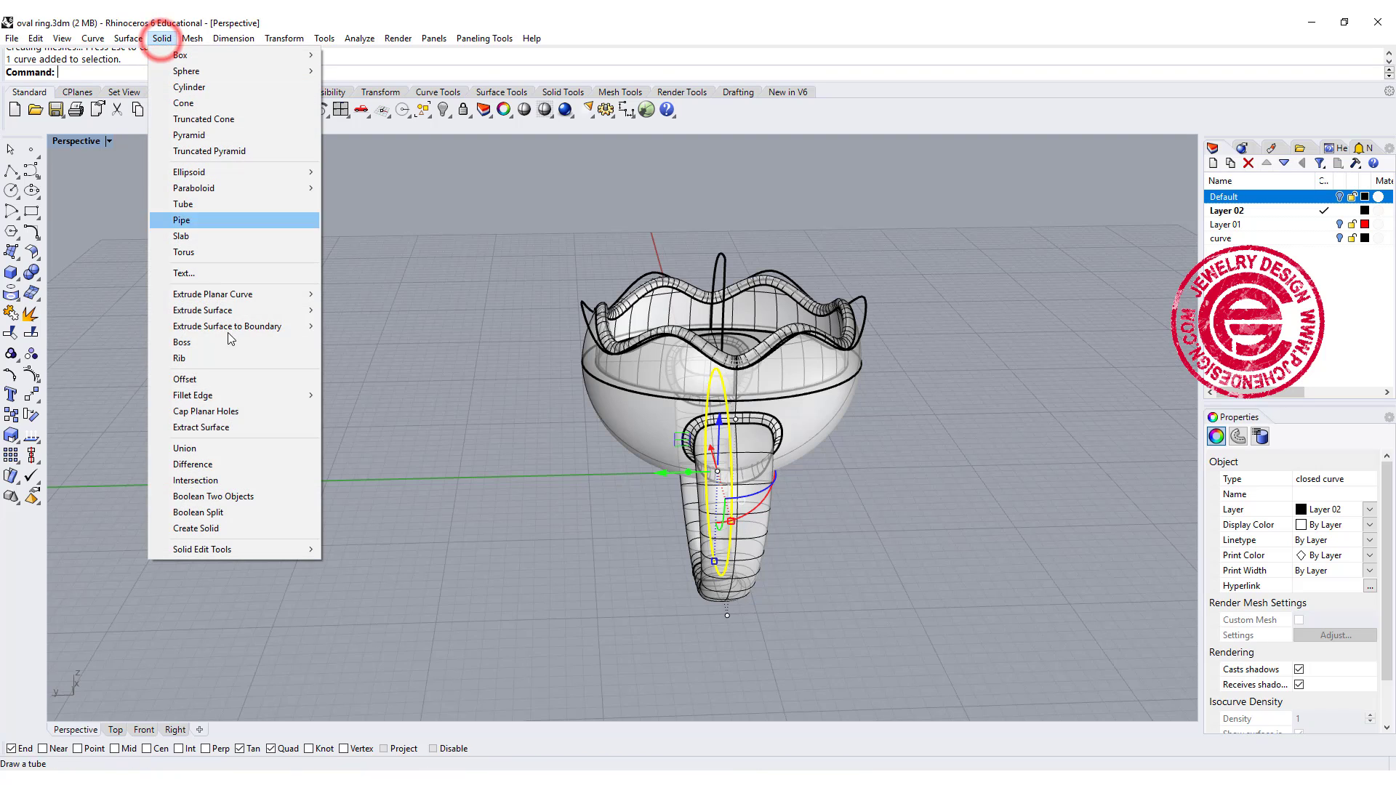
mouse_move(270, 305)
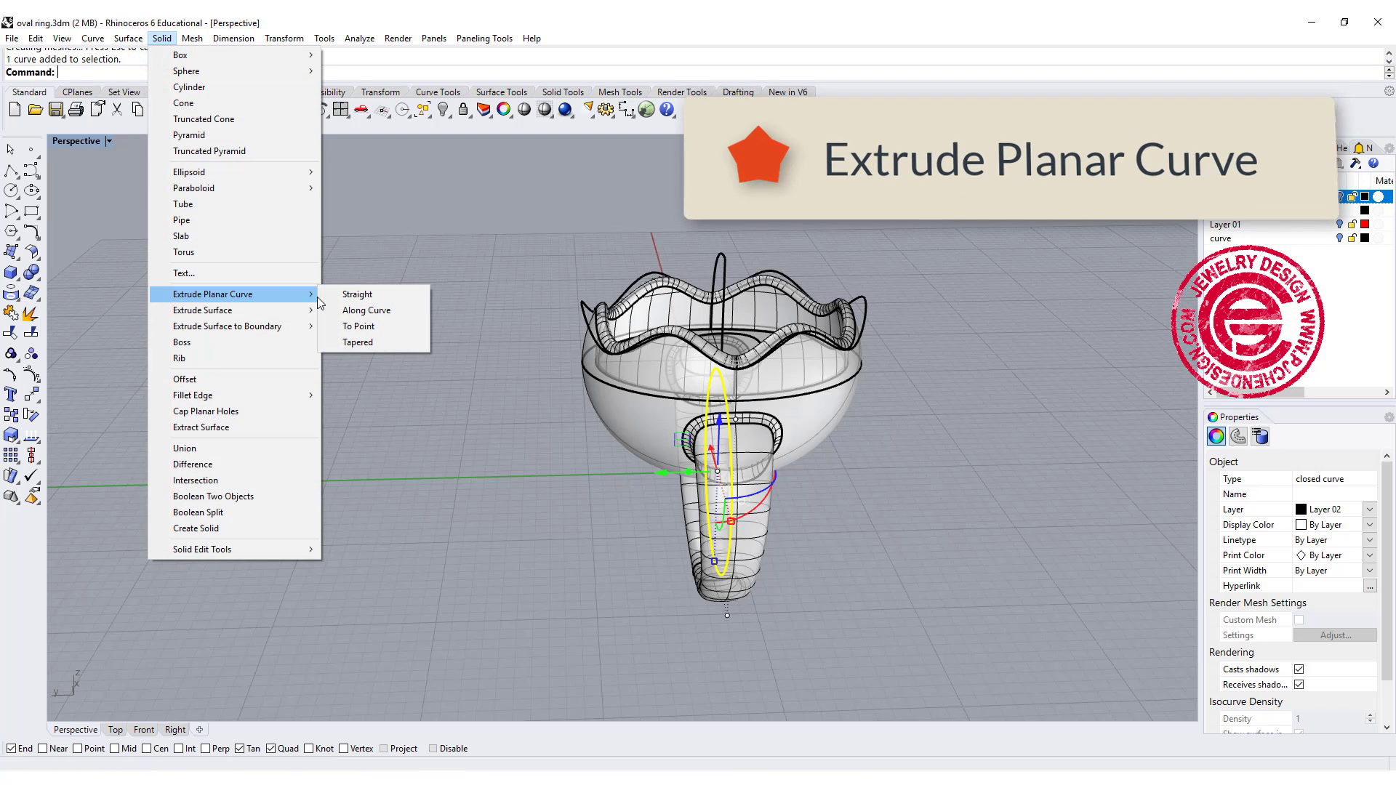
click(358, 295)
click(436, 386)
click(405, 324)
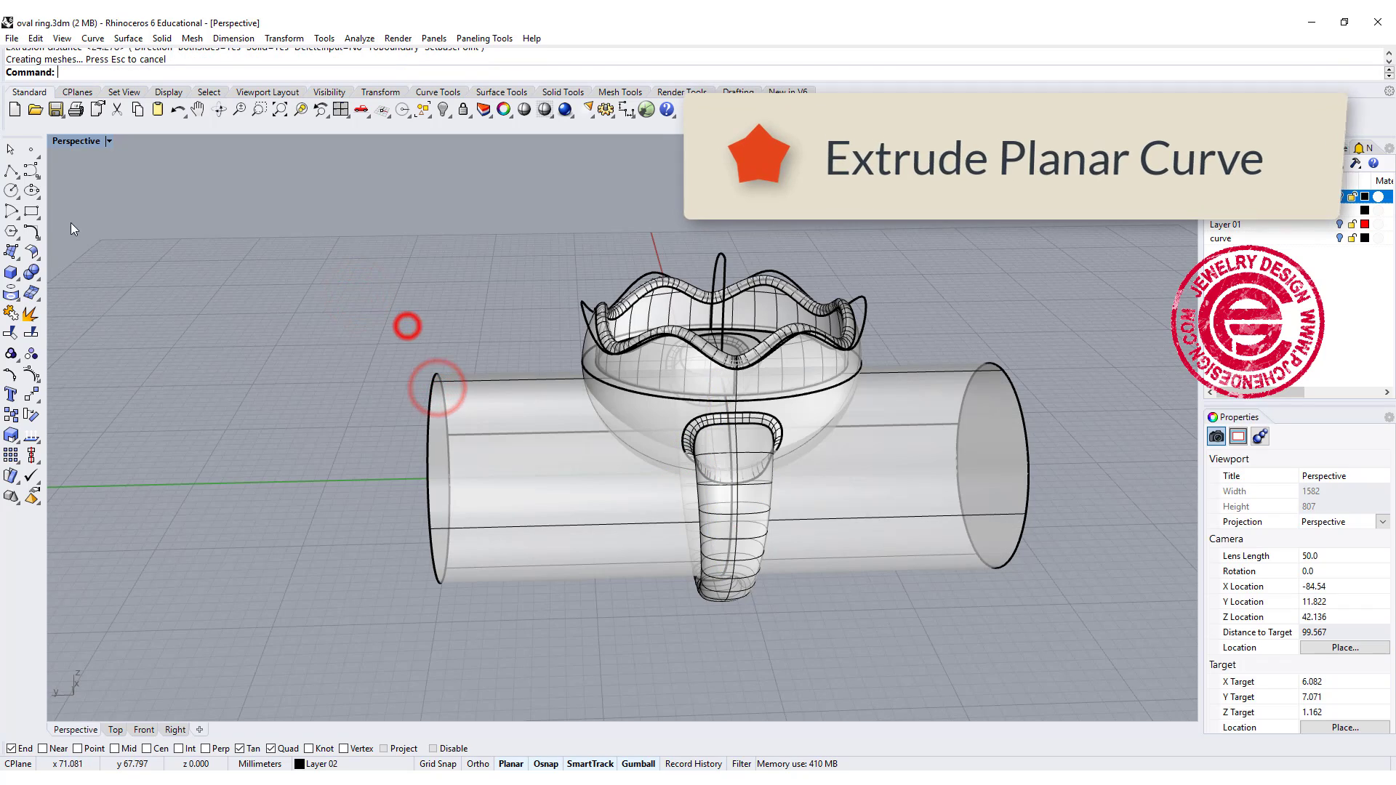
Step: Attempt a Boolean Difference of the cylinder from the ring parts, which fails
click(31, 273)
click(72, 280)
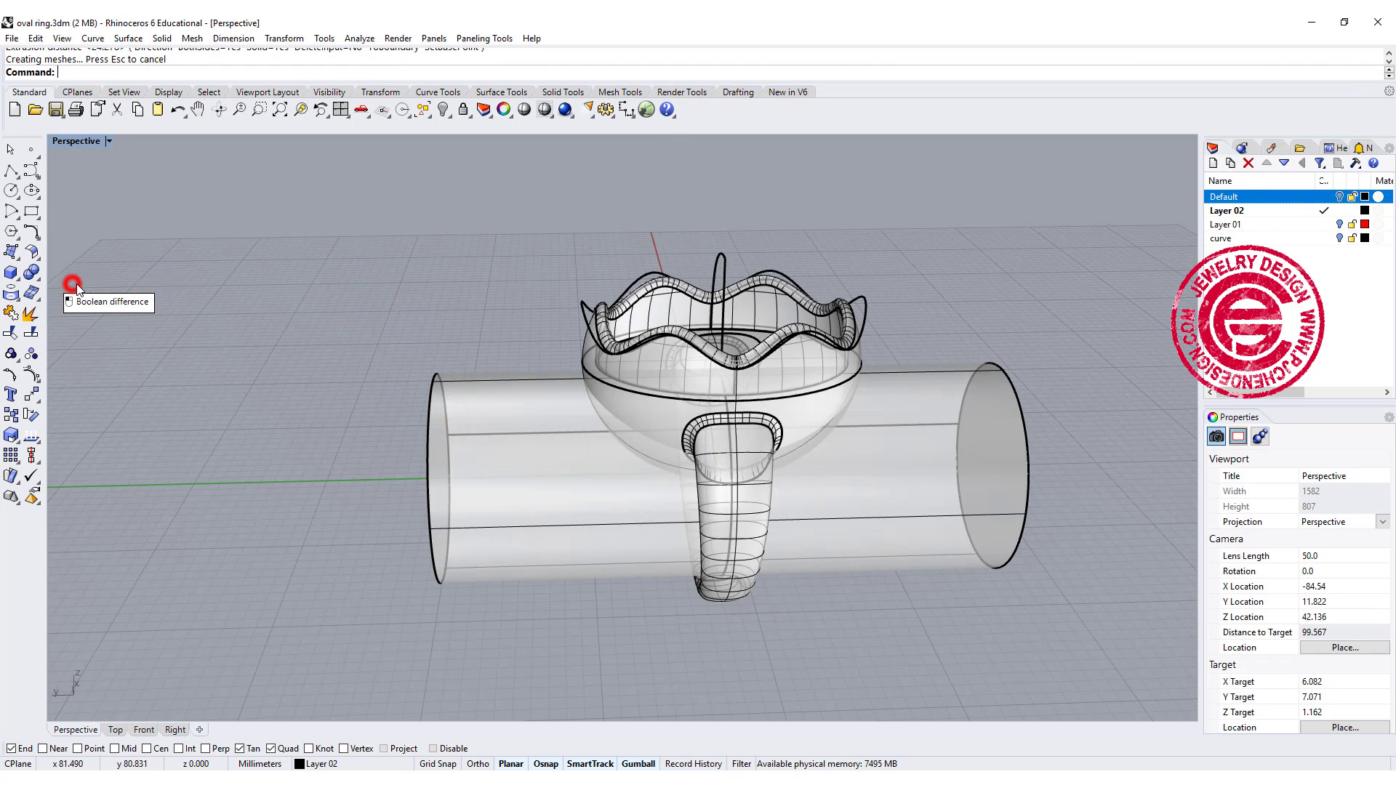
click(665, 360)
key(Return)
click(567, 442)
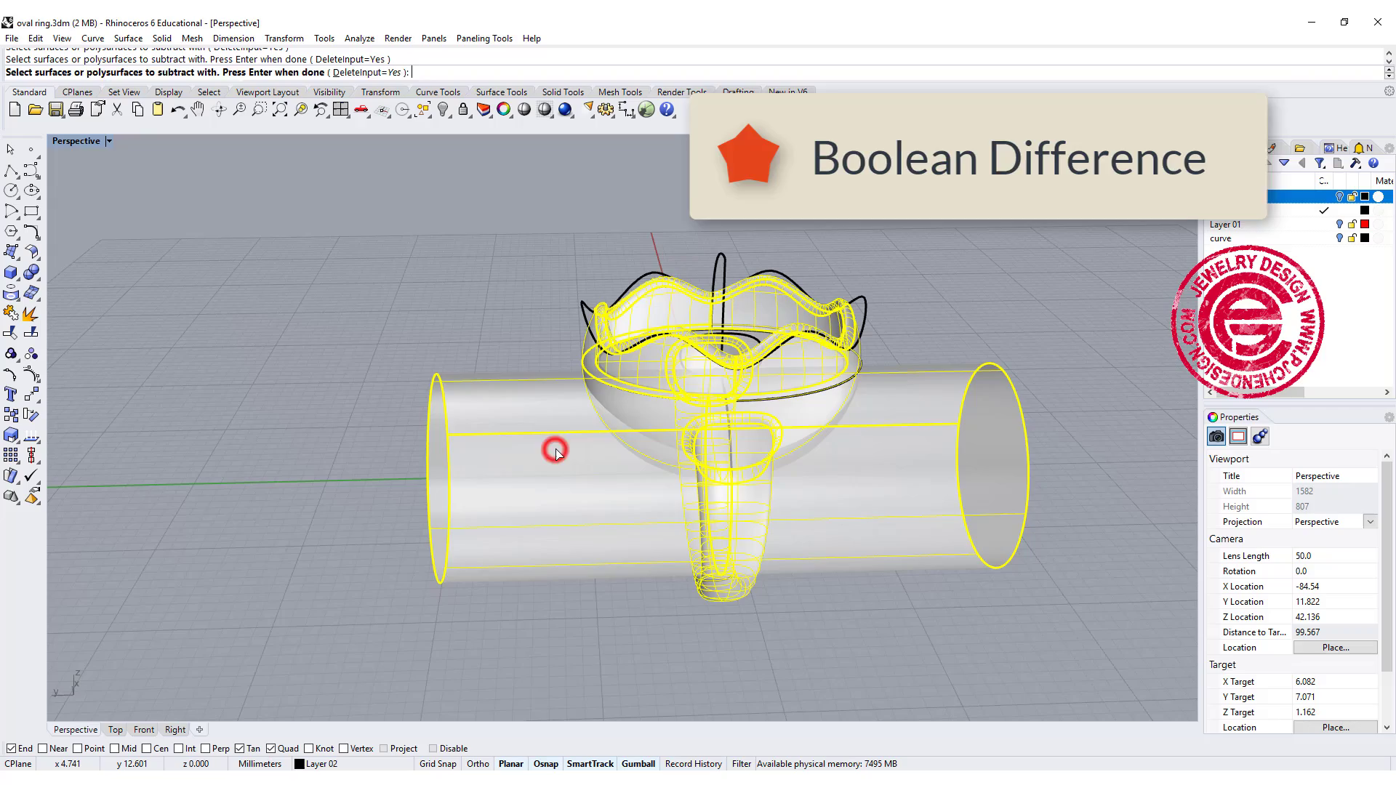
key(Return)
scroll(357, 482, up, 5)
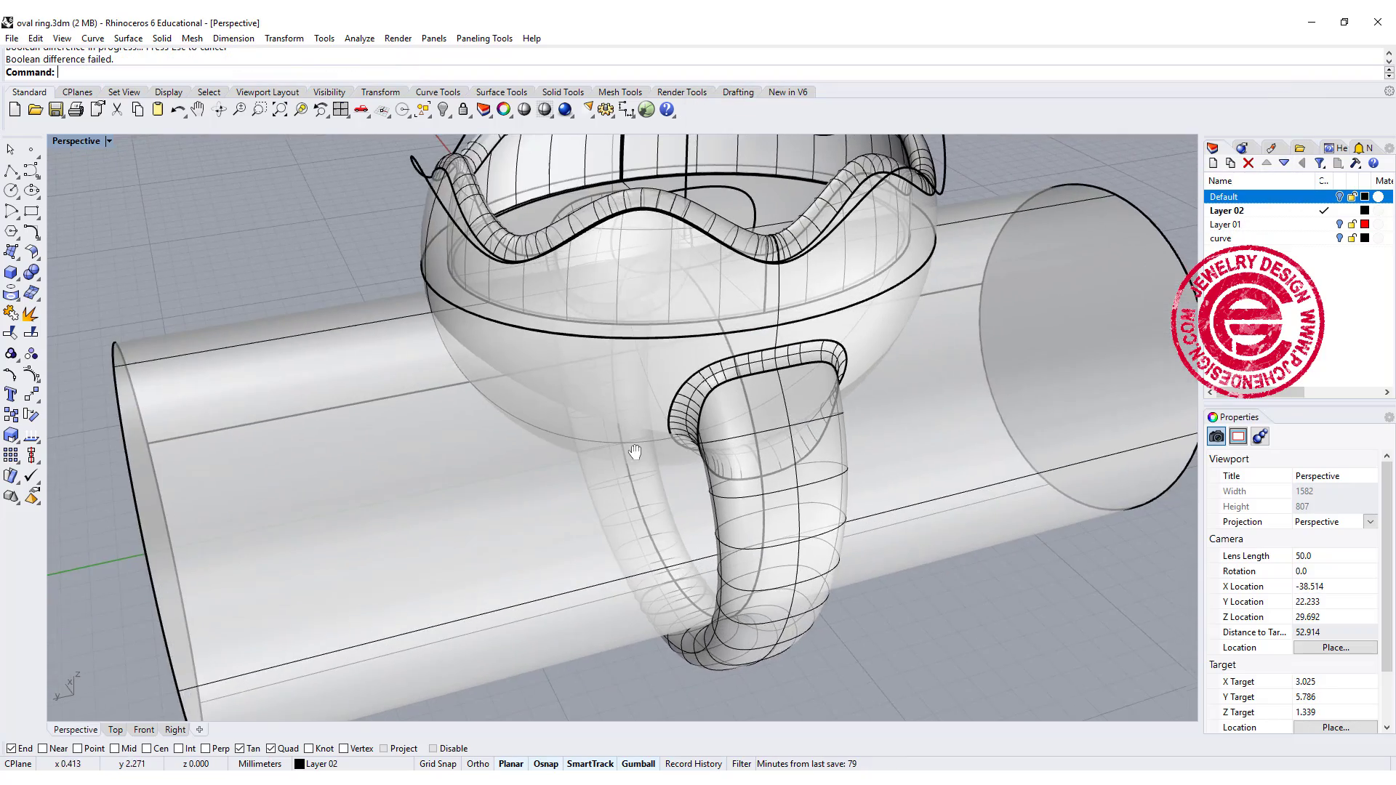
mouse_move(357, 482)
right_down()
mouse_move(666, 445)
mouse_move(671, 469)
mouse_move(739, 473)
mouse_move(713, 551)
right_up()
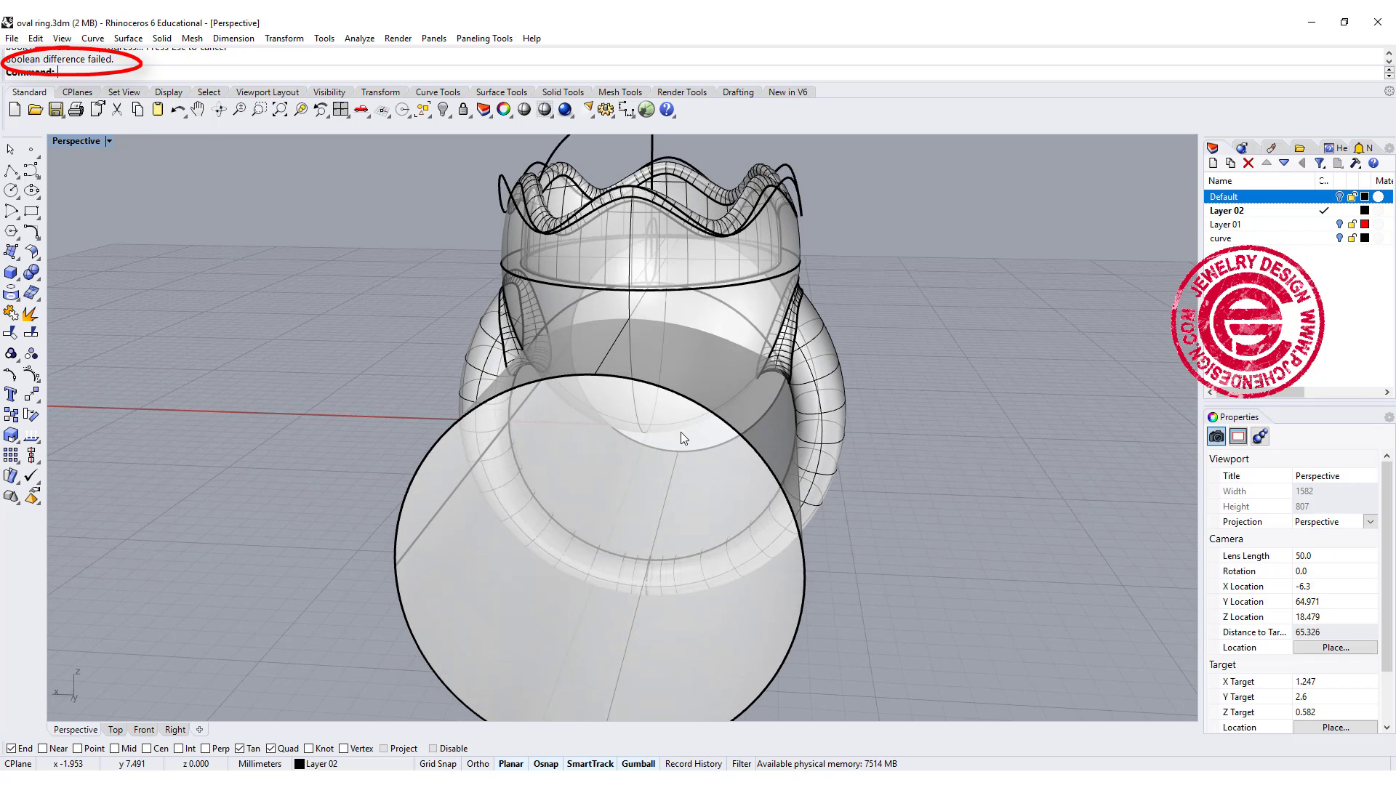
Step: Enlarge the cylinder's cross-section slightly with the gumball scale handle in the maximized Front view
click(663, 496)
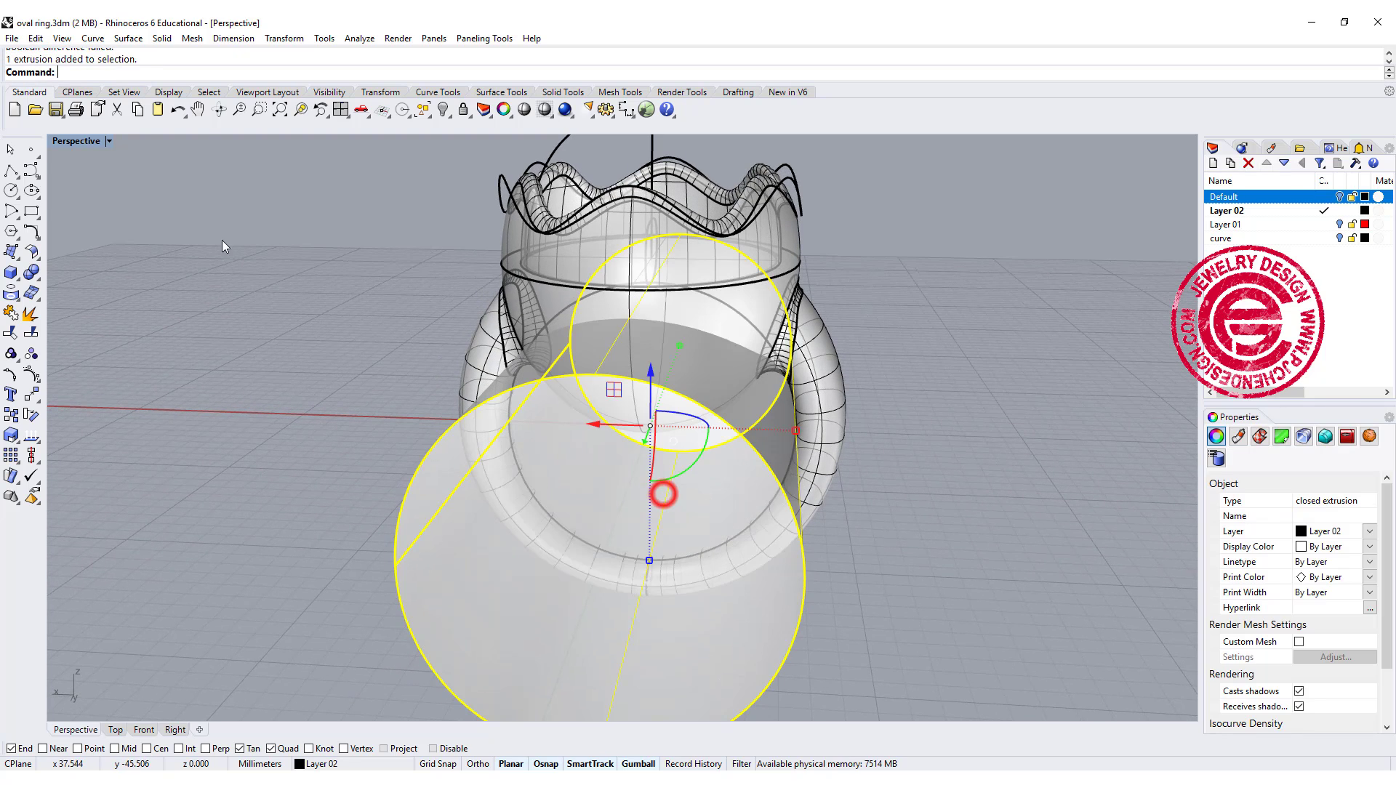
double_click(96, 145)
scroll(309, 577, up, 5)
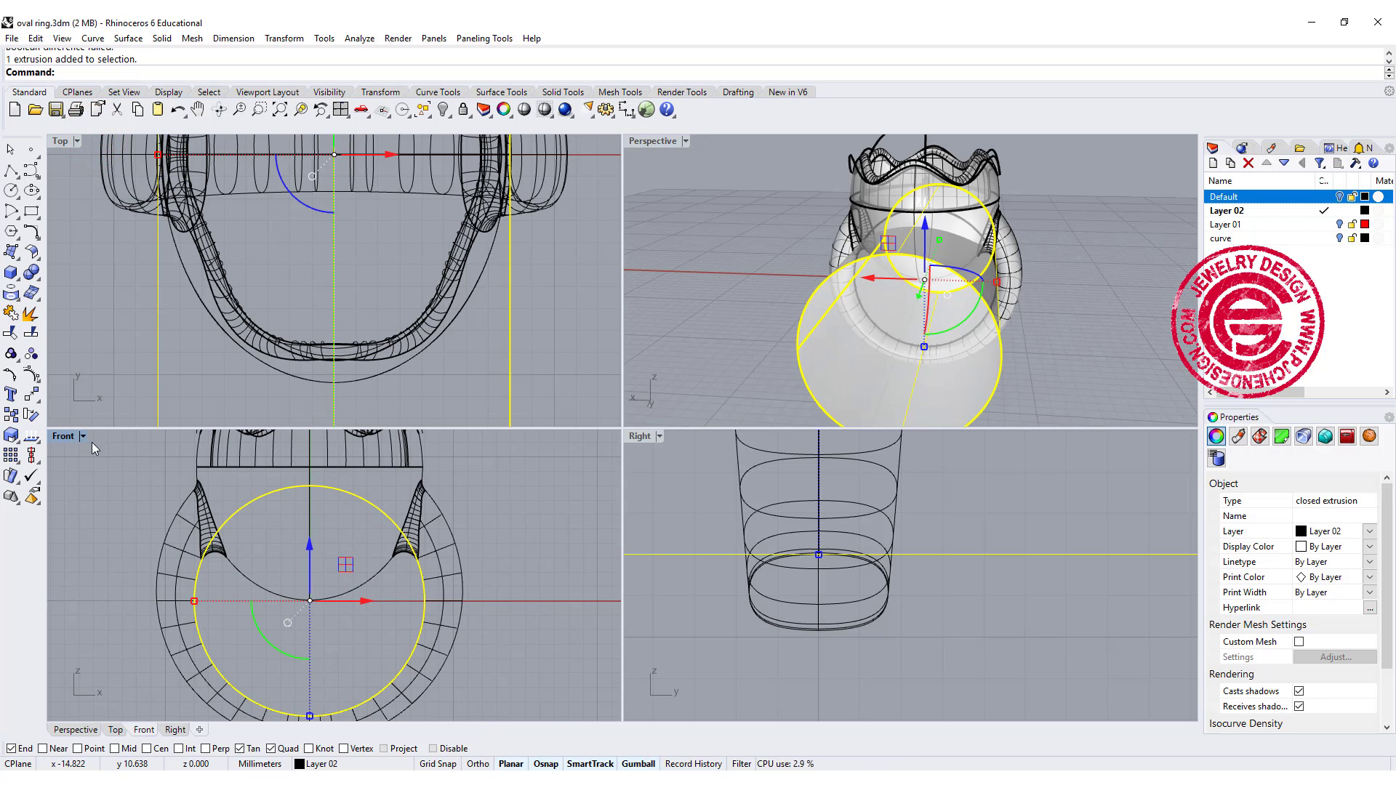
double_click(62, 436)
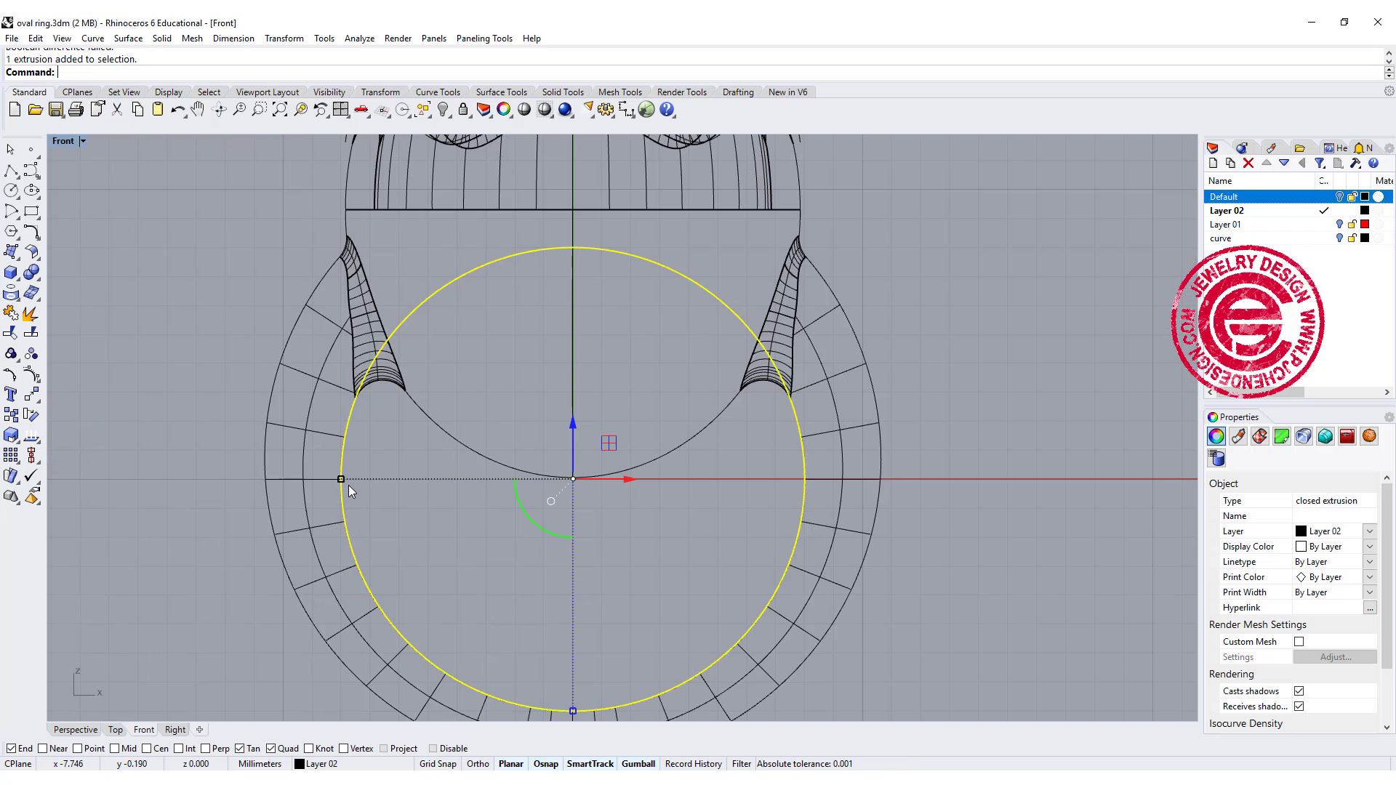
scroll(348, 486, up, 5)
drag(322, 469, 328, 476)
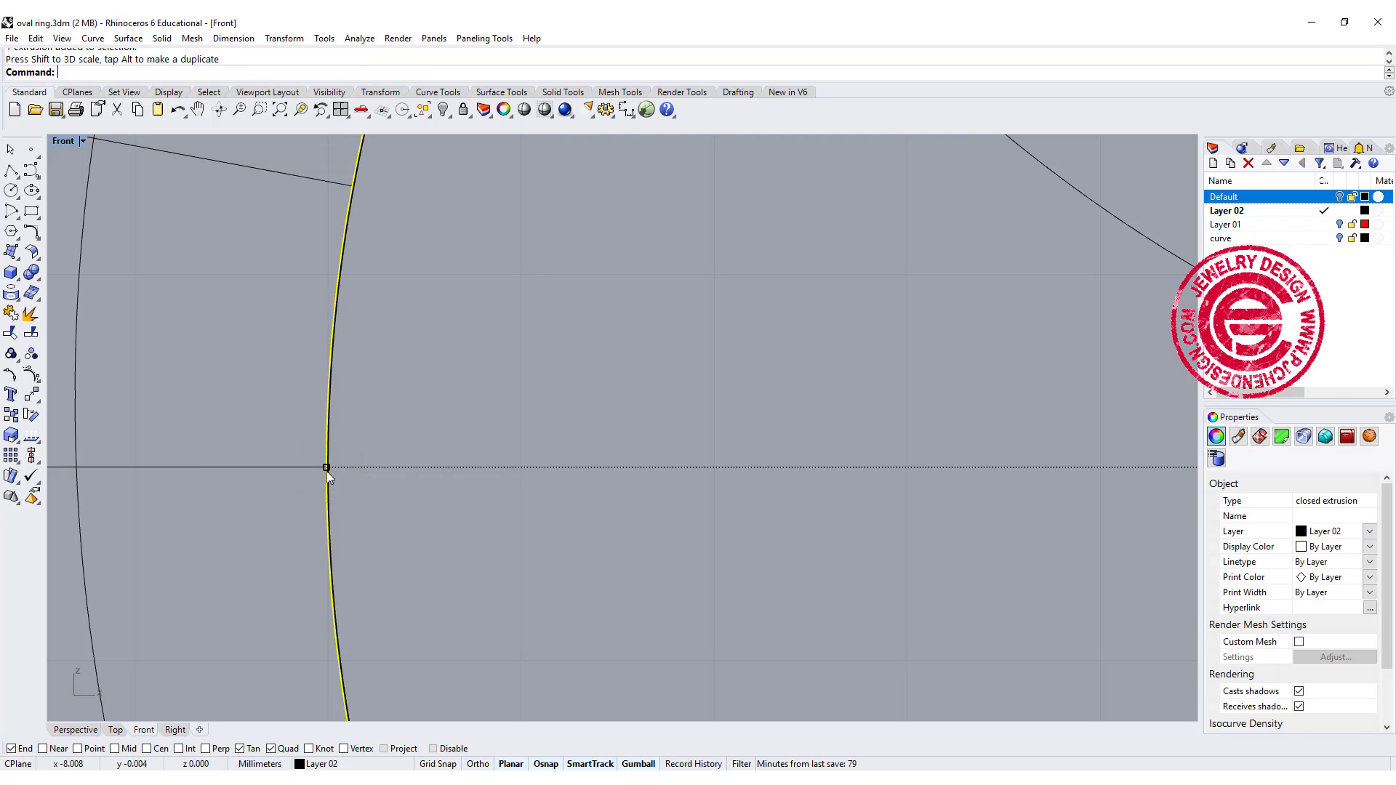
scroll(864, 440, down, 6)
click(1088, 395)
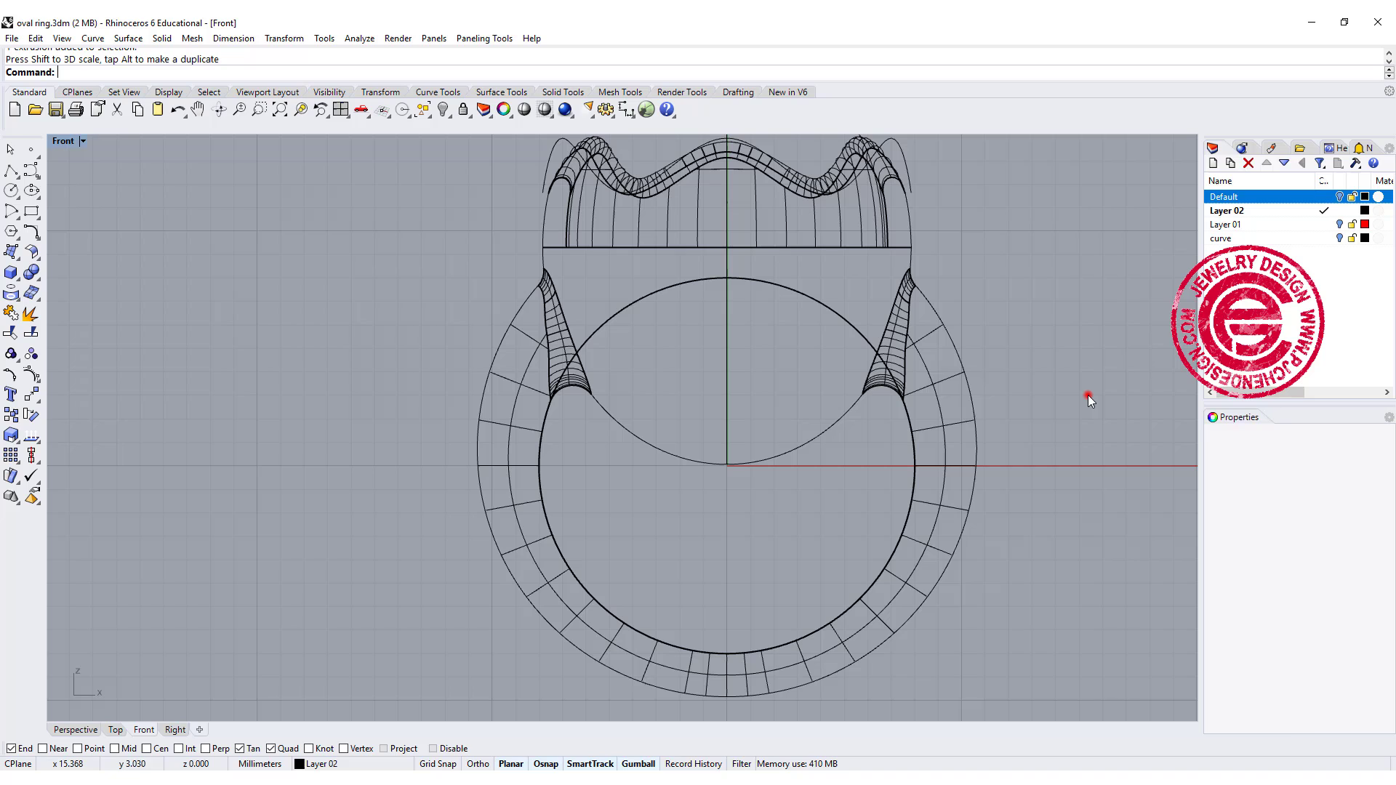
double_click(64, 143)
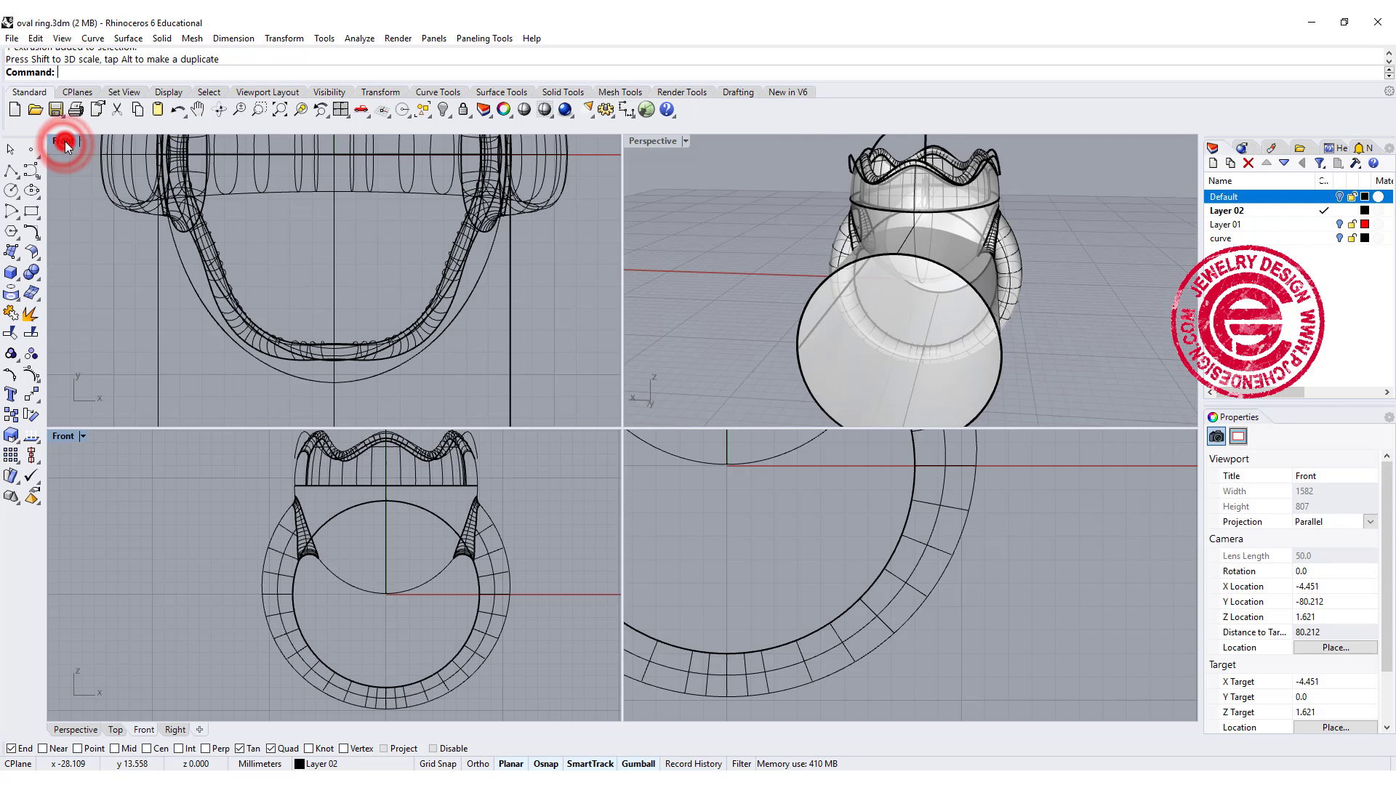
Step: Boolean-difference the cylinder from the ring to cut the finger hole
click(36, 277)
click(68, 282)
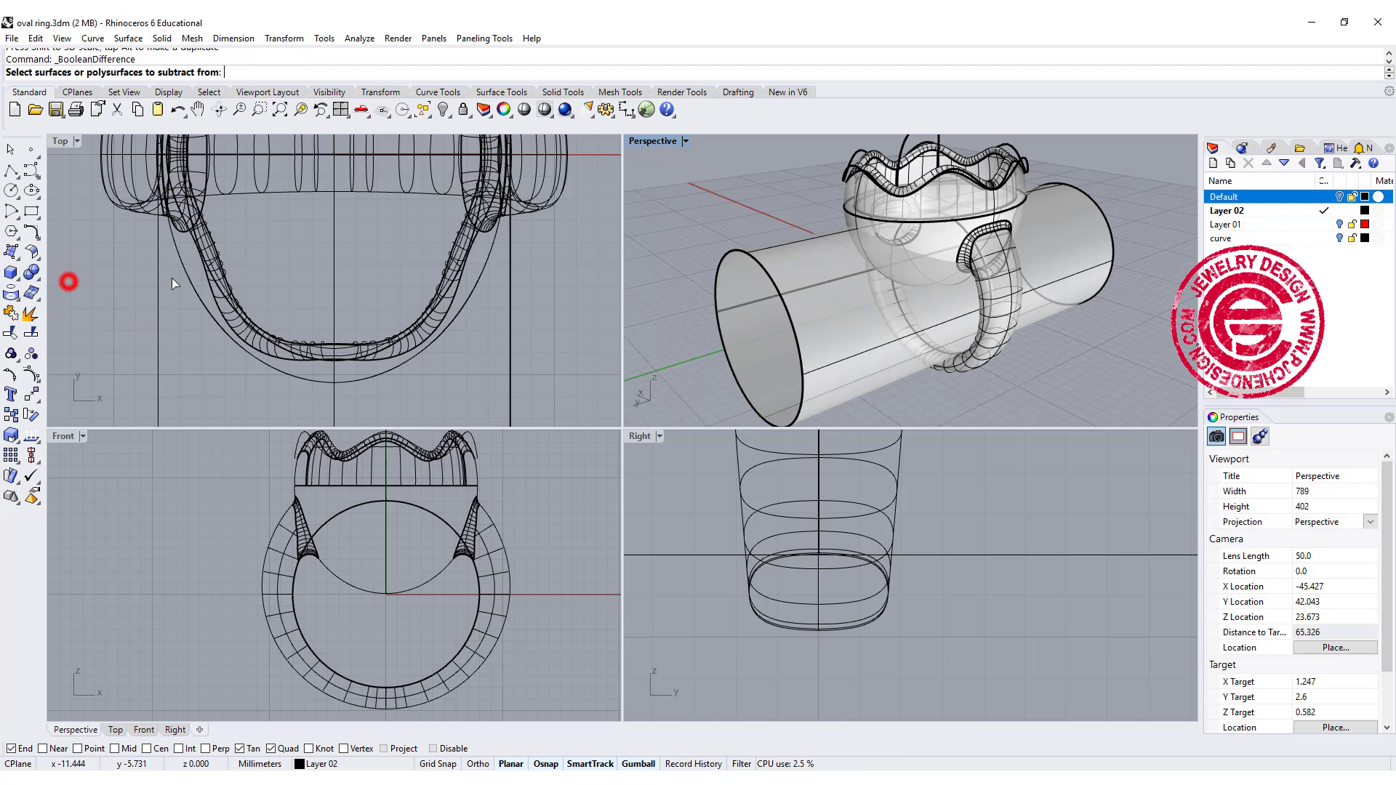
click(946, 180)
key(Return)
click(811, 251)
key(Return)
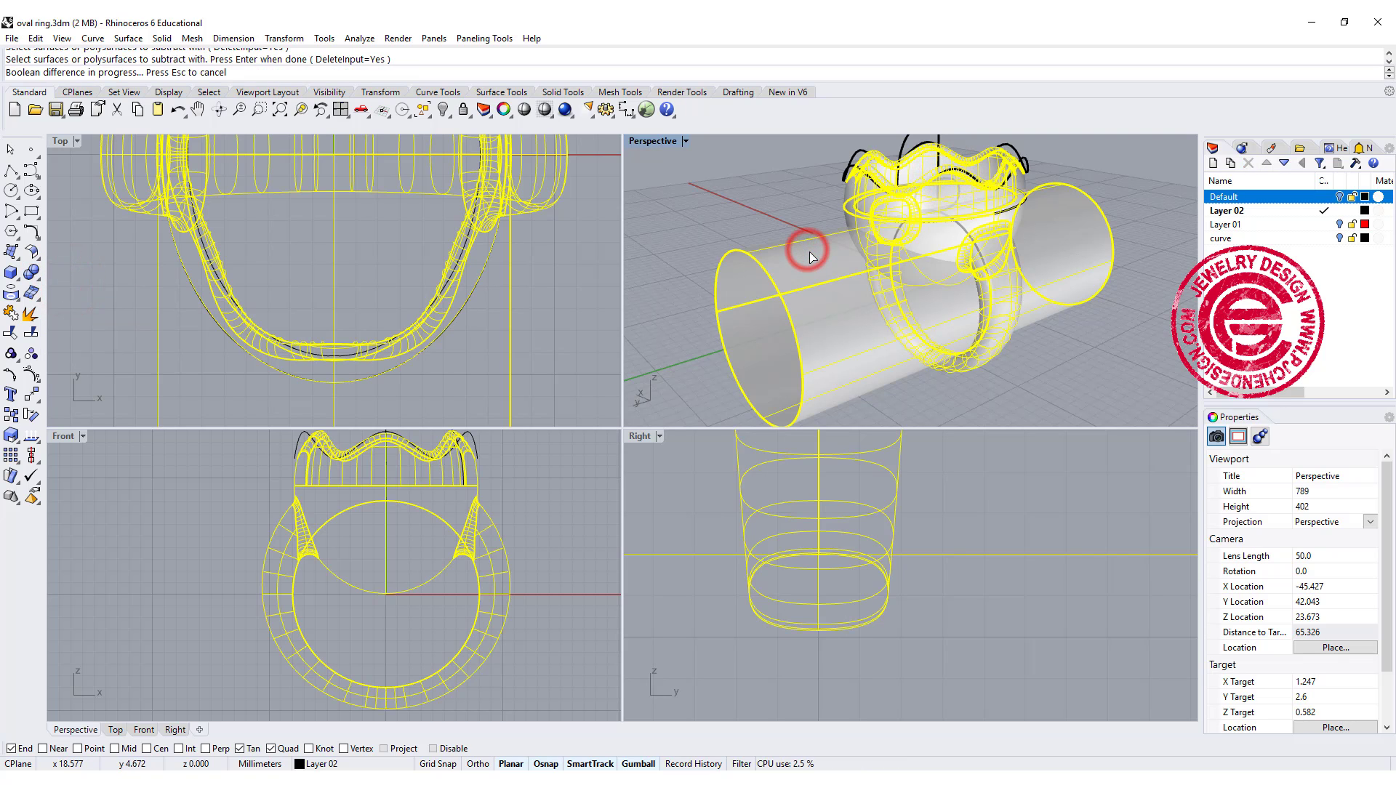
Step: Inspect the ring in full-size Perspective and confirm it is a closed solid polysurface
right_drag(818, 284, 895, 270)
double_click(648, 143)
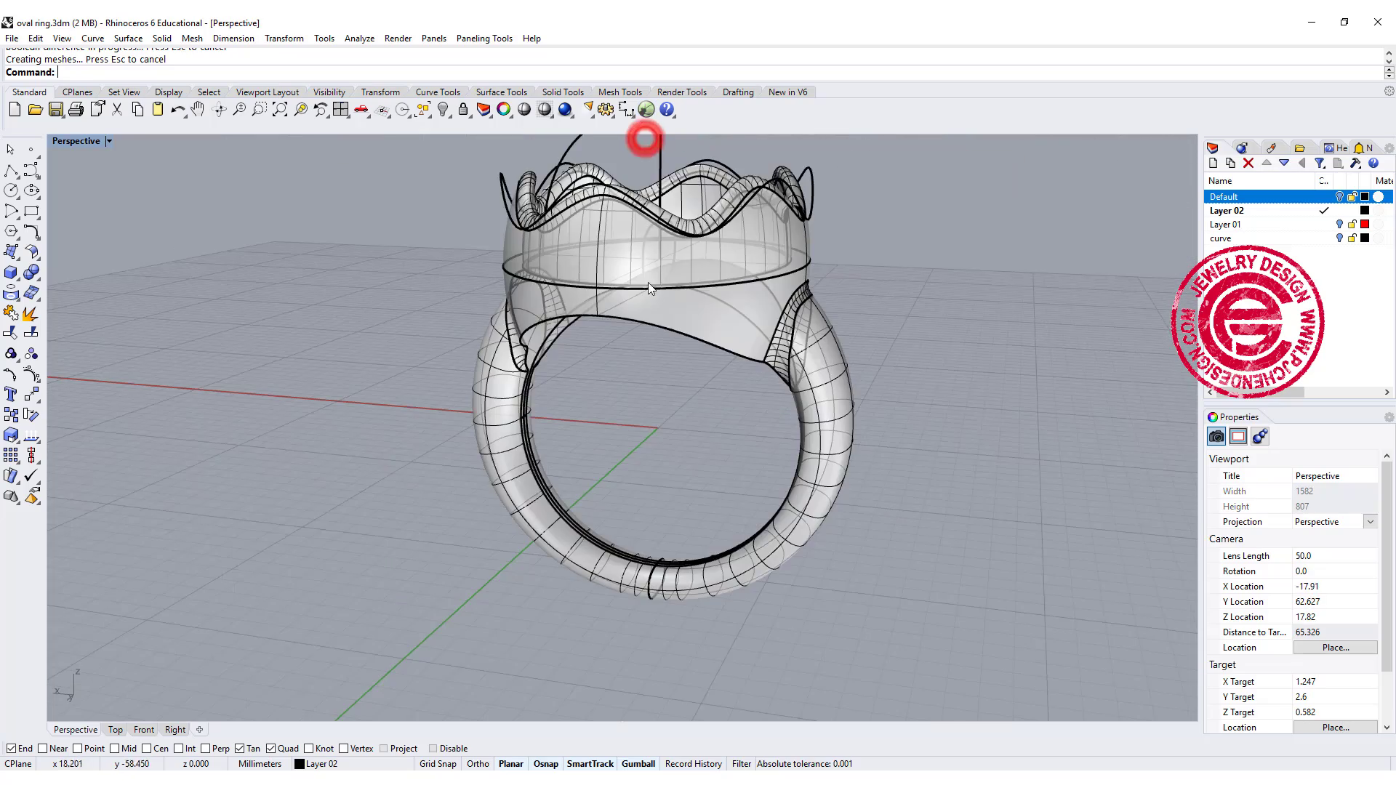
right_drag(648, 283, 755, 345)
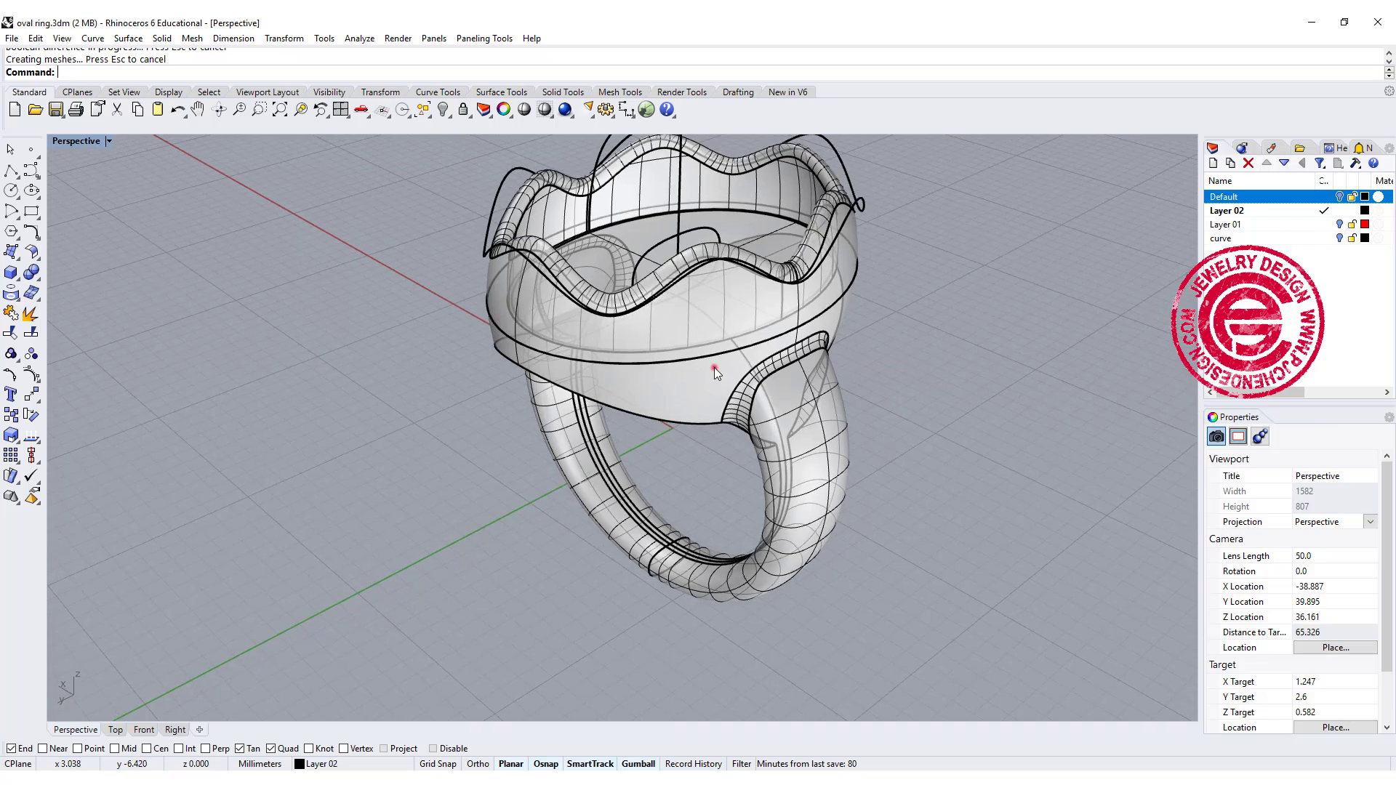
click(714, 363)
scroll(914, 414, down, 2)
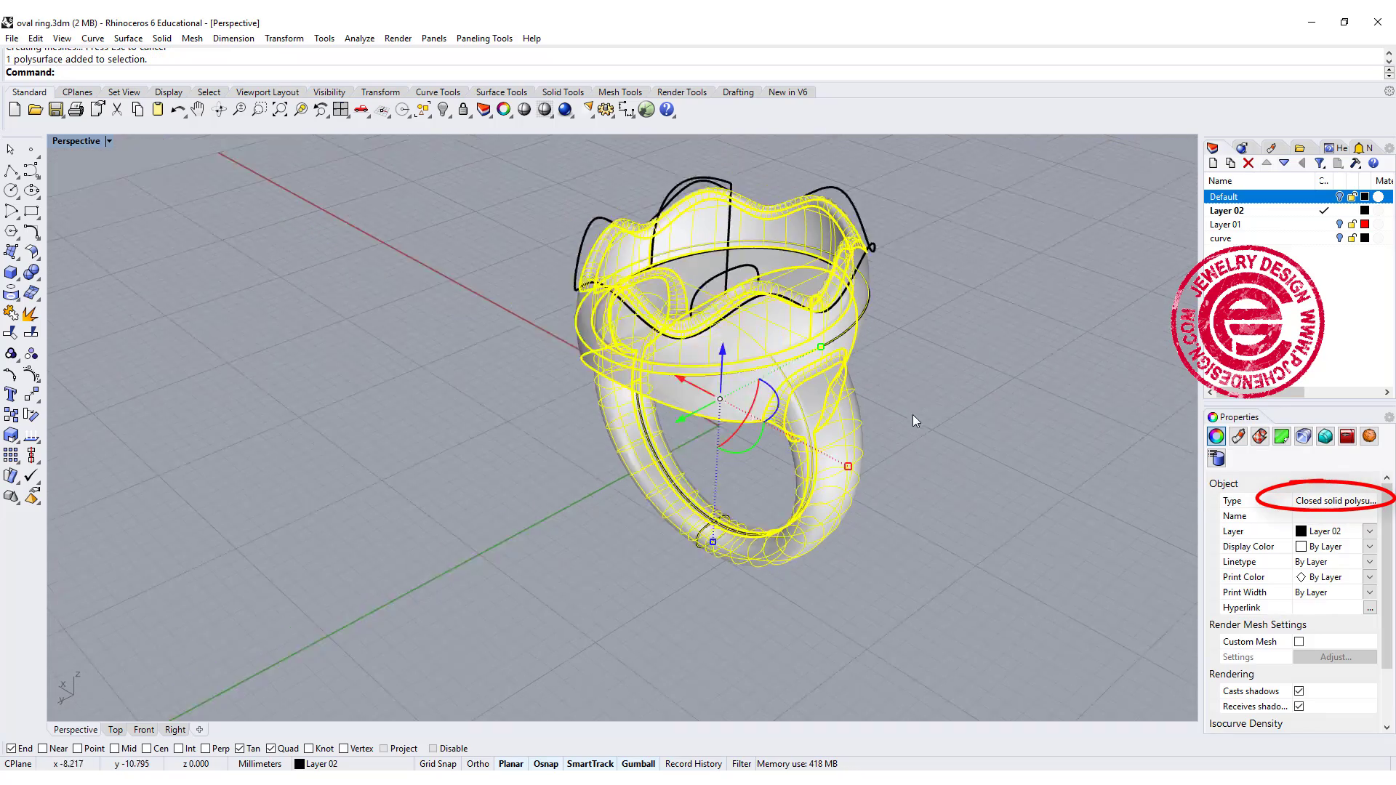
shift+right_drag(913, 414, 784, 435)
click(621, 386)
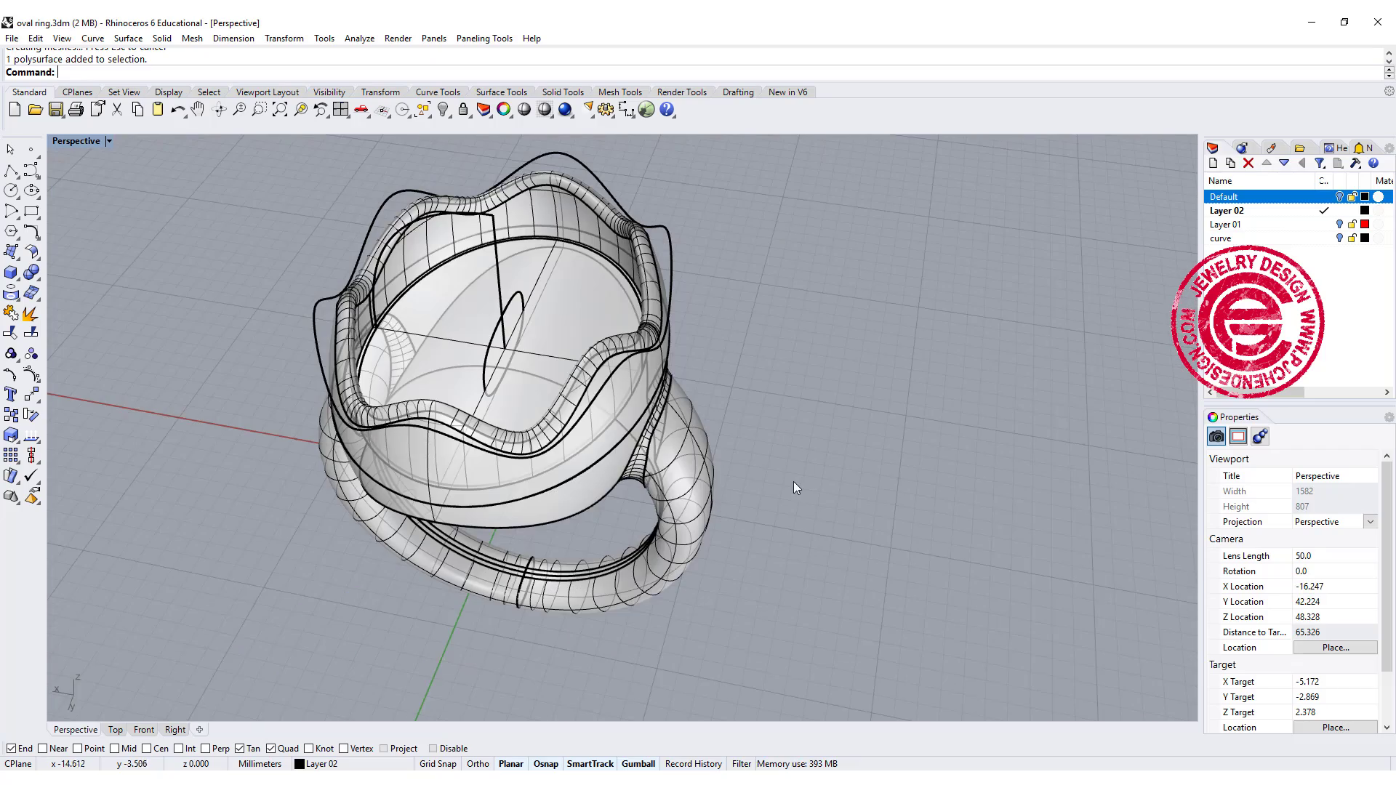
right_drag(795, 483, 891, 413)
scroll(840, 432, up, 4)
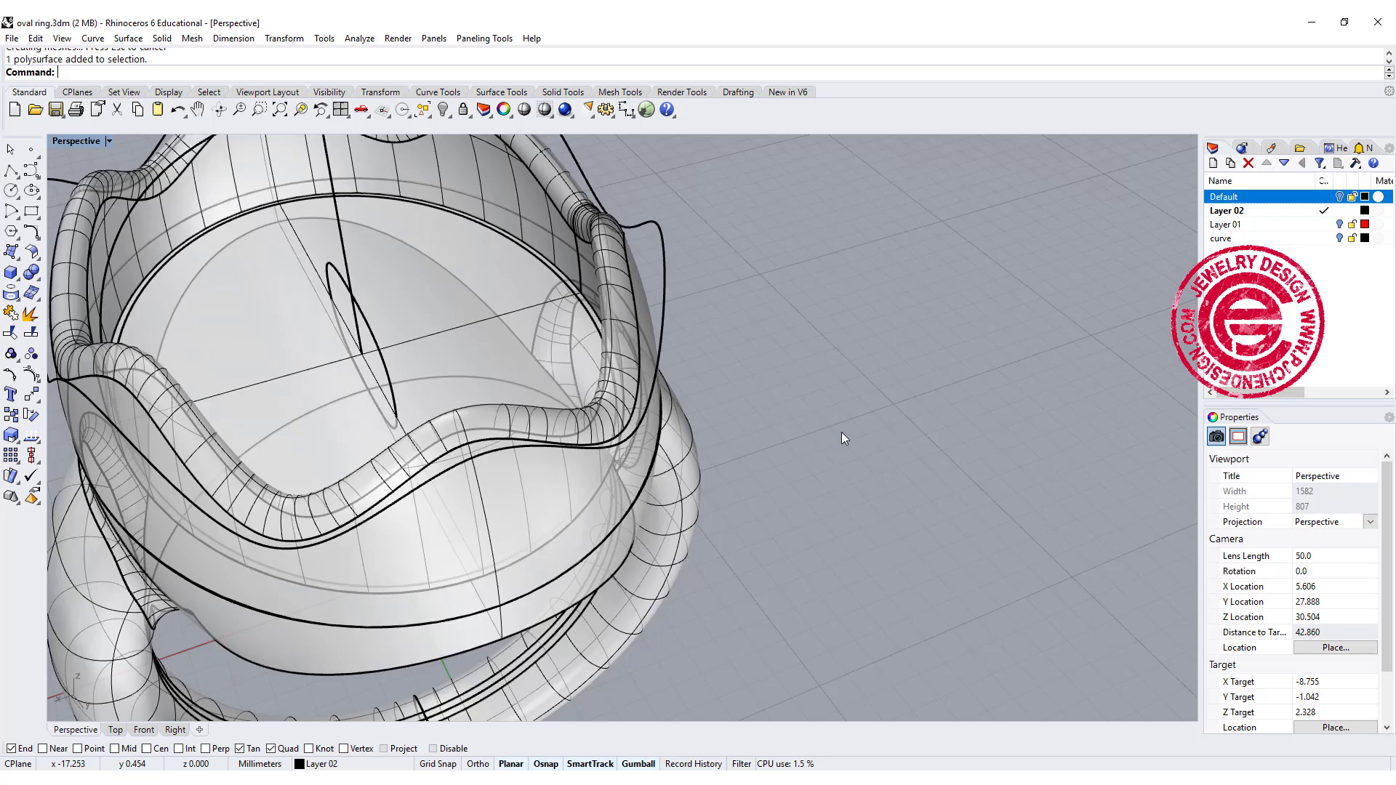
scroll(840, 432, down, 2)
scroll(843, 430, down, 2)
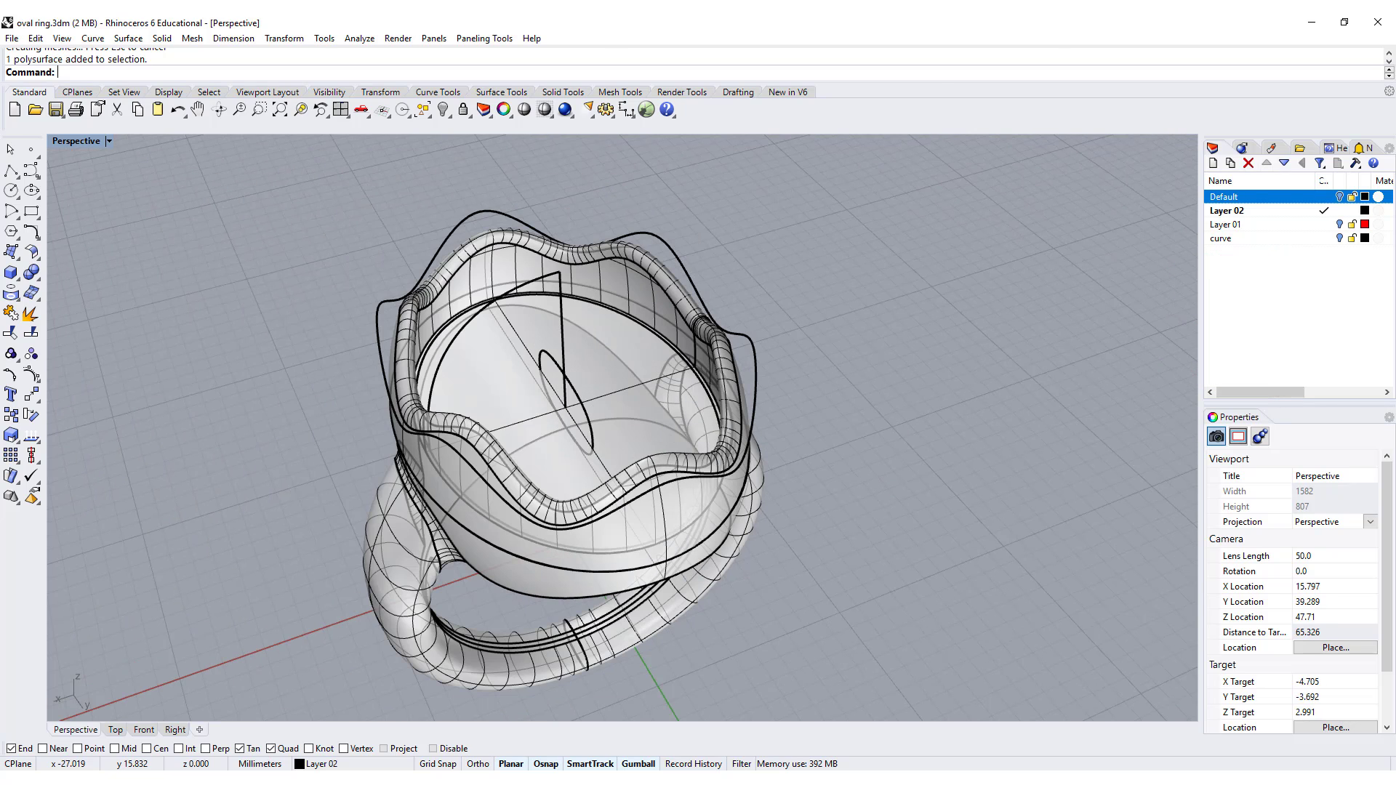